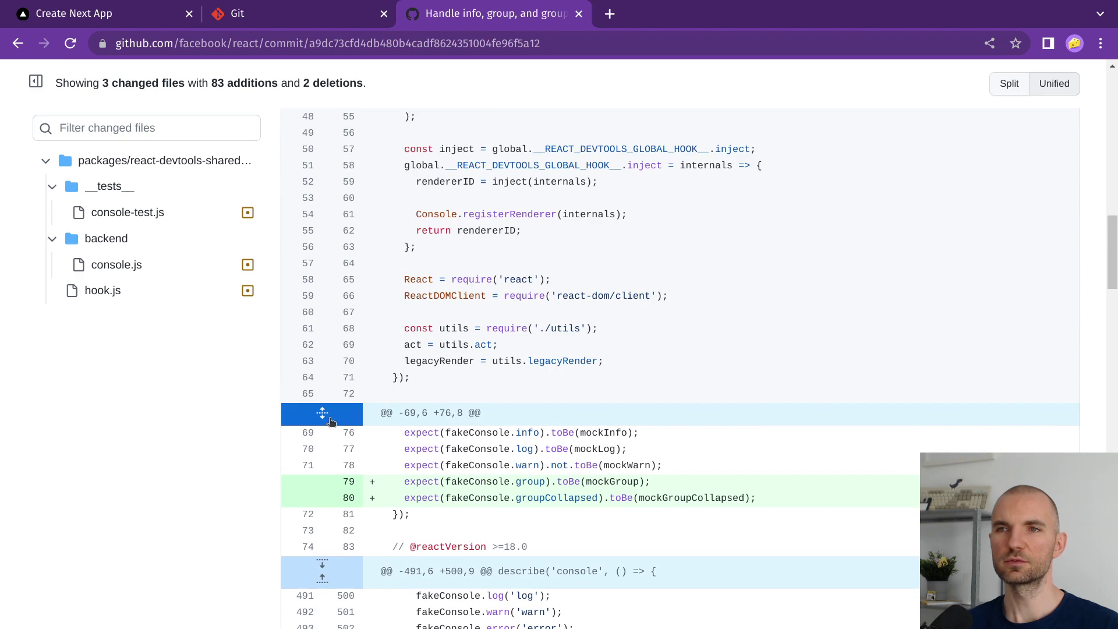
- Expand the hidden lines above the @@ -69,6 +76,8 @@ hunk in console-test.js and review the diff
click(322, 414)
scroll(423, 444, down, 3)
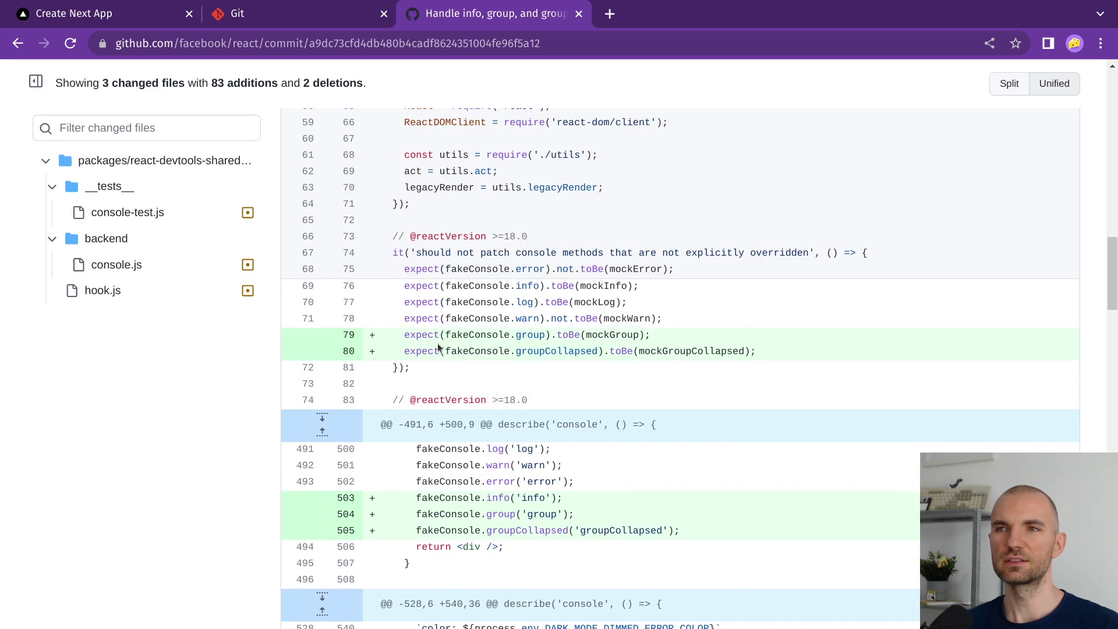
scroll(435, 344, up, 8)
scroll(442, 385, down, 5)
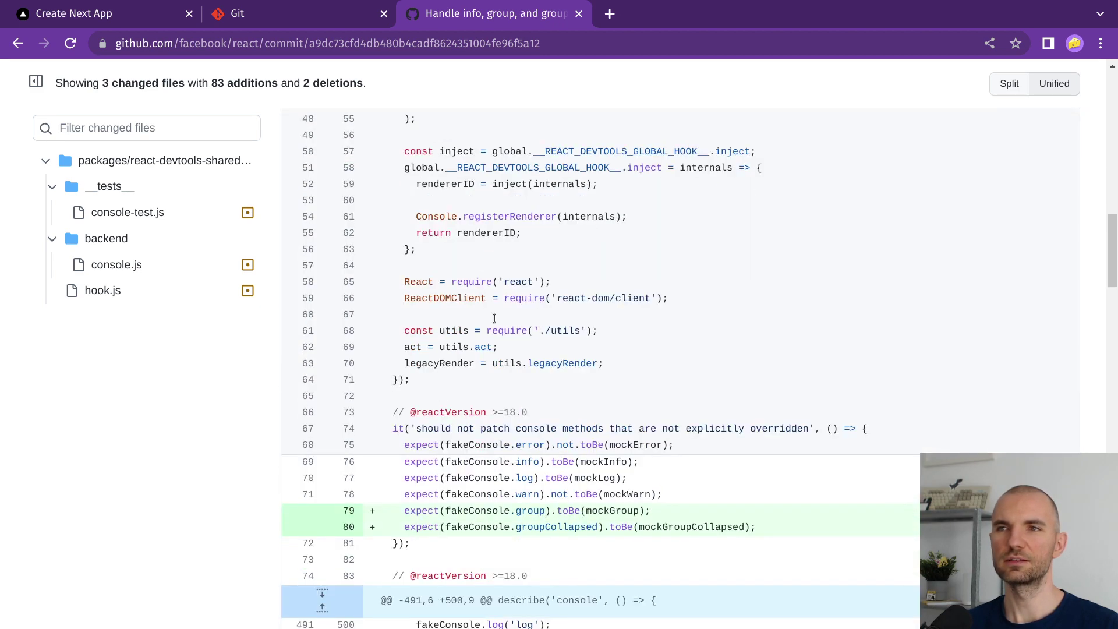
scroll(470, 382, up, 3)
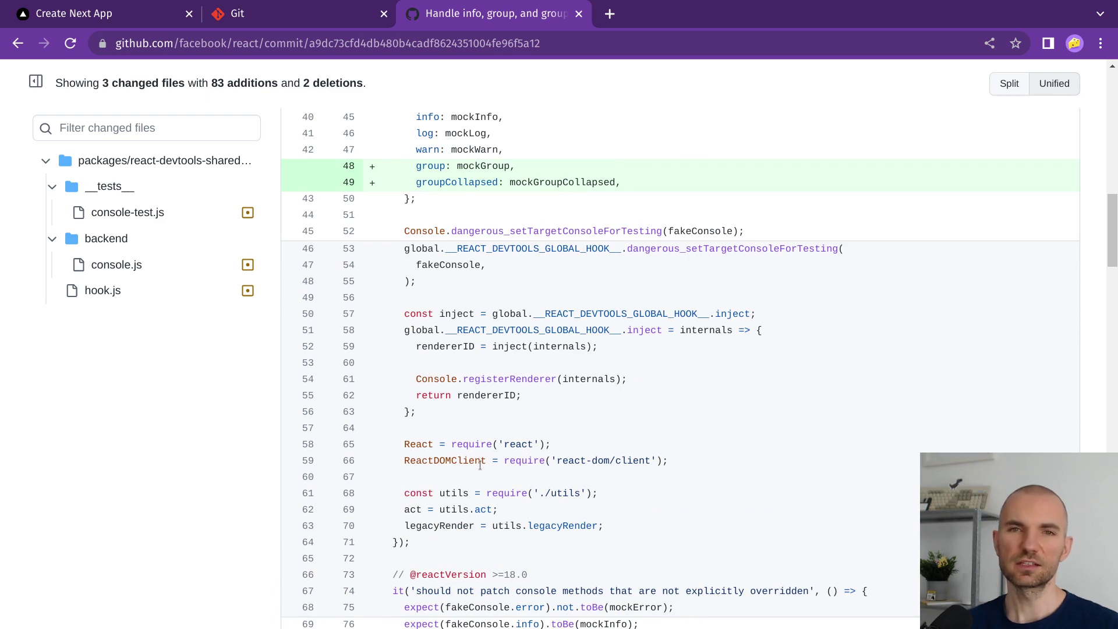
scroll(484, 484, up, 15)
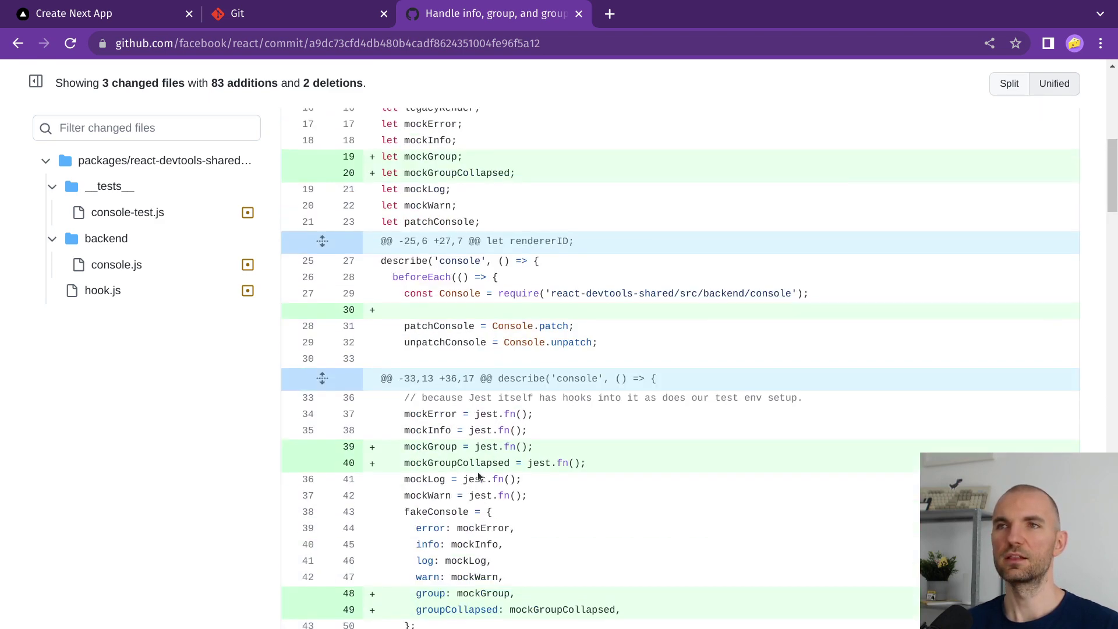
scroll(477, 476, down, 7)
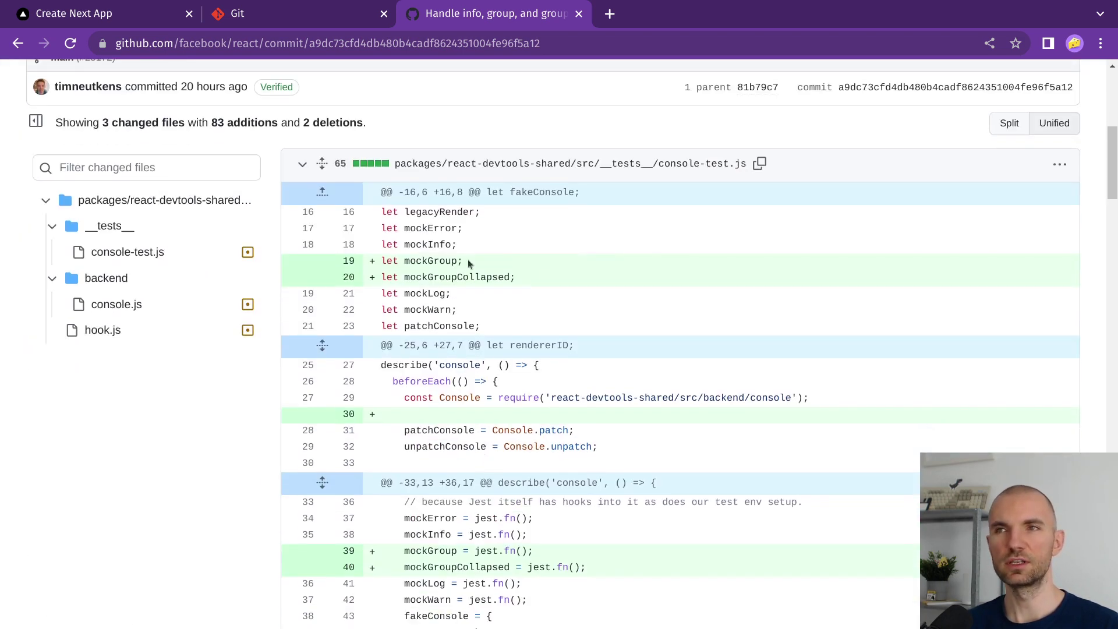
scroll(454, 429, down, 4)
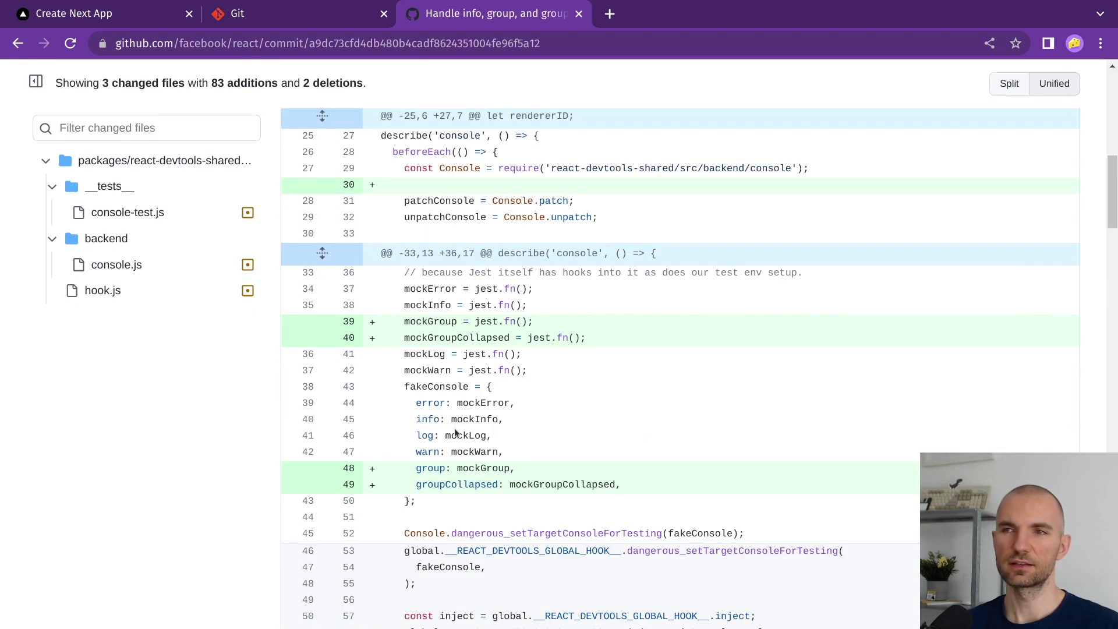
scroll(485, 355, up, 6)
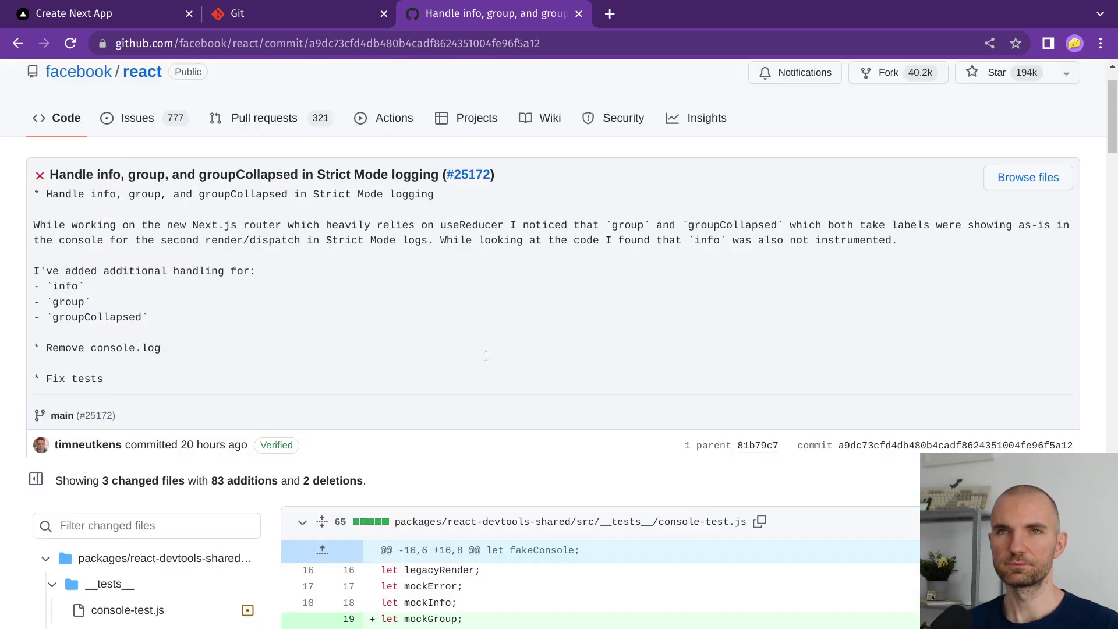
scroll(357, 376, down, 4)
scroll(356, 378, down, 1)
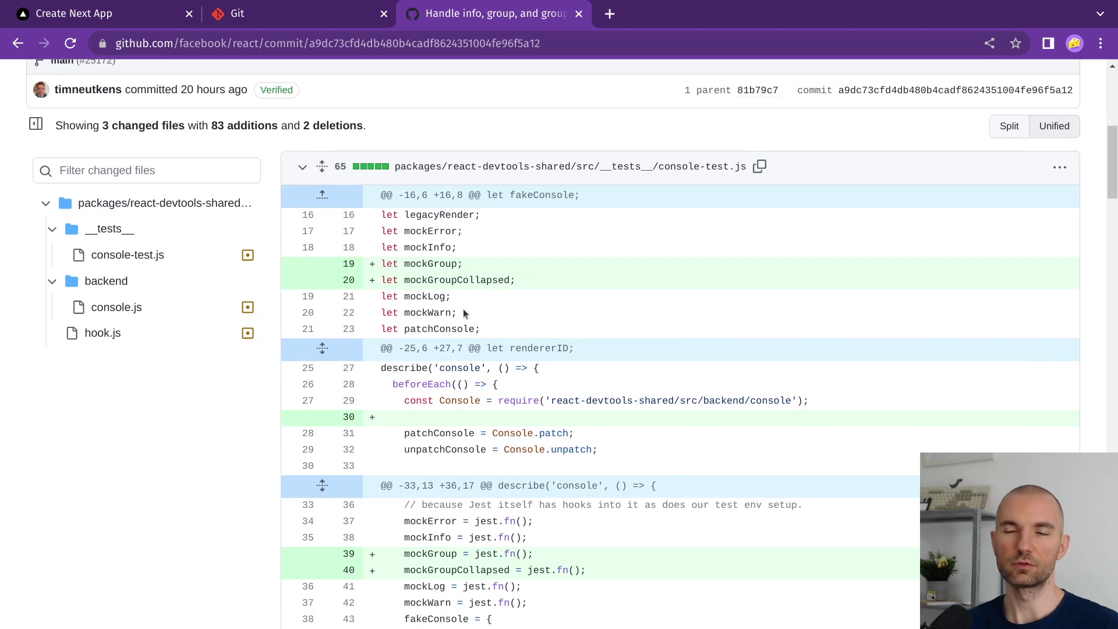
scroll(484, 302, up, 8)
scroll(359, 443, down, 6)
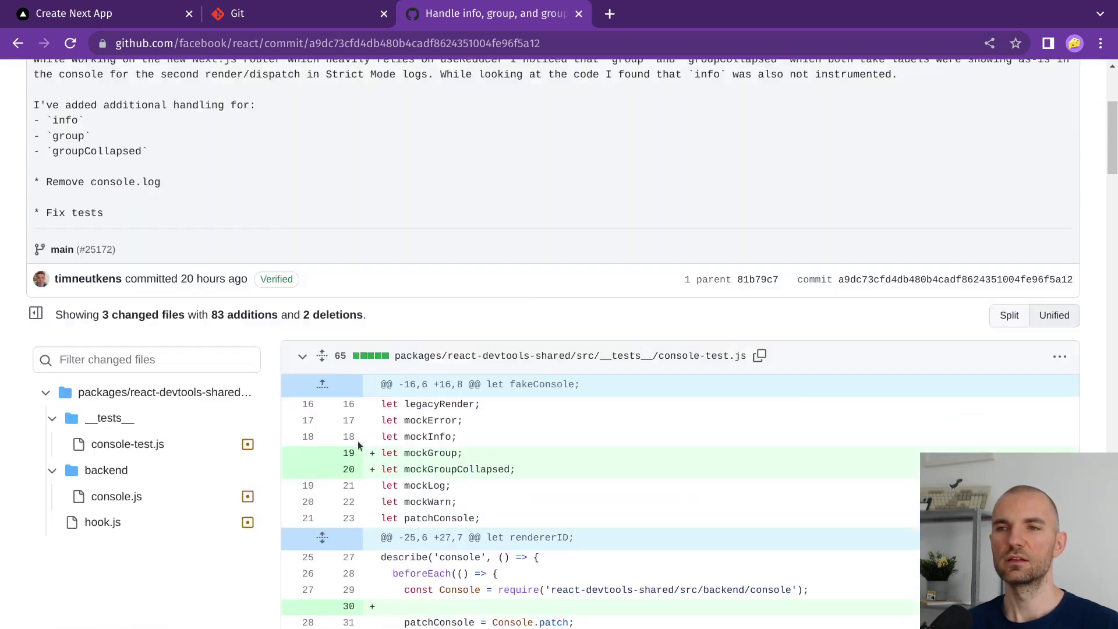
scroll(361, 361, up, 6)
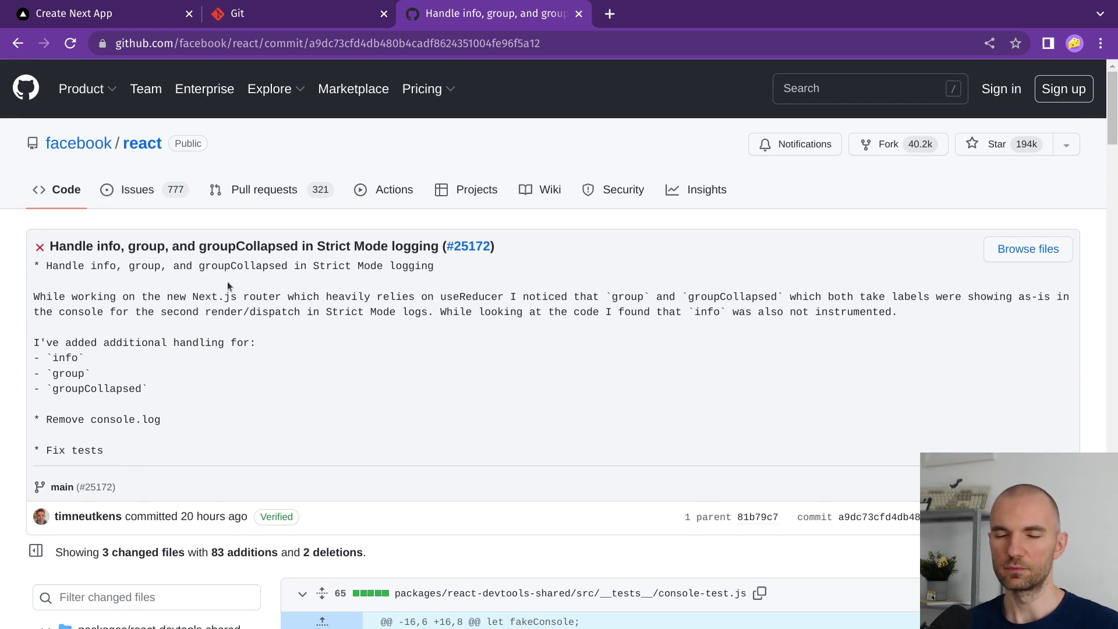
scroll(399, 337, down, 5)
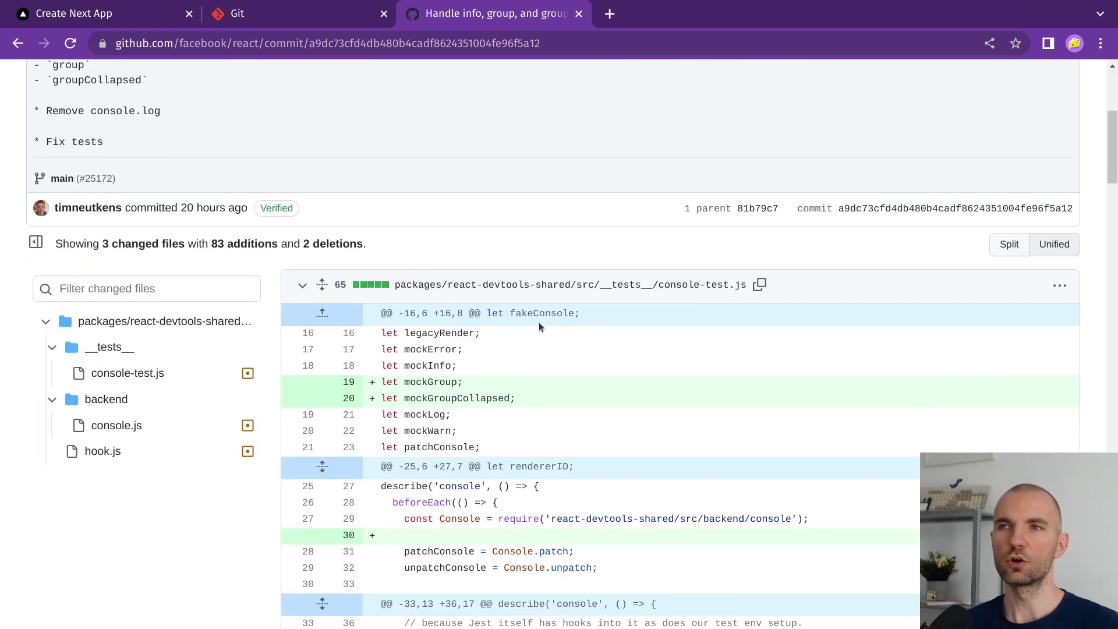
scroll(579, 358, down, 4)
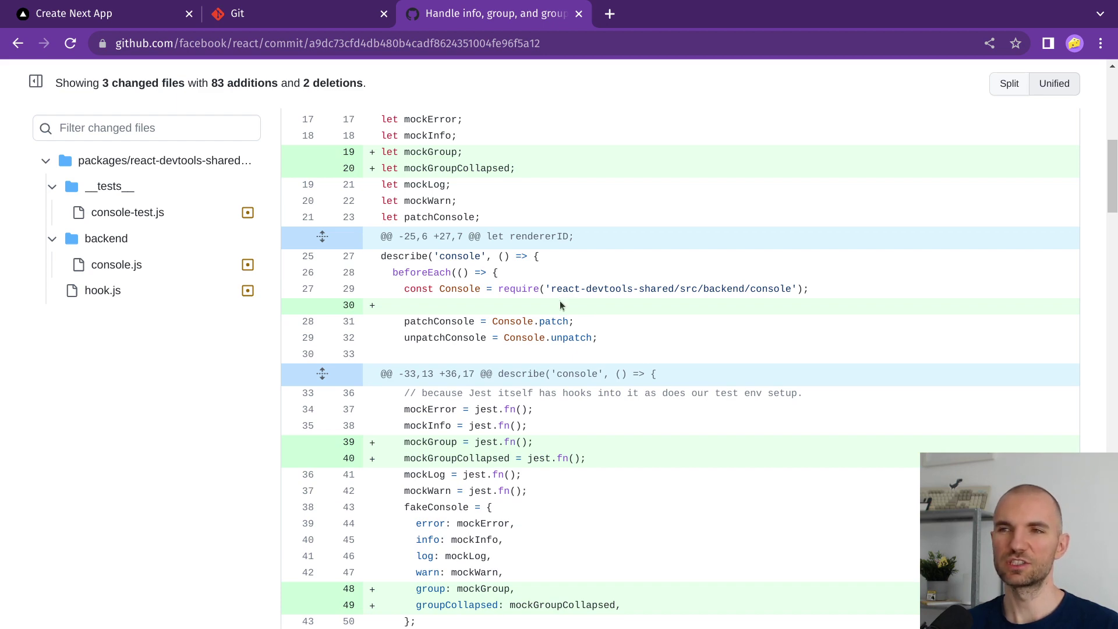
scroll(560, 305, down, 10)
scroll(450, 399, up, 20)
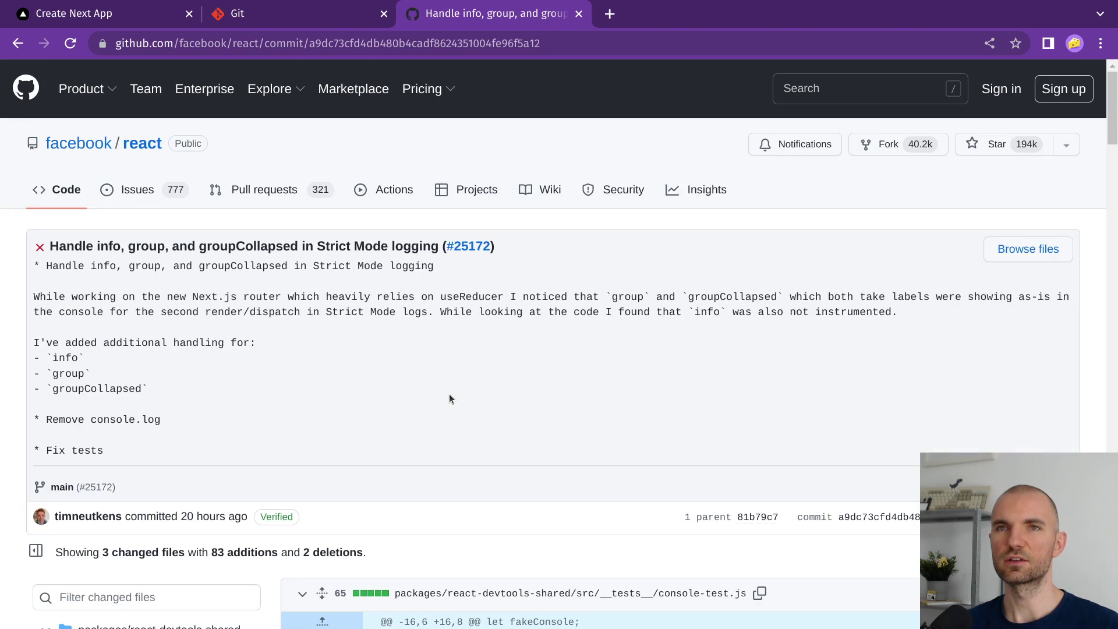
scroll(327, 394, down, 4)
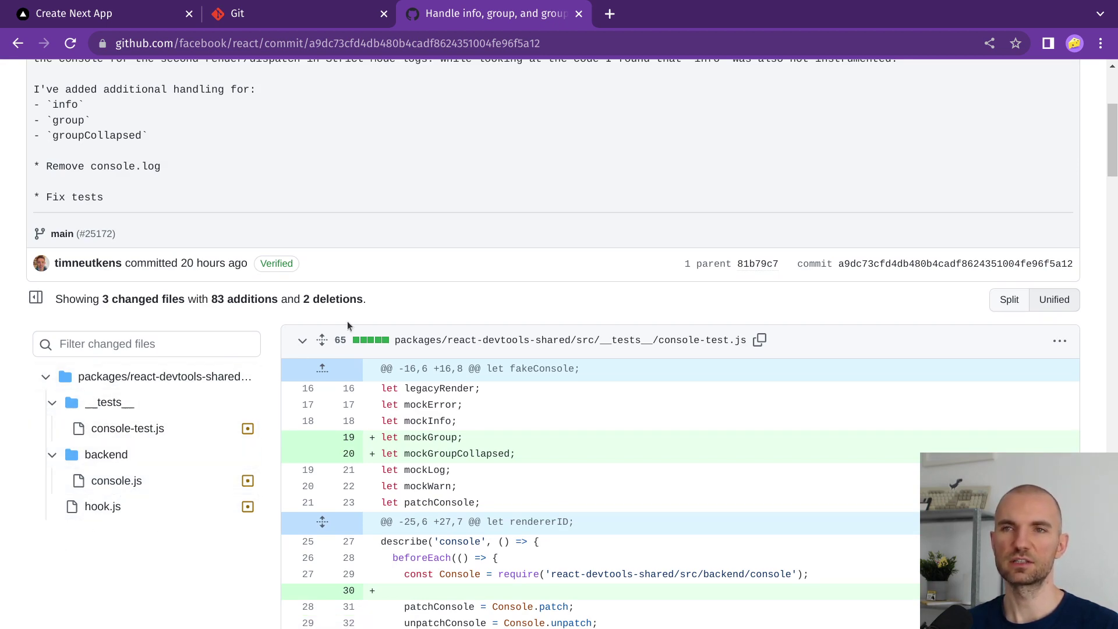
scroll(384, 306, up, 1)
scroll(384, 306, up, 4)
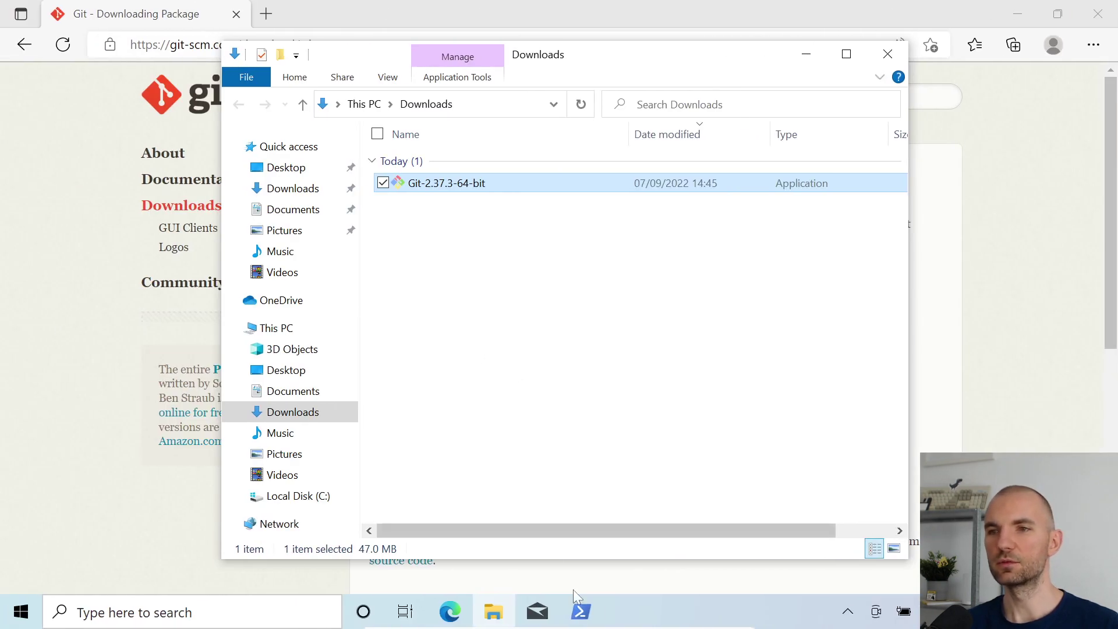
- Minimize Edge and PowerShell, then open the Git-2.37.3-64-bit installer from Downloads
mouse_move(732, 59)
mouse_down()
mouse_move(434, 217)
mouse_move(725, 62)
mouse_up()
click(1019, 12)
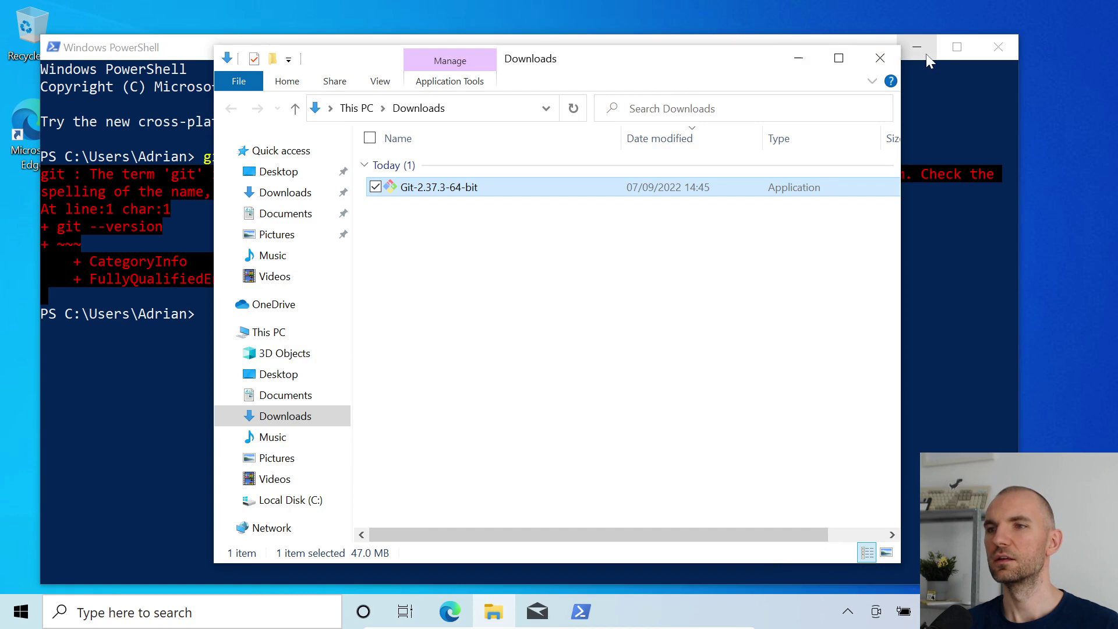
click(924, 54)
drag(691, 72, 666, 77)
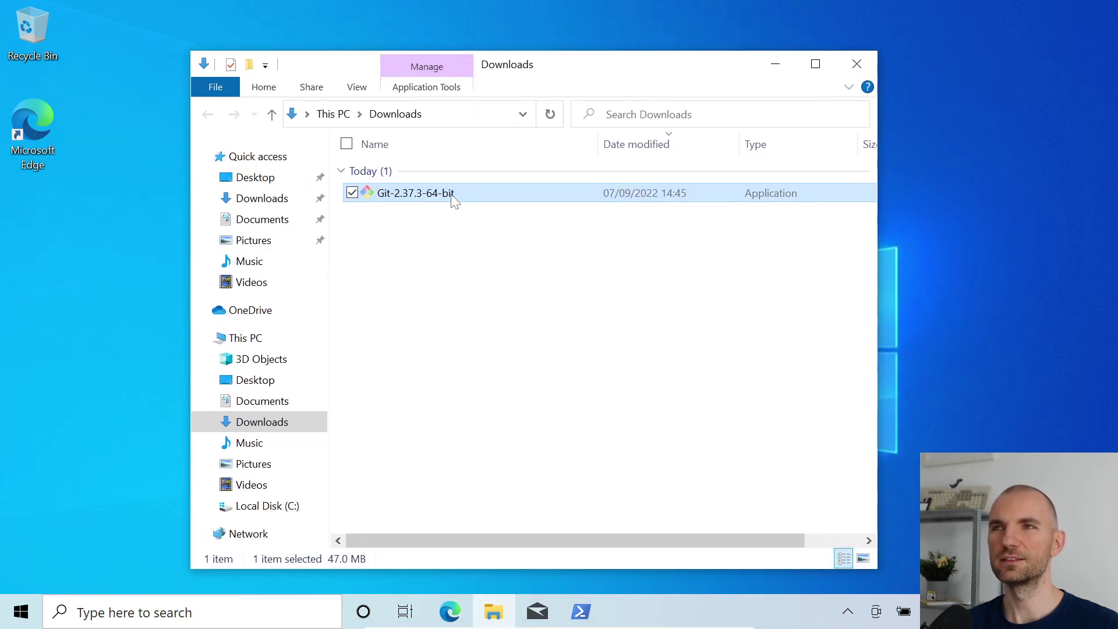
right_click(455, 199)
click(398, 215)
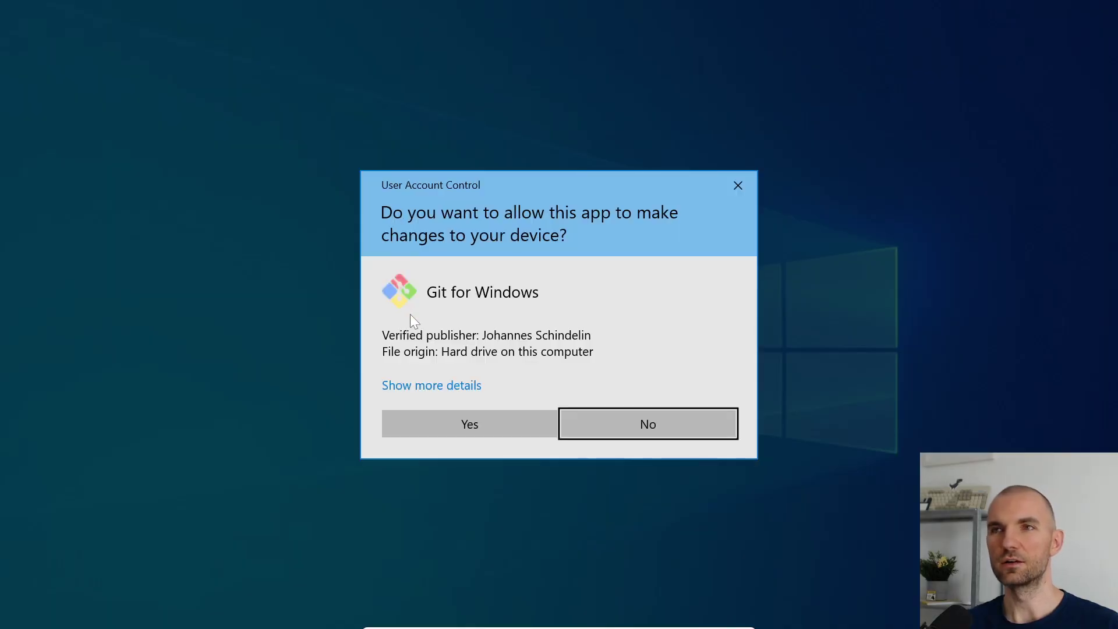
- Approve the UAC prompt, accept the GNU GPL licence and keep C:\Program Files\Git as destination
click(484, 419)
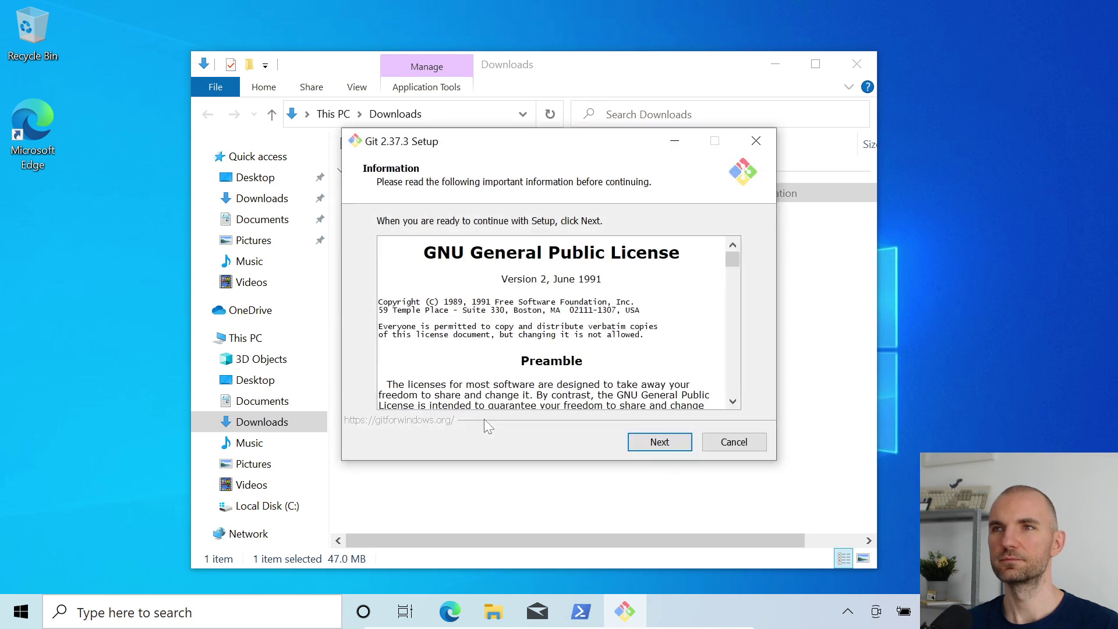
click(644, 441)
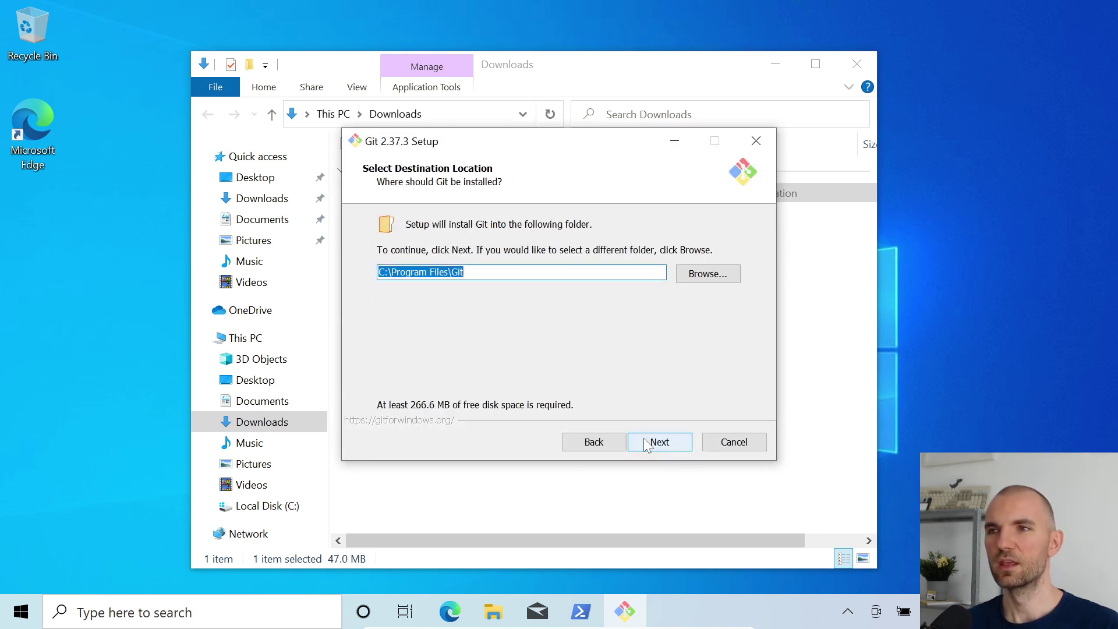
click(646, 444)
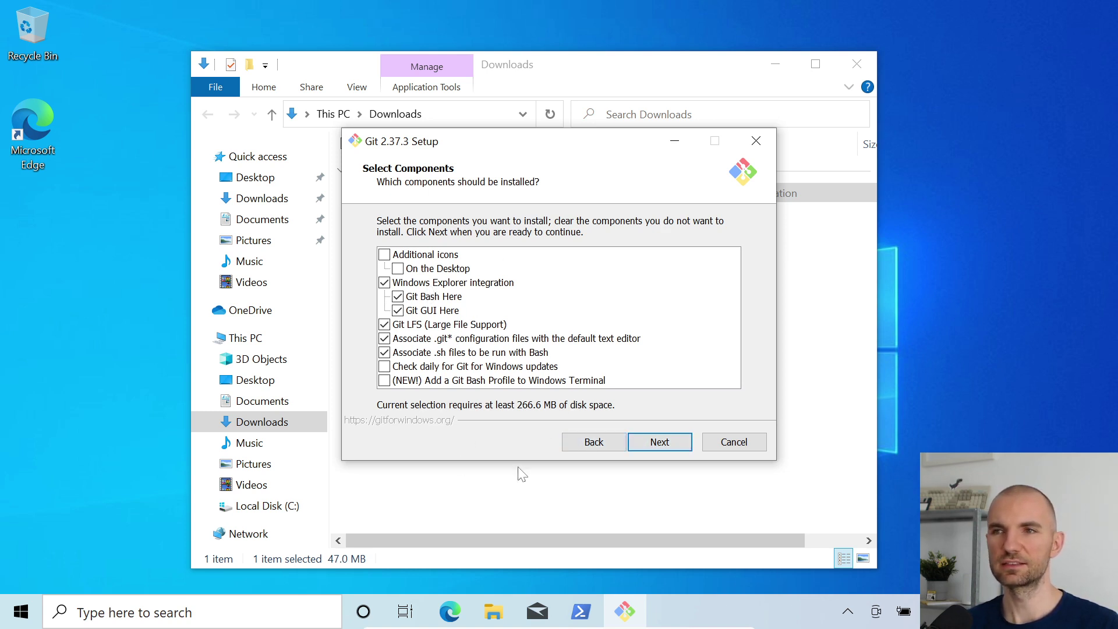
- Clear Windows Explorer integration in Select Components, keeping Git LFS and the .git*/.sh associations
right_click(469, 494)
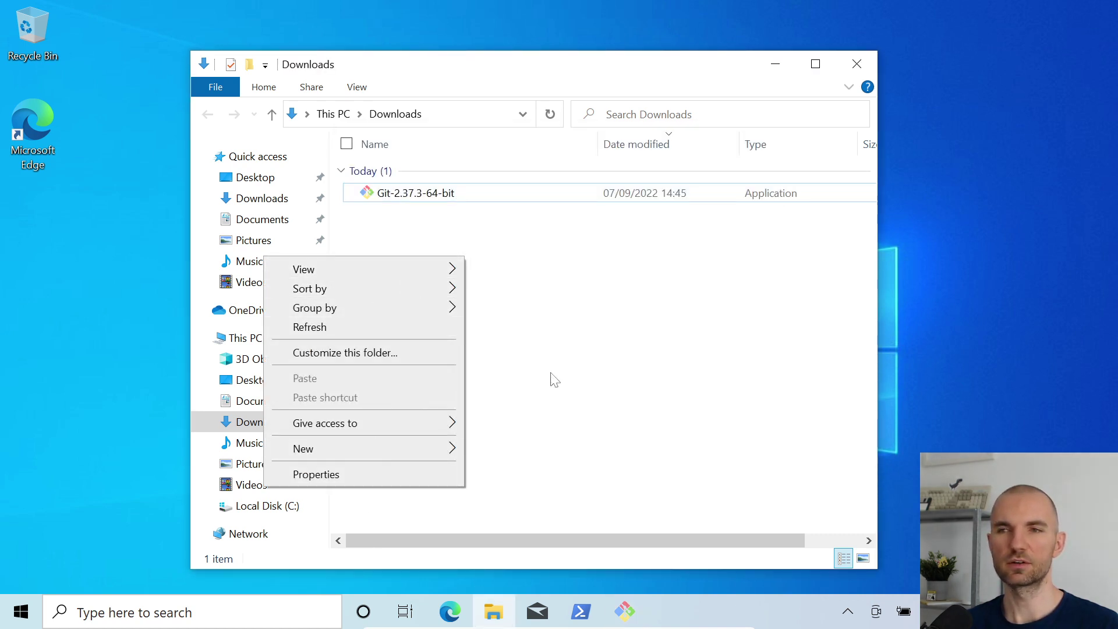
click(614, 617)
click(614, 617)
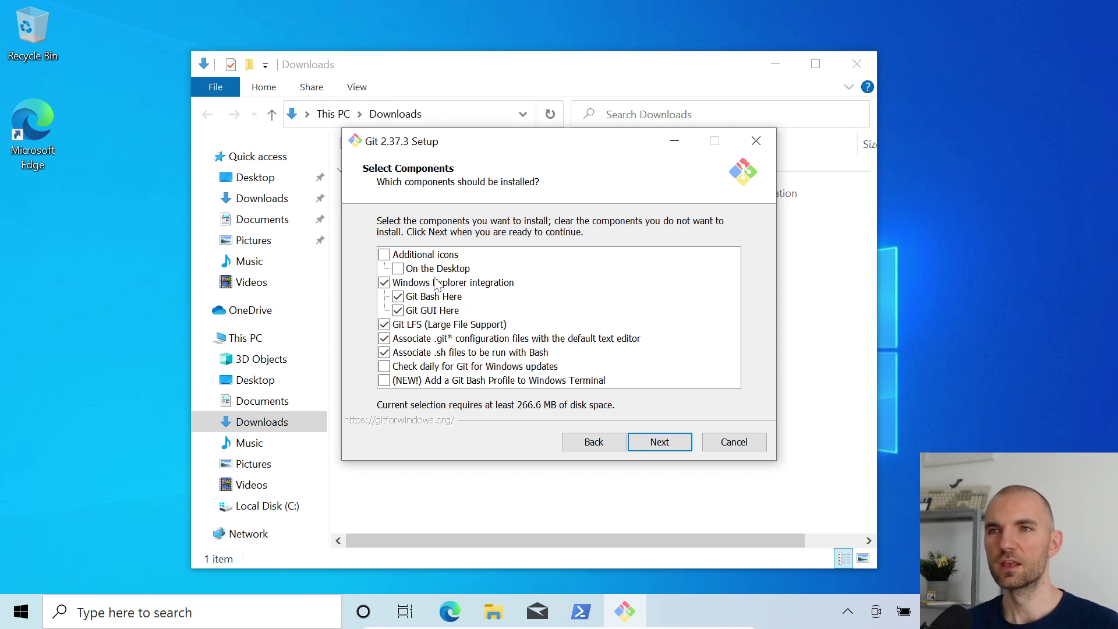
right_click(437, 485)
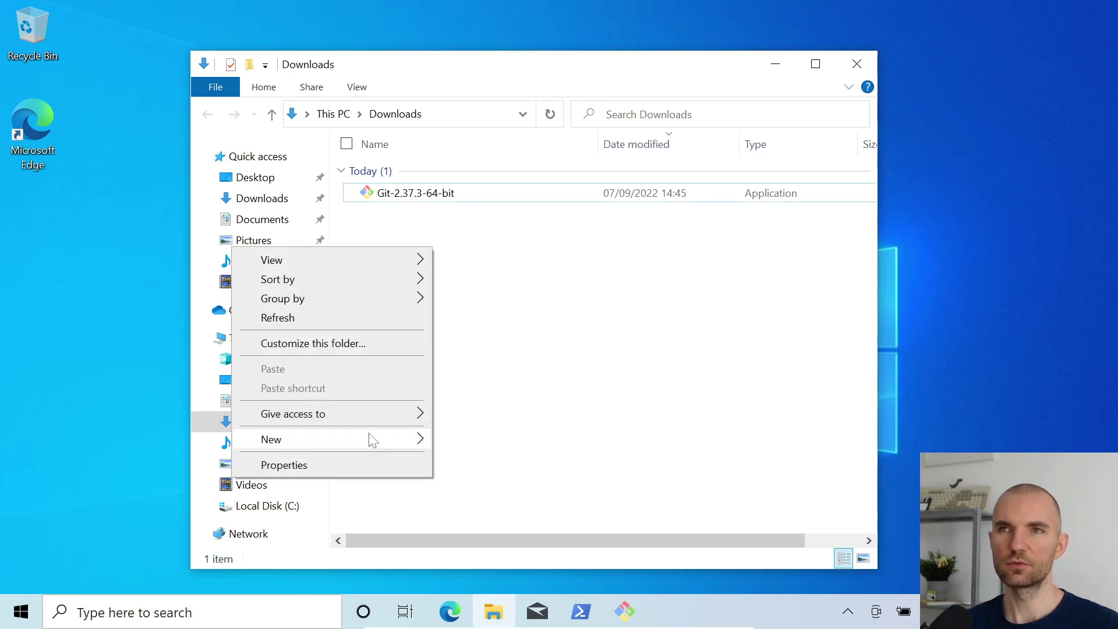
click(621, 618)
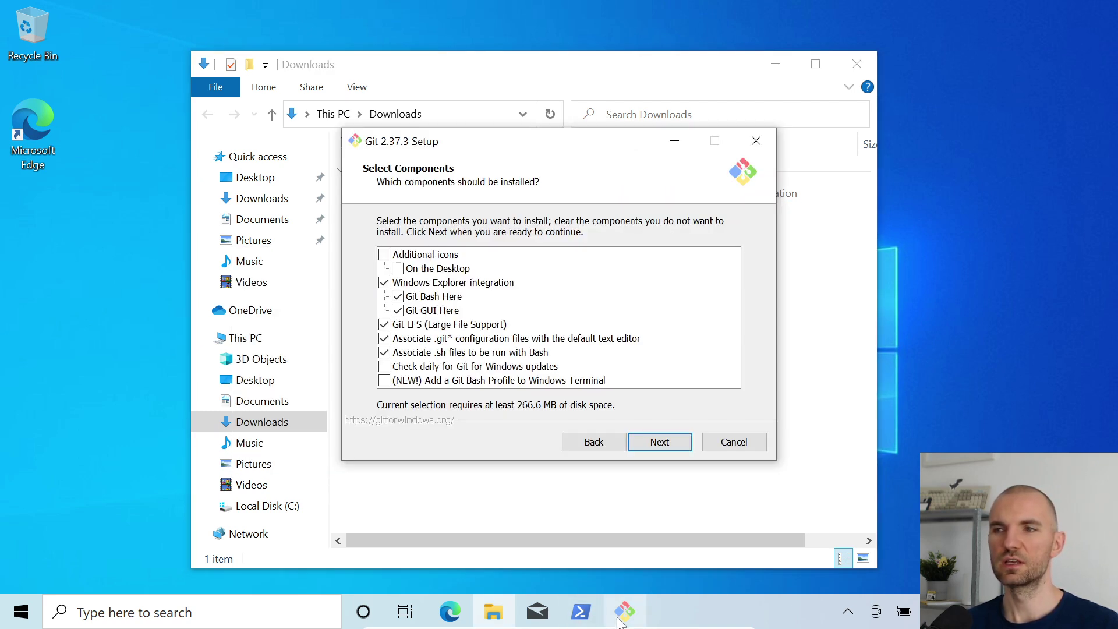
click(453, 282)
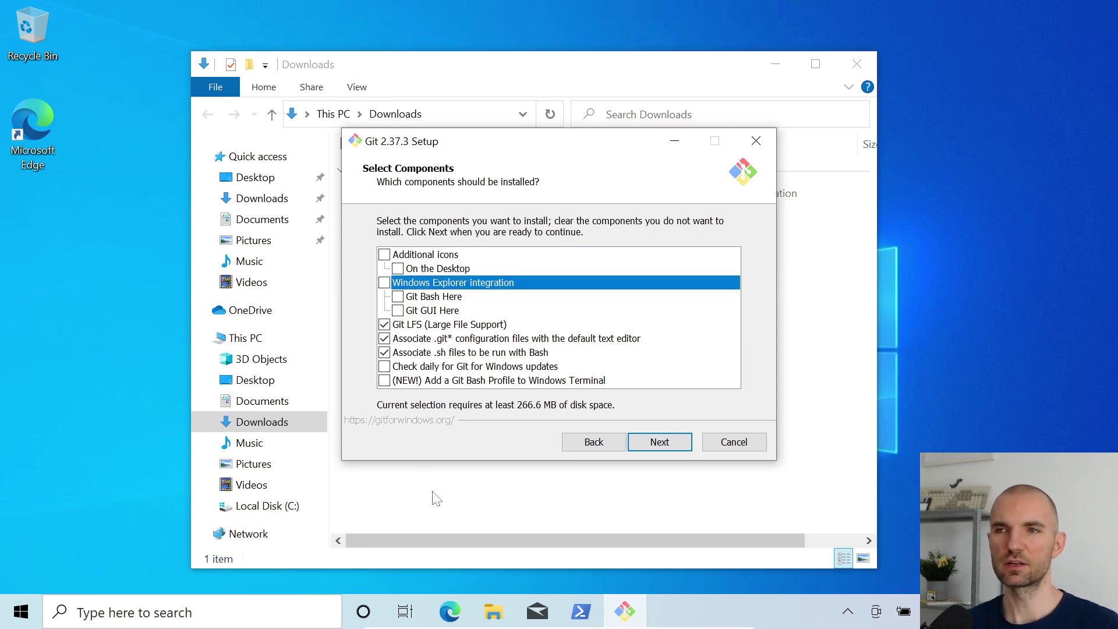
click(432, 492)
right_click(432, 493)
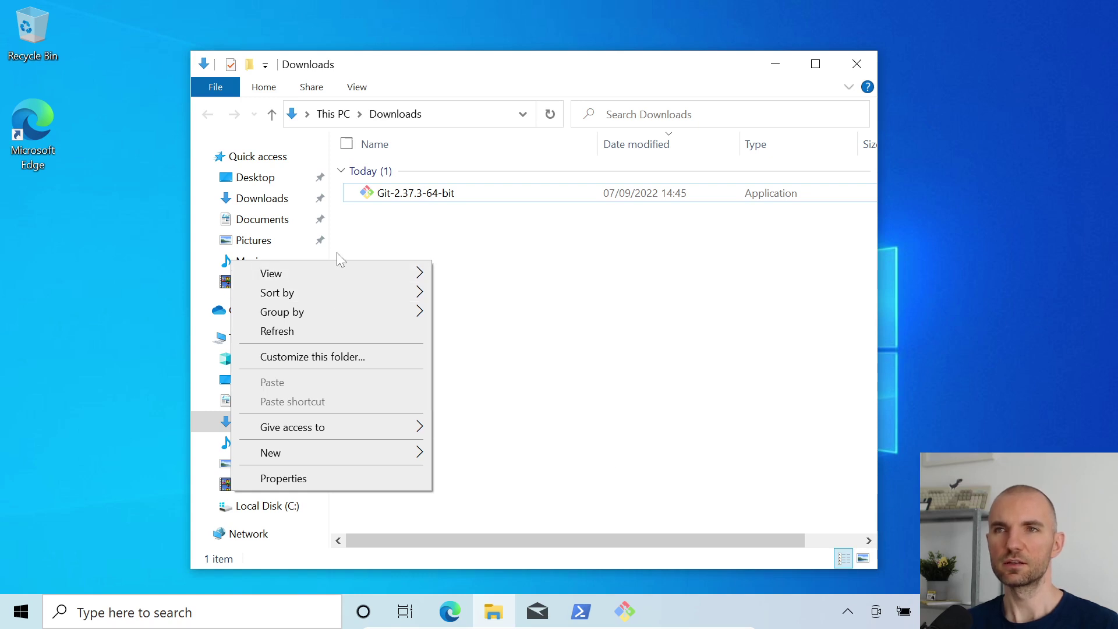
click(626, 610)
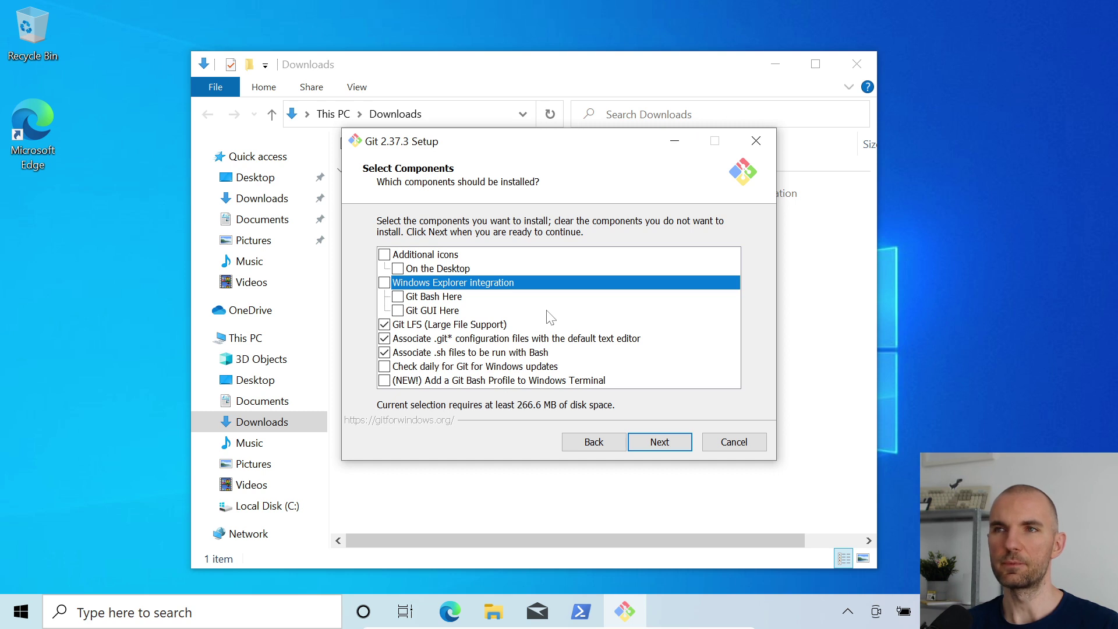
- Accept the selected components and keep 'Git' as the Start Menu folder
click(660, 443)
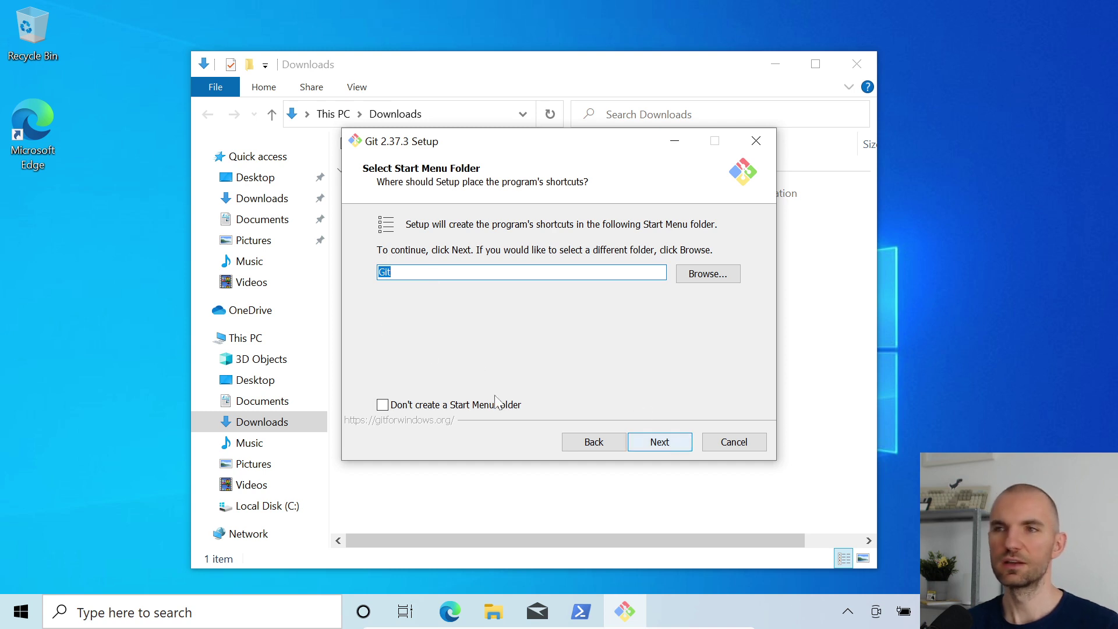
click(657, 443)
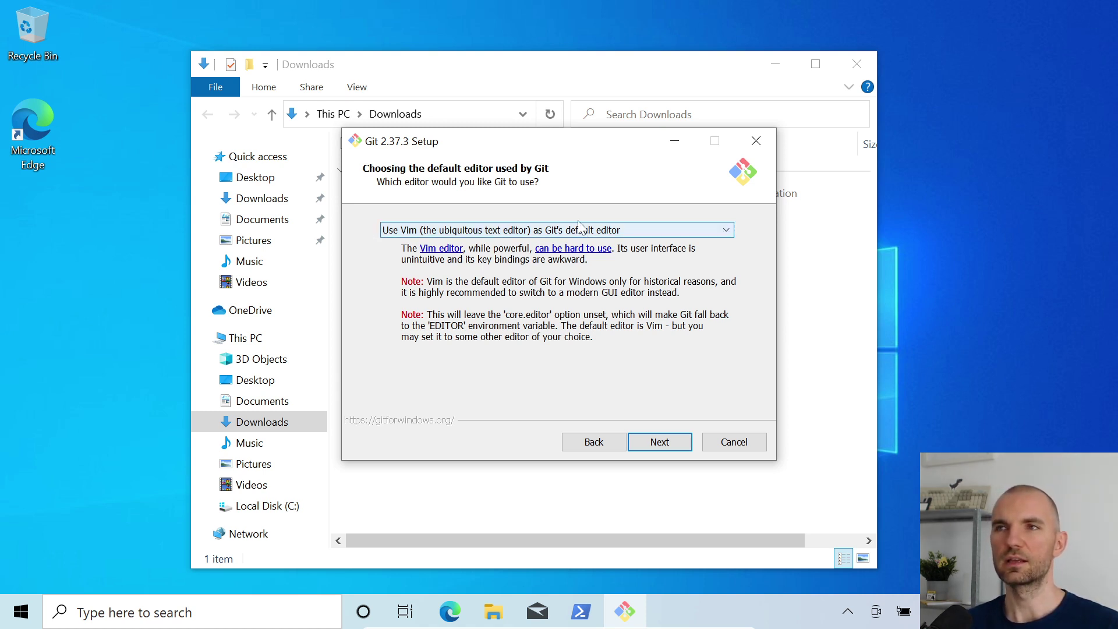
- Pick 'Use the Nano editor by default' as Git's editor after briefly trying Visual Studio Code
click(474, 230)
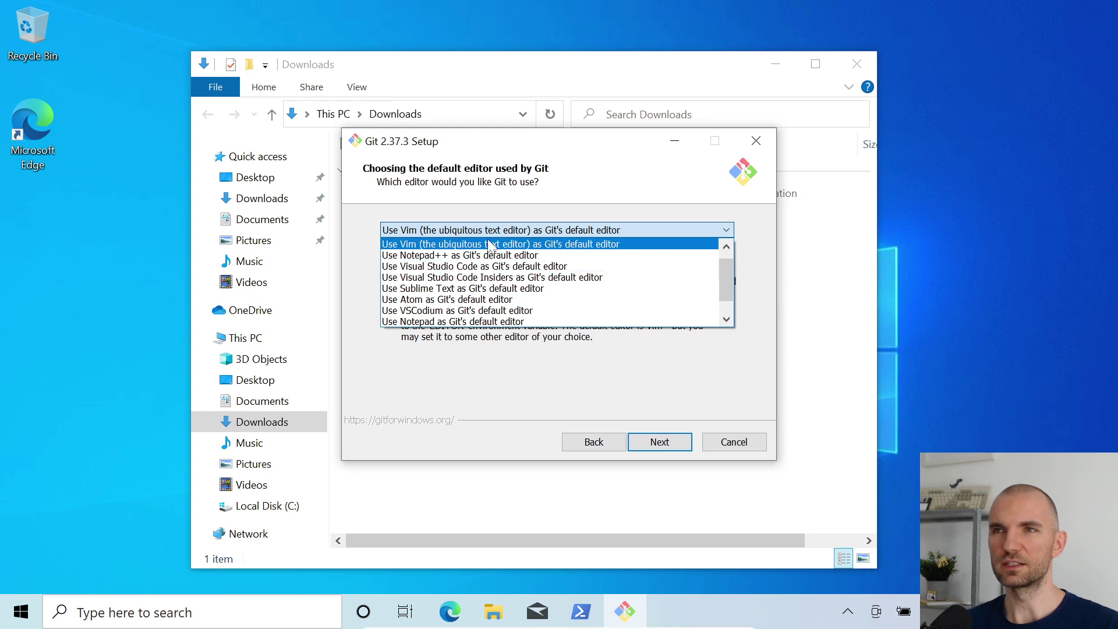
scroll(481, 286, up, 1)
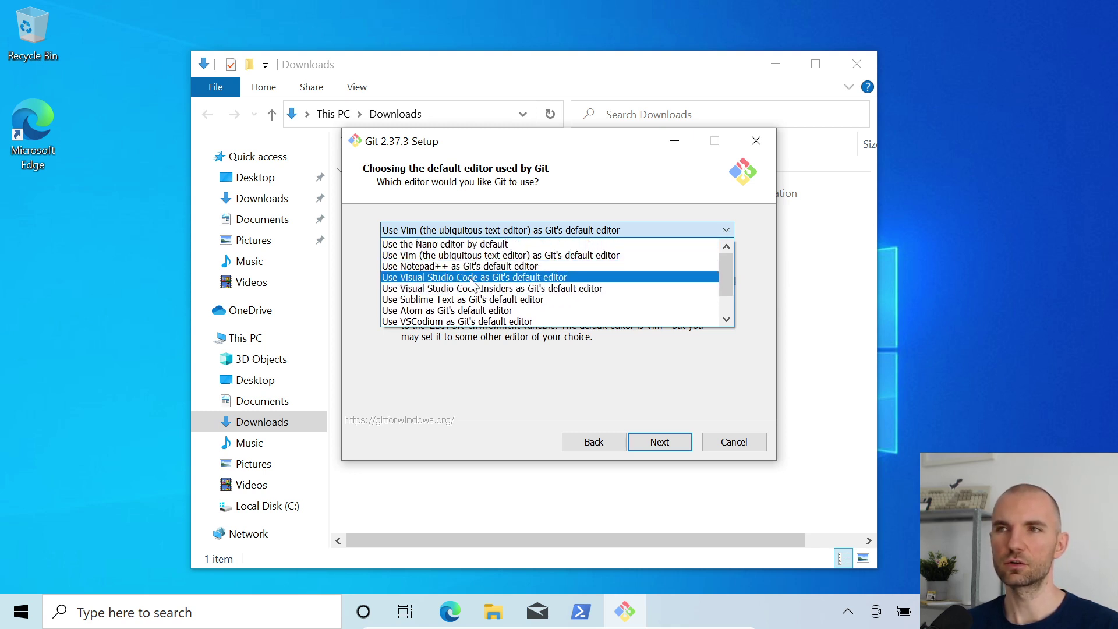
click(447, 278)
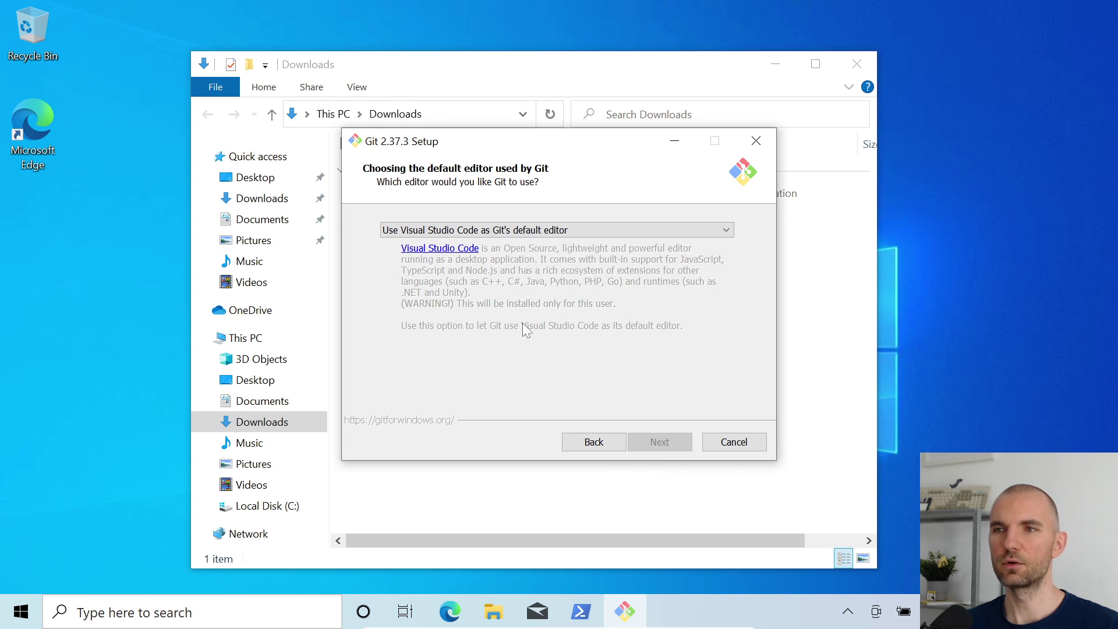
mouse_move(623, 611)
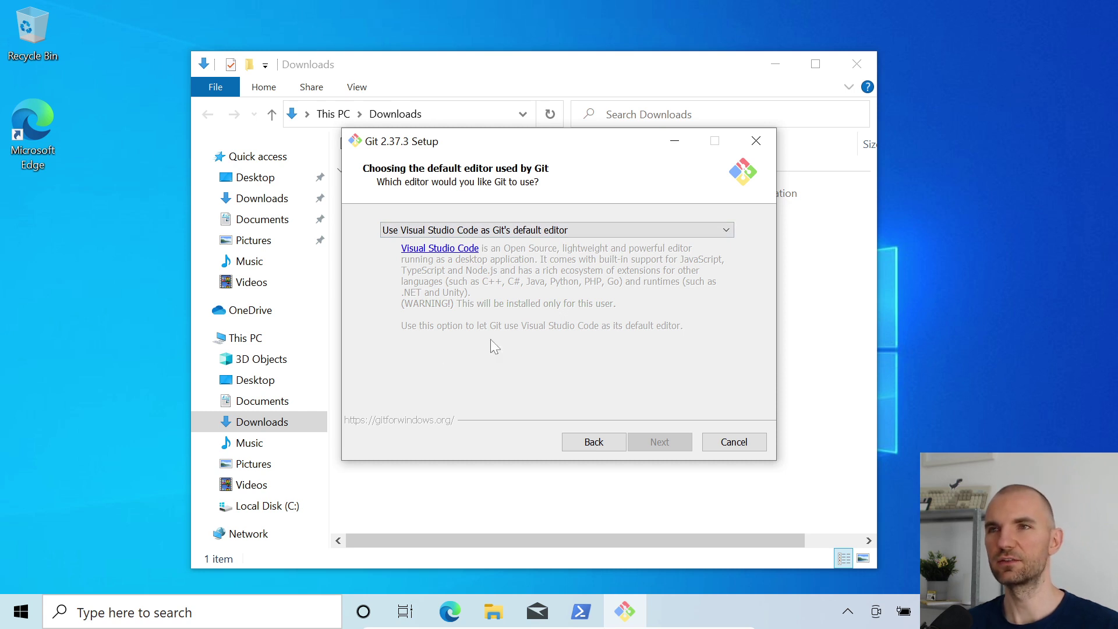
click(515, 229)
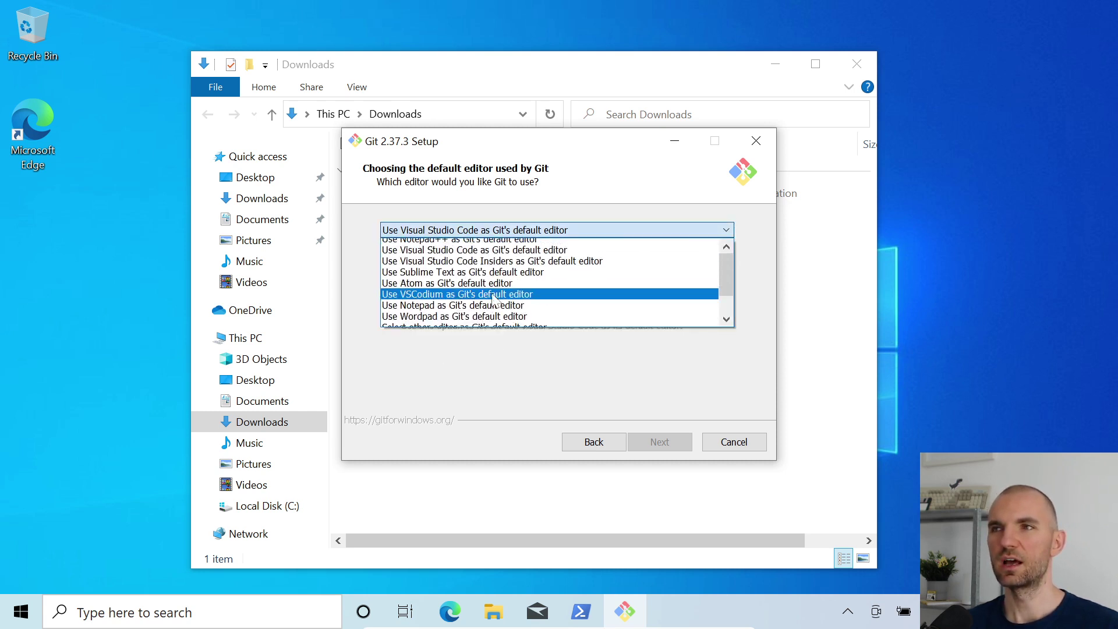
scroll(495, 308, up, 1)
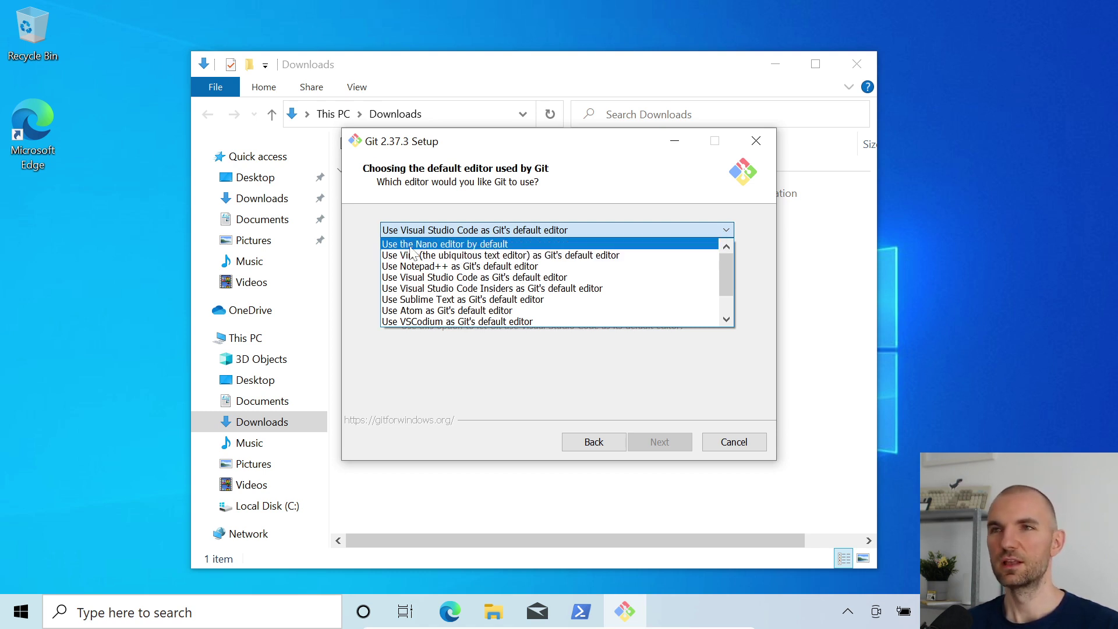
scroll(424, 269, down, 1)
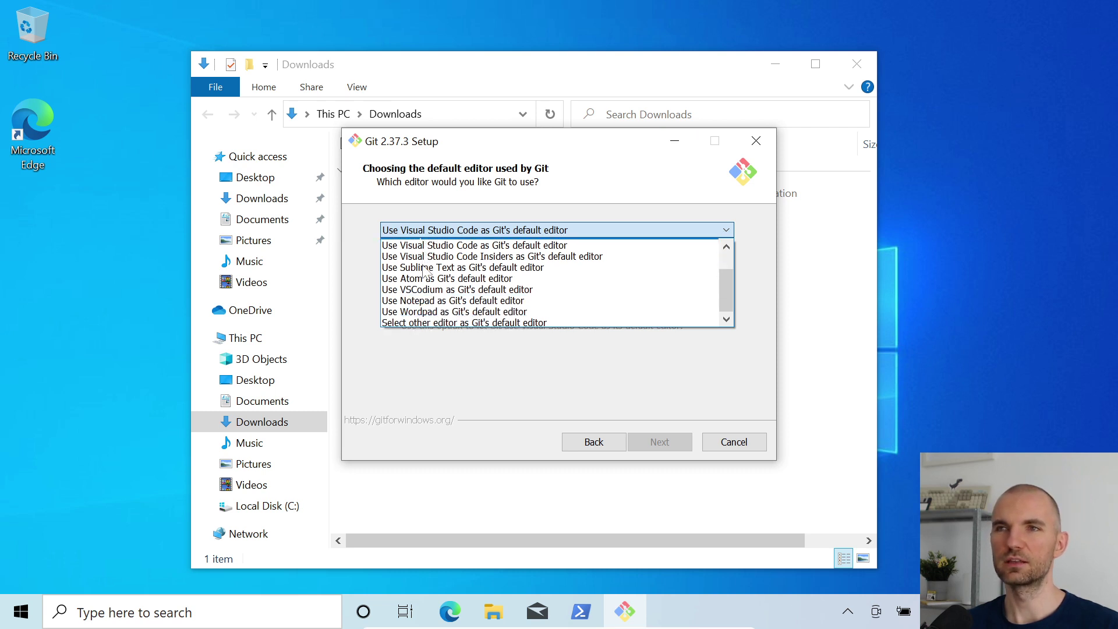
scroll(436, 285, up, 1)
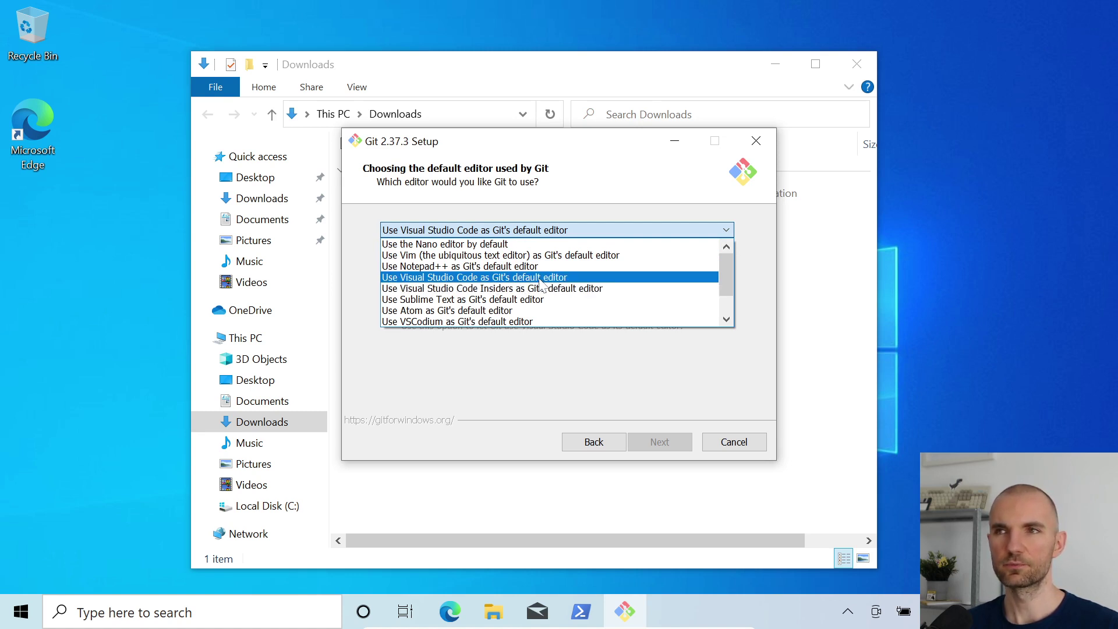
click(473, 244)
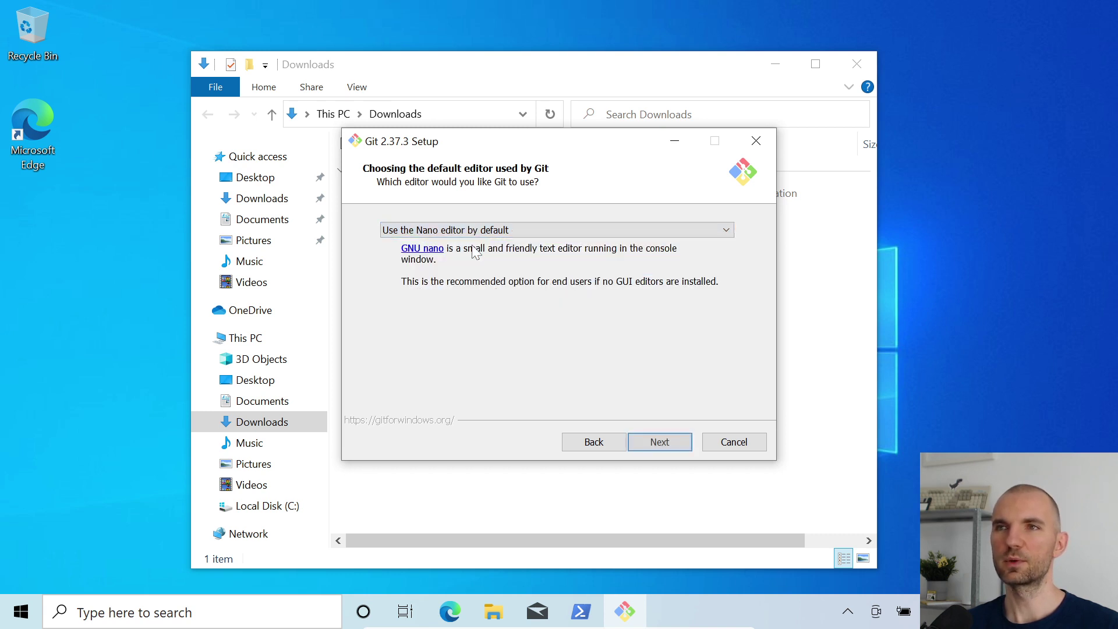
- Override the default branch name for new repositories with 'main' and continue
click(660, 444)
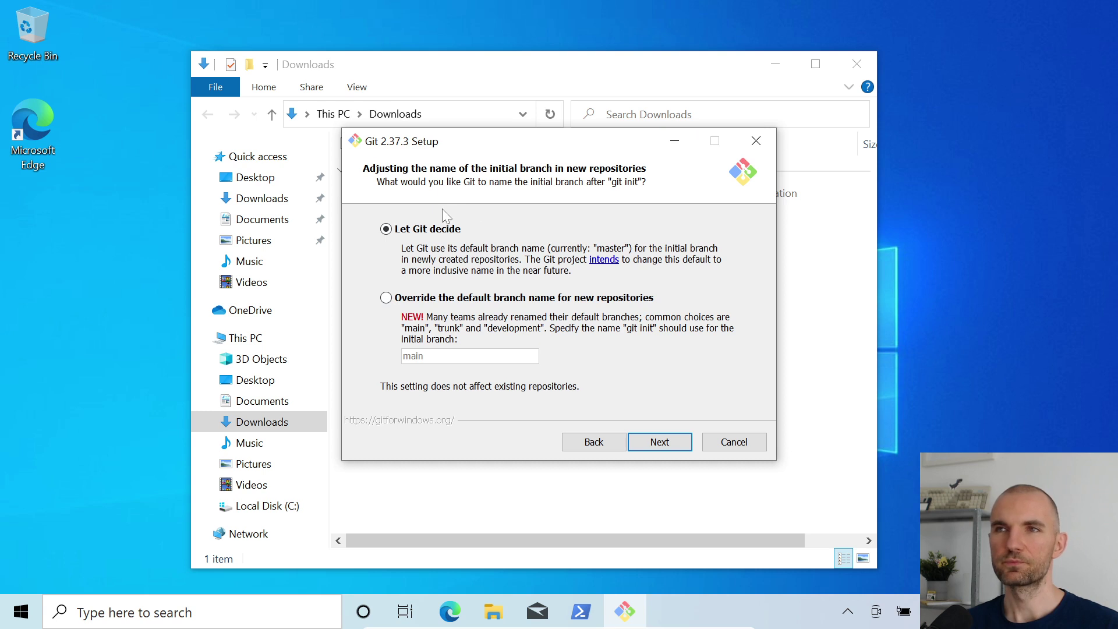
click(490, 297)
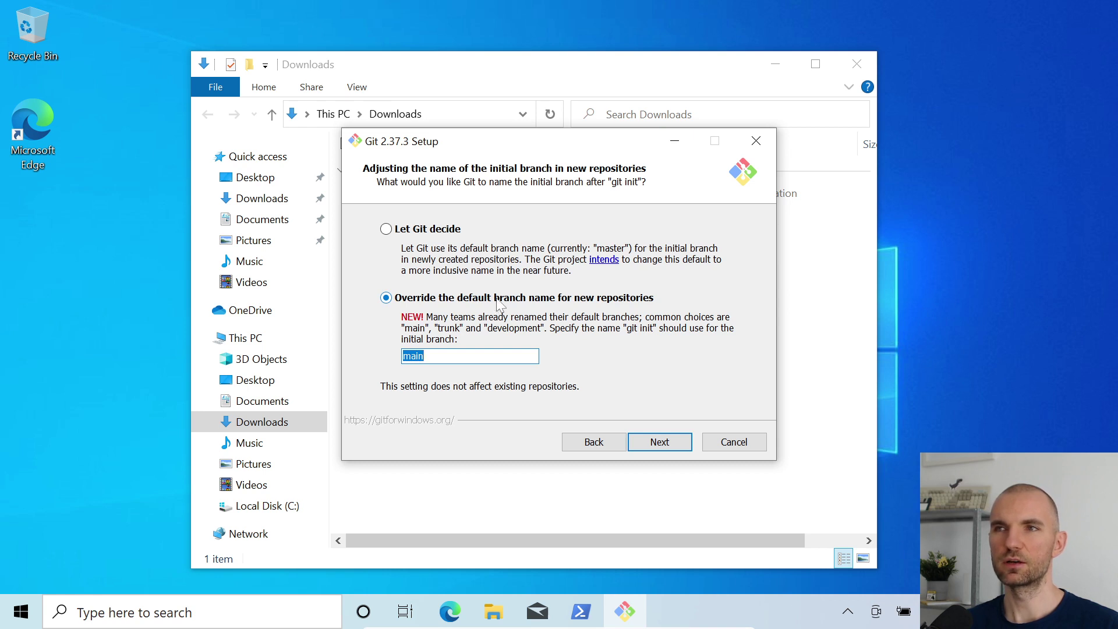
click(444, 354)
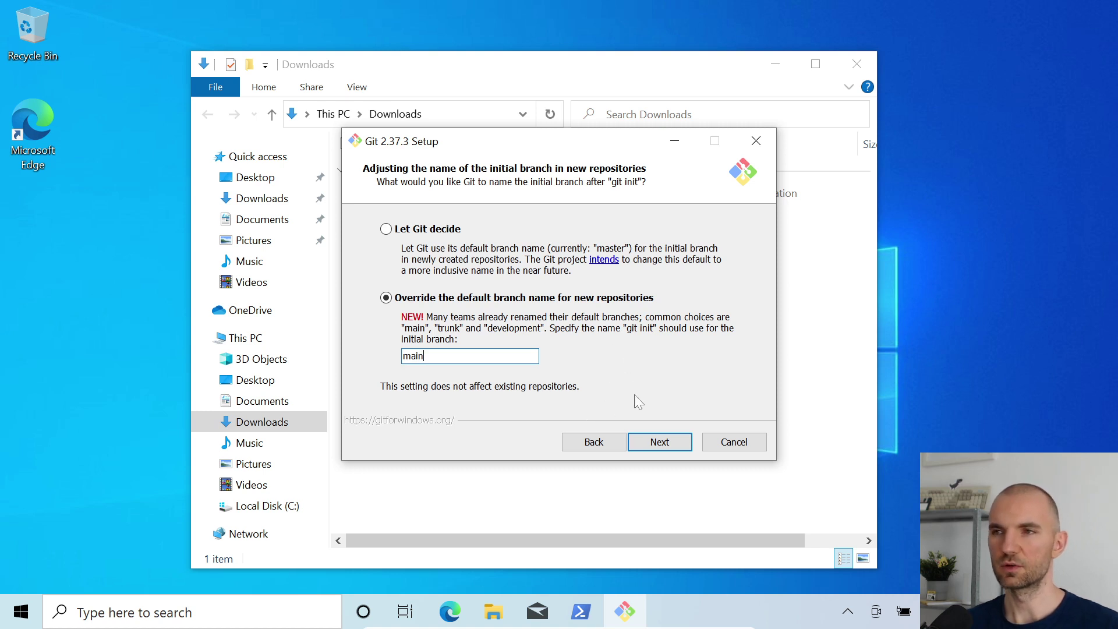
click(657, 444)
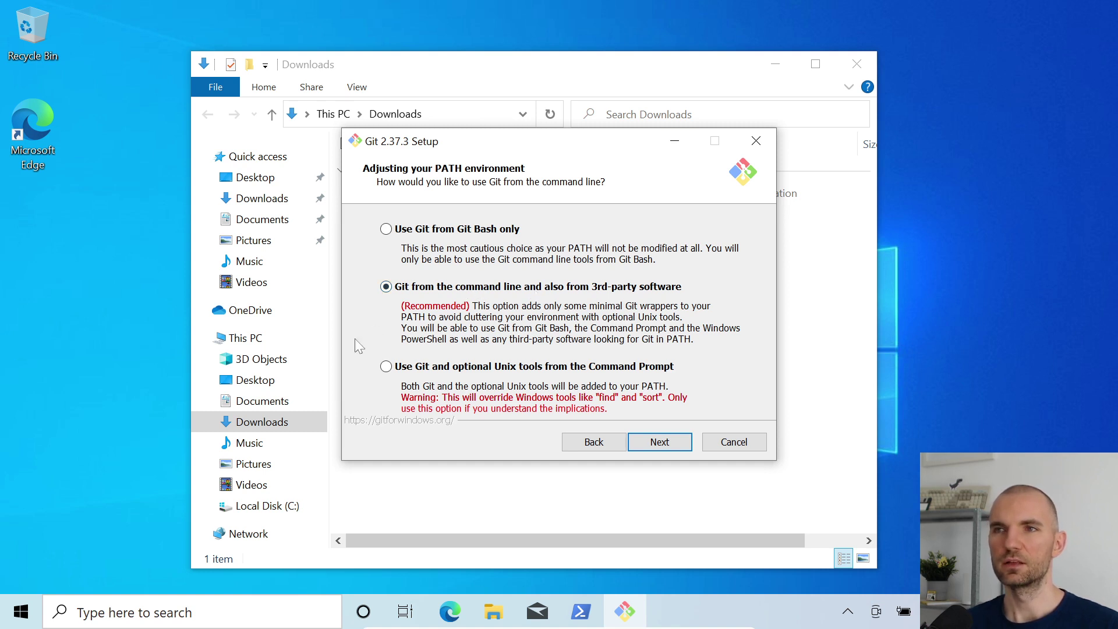
- Compare the PATH options and confirm Git from the command line and 3rd-party software
click(441, 235)
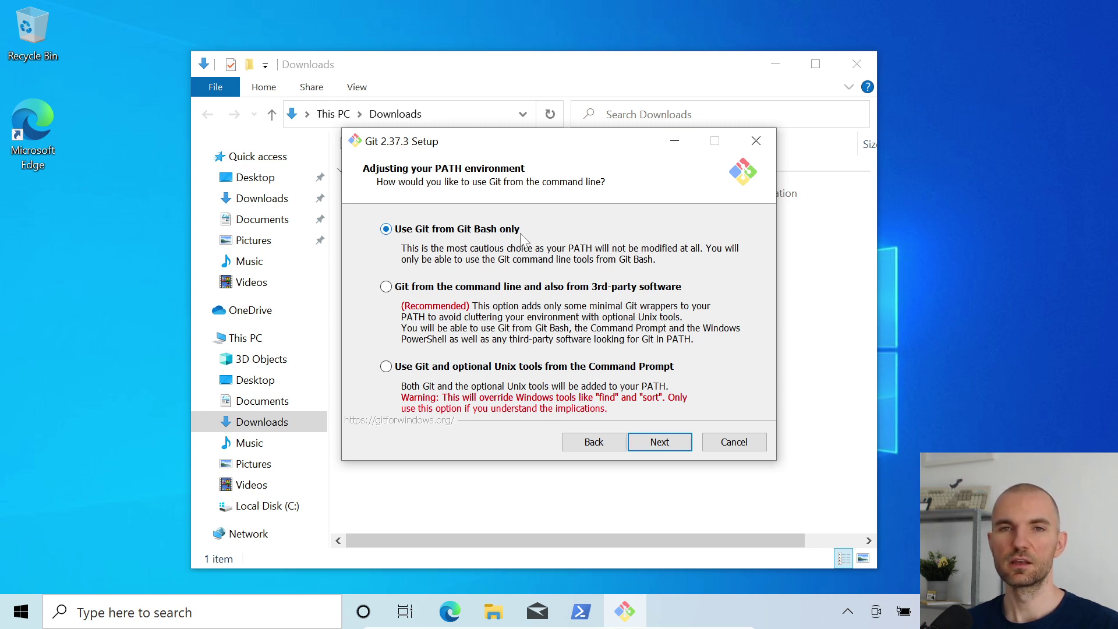
mouse_move(572, 613)
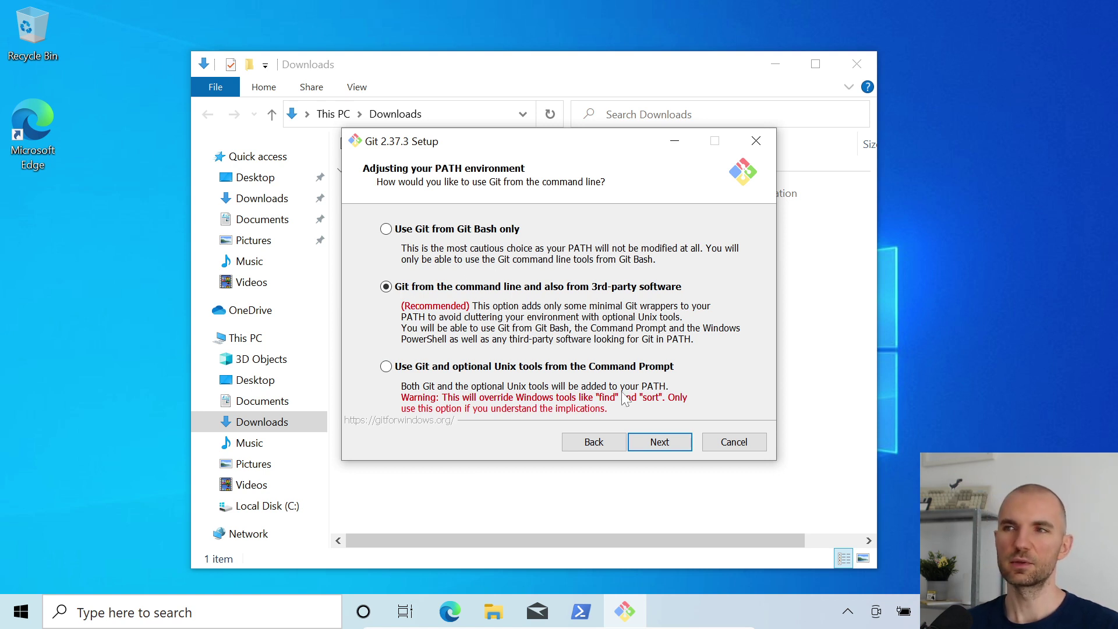
click(656, 443)
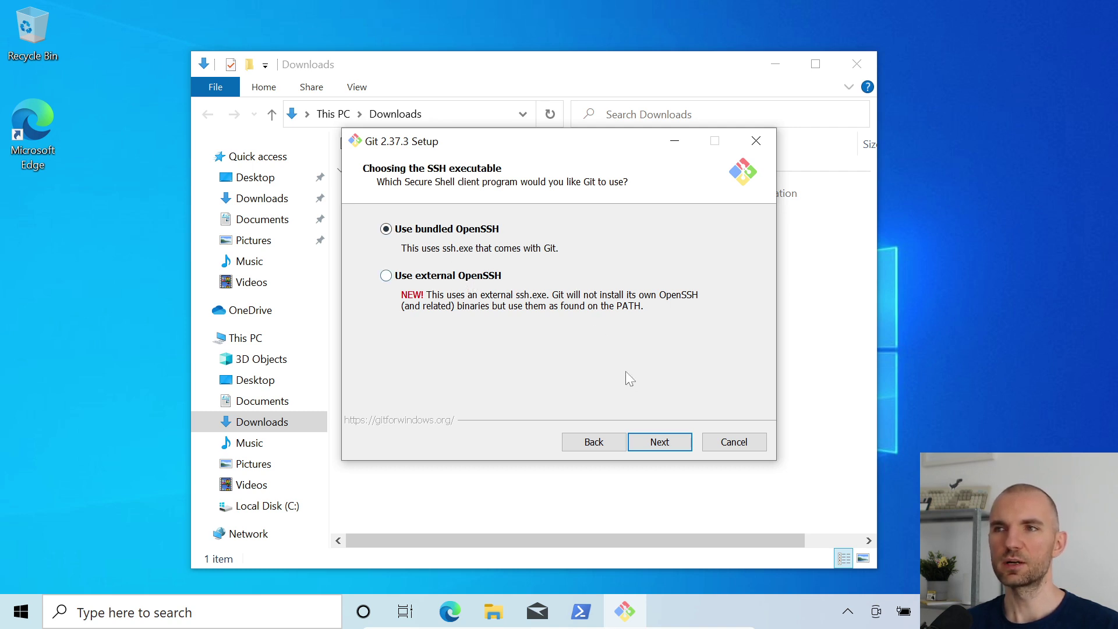
- Keep 'Use bundled OpenSSH' as the SSH client and continue
click(660, 441)
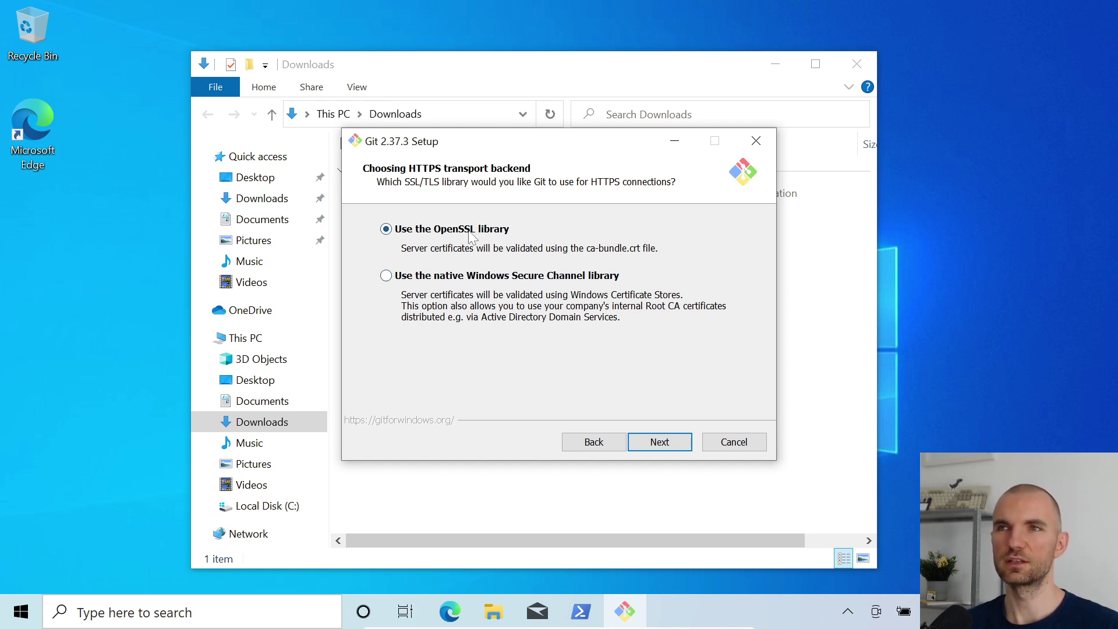
- Keep the OpenSSL HTTPS backend and 'Checkout Windows-style, commit Unix-style' line endings
click(667, 444)
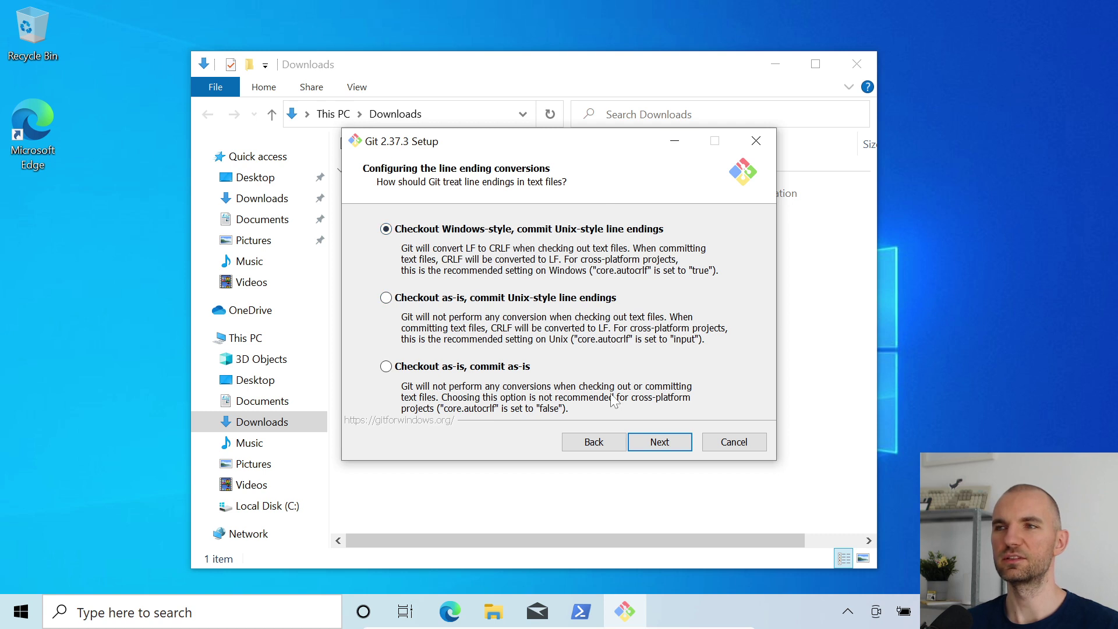
click(655, 444)
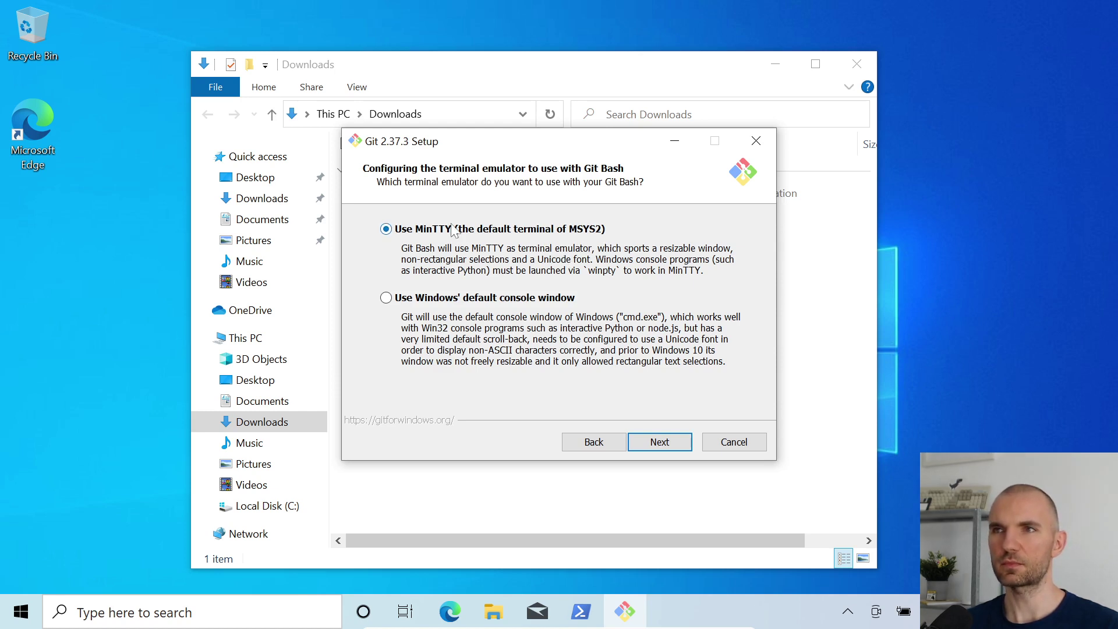
- Keep the defaults: MinTTY terminal, fast-forward-or-merge pulls, Git Credential Manager and file system caching
click(667, 450)
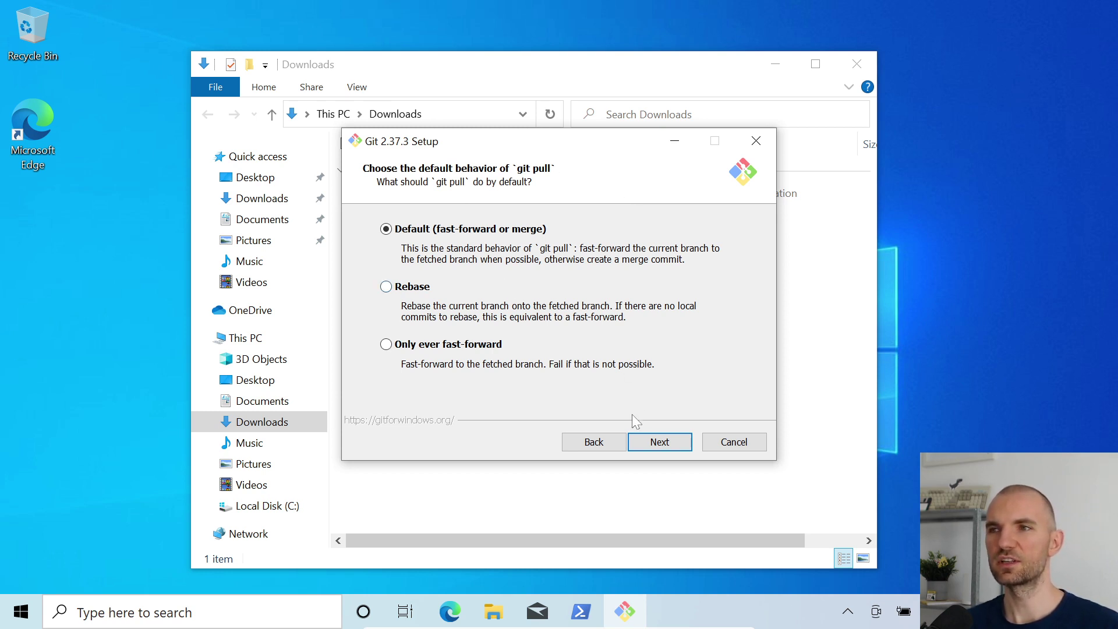
click(655, 448)
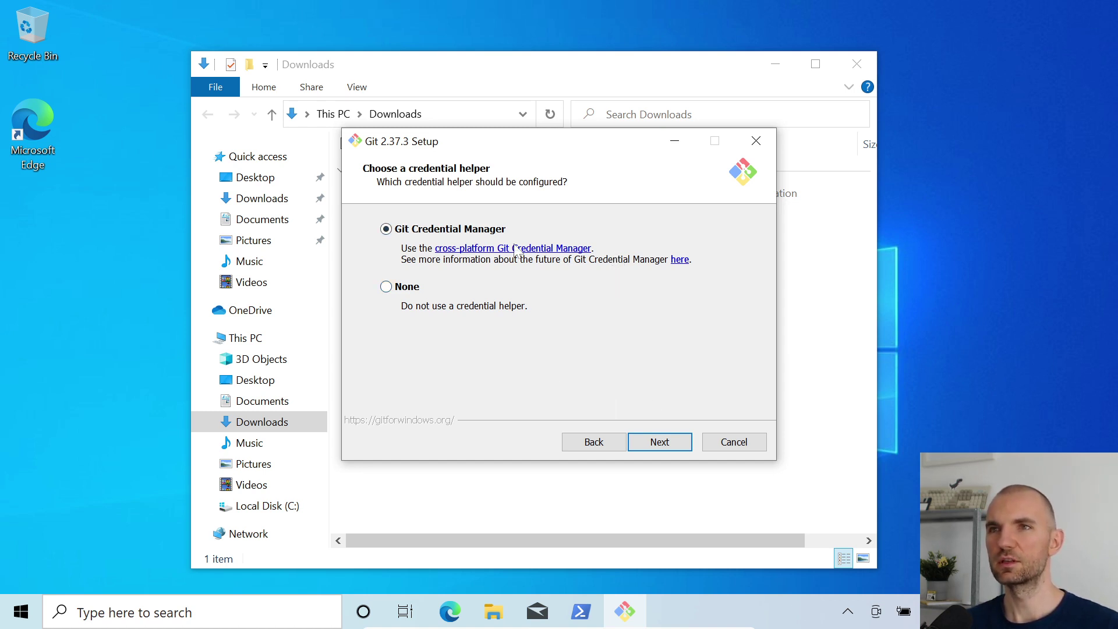
click(669, 449)
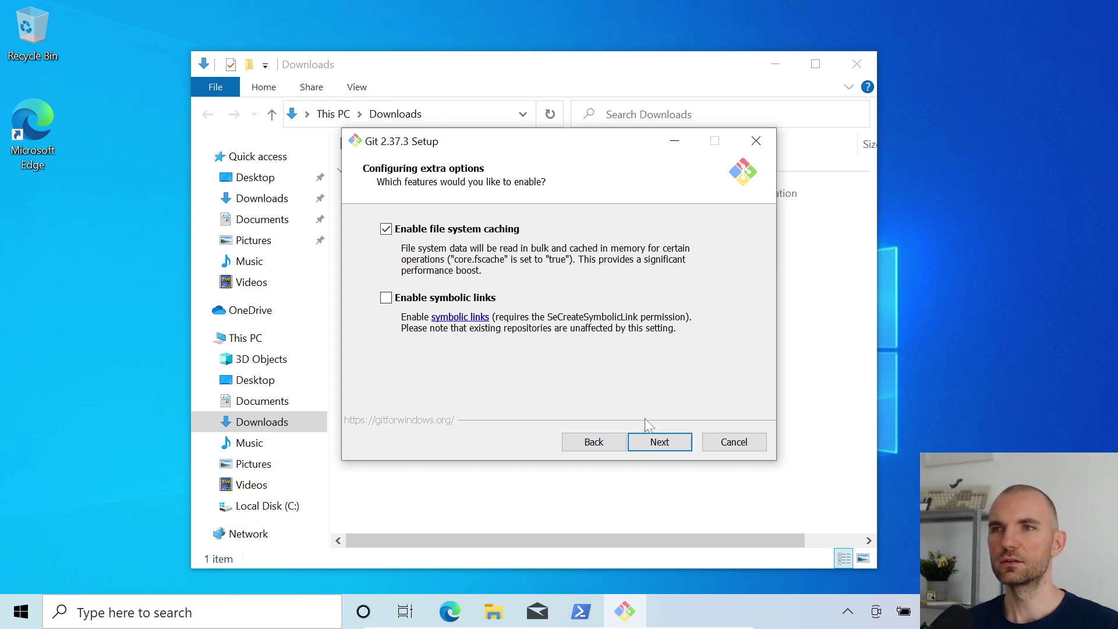
click(665, 446)
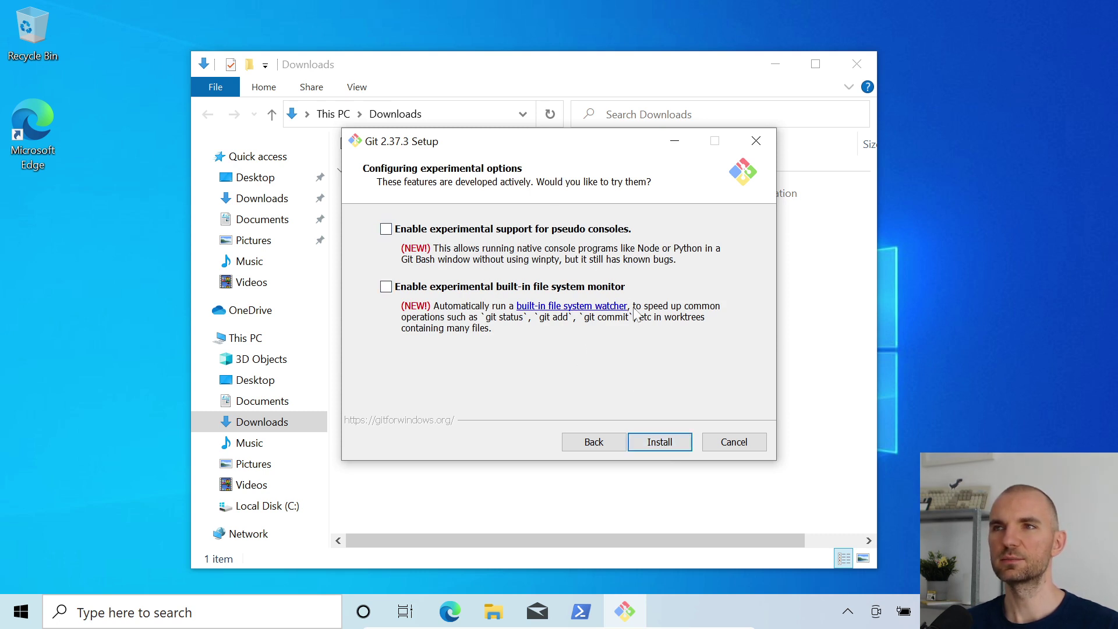
- Start installing Git with pseudo consoles and the built-in file system monitor left off
click(660, 442)
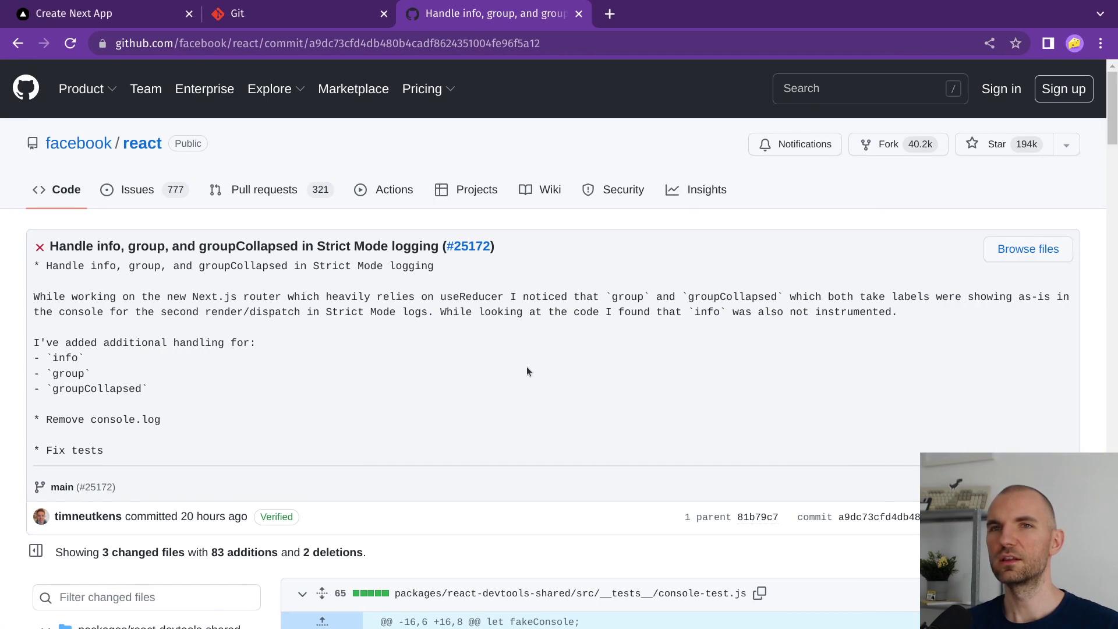
scroll(509, 388, down, 8)
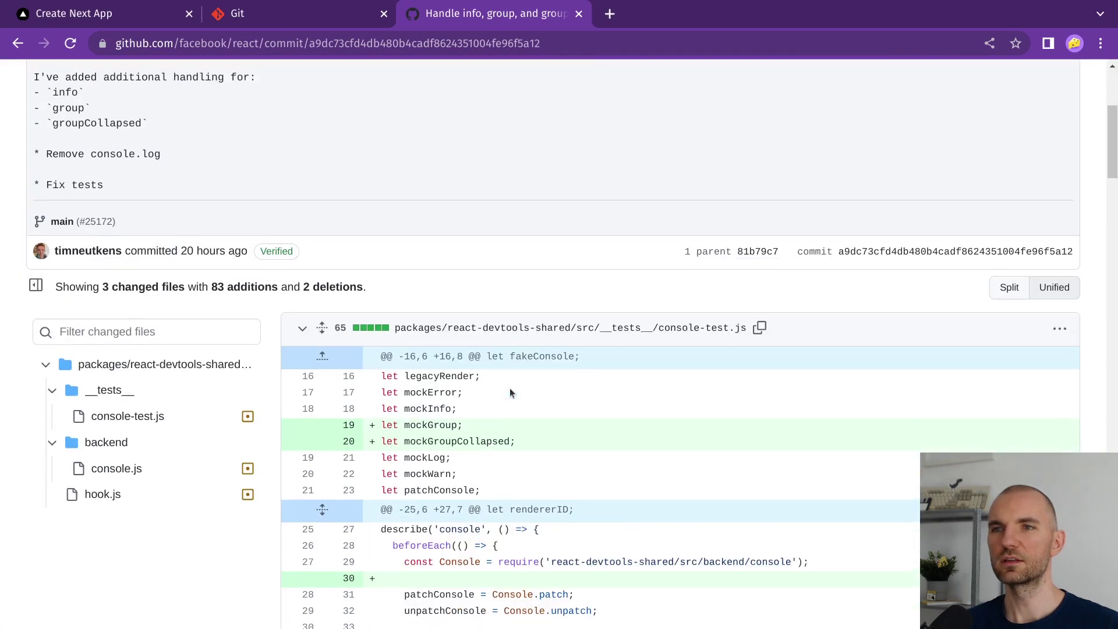
scroll(509, 388, up, 8)
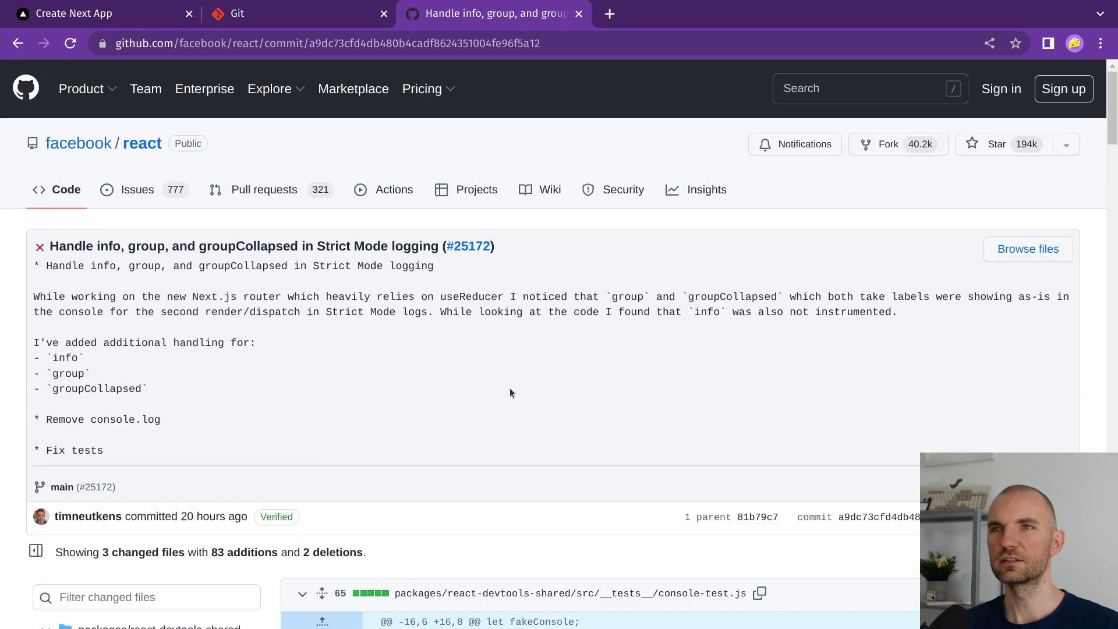
- Open the 'fix: crash when console is frozen' pull request from react's open pull requests list
click(265, 195)
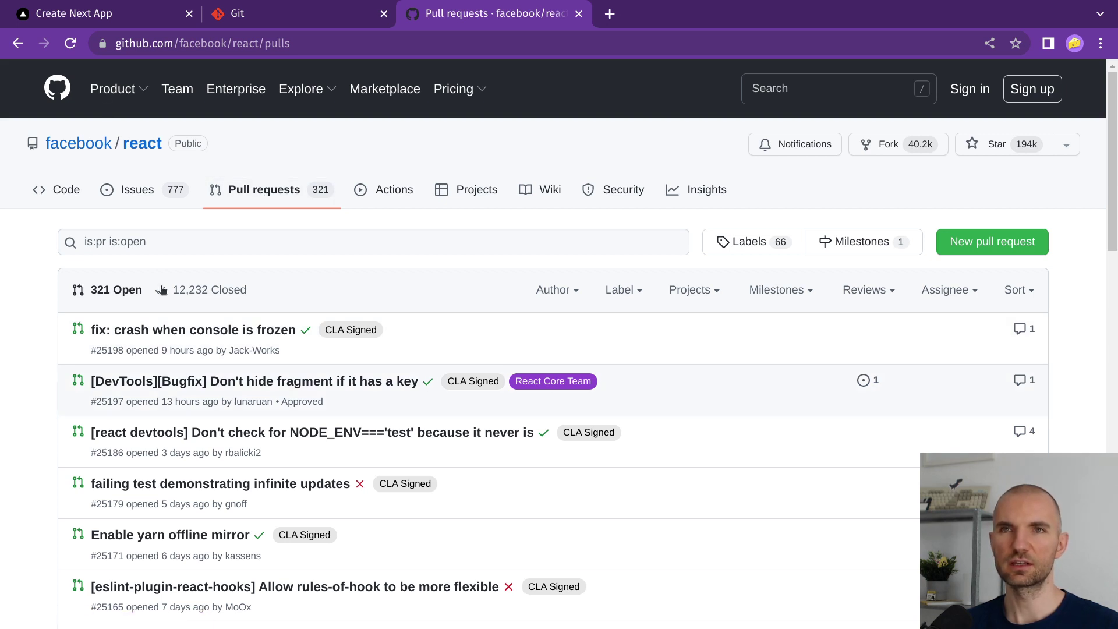
mouse_move(180, 330)
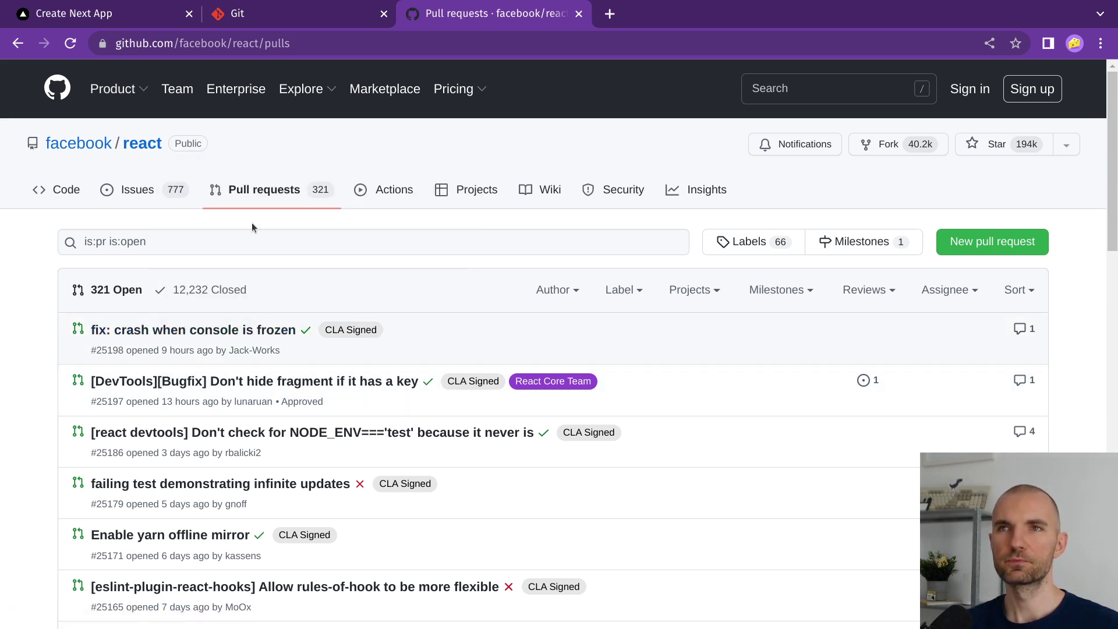
click(213, 341)
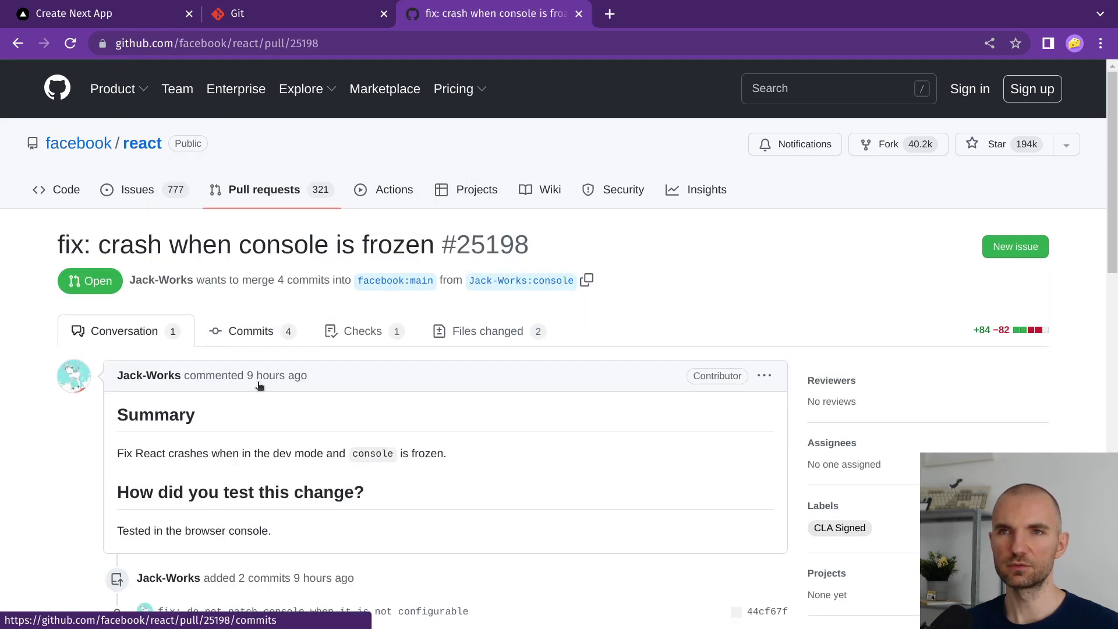
- Open the PR's first commit, 'fix: do not patch console when it is not configurable'
scroll(434, 418, down, 2)
click(250, 221)
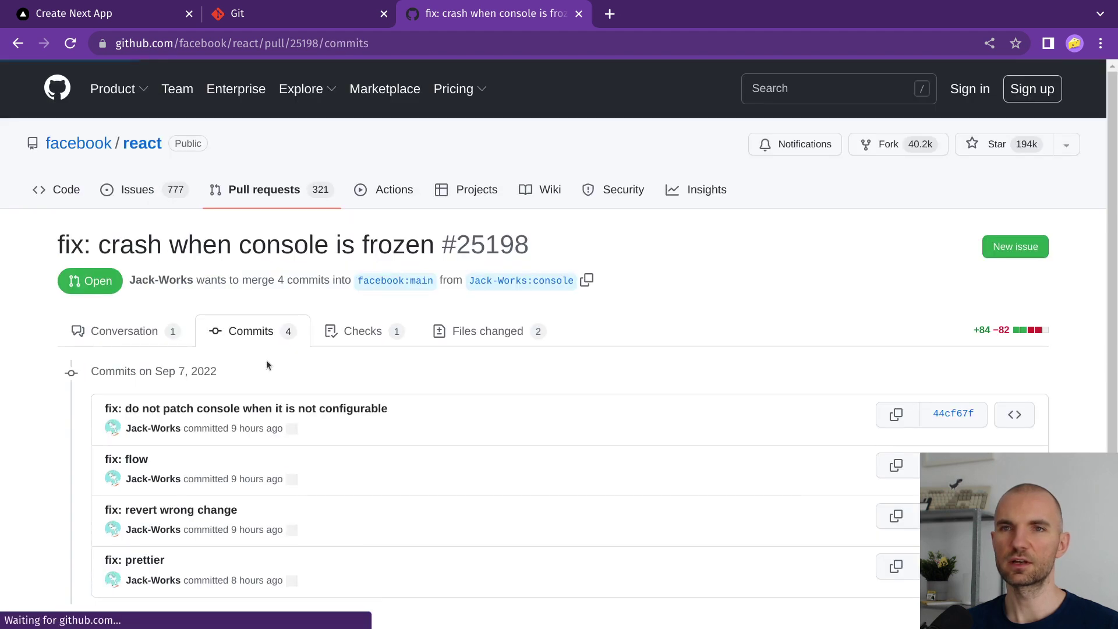
scroll(334, 425, down, 2)
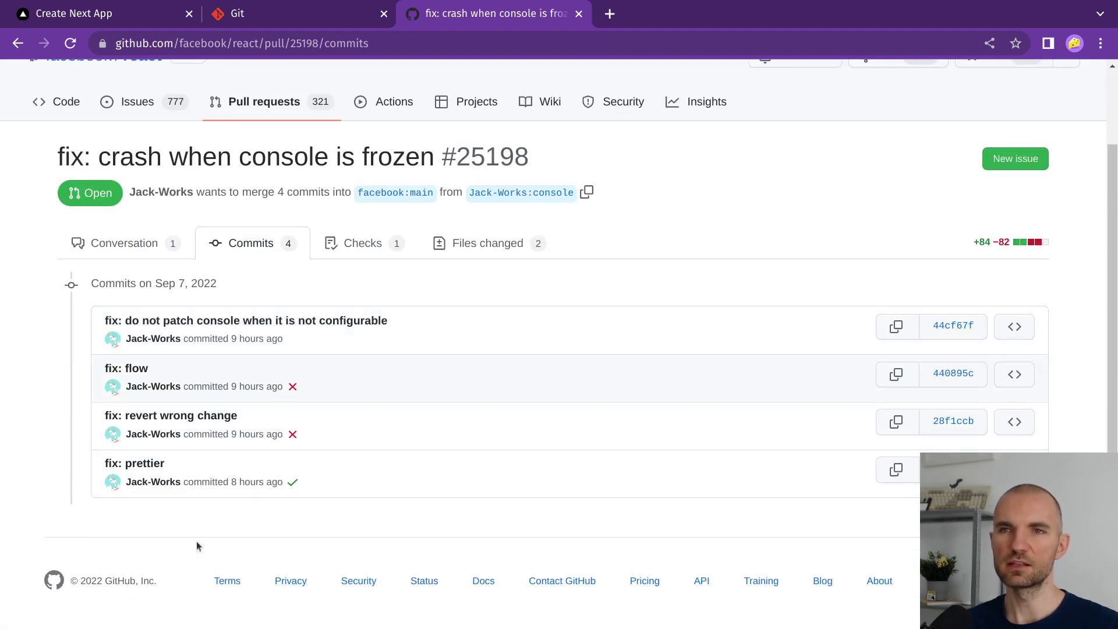
click(205, 322)
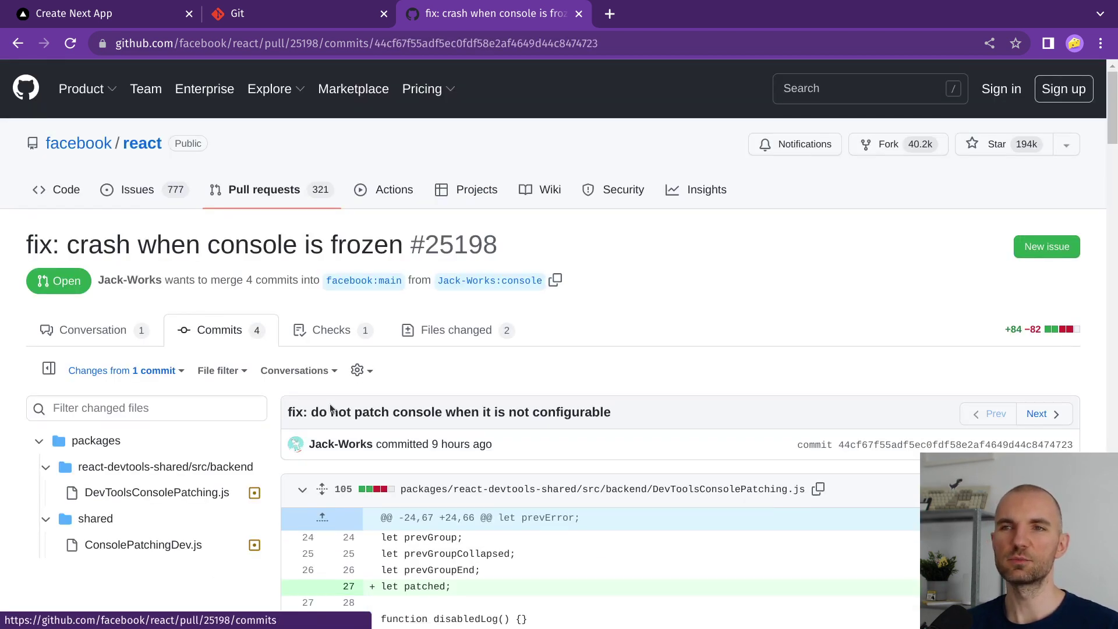
- Scroll through the commit's diff of DevToolsConsolePatching.js
scroll(329, 405, down, 4)
scroll(563, 267, down, 3)
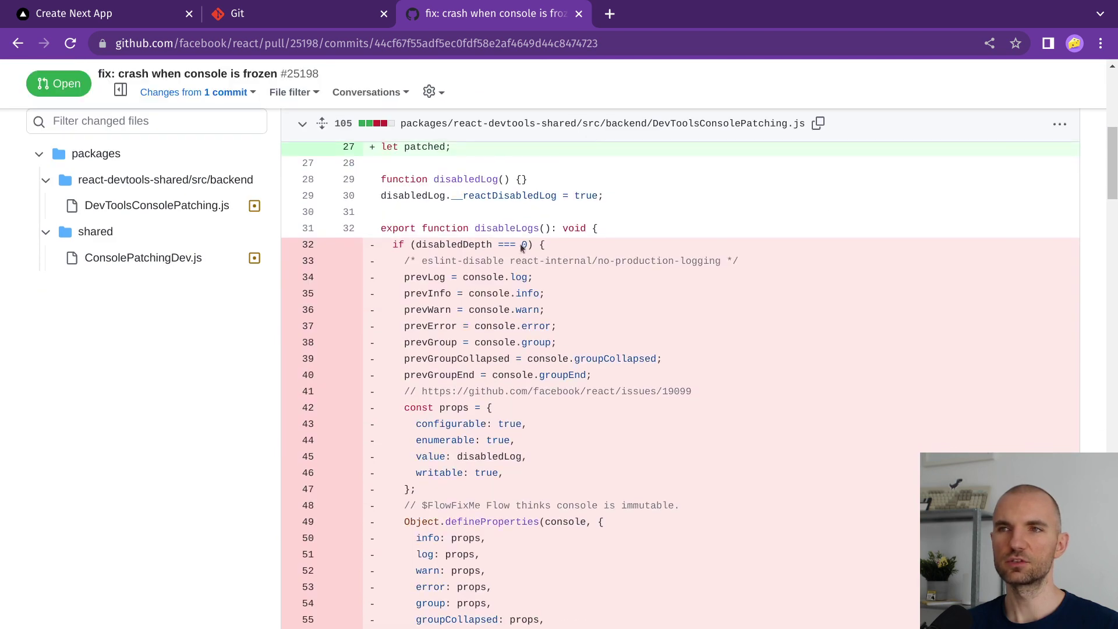
scroll(492, 370, down, 1)
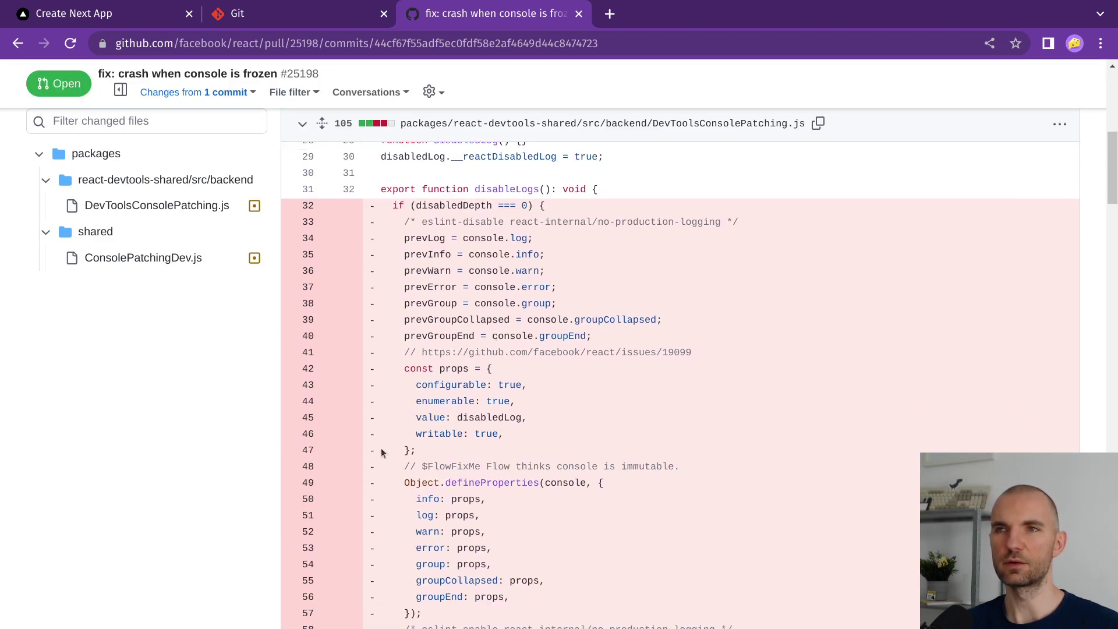
scroll(383, 414, down, 10)
scroll(423, 260, up, 3)
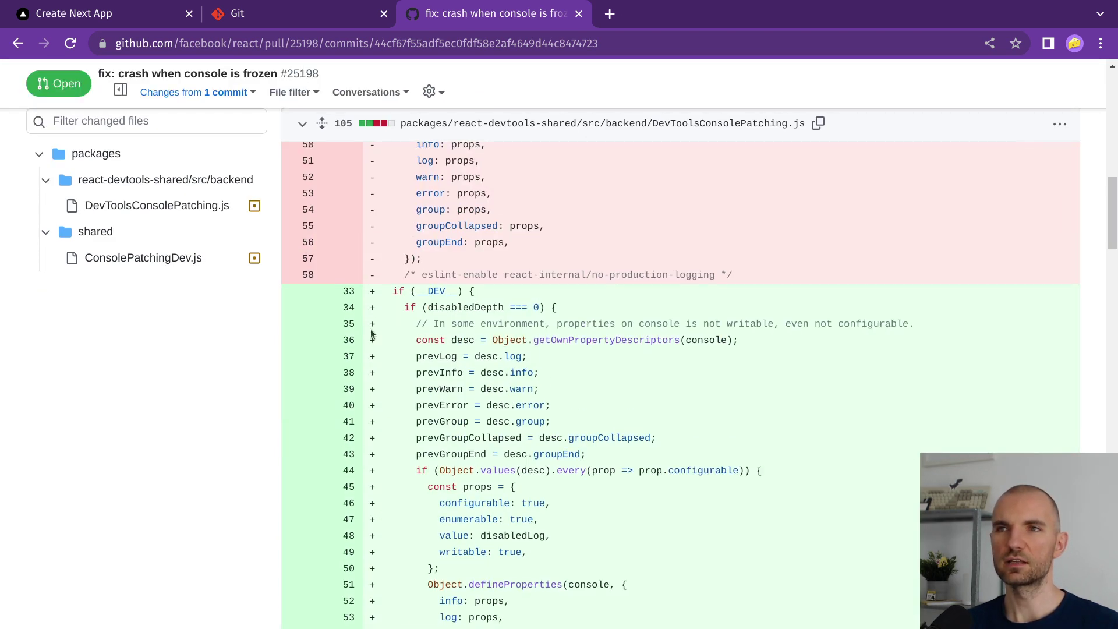
scroll(501, 258, down, 8)
scroll(504, 291, down, 9)
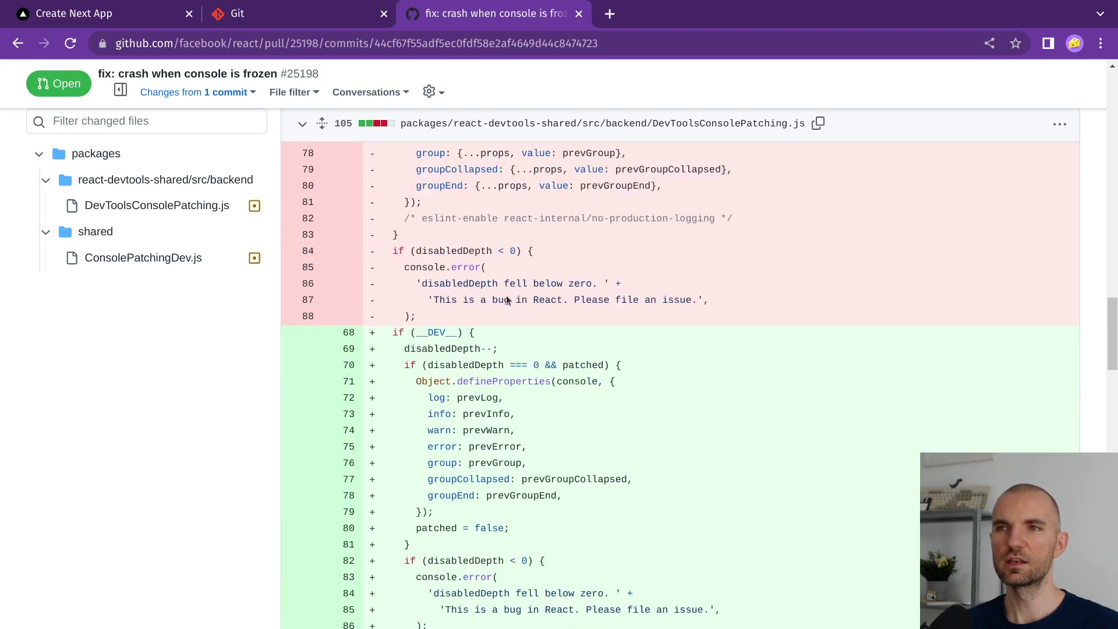
scroll(430, 257, up, 9)
scroll(428, 252, up, 20)
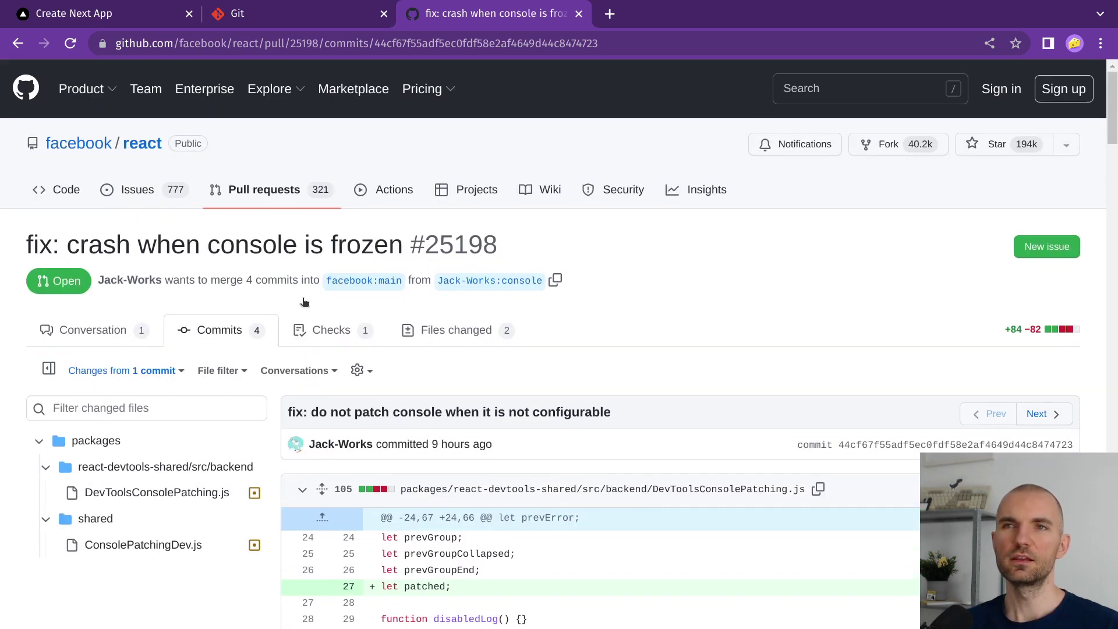
- Return to PR #25198's conversation and scroll through its summary, commit timeline and size report
click(92, 329)
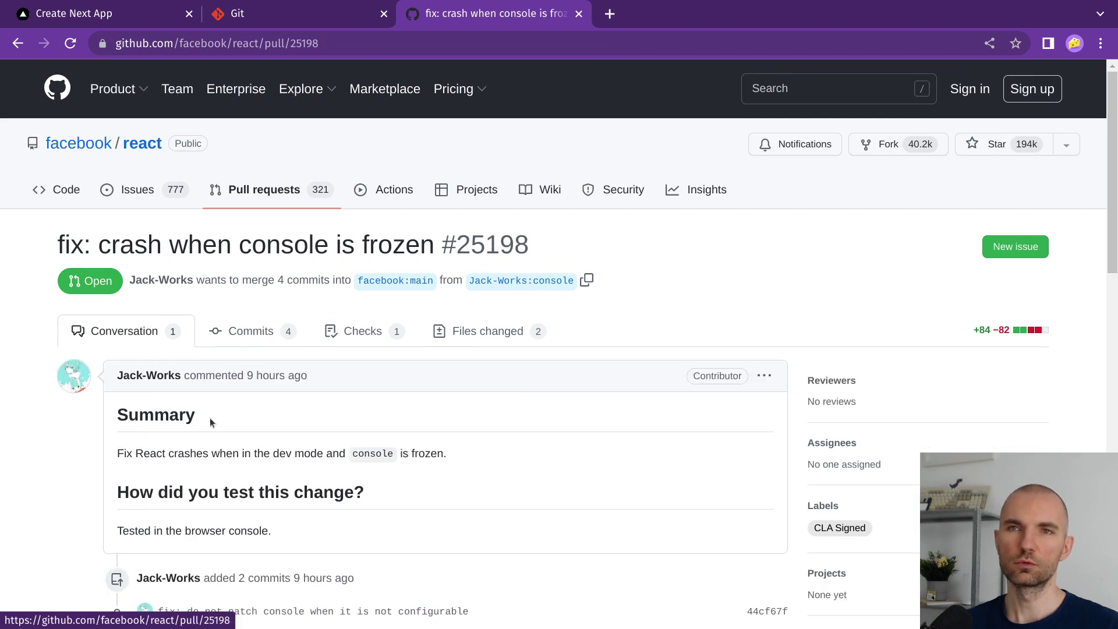
scroll(209, 417, down, 3)
scroll(287, 346, down, 2)
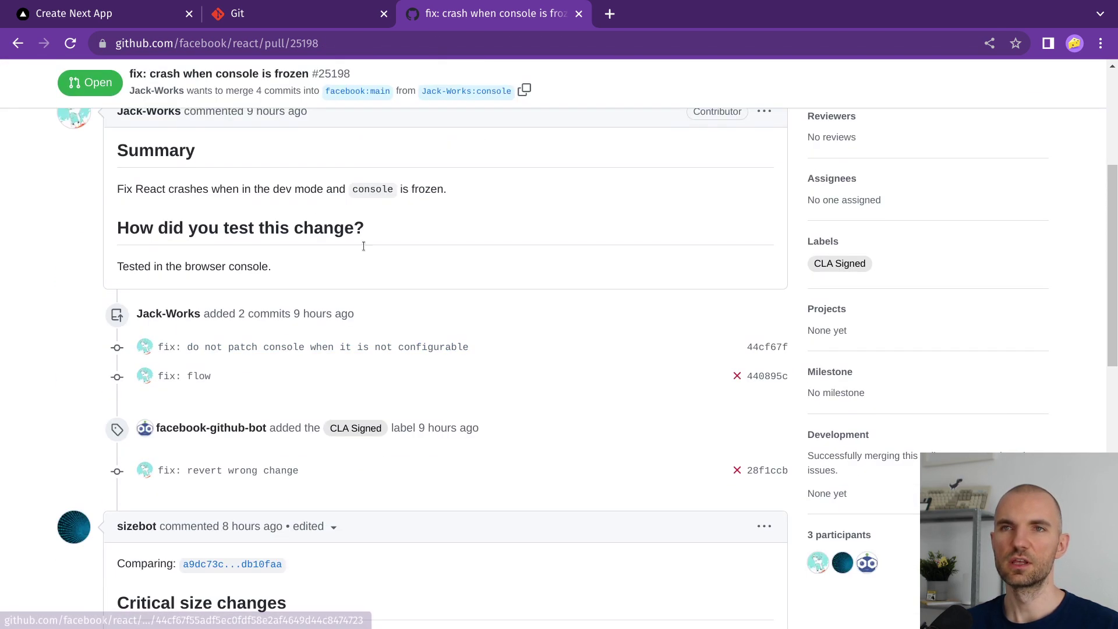
scroll(368, 324, down, 7)
scroll(260, 282, down, 5)
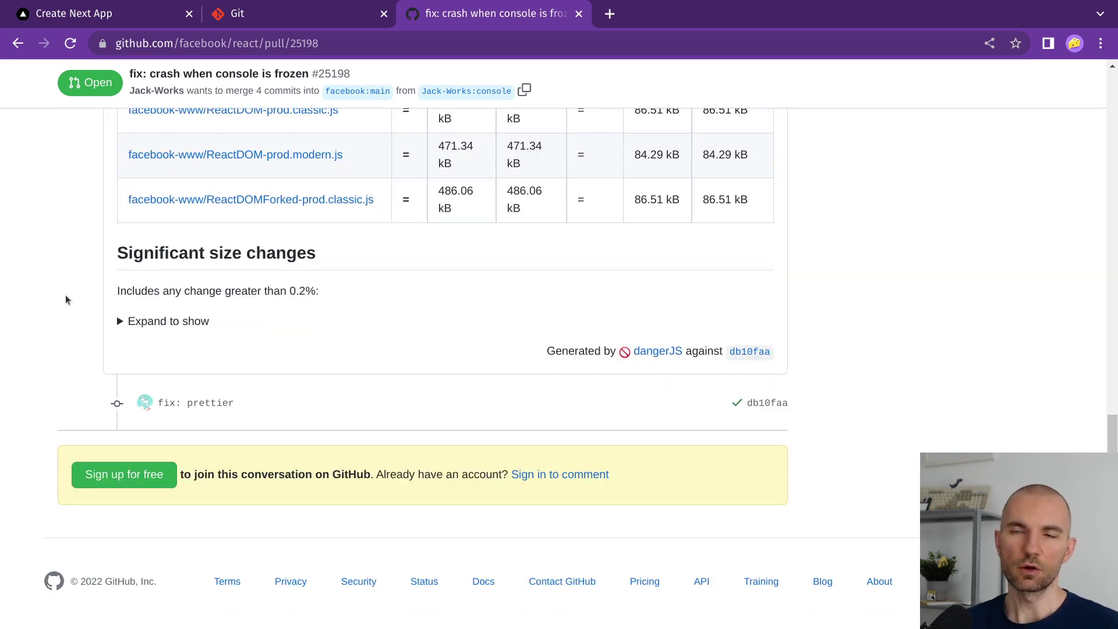
scroll(65, 294, up, 15)
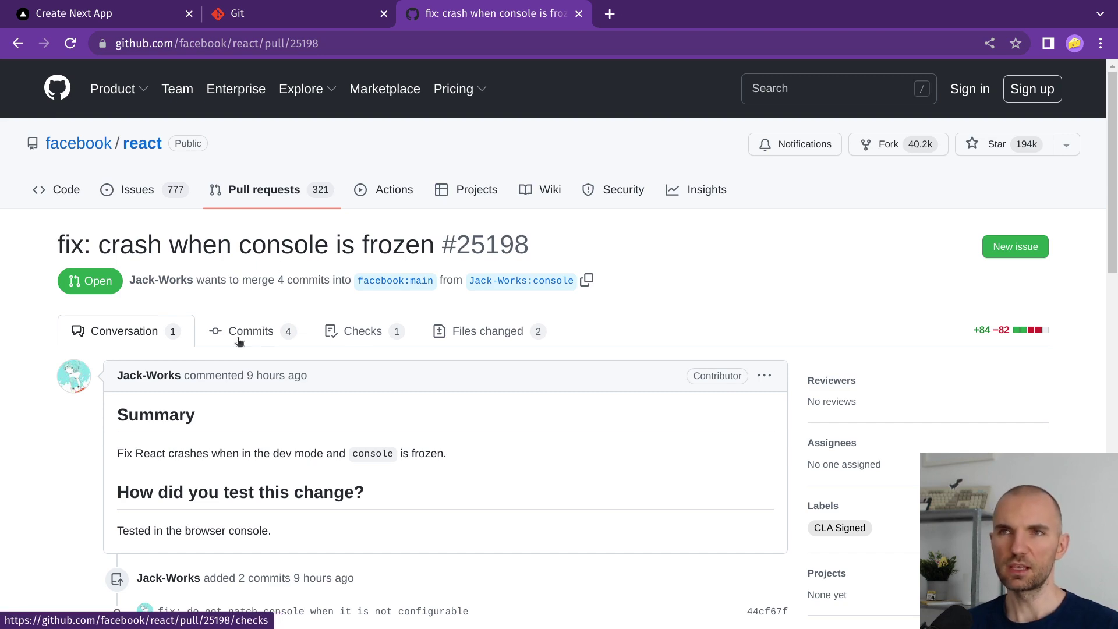
scroll(487, 499, down, 15)
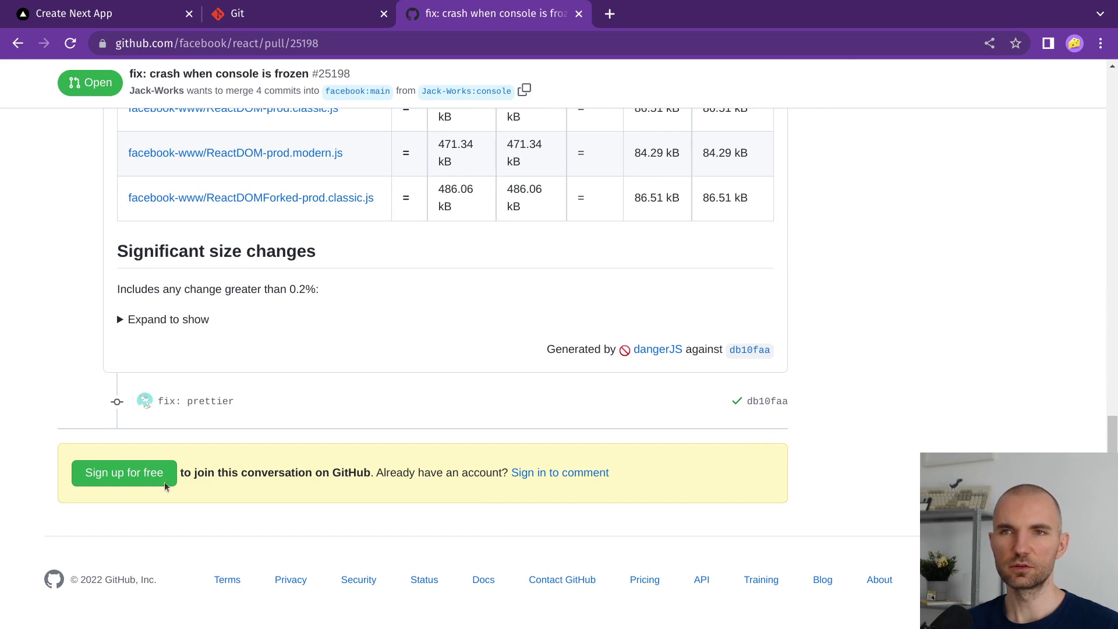
scroll(30, 351, up, 15)
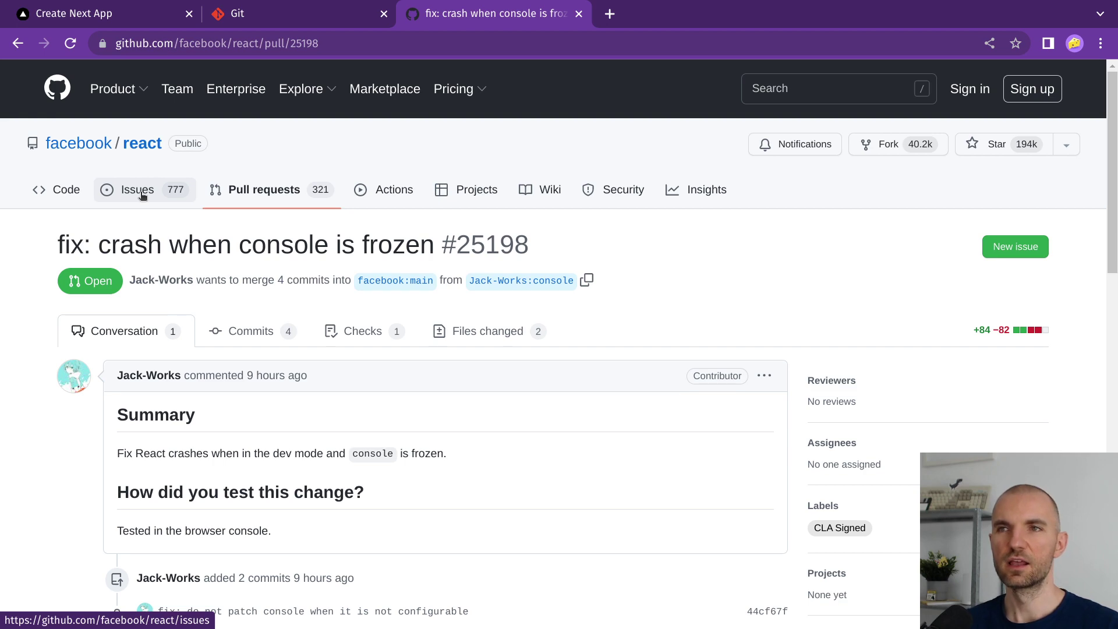
scroll(271, 449, down, 2)
scroll(291, 351, up, 1)
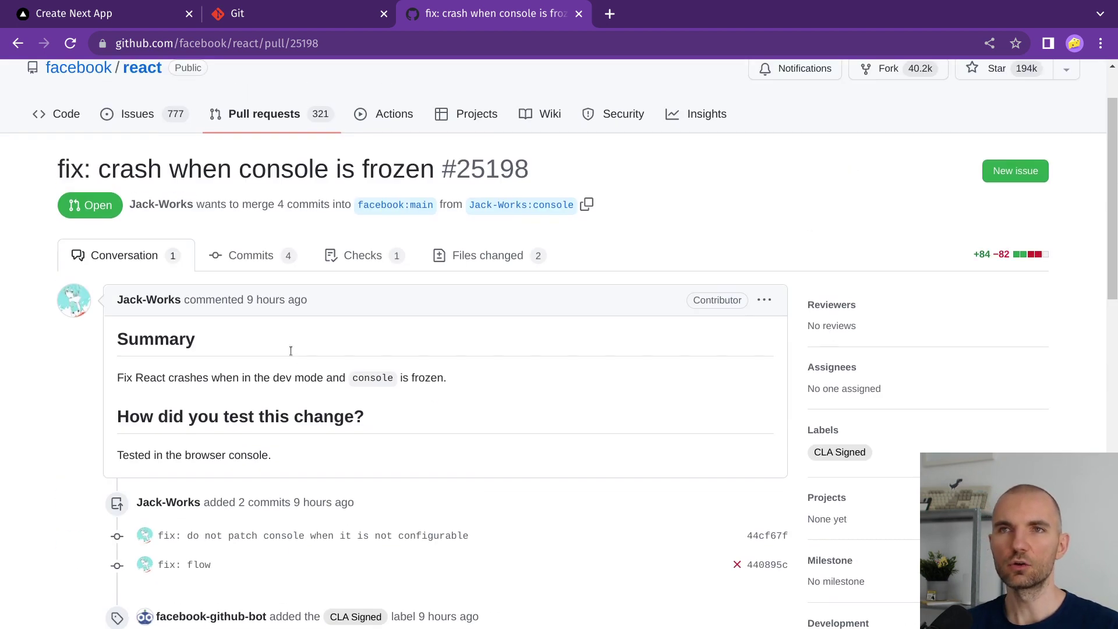
click(235, 259)
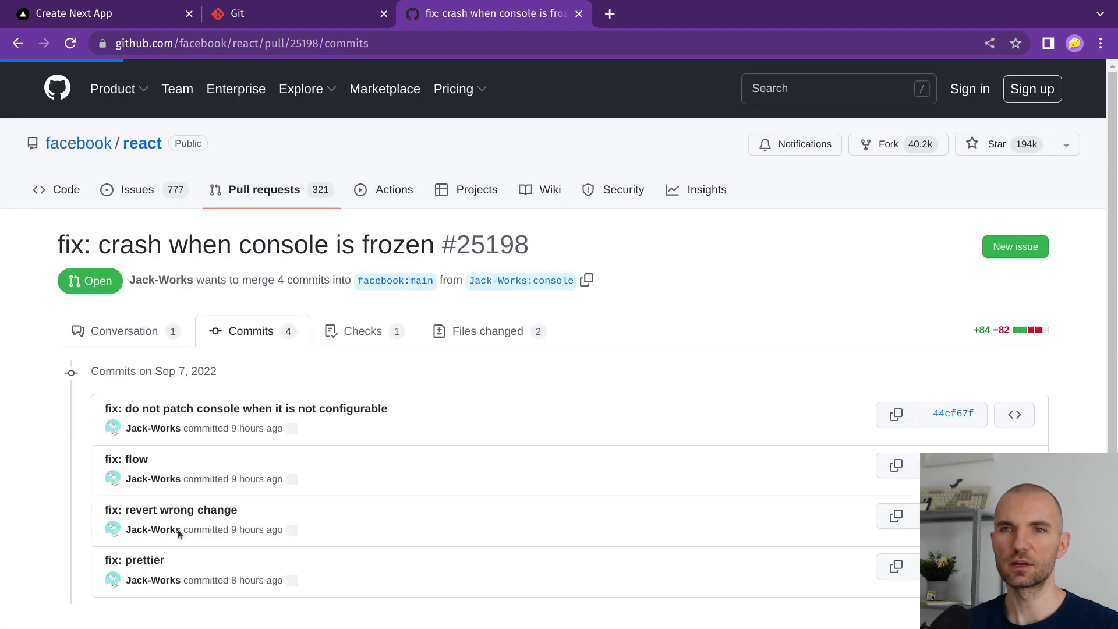
- Open the 'fix: flow' commit and scroll through its diff
scroll(169, 524, down, 2)
click(122, 367)
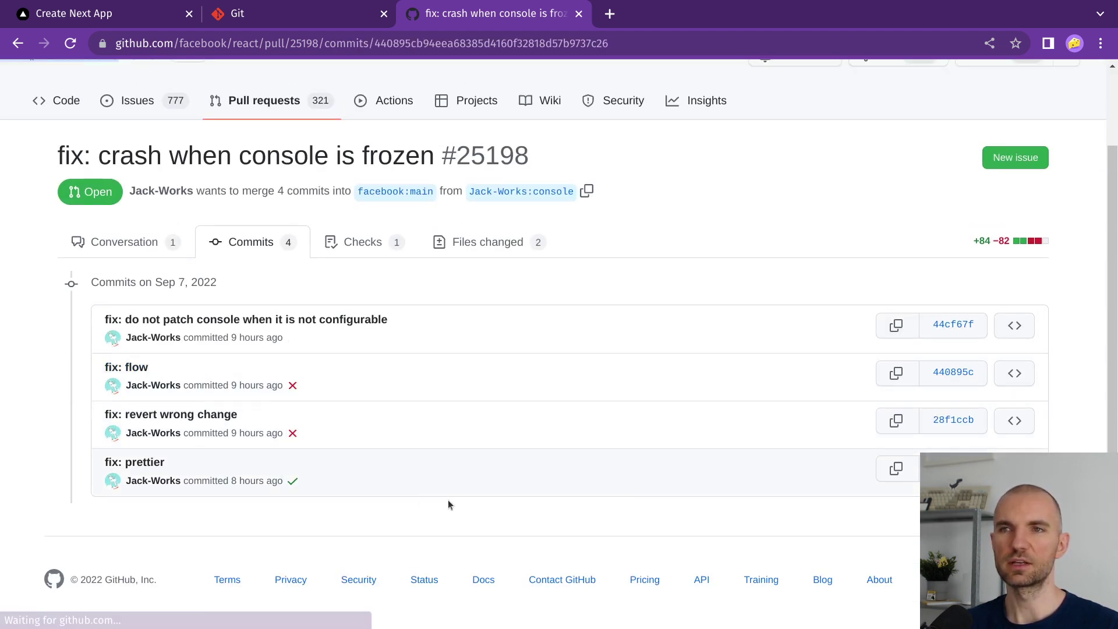
scroll(448, 501, down, 2)
scroll(449, 505, down, 3)
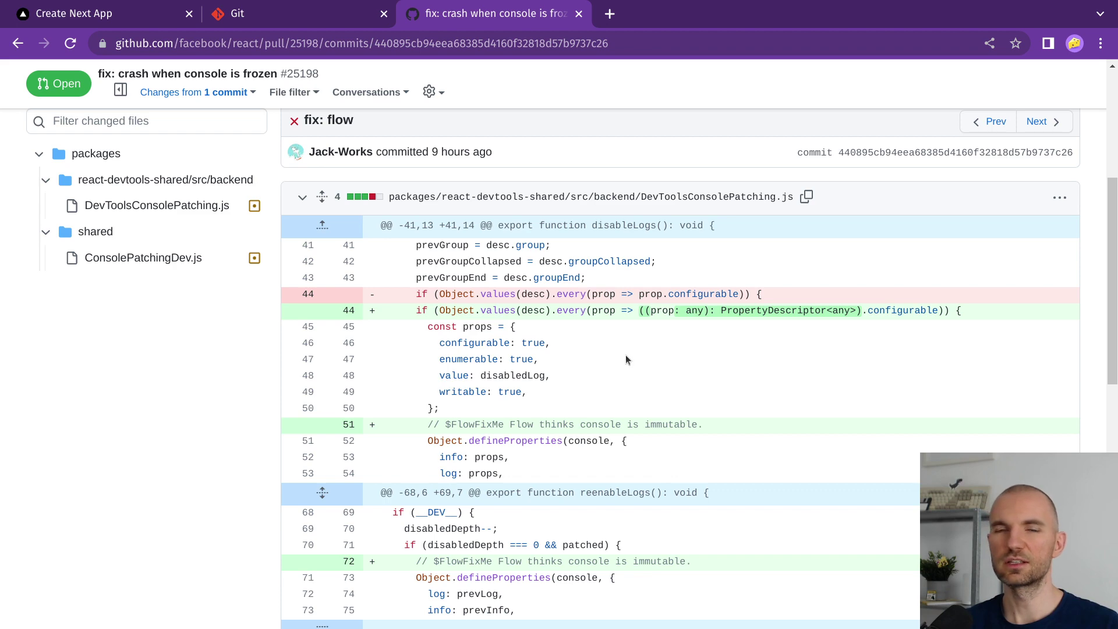
scroll(625, 355, up, 3)
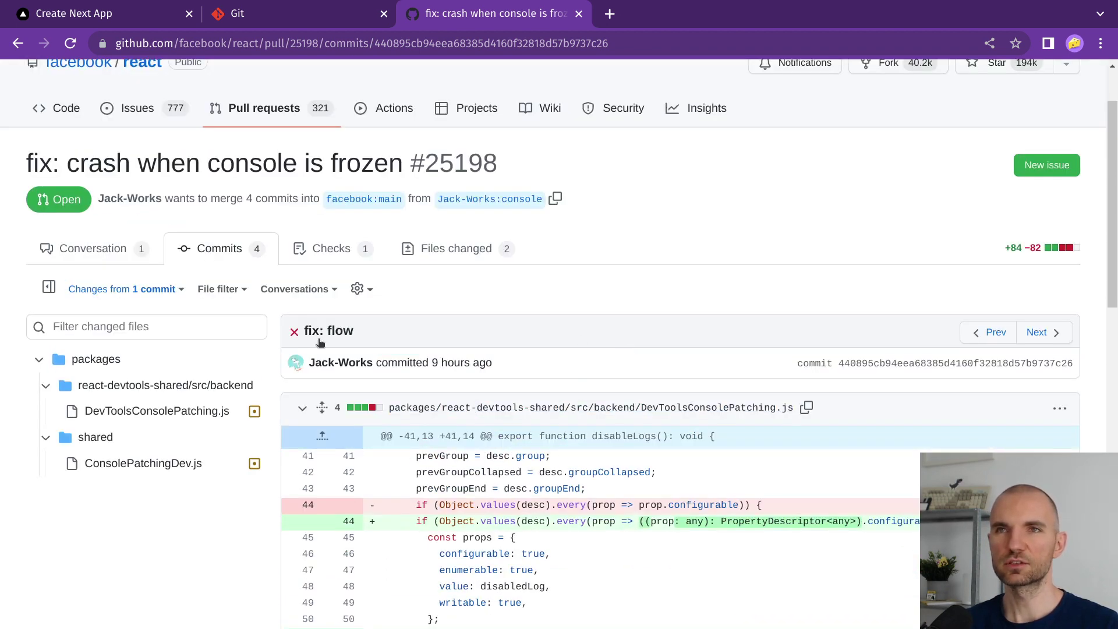
click(62, 109)
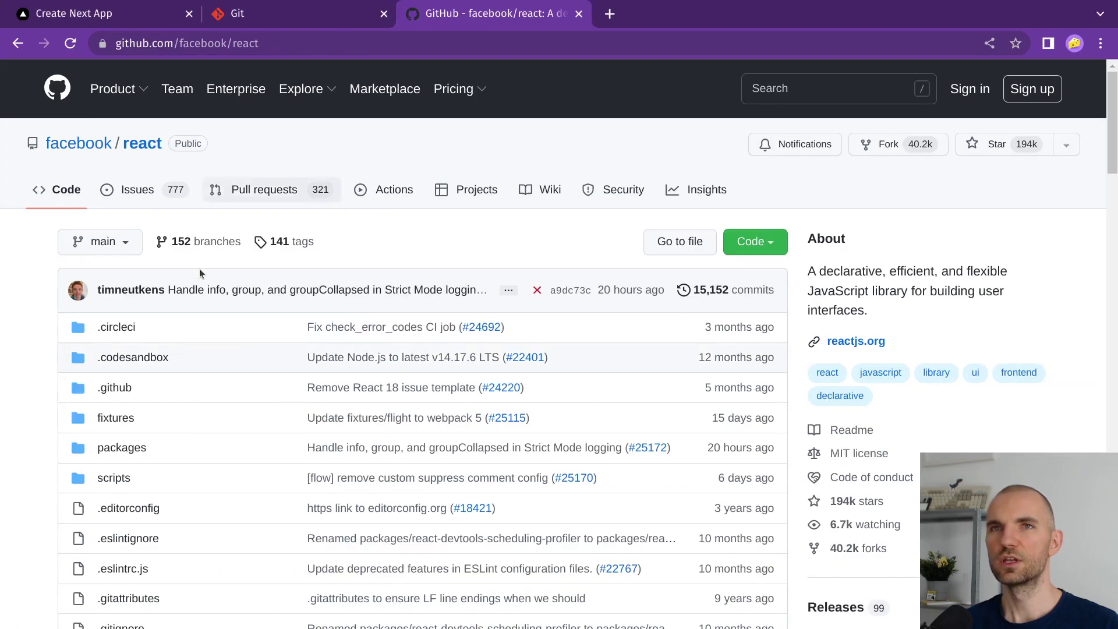
- Check react's HTTPS clone address in the Code dropdown, then browse the repository's file list
scroll(263, 403, down, 5)
scroll(263, 403, up, 5)
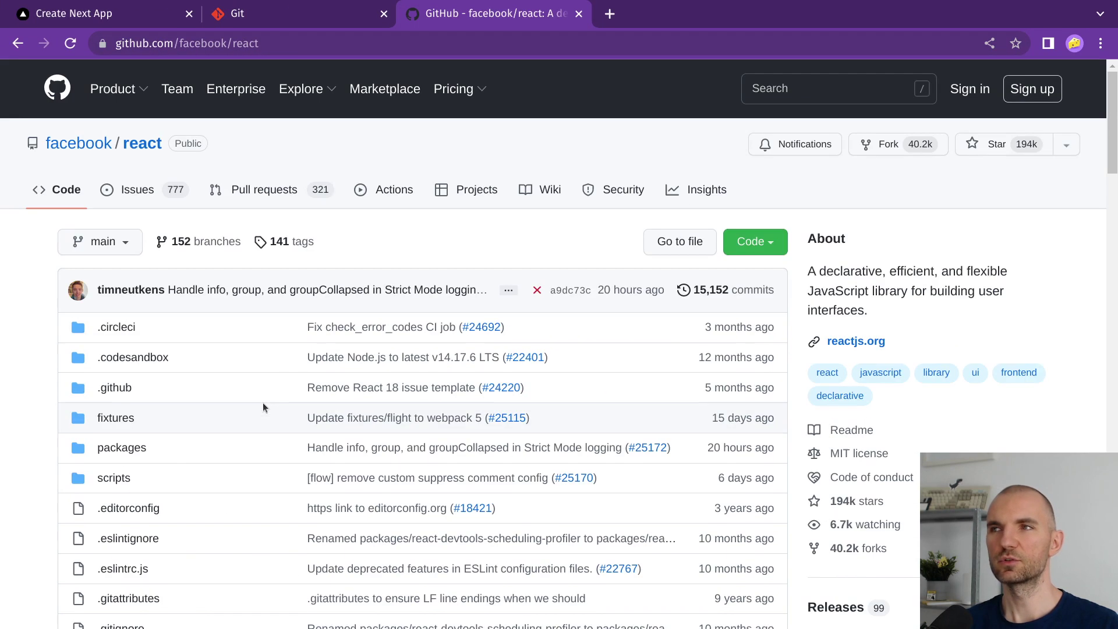
click(776, 247)
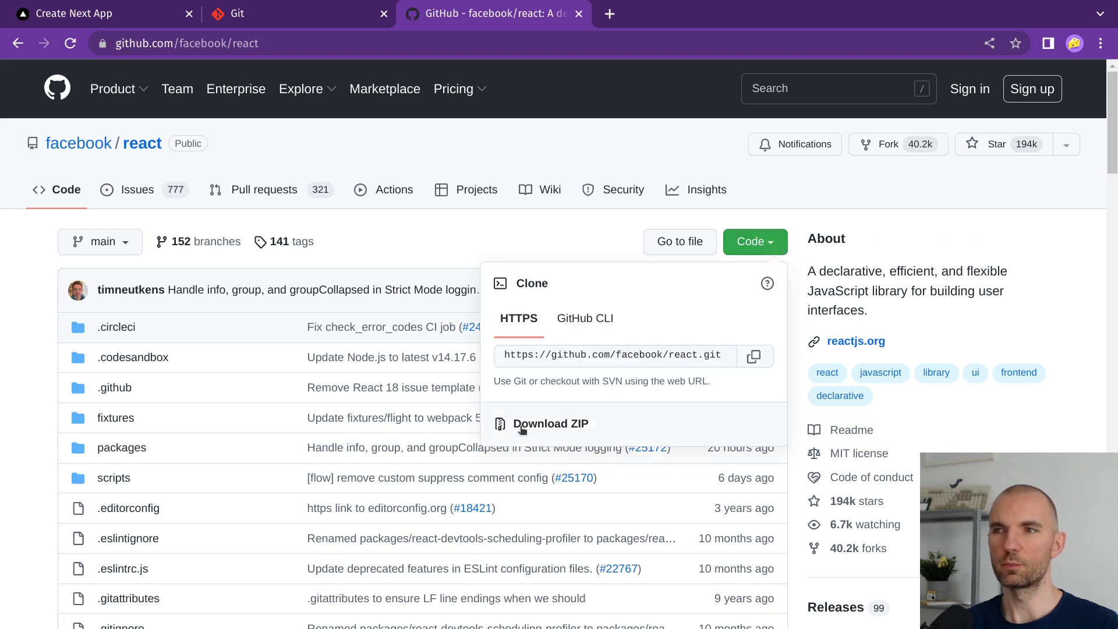
click(369, 243)
scroll(306, 396, down, 5)
scroll(306, 396, down, 8)
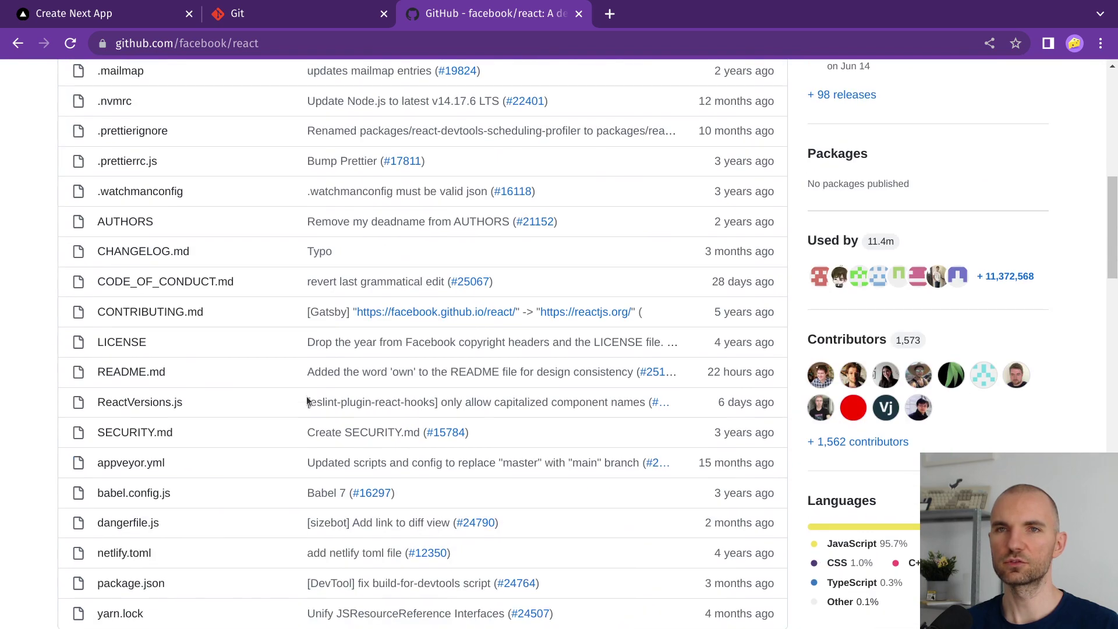
click(123, 315)
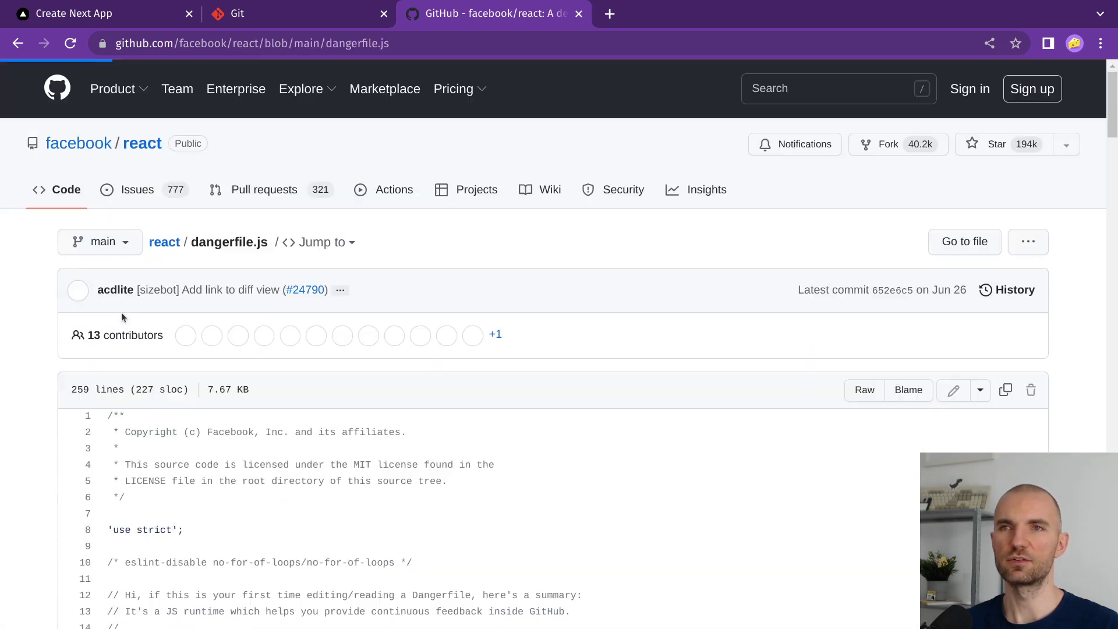
scroll(504, 450, down, 3)
scroll(456, 414, down, 15)
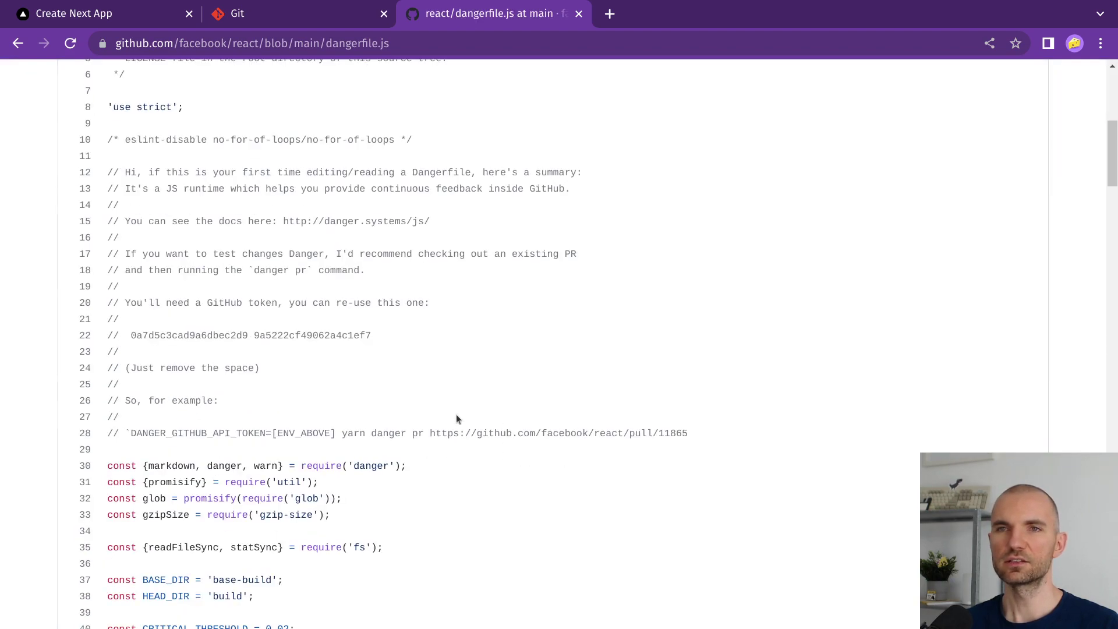
scroll(456, 414, up, 20)
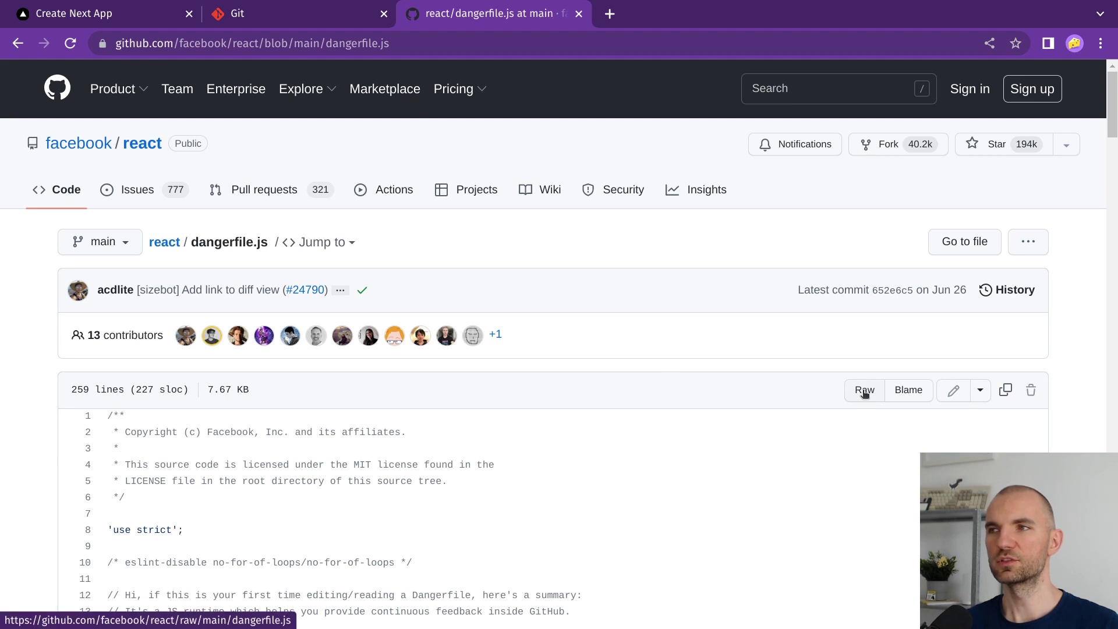
click(864, 390)
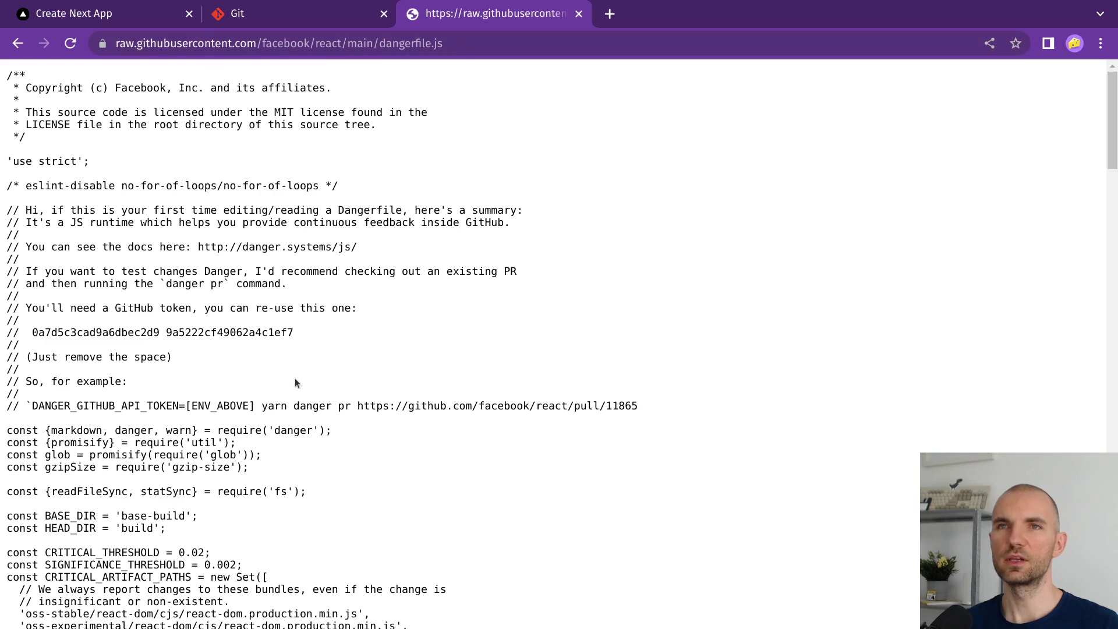
scroll(295, 382, down, 20)
scroll(295, 382, up, 20)
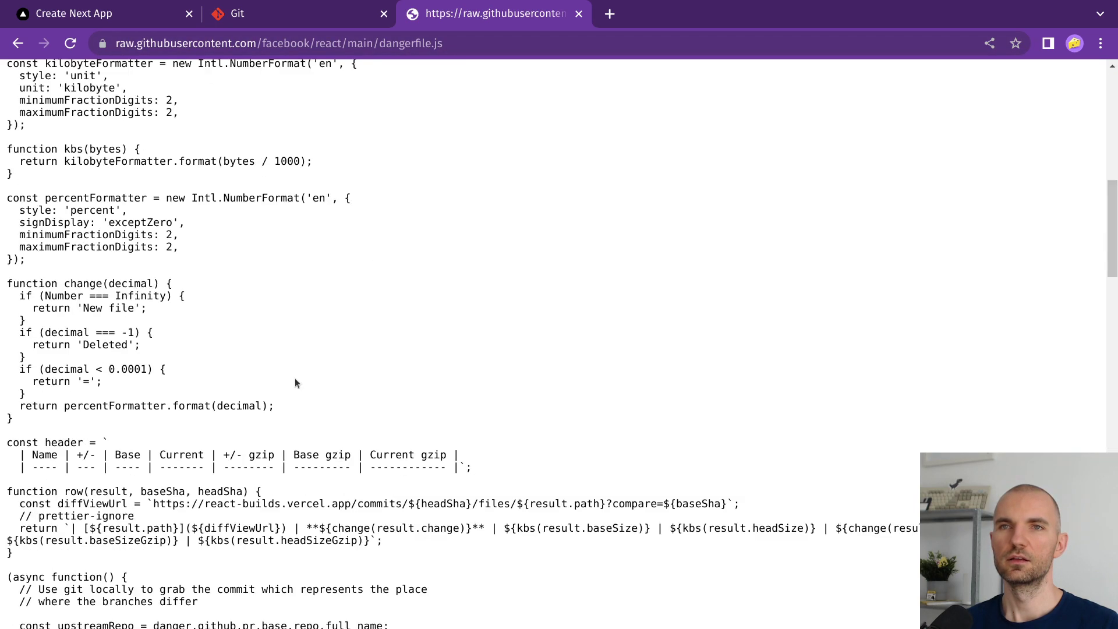
scroll(294, 382, up, 10)
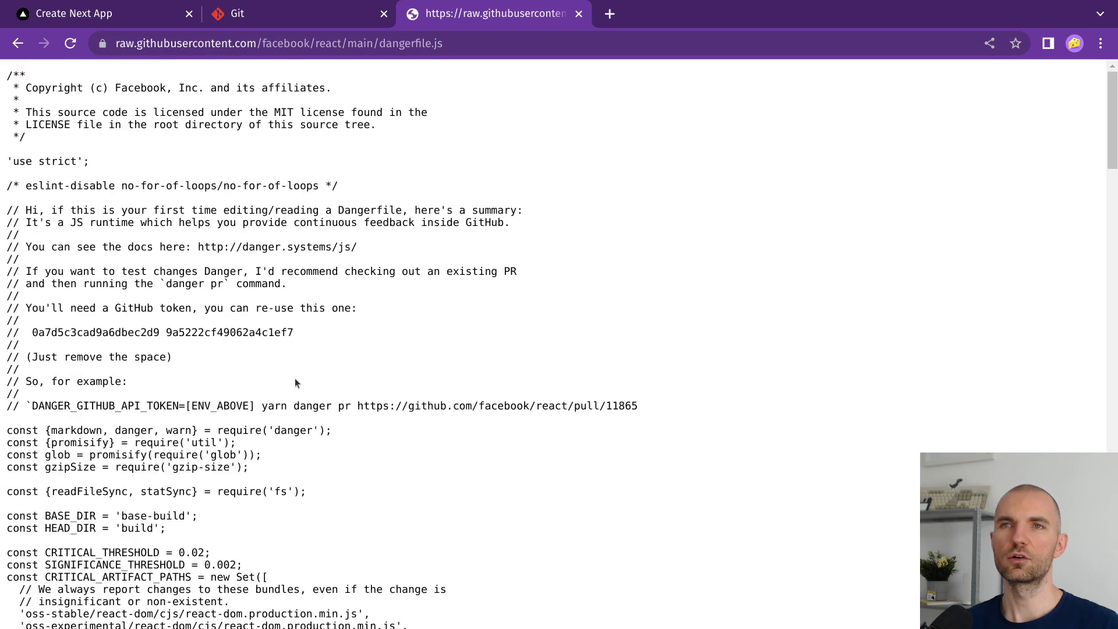
right_click(514, 201)
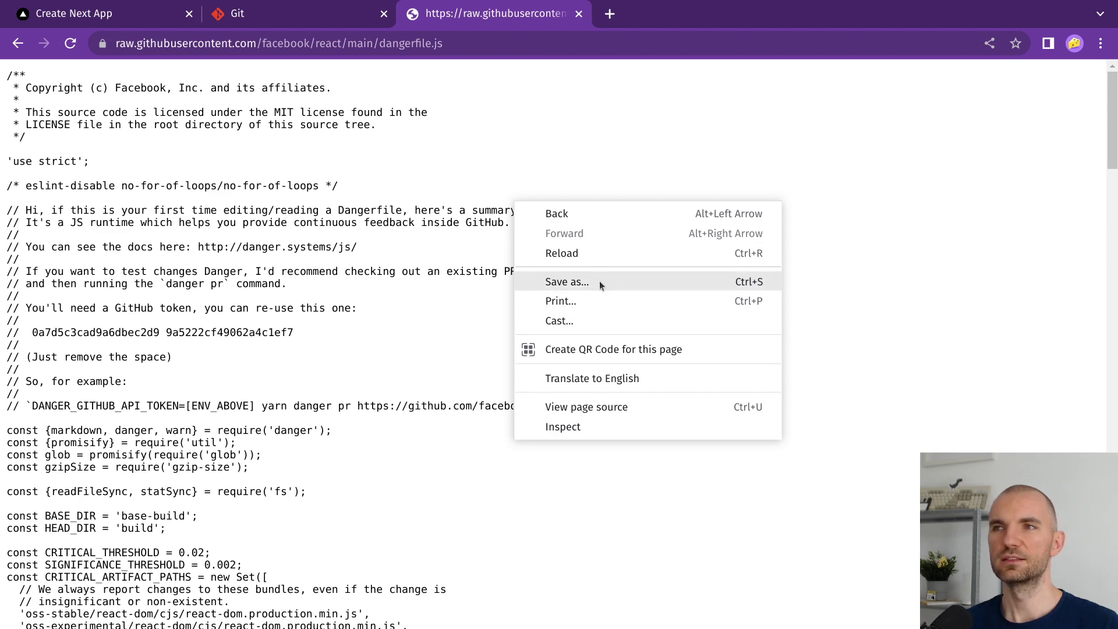
click(432, 152)
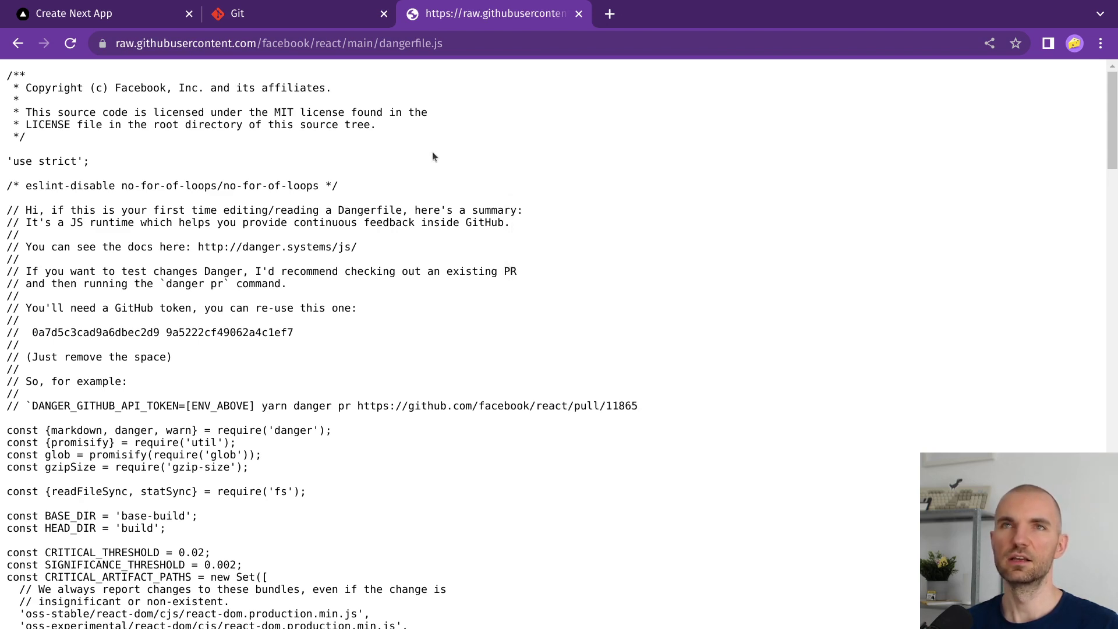
click(15, 45)
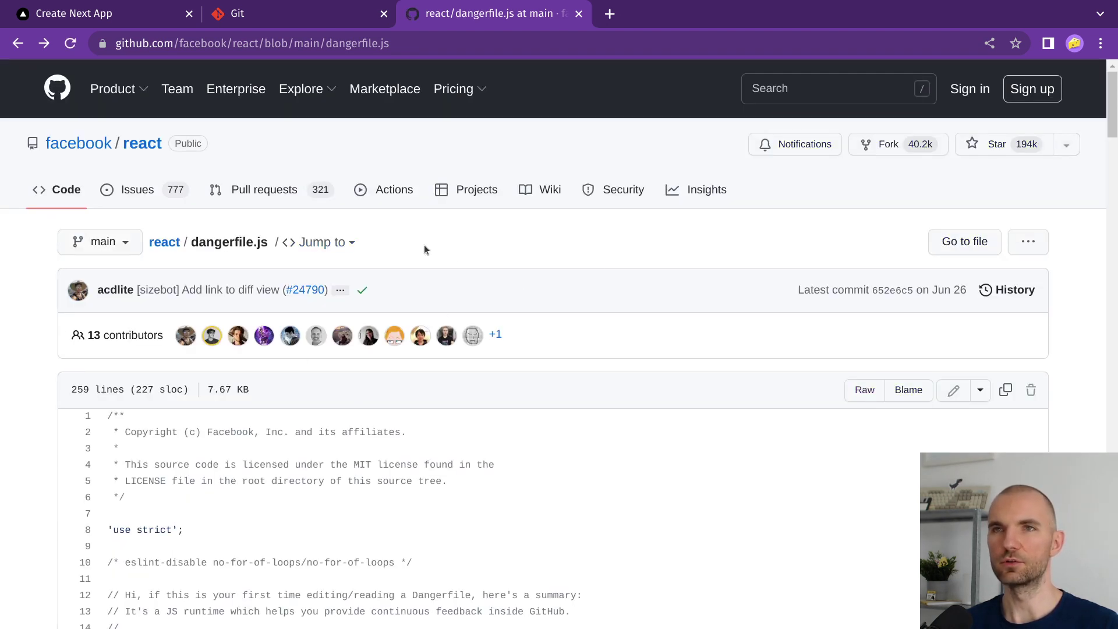
click(130, 146)
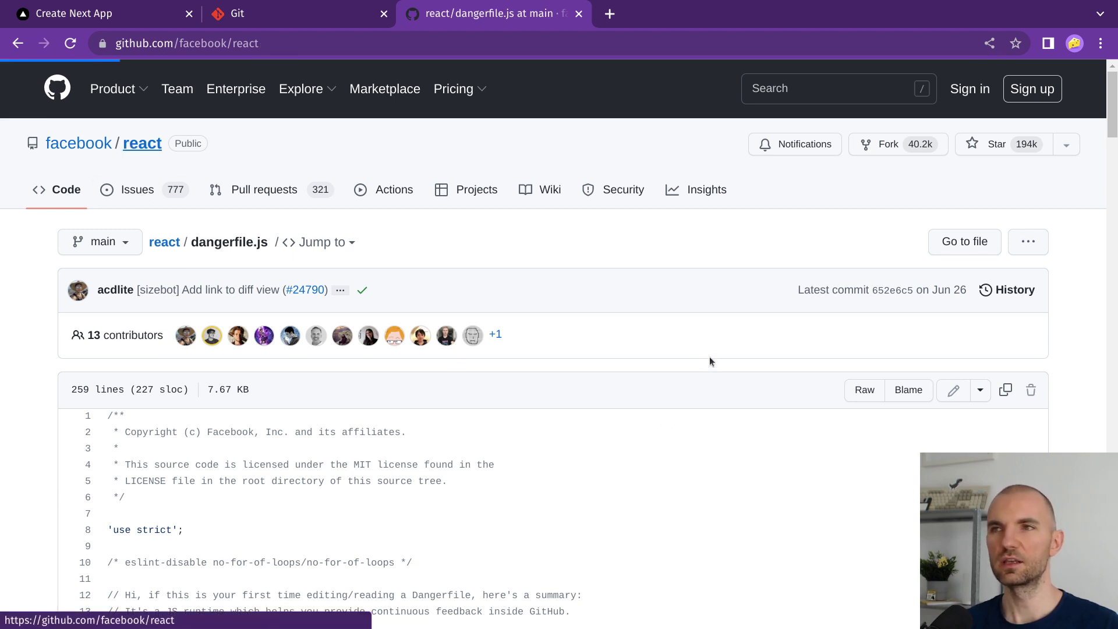
click(772, 242)
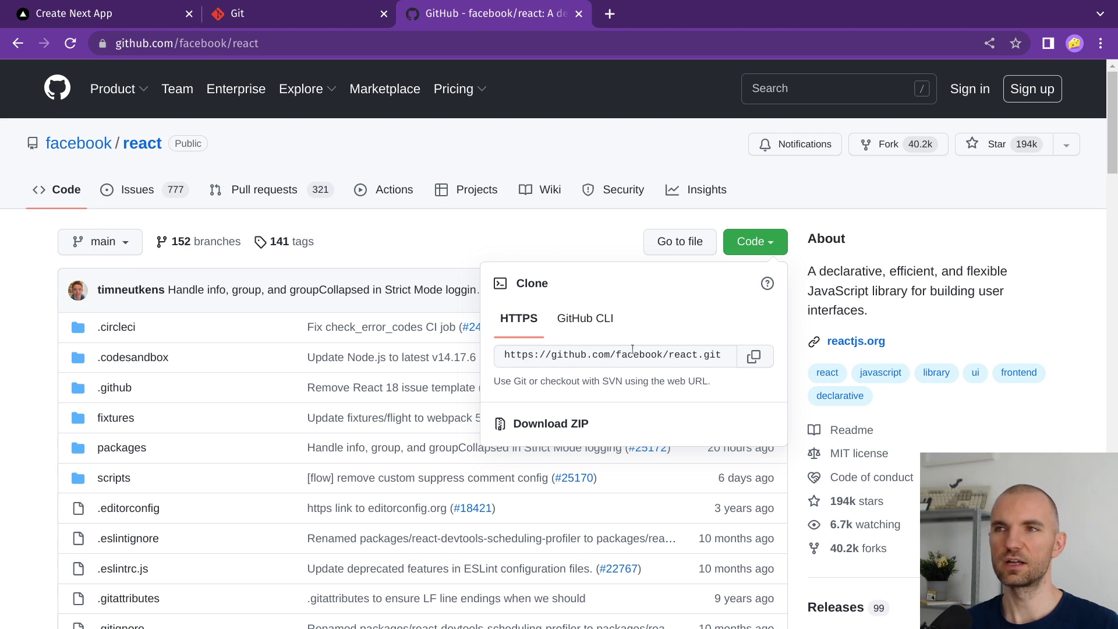
click(593, 329)
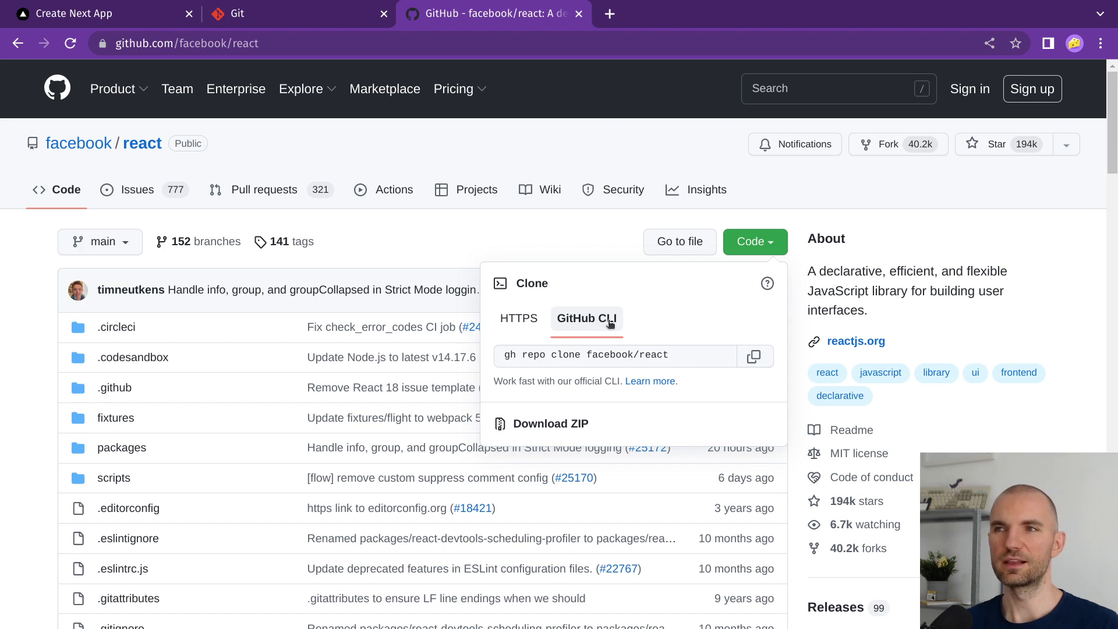
click(520, 319)
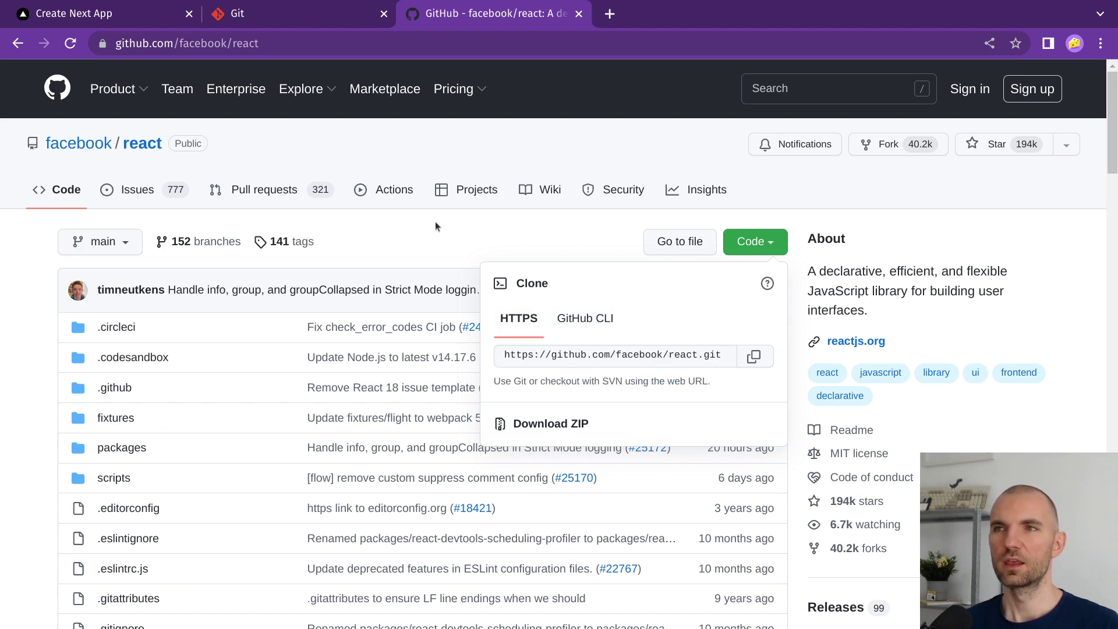
click(435, 221)
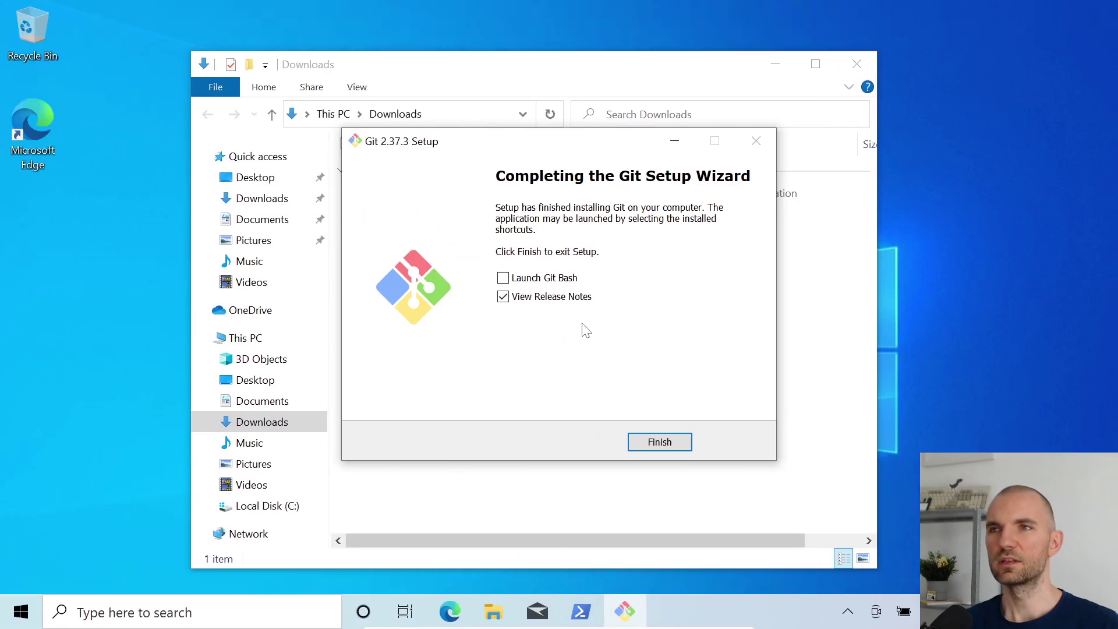
- Finish Git 2.37.3 setup without release notes and replace the old PowerShell with a new window
click(552, 299)
click(666, 445)
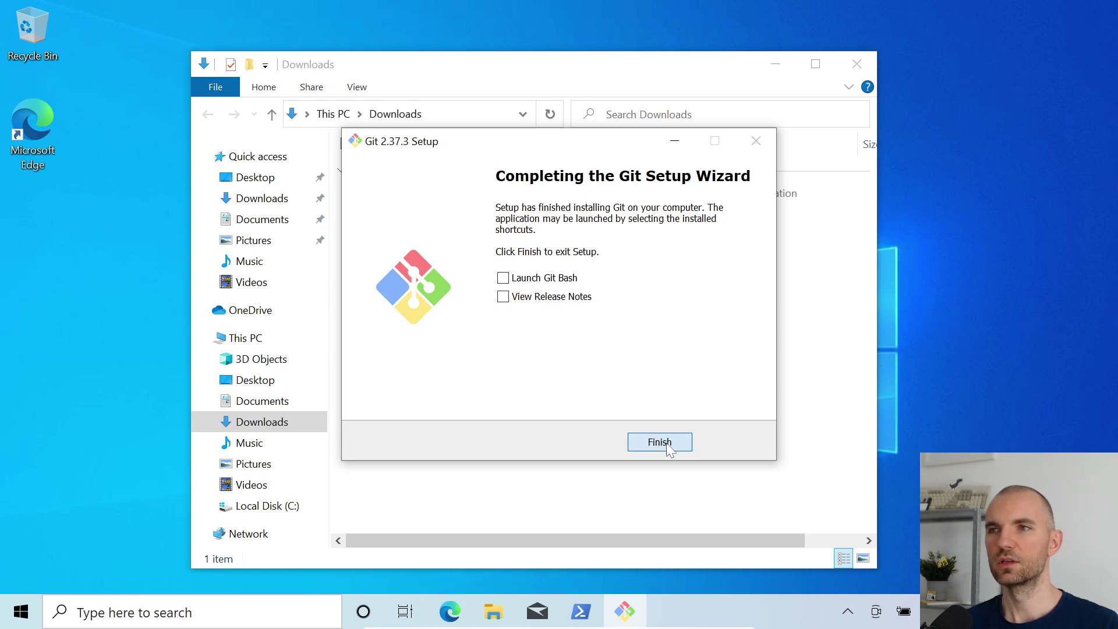
click(580, 616)
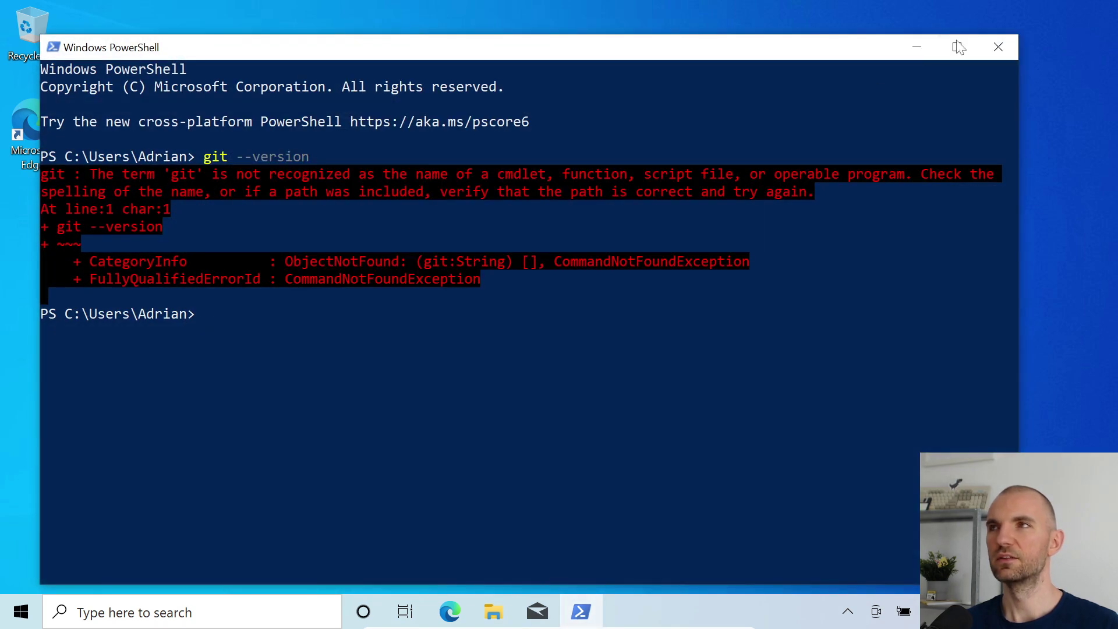
click(1011, 45)
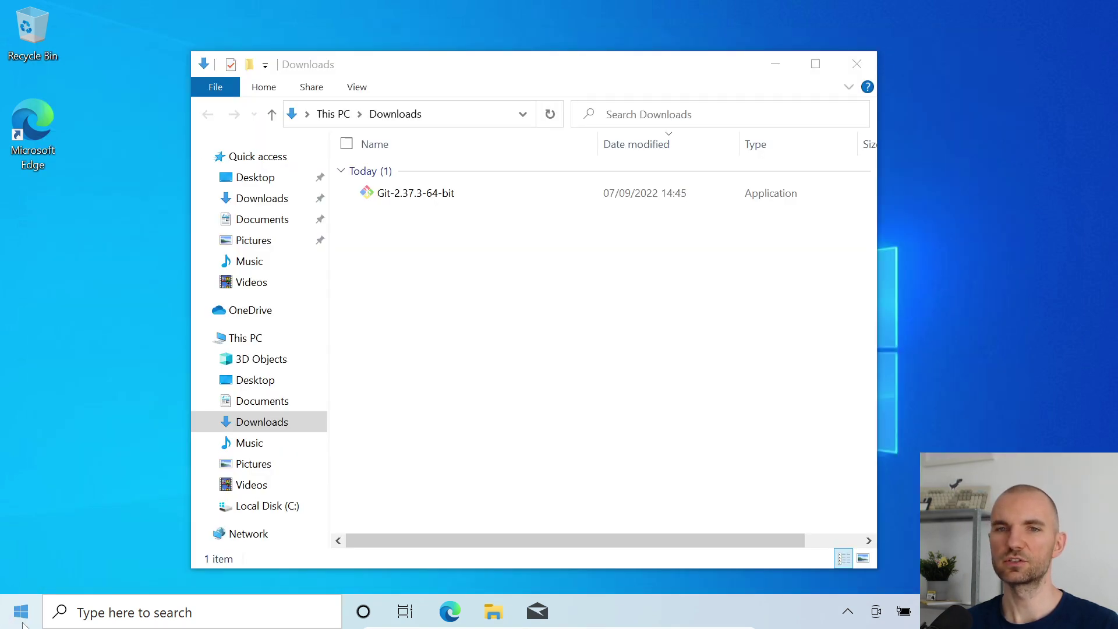
right_click(22, 623)
click(142, 361)
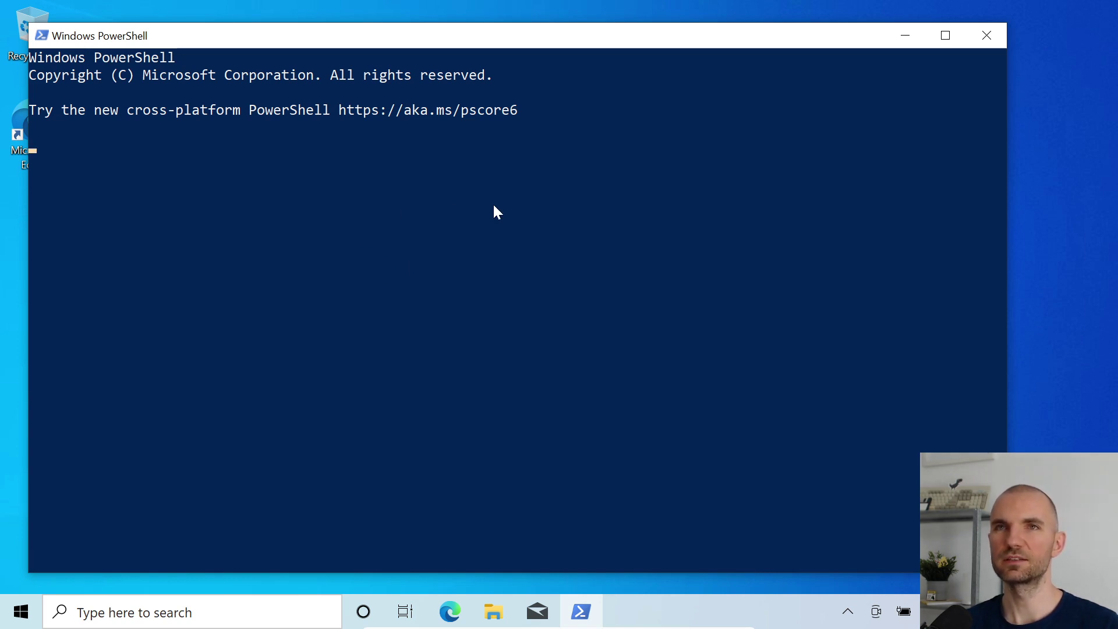
- Run git --version in PowerShell, which reports git version 2.37.3.windows.1
click(398, 195)
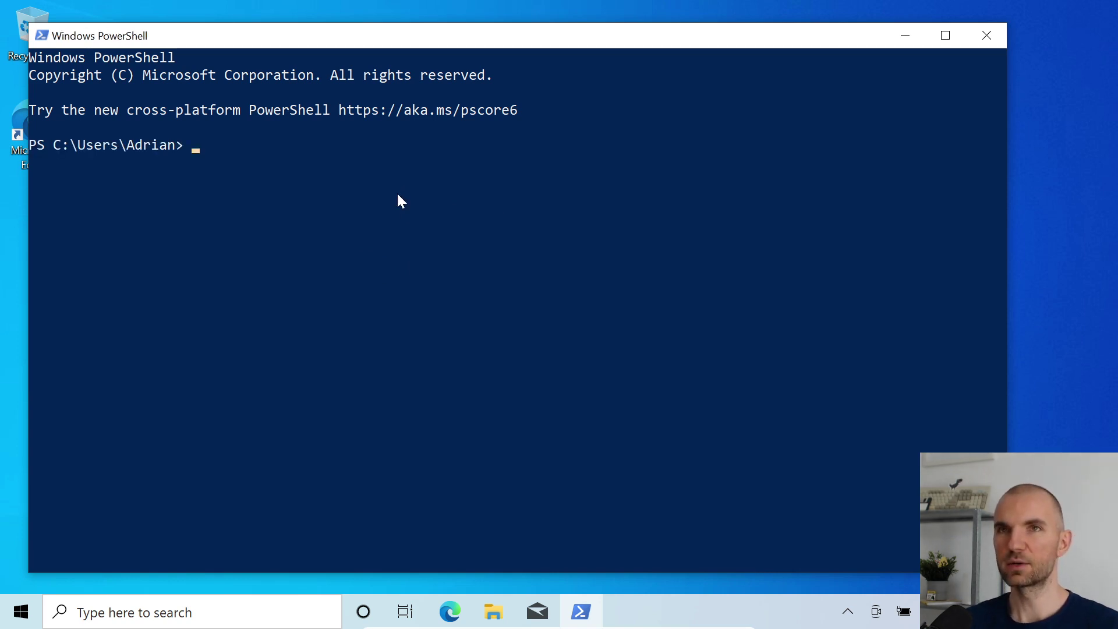
text(git --version)
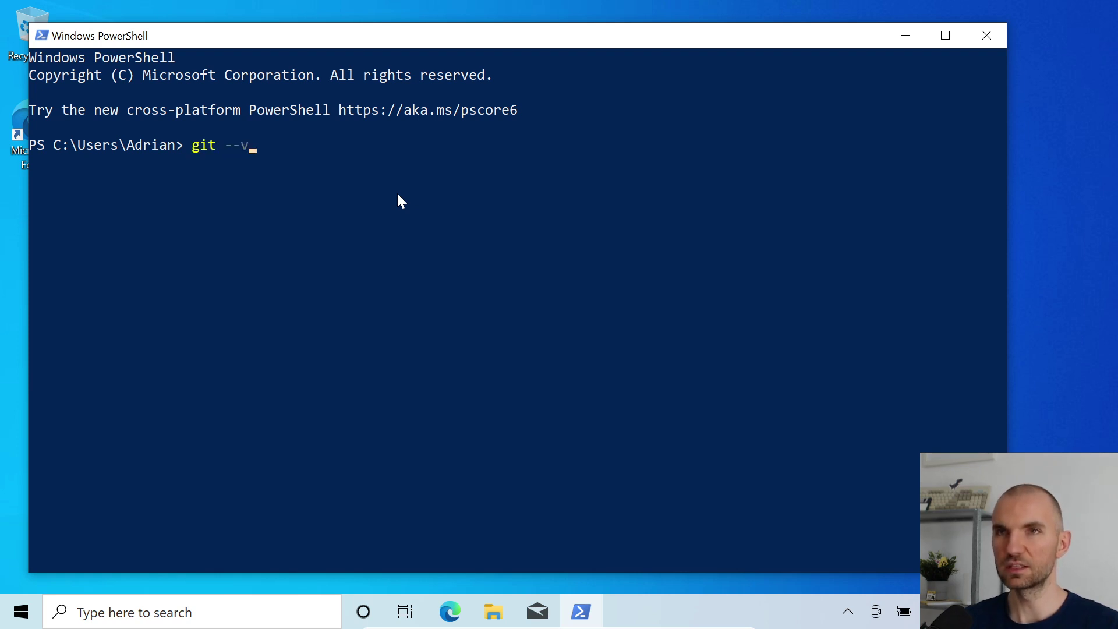
key(Return)
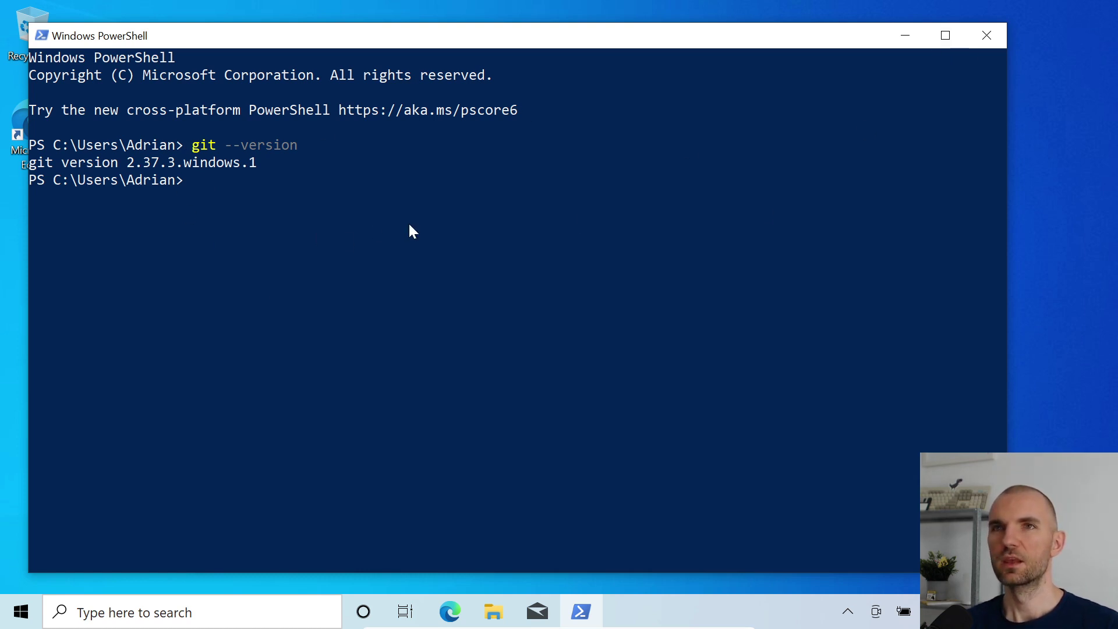
click(28, 615)
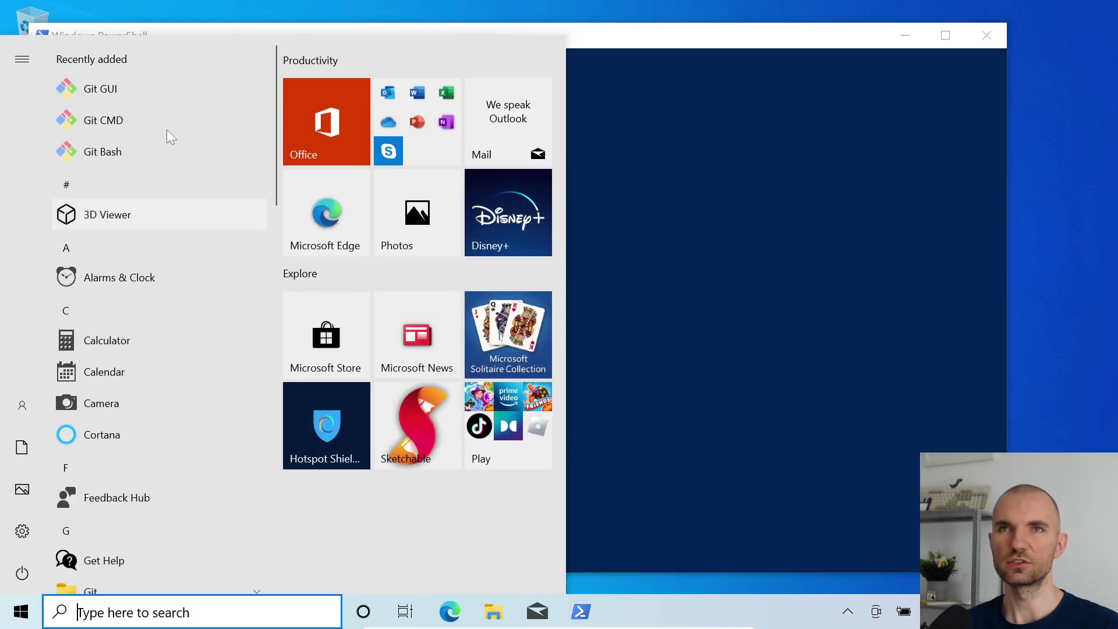
- Launch Git Bash, enlarge its window, and change its Lucida Console font from 9pt to 16pt
click(136, 149)
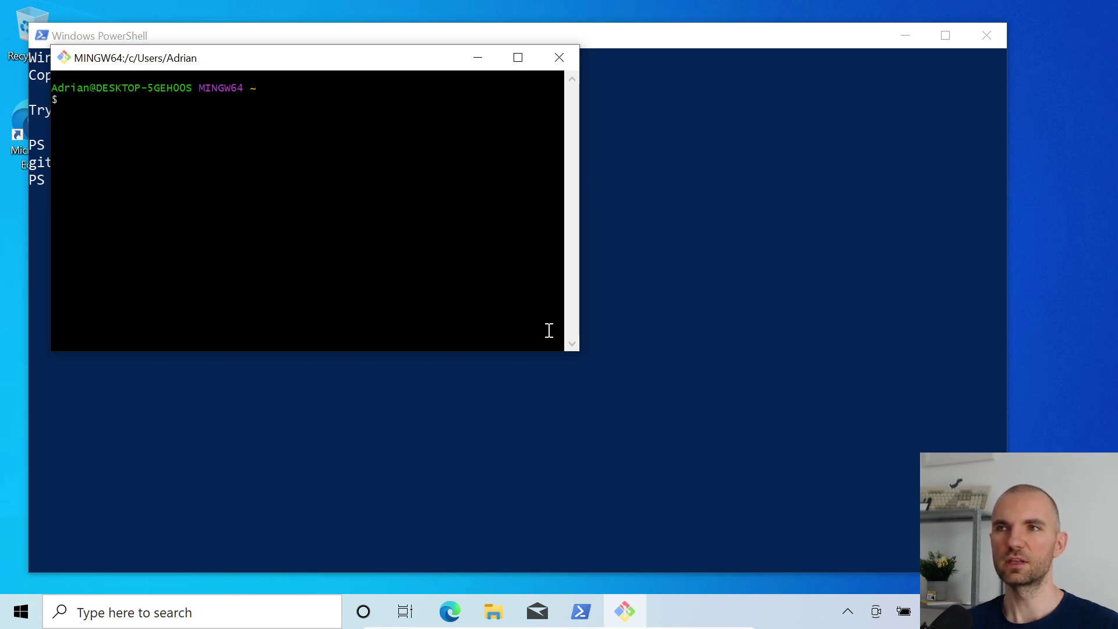
drag(578, 350, 717, 509)
right_click(355, 58)
click(457, 179)
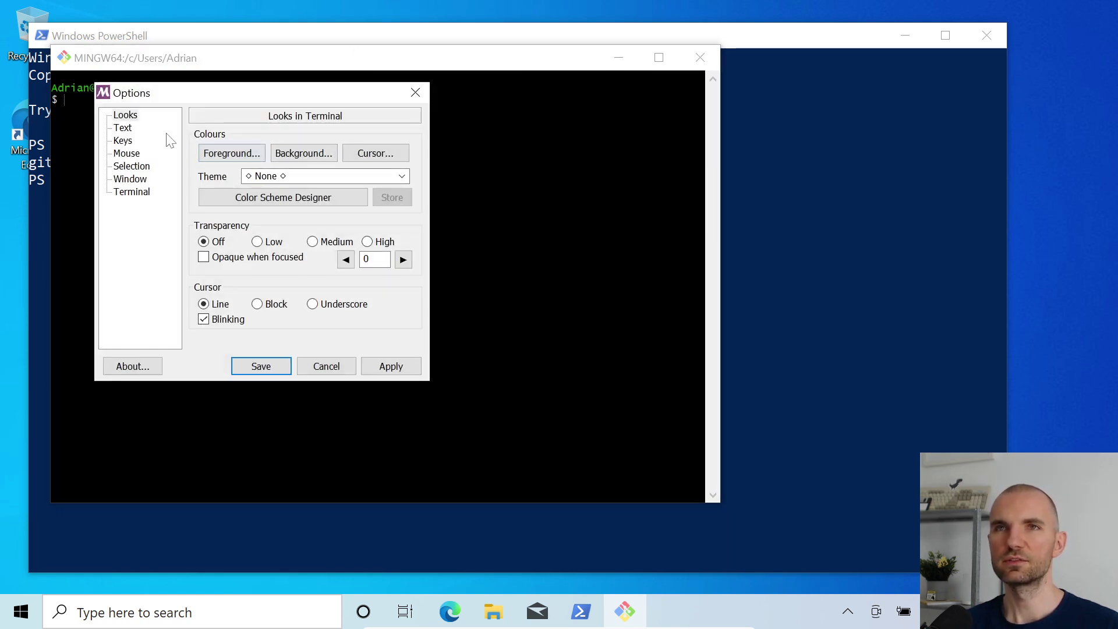
click(125, 129)
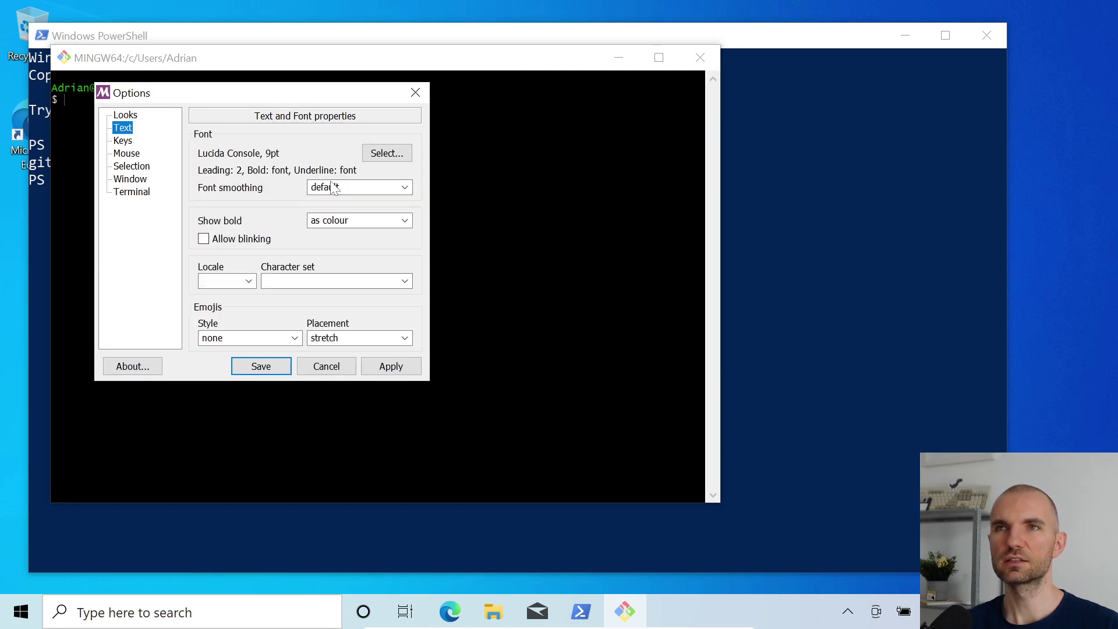
click(393, 156)
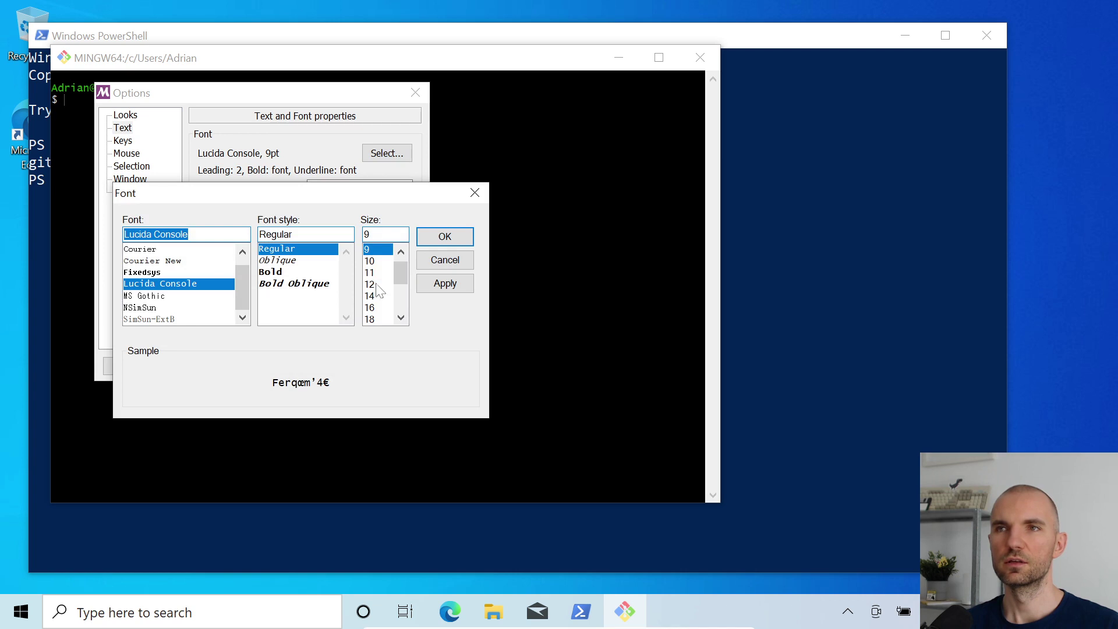
click(371, 307)
click(443, 236)
click(374, 365)
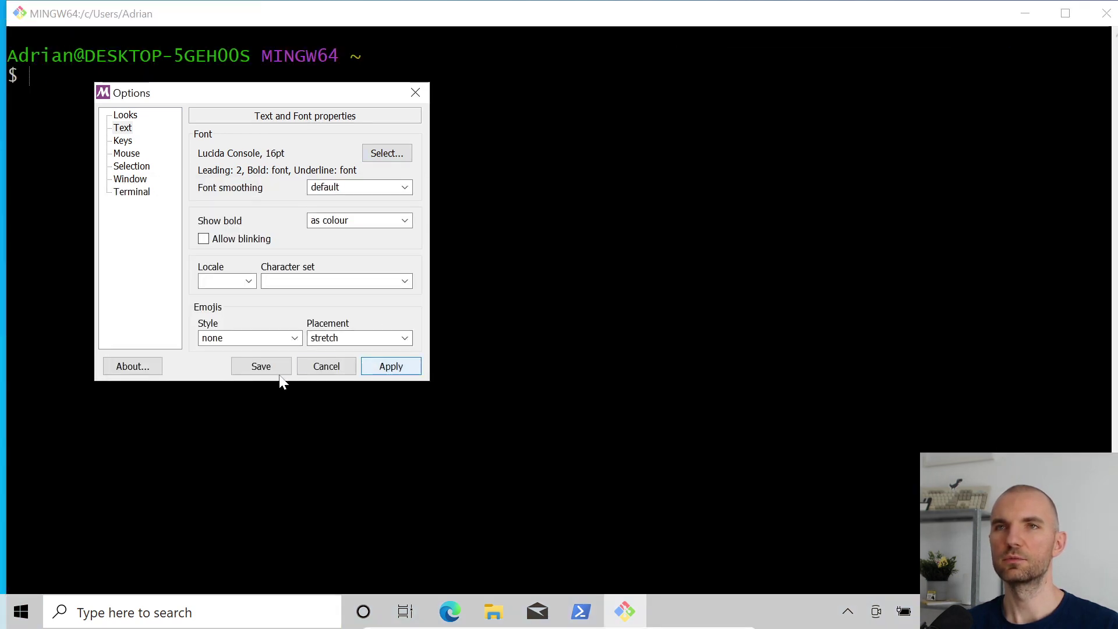
click(259, 367)
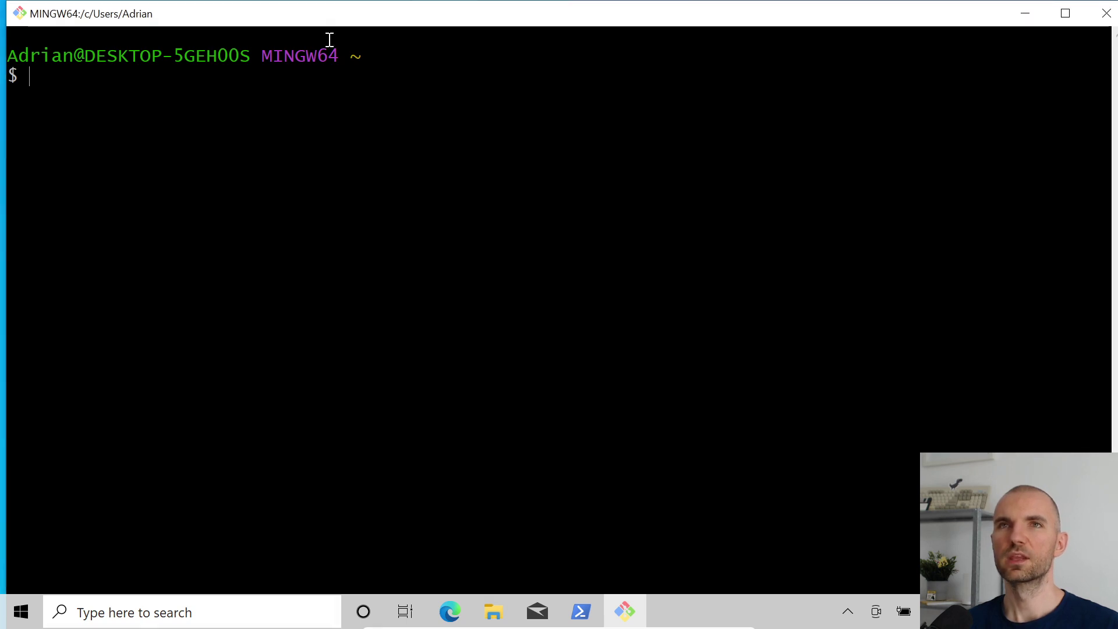
- Place Git Bash beside PowerShell, list the home folder with ls, then run pwd
drag(7, 3, 298, 129)
drag(401, 145, 457, 70)
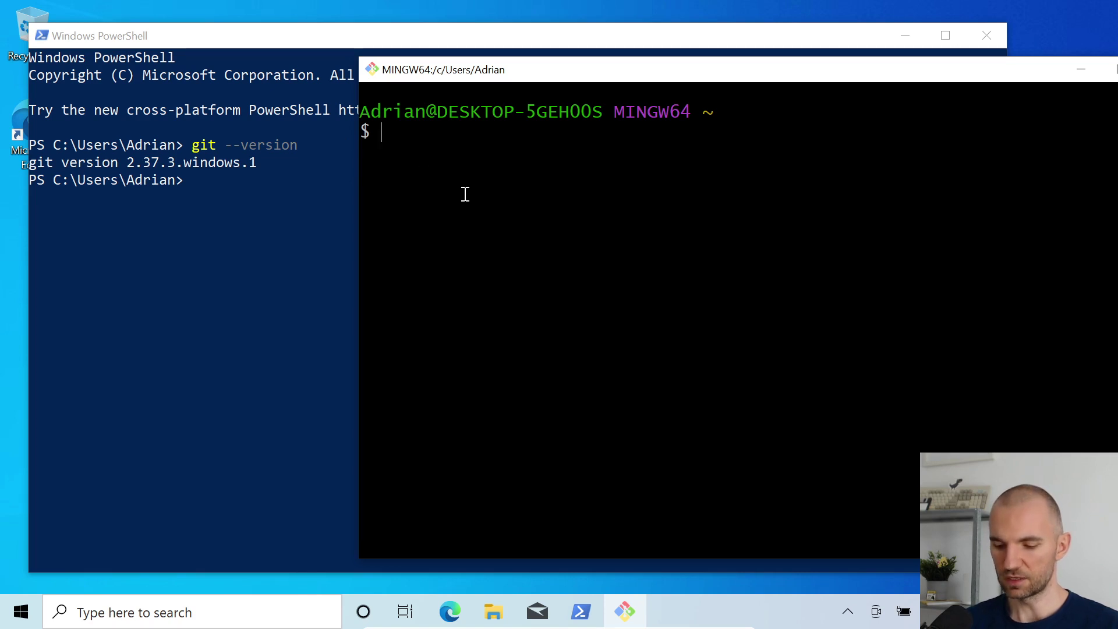
text(ls)
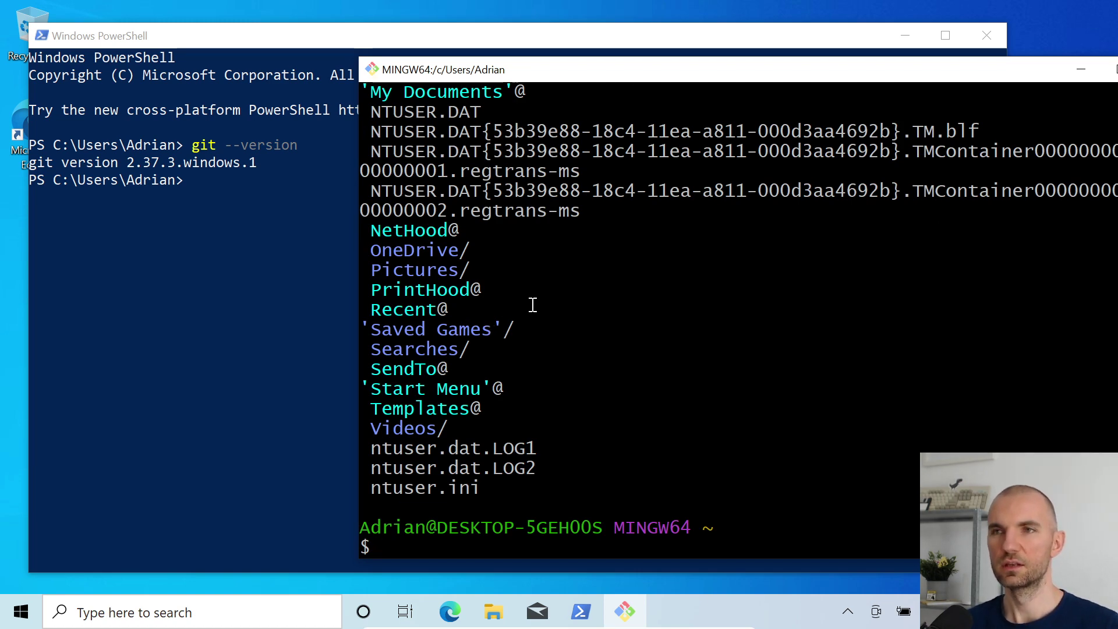
scroll(531, 304, up, 5)
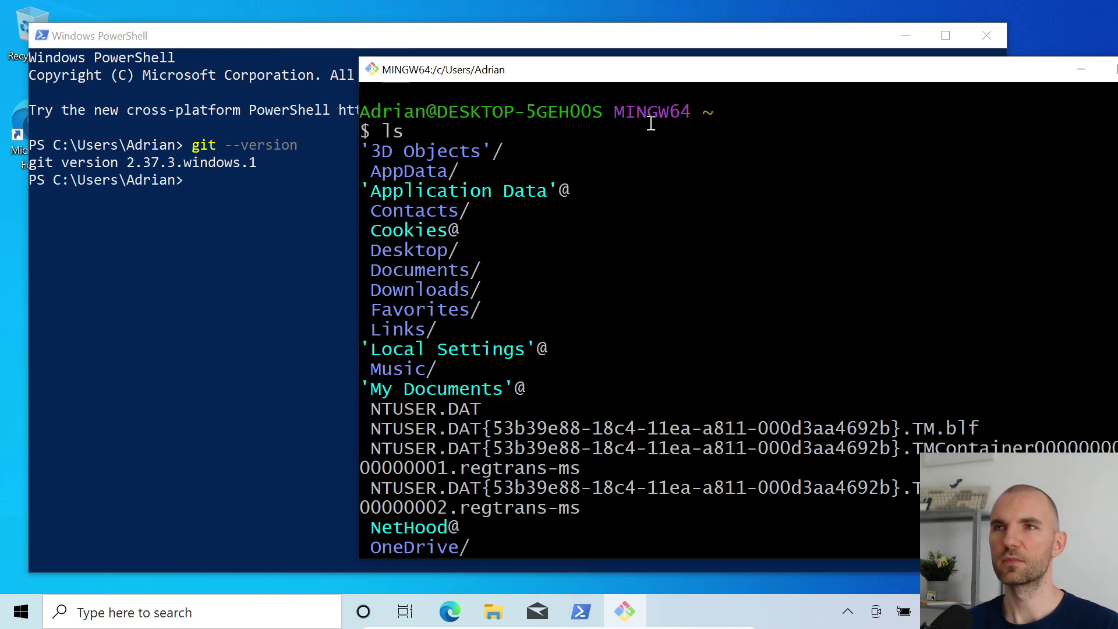
scroll(512, 237, down, 5)
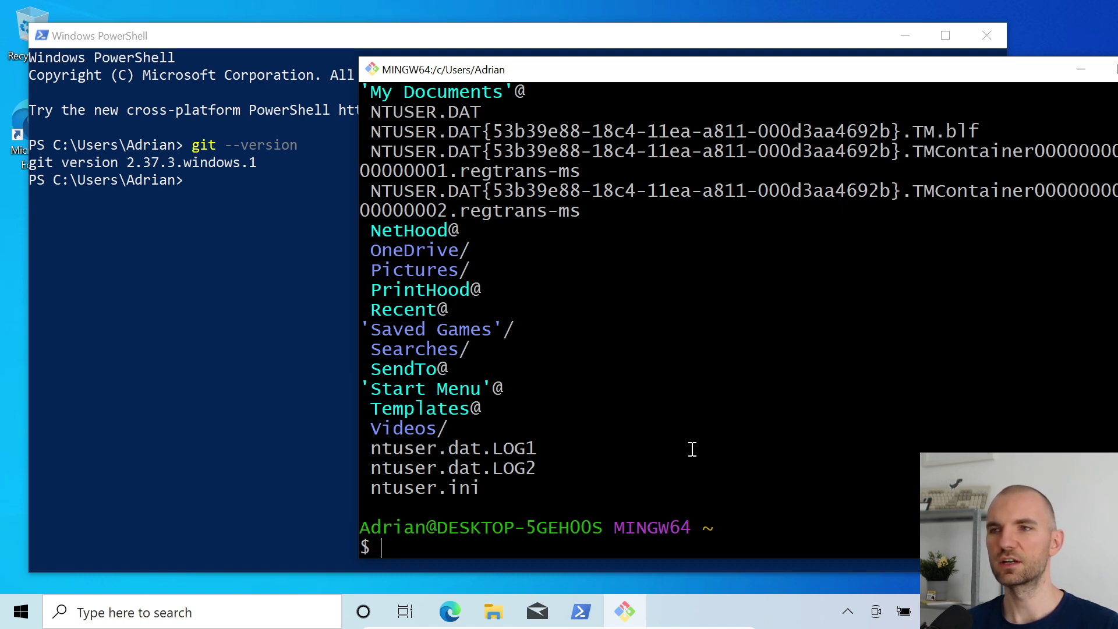
text(pwd)
key(Return)
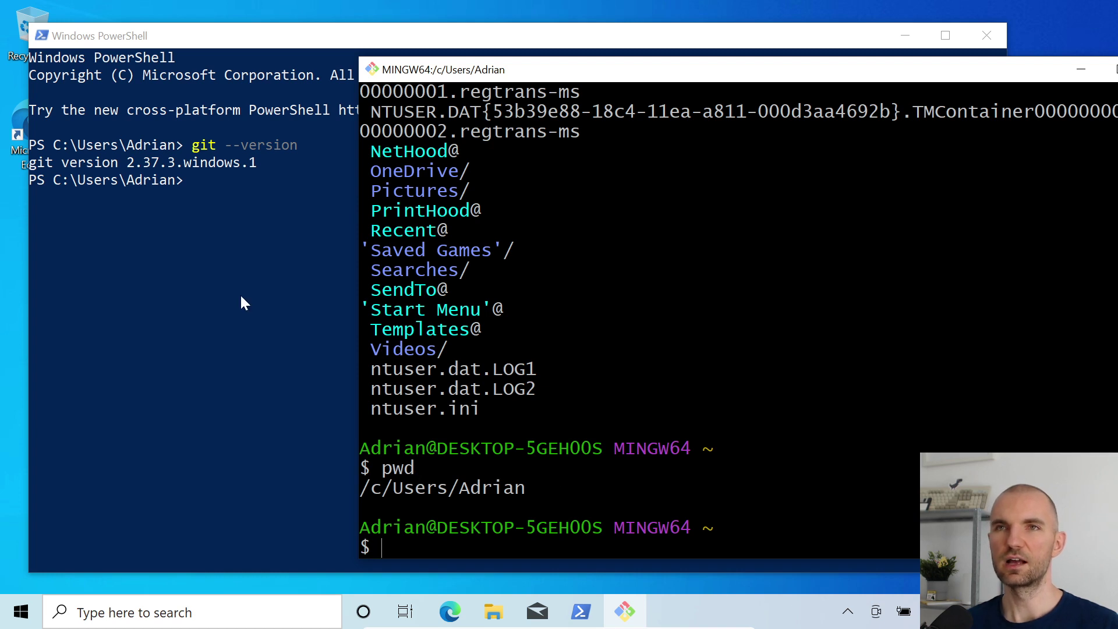
- In PowerShell, list the home folder with ls and print its path with pwd
click(241, 357)
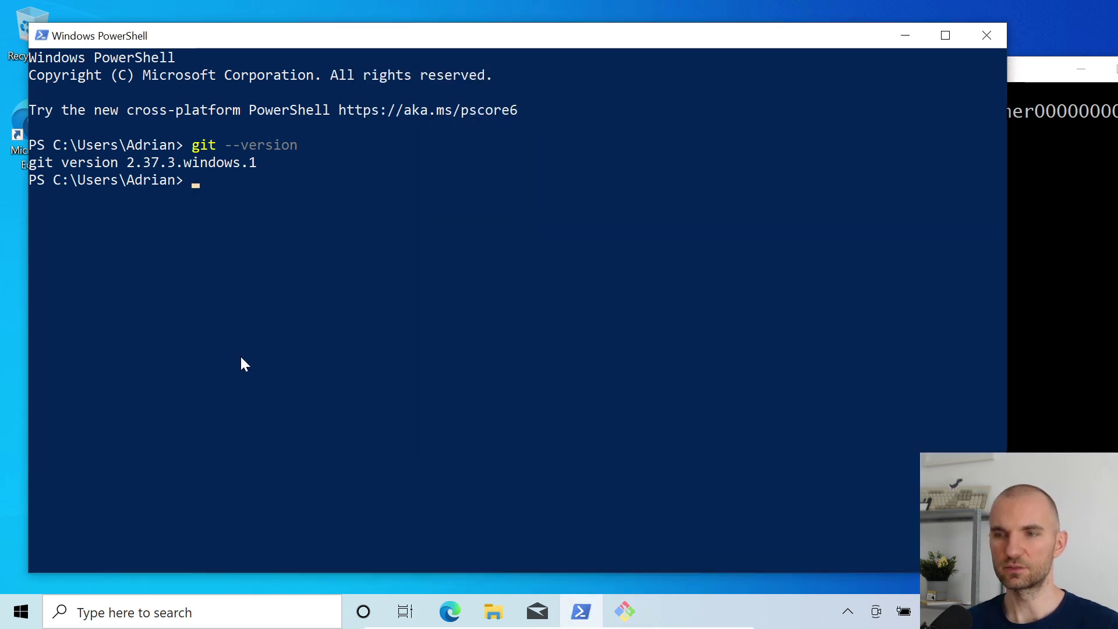
text(ls)
key(Return)
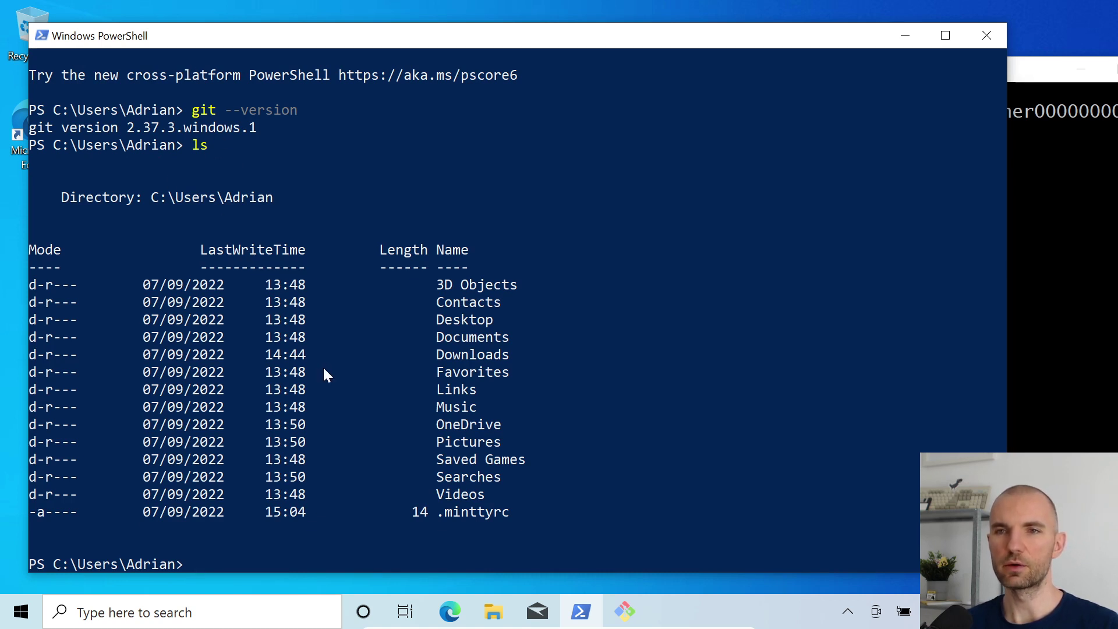
text(pwd)
key(Return)
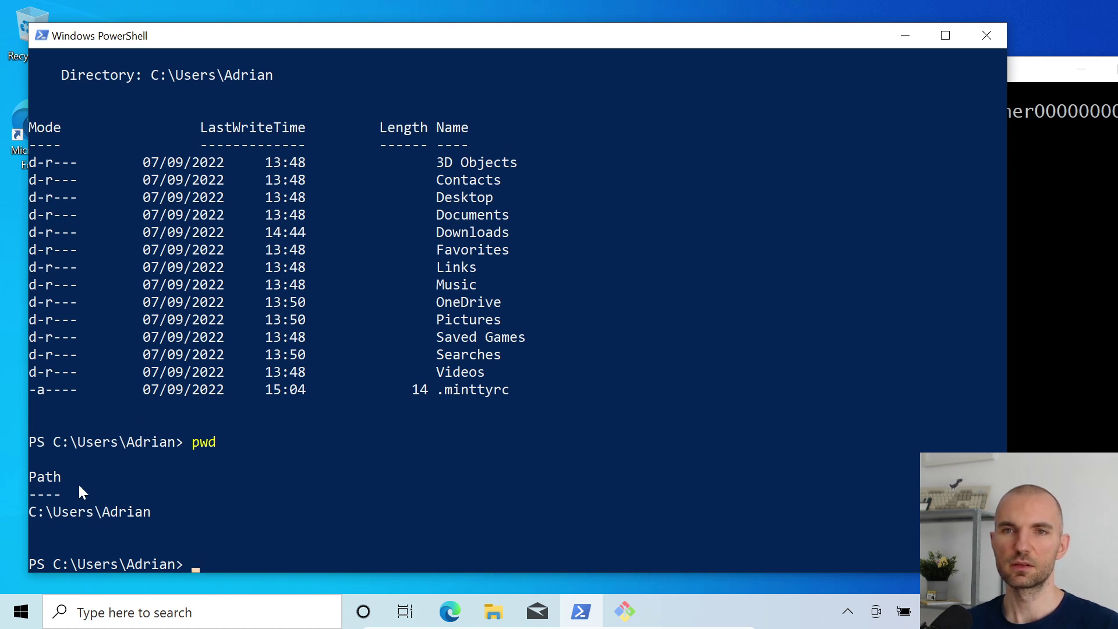
- Try touch newfile.txt in PowerShell, which fails as an unrecognized command
click(284, 547)
text(touch newf)
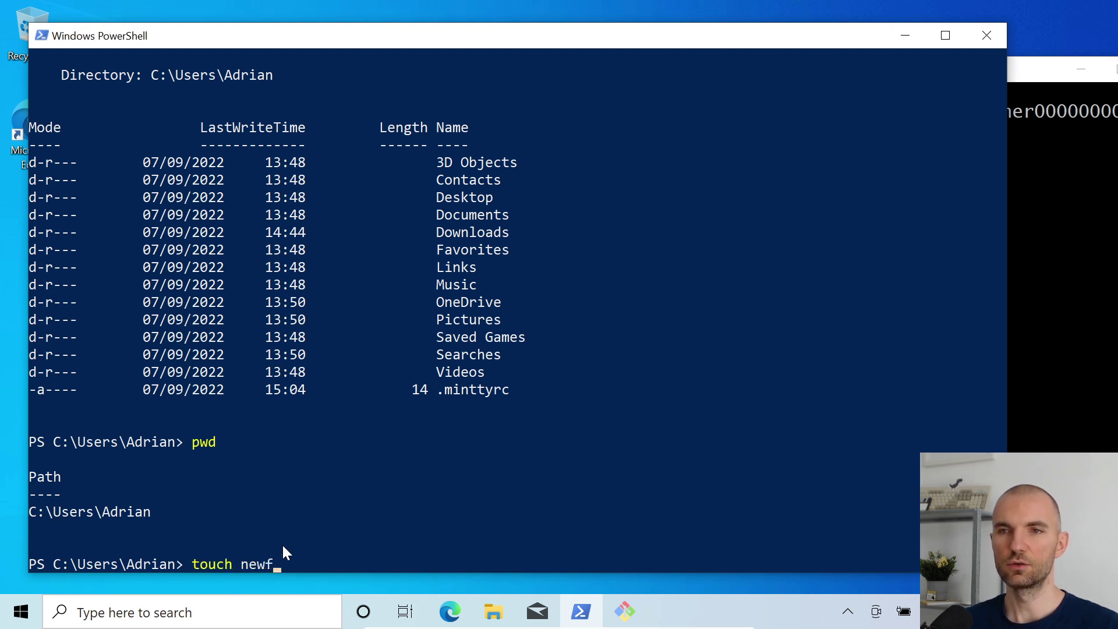
text(ile.txt)
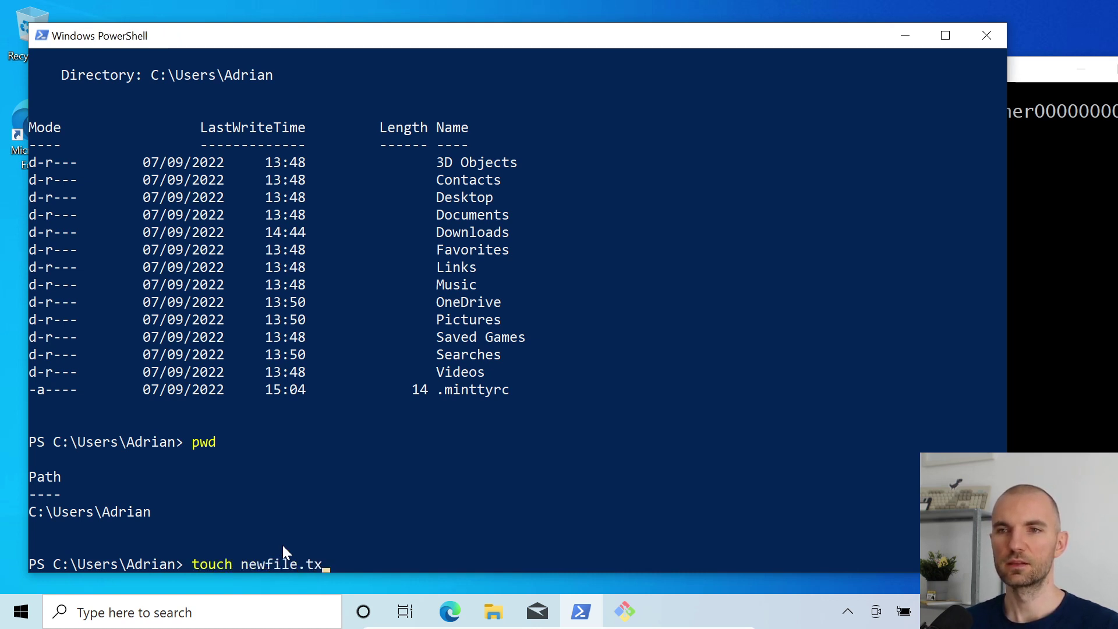
key(Return)
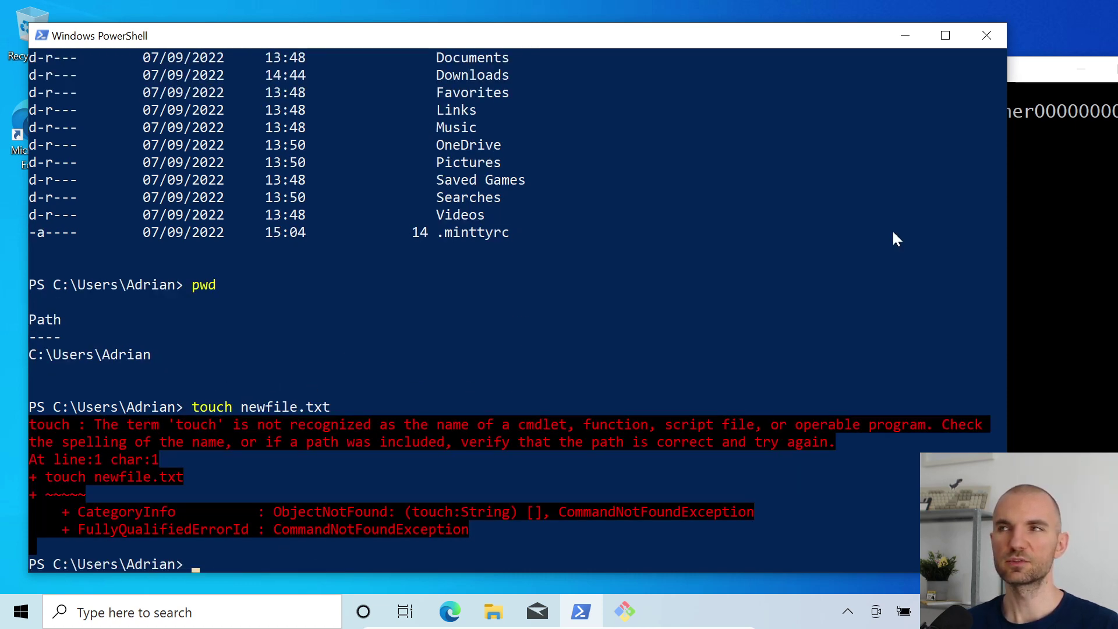
click(1033, 232)
- Create newfile.txt with touch in Git Bash and confirm it in both ls listings
text(touch ne)
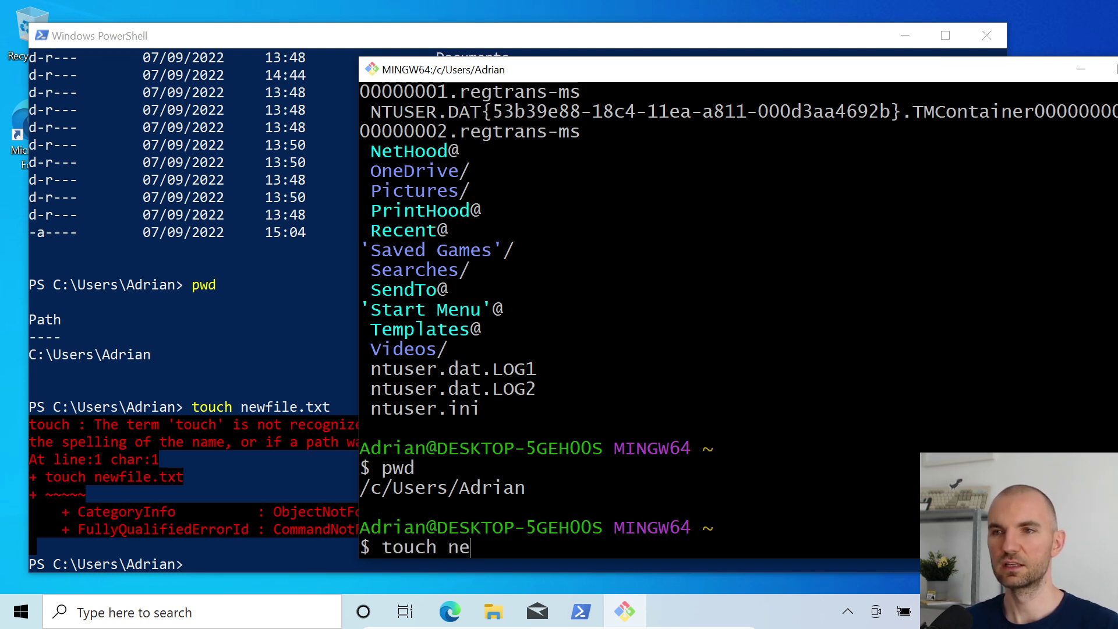
text(wfile.txt)
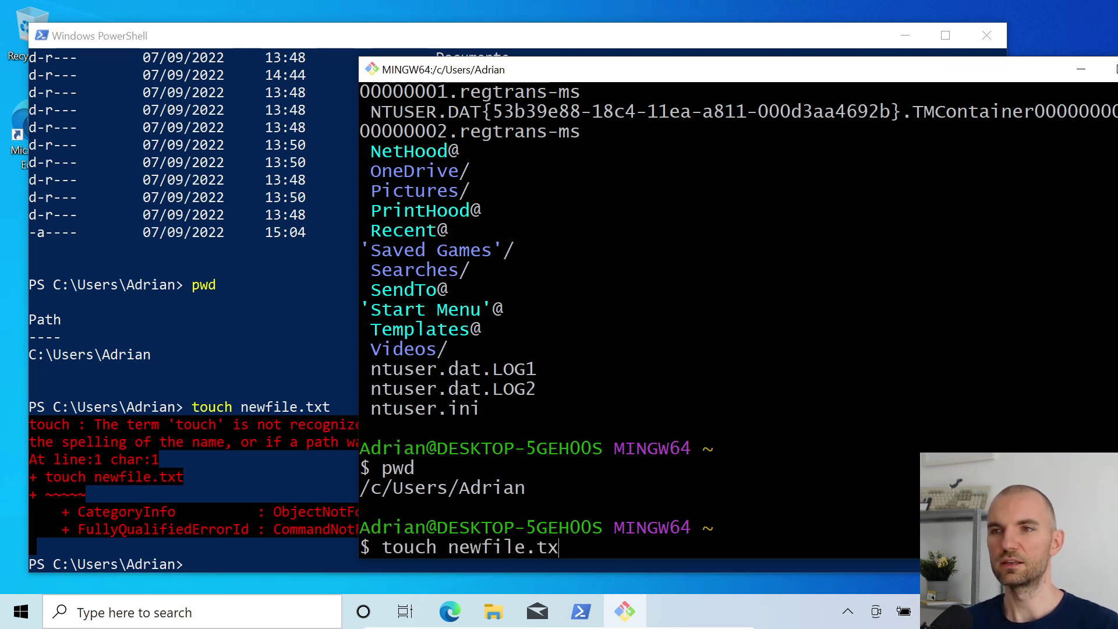
key(Return)
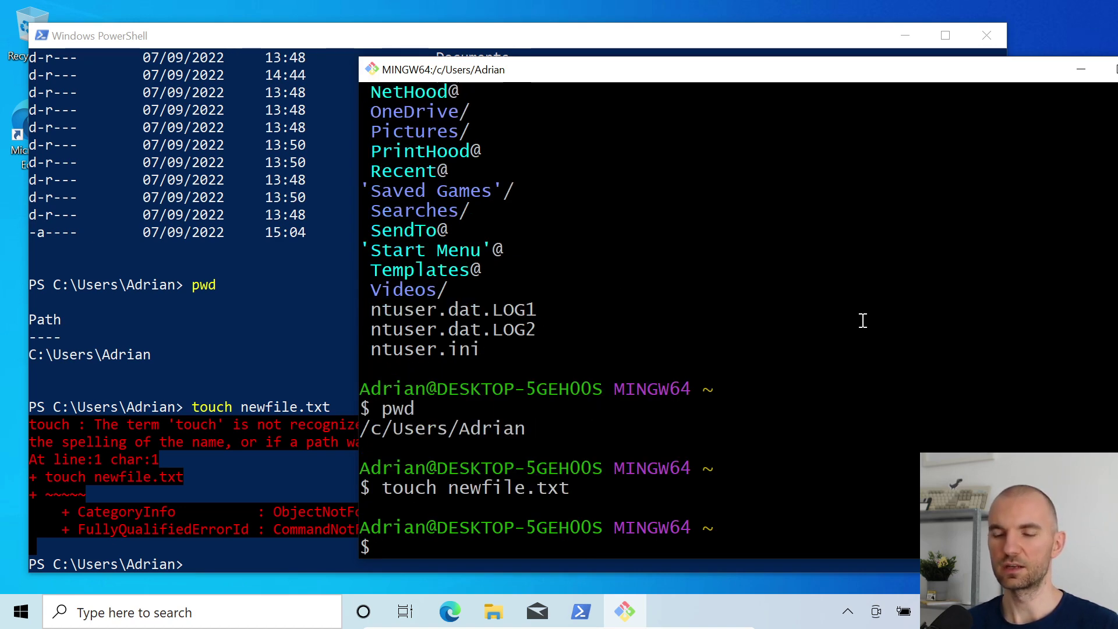
text(ls)
key(Return)
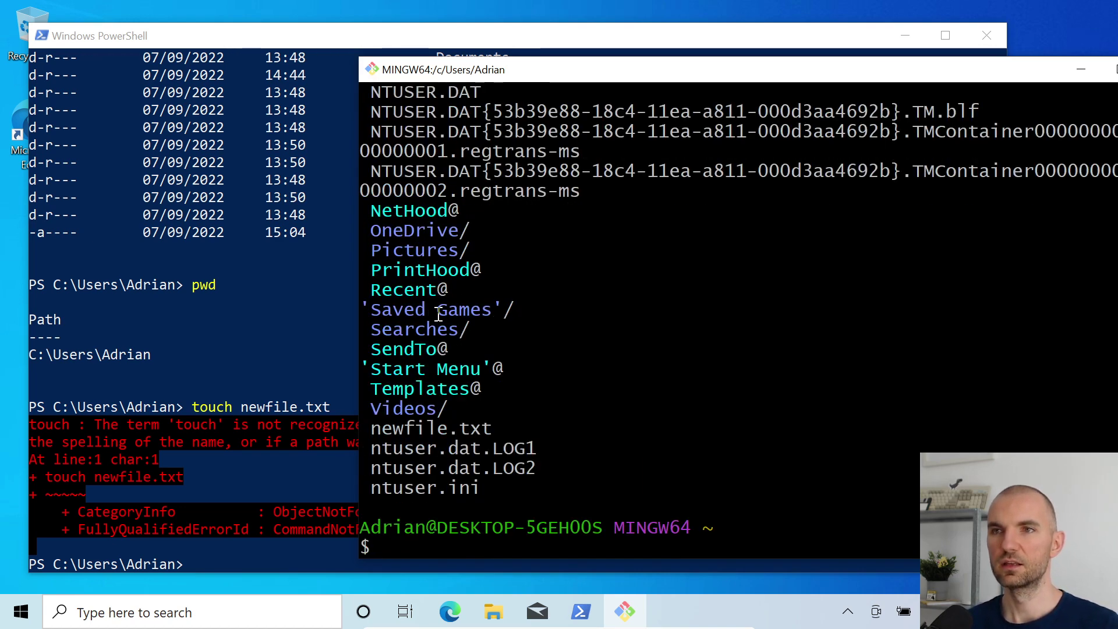
click(297, 374)
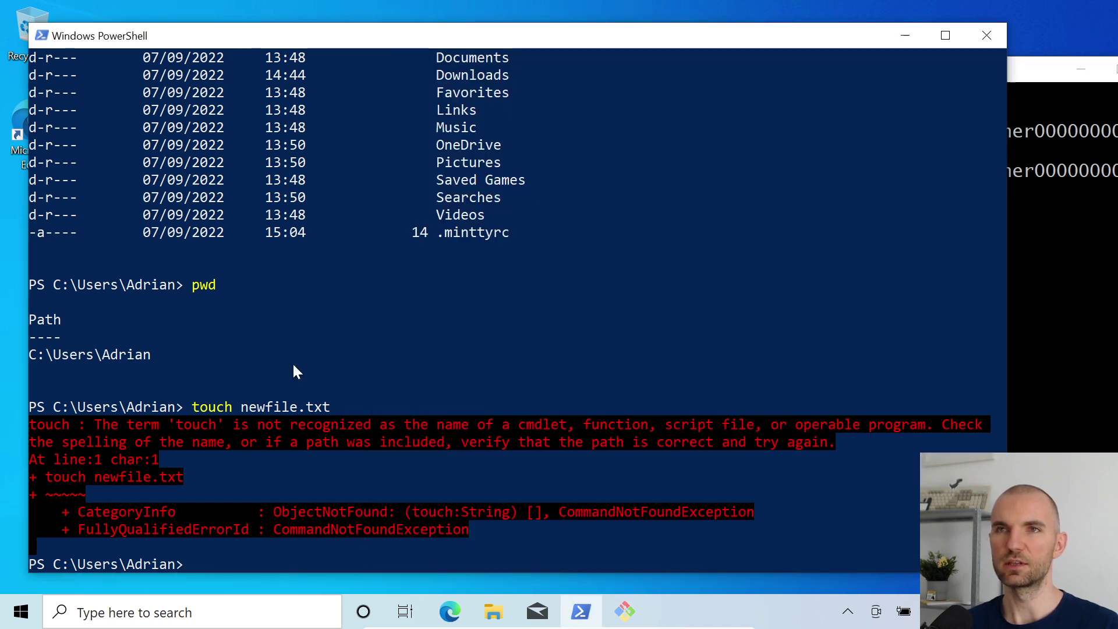
text(ls)
key(Return)
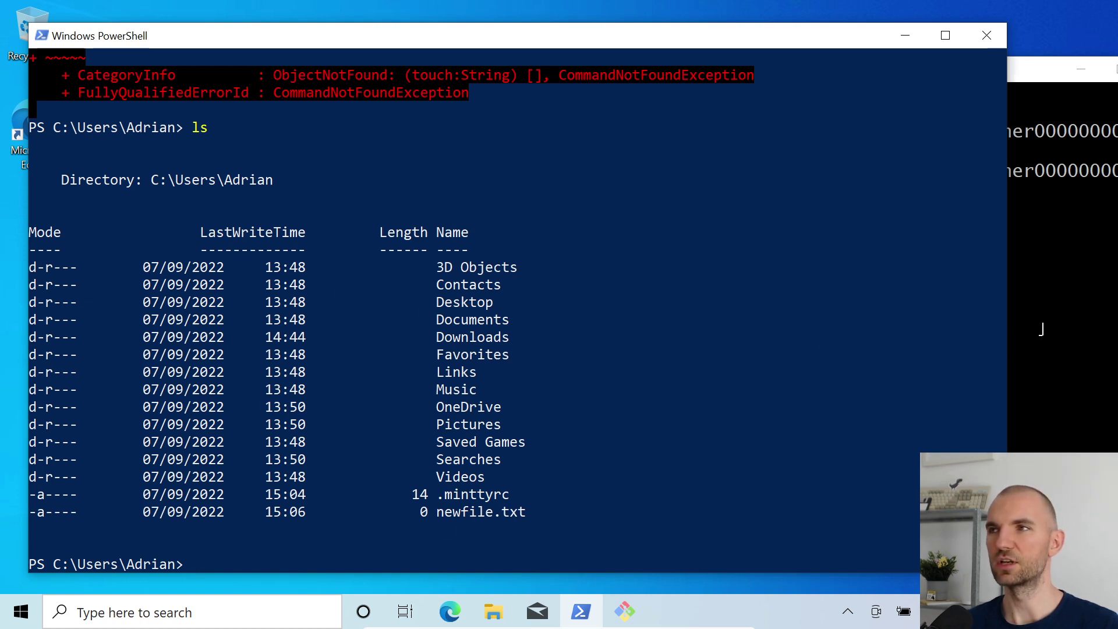
- Try vim in PowerShell, where it fails, then start Vim in Git Bash
click(732, 336)
text(vim)
key(Return)
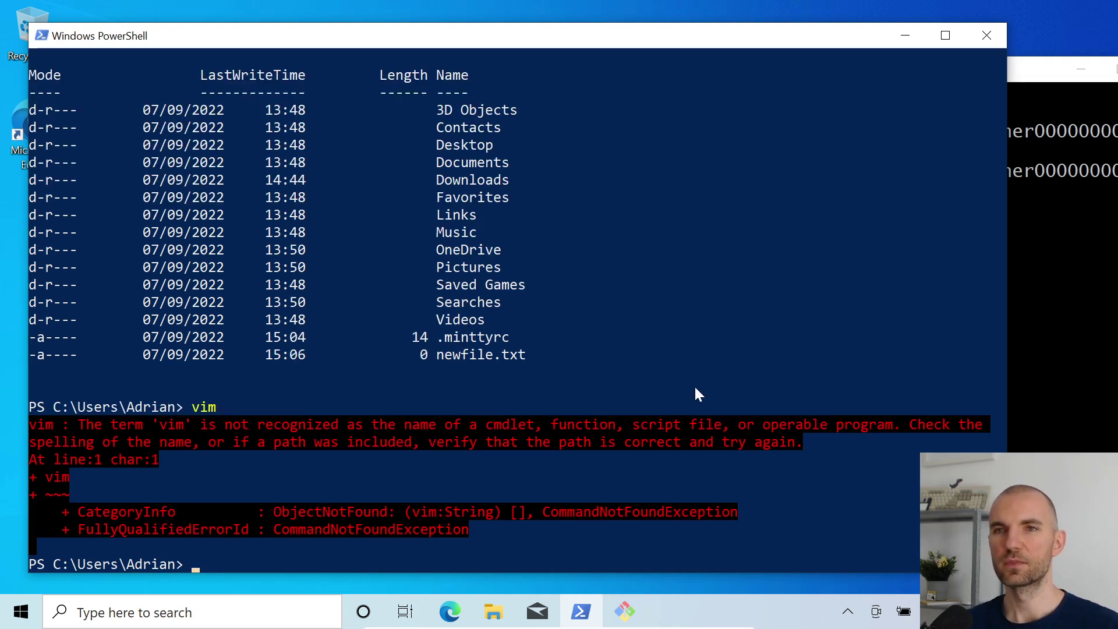
click(1026, 269)
text(vim)
key(Return)
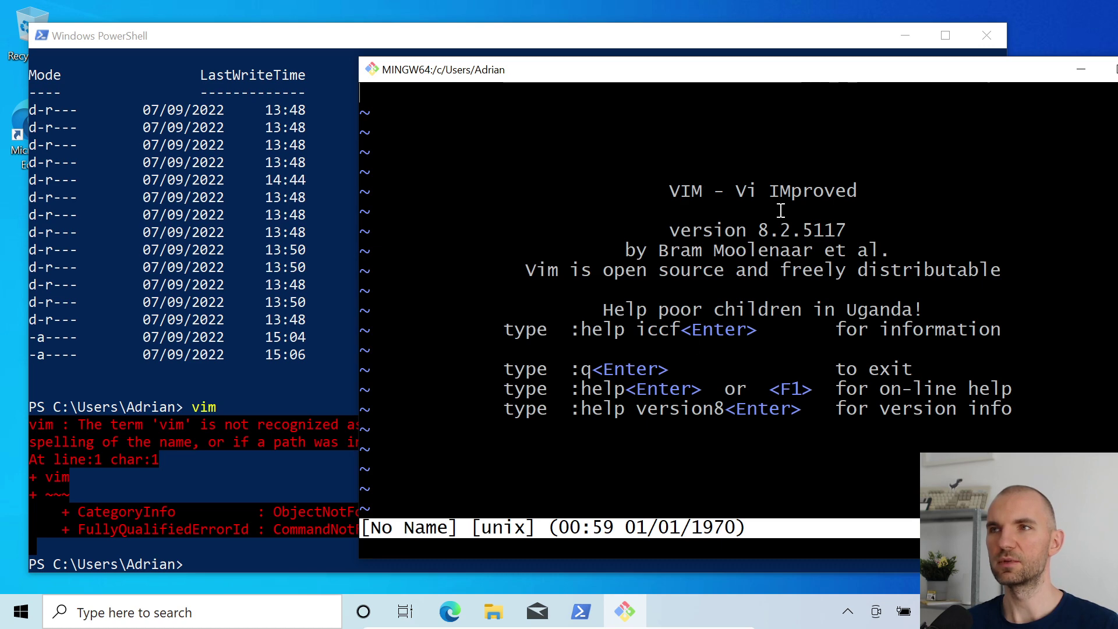
- Exit Vim with :q to get back to the Git Bash prompt
text(q)
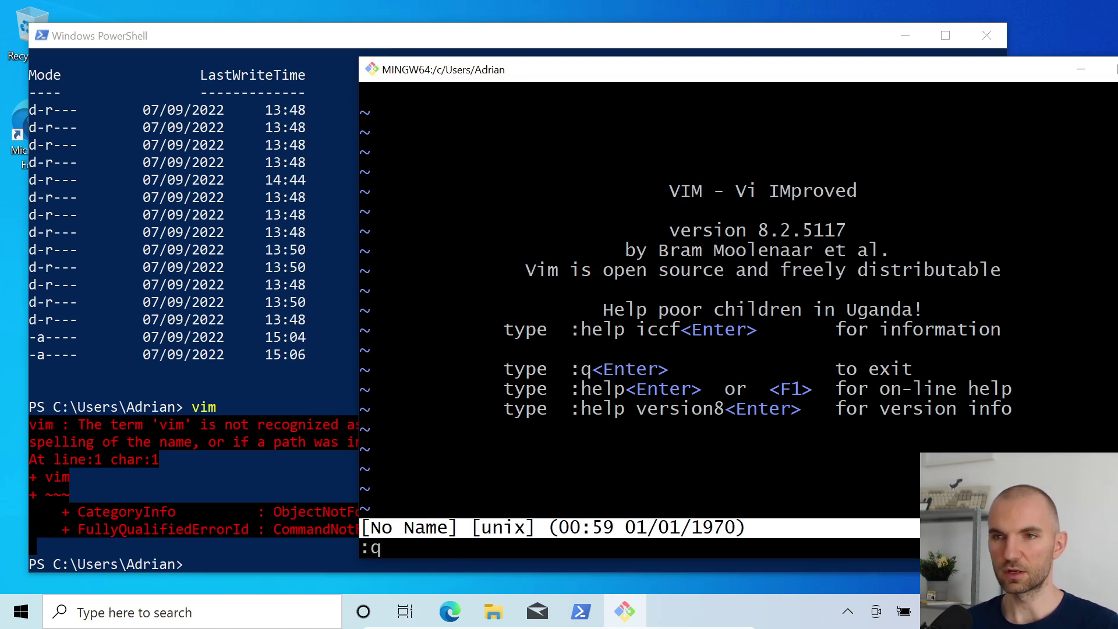
key(Return)
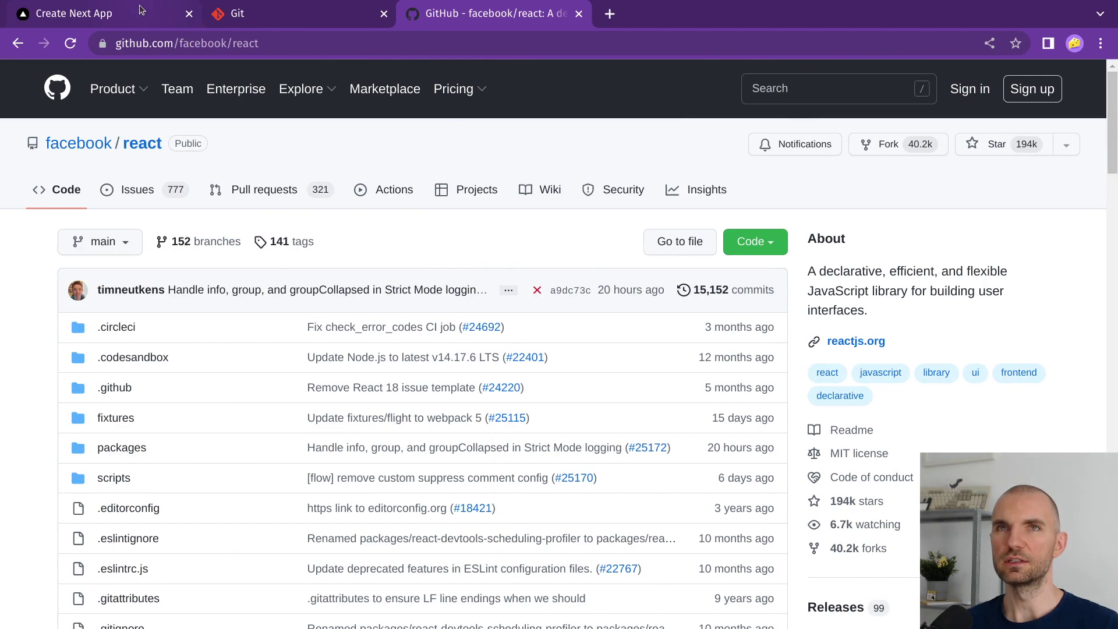
- Switch to VS Code and stop the running Next.js dev server with Ctrl+C
click(141, 11)
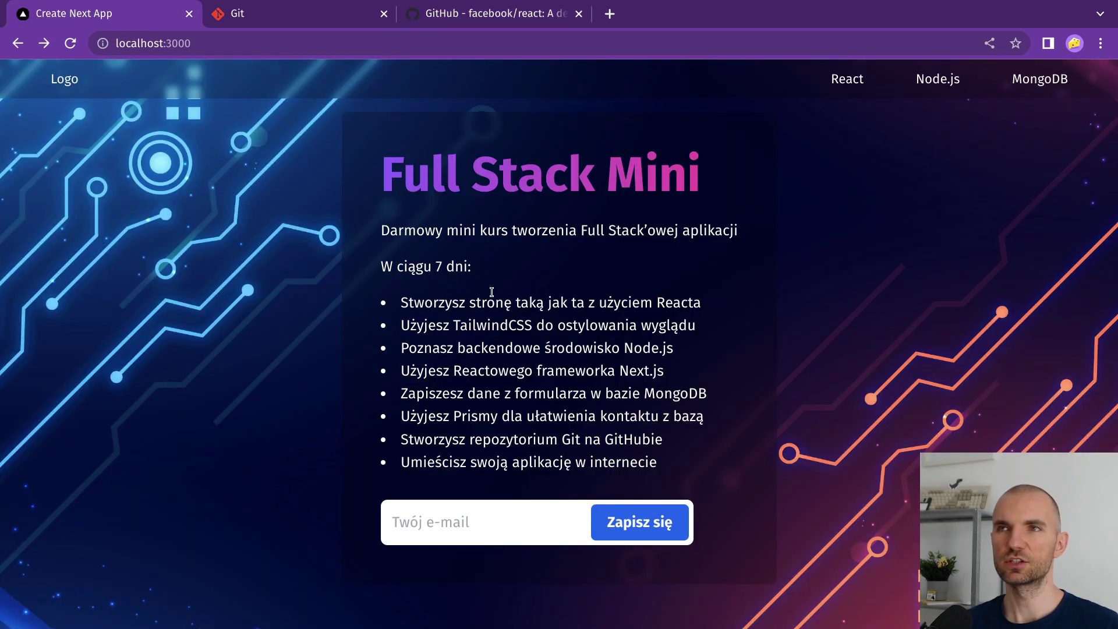
key(alt+Tab)
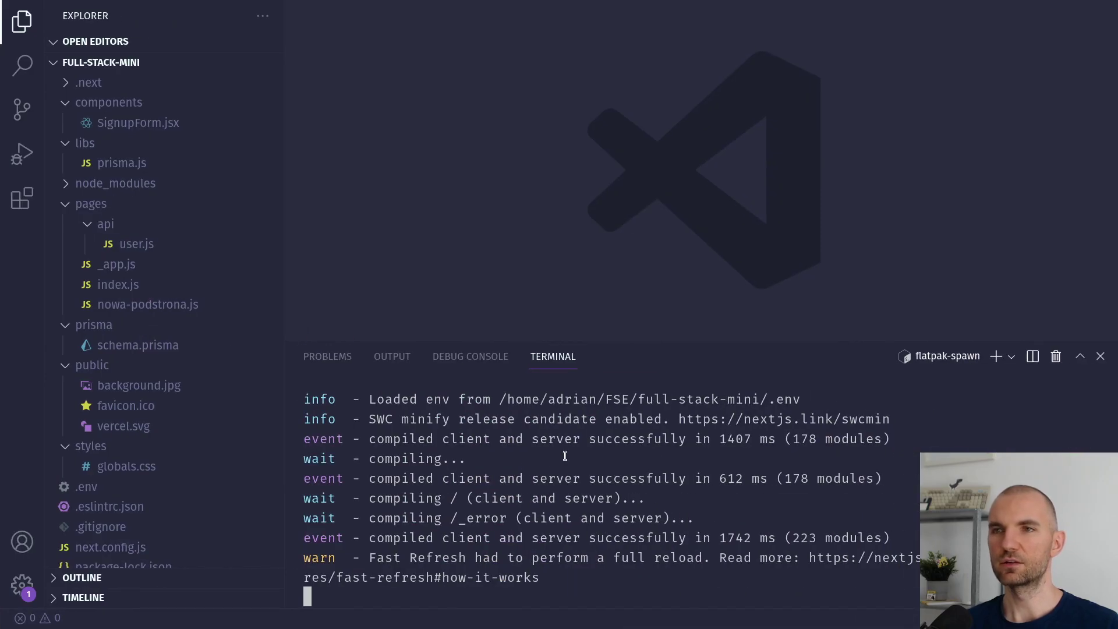
key(ctrl+c)
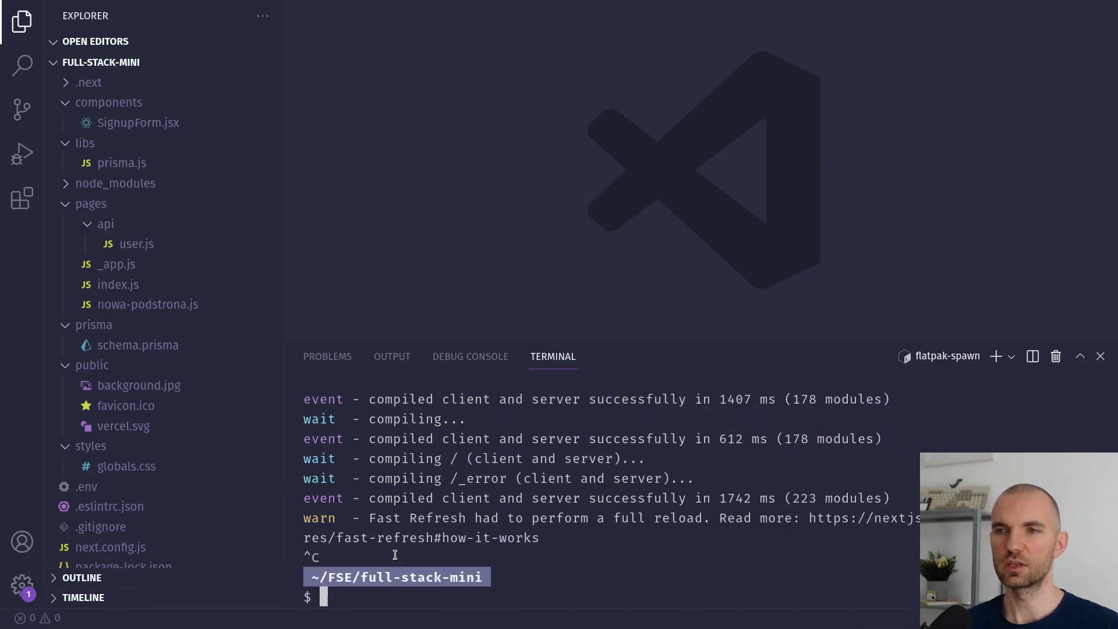
- Run git --version in the integrated terminal, confirming Git 2.34.1
text(git)
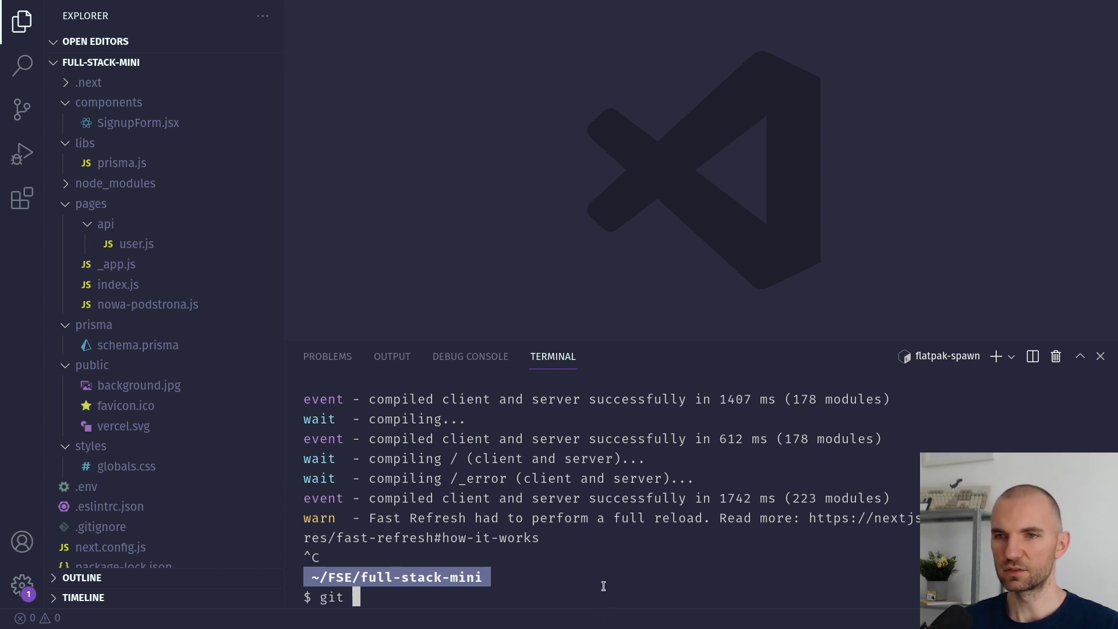
text(--version)
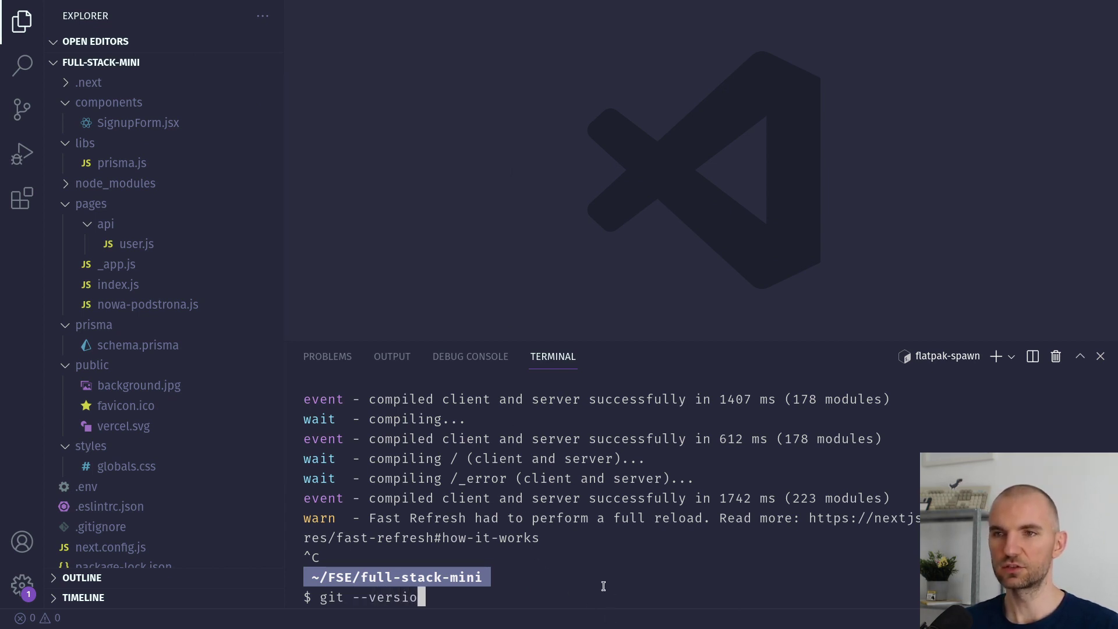
key(Return)
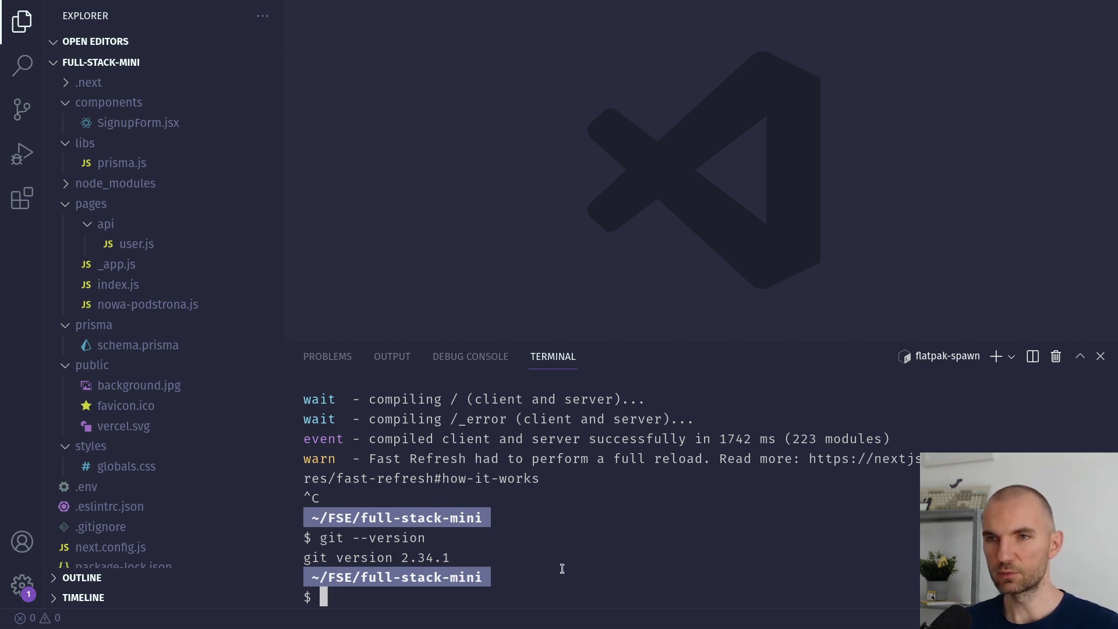
scroll(162, 464, down, 2)
scroll(165, 464, up, 2)
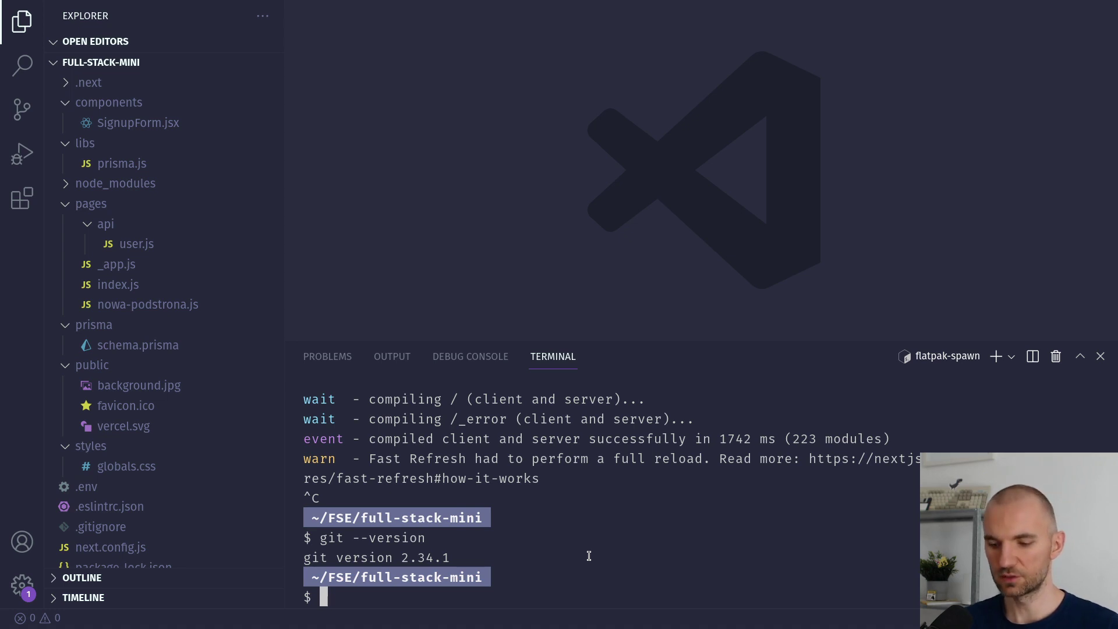
- Run git init in ~/FSE/full-stack-mini, creating an empty repository on branch main
text(git )
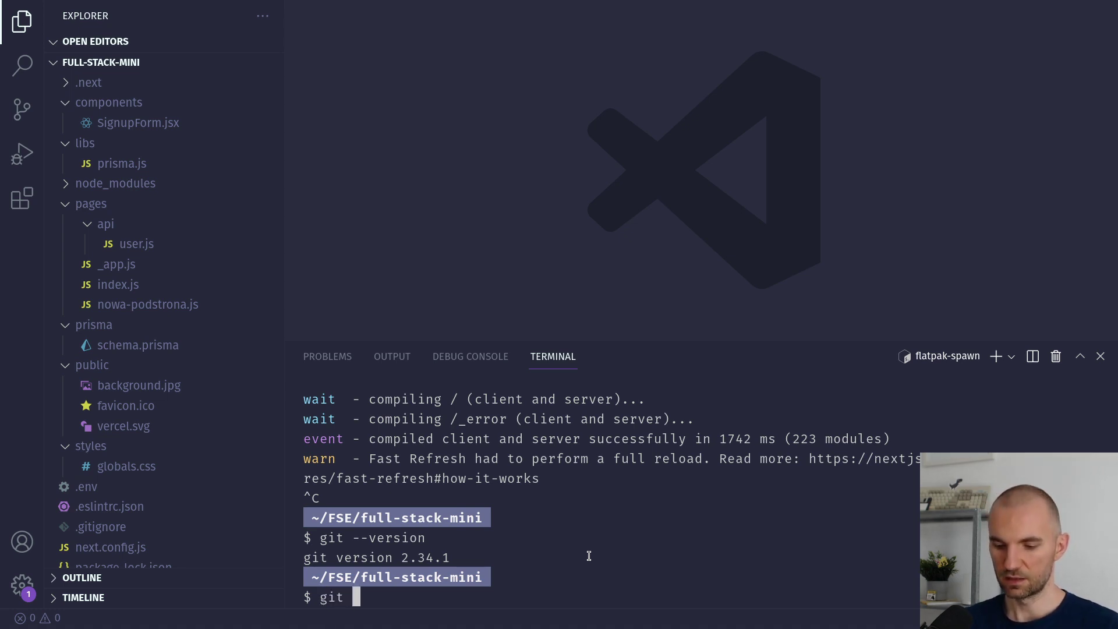
text(init)
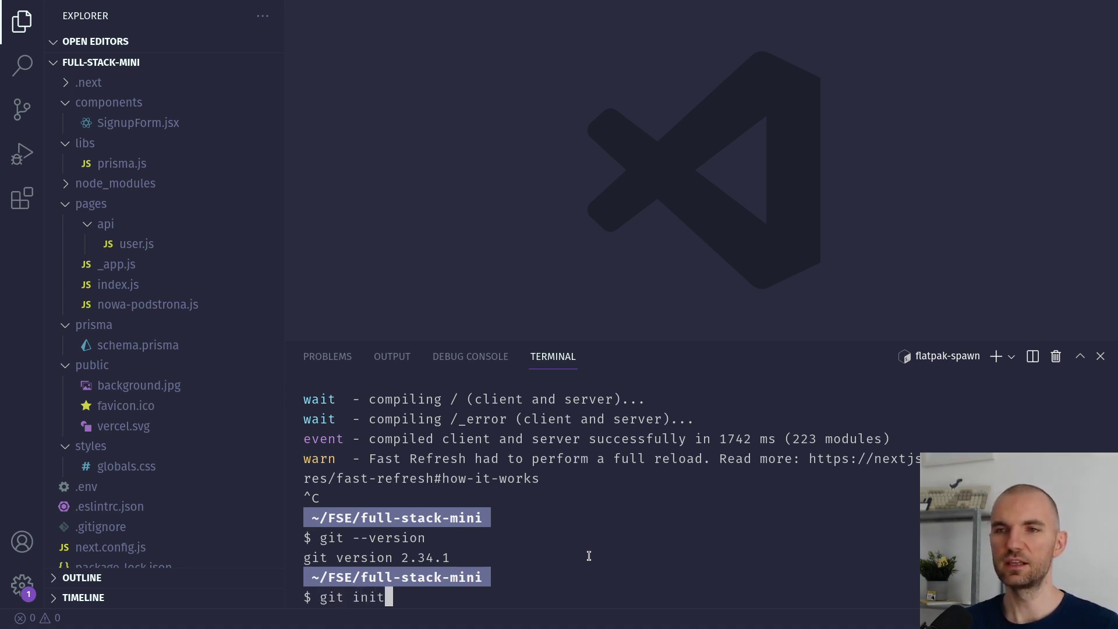
key(Return)
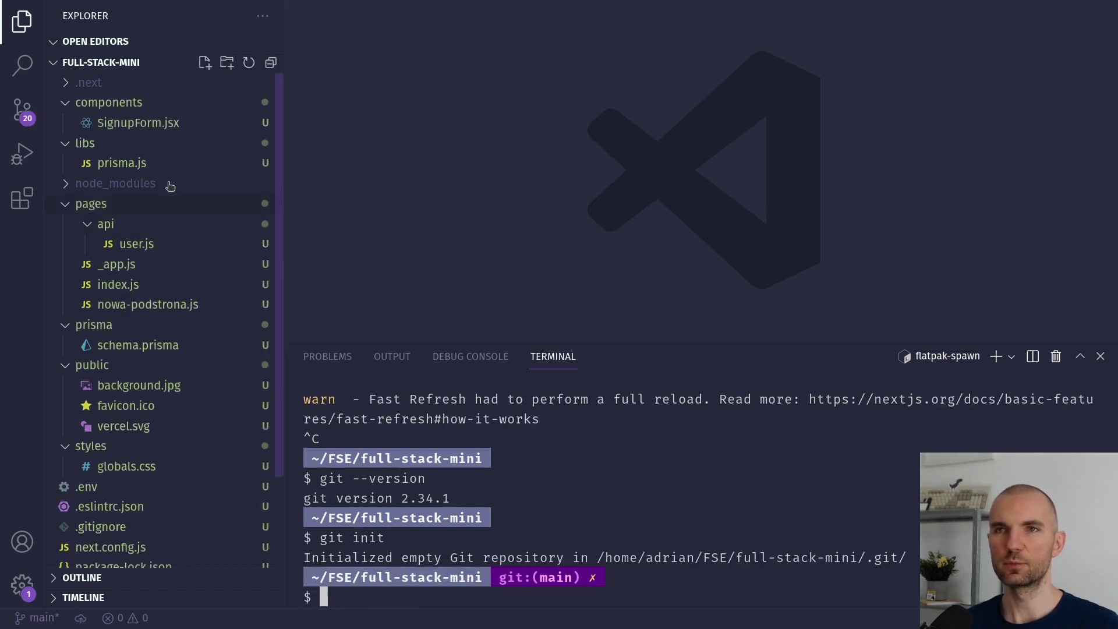
scroll(147, 402, down, 3)
scroll(148, 402, up, 3)
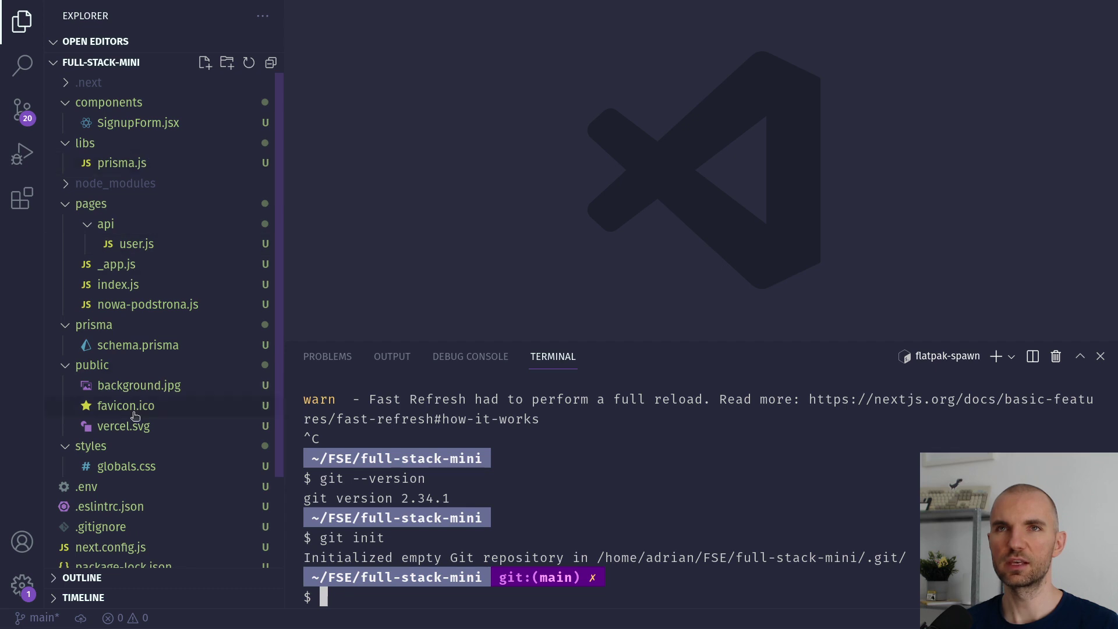
scroll(133, 410, down, 2)
scroll(133, 409, up, 2)
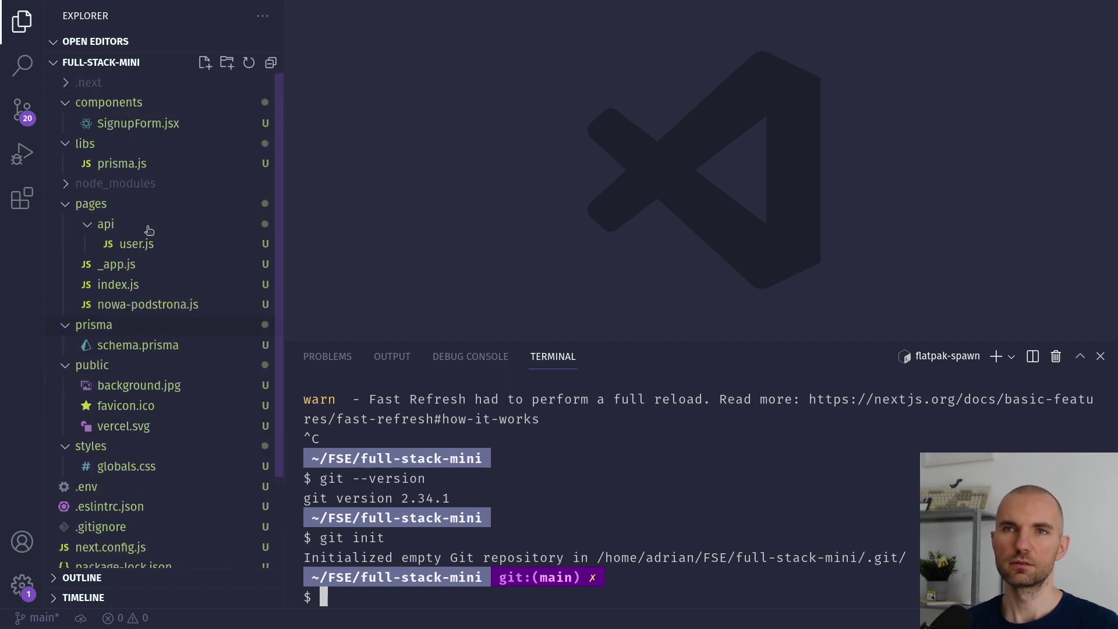
scroll(175, 300, down, 4)
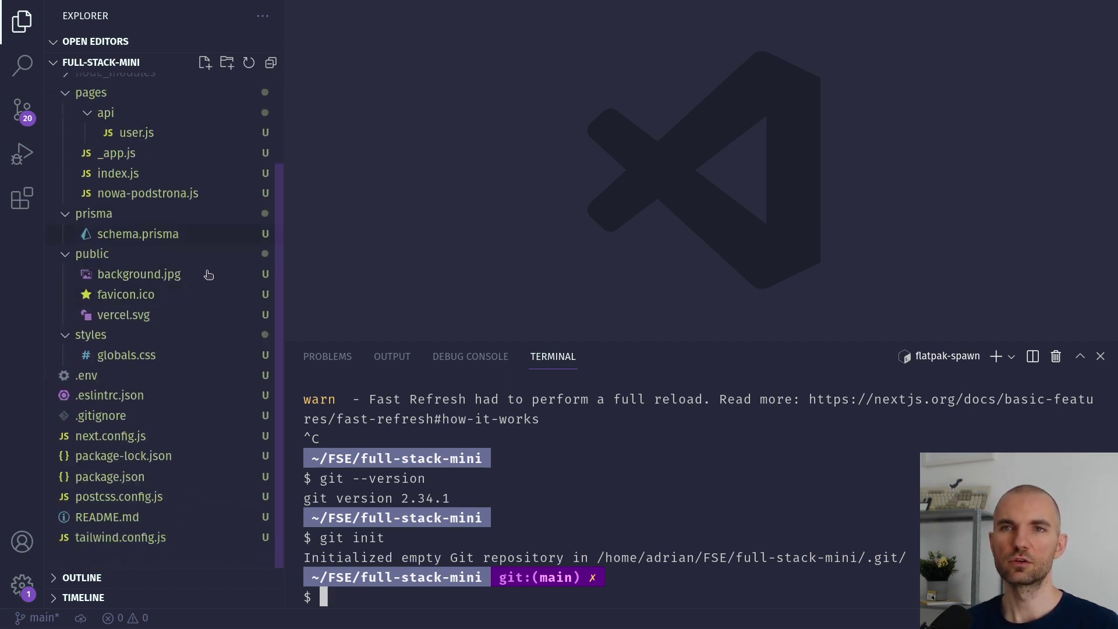
scroll(175, 299, up, 4)
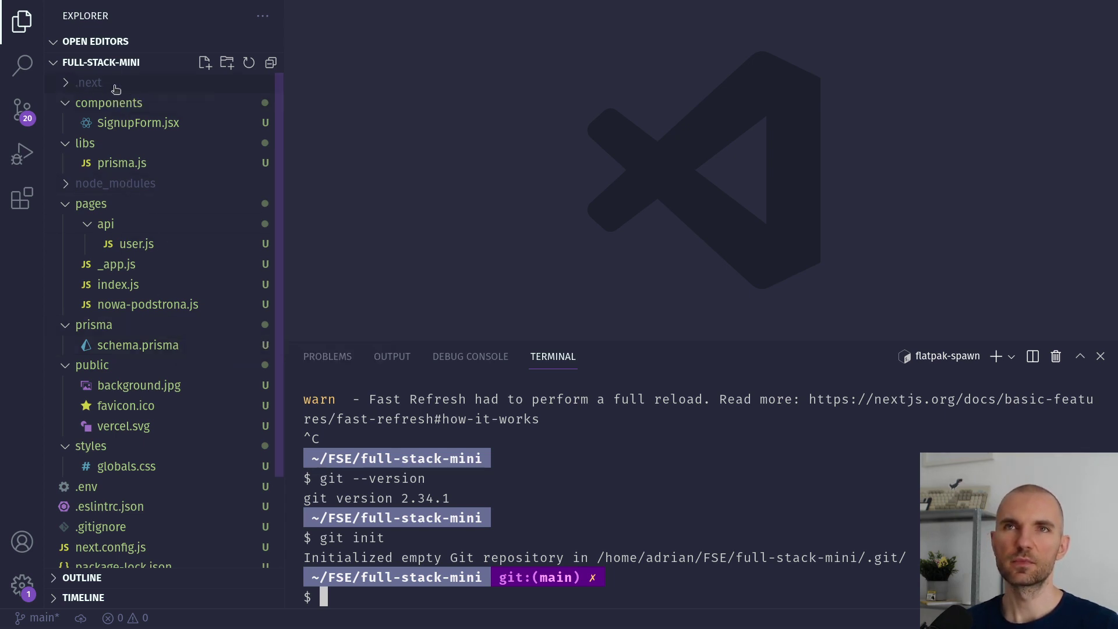
scroll(147, 337, down, 3)
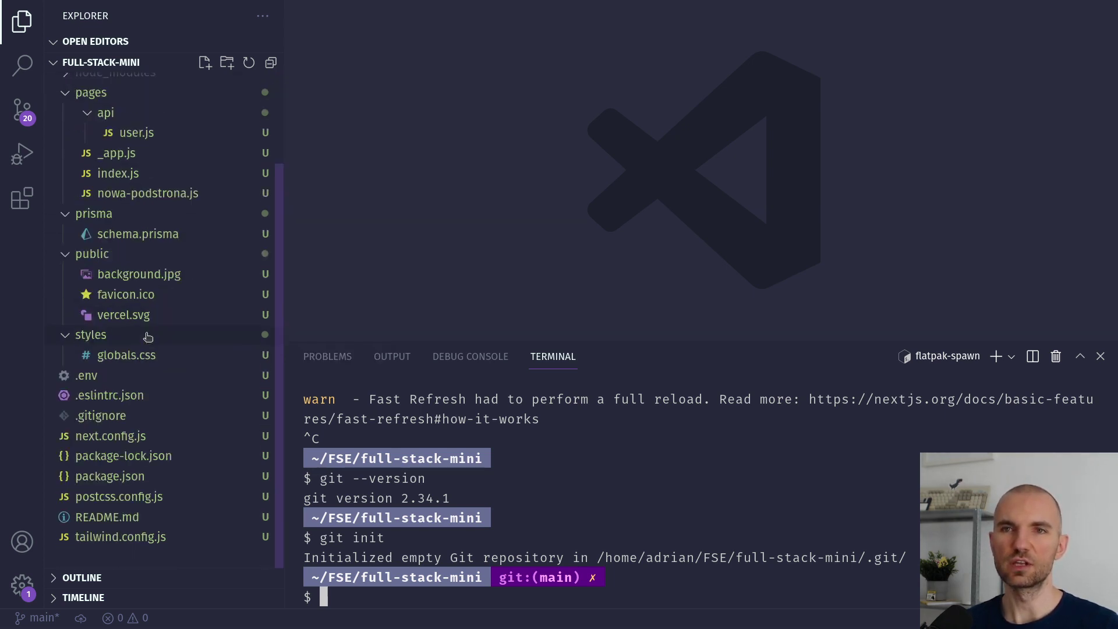
- Open .gitignore and compare its /node_modules rule with the node_modules folder
click(117, 420)
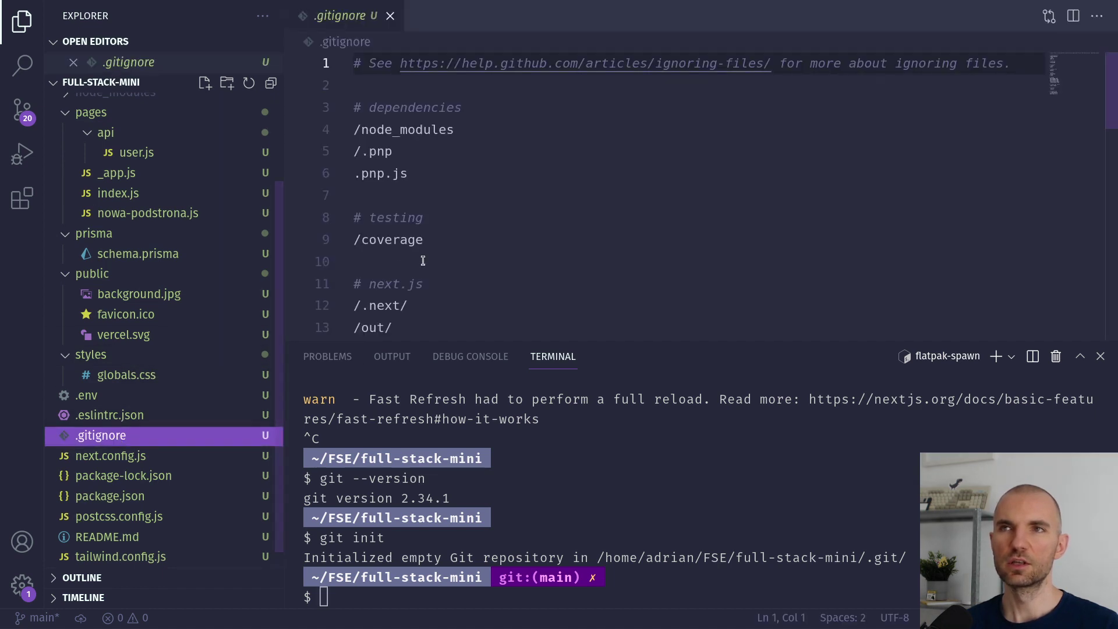
scroll(420, 258, down, 3)
scroll(187, 154, up, 3)
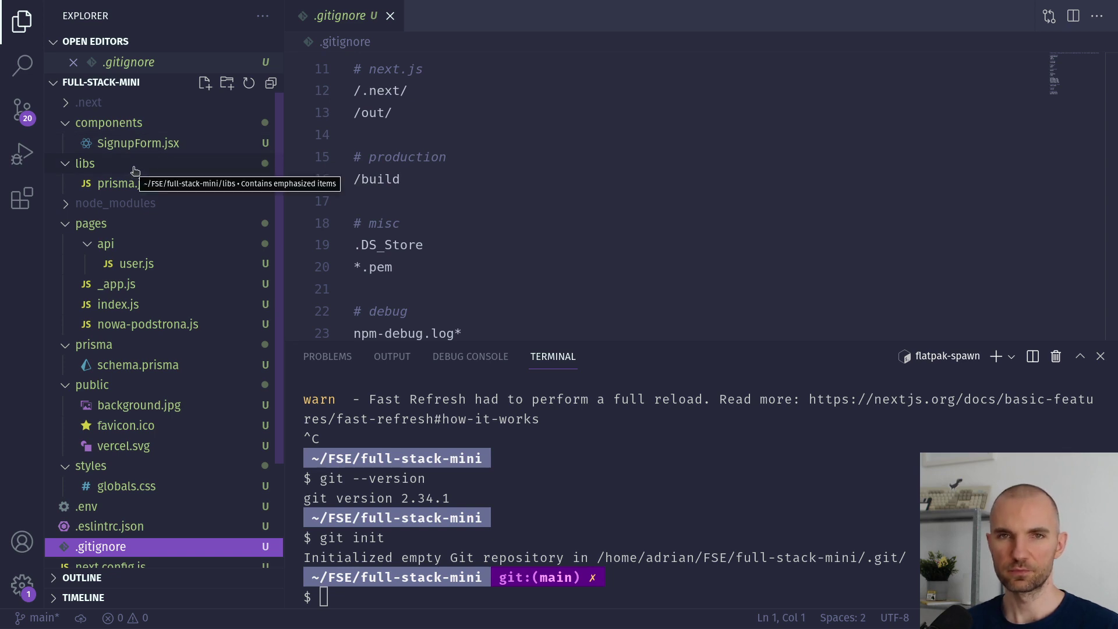
scroll(460, 187, up, 4)
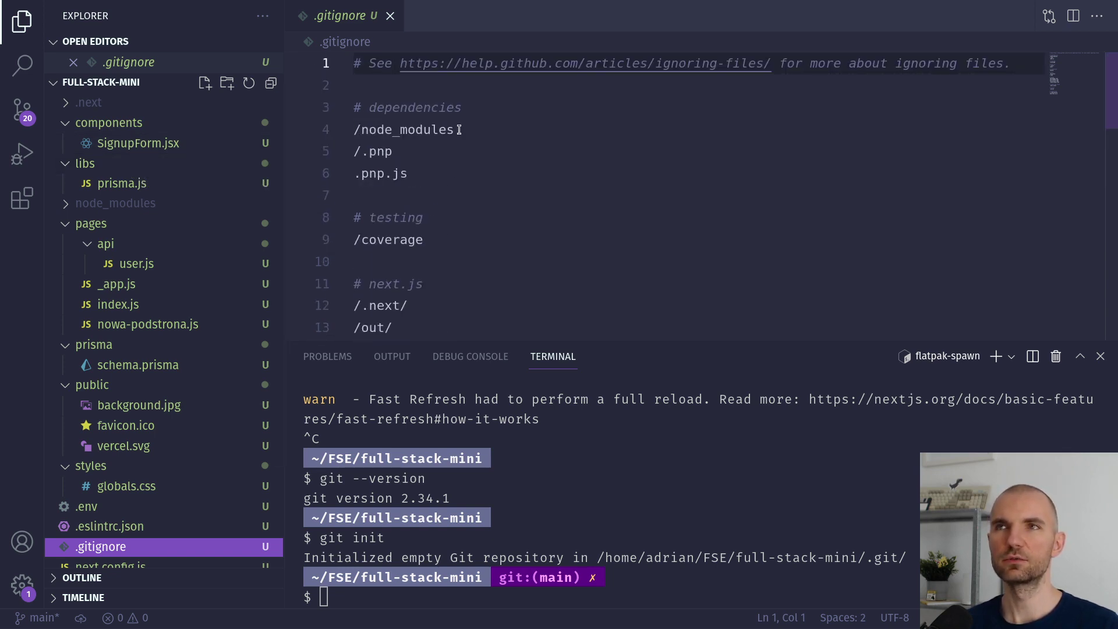
click(117, 203)
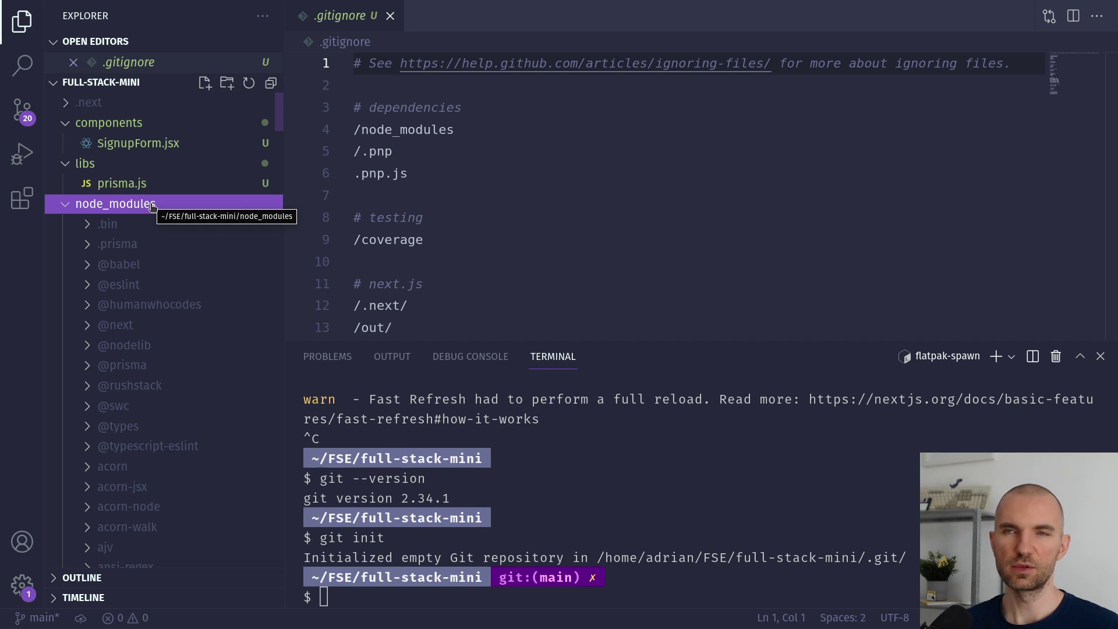
click(151, 204)
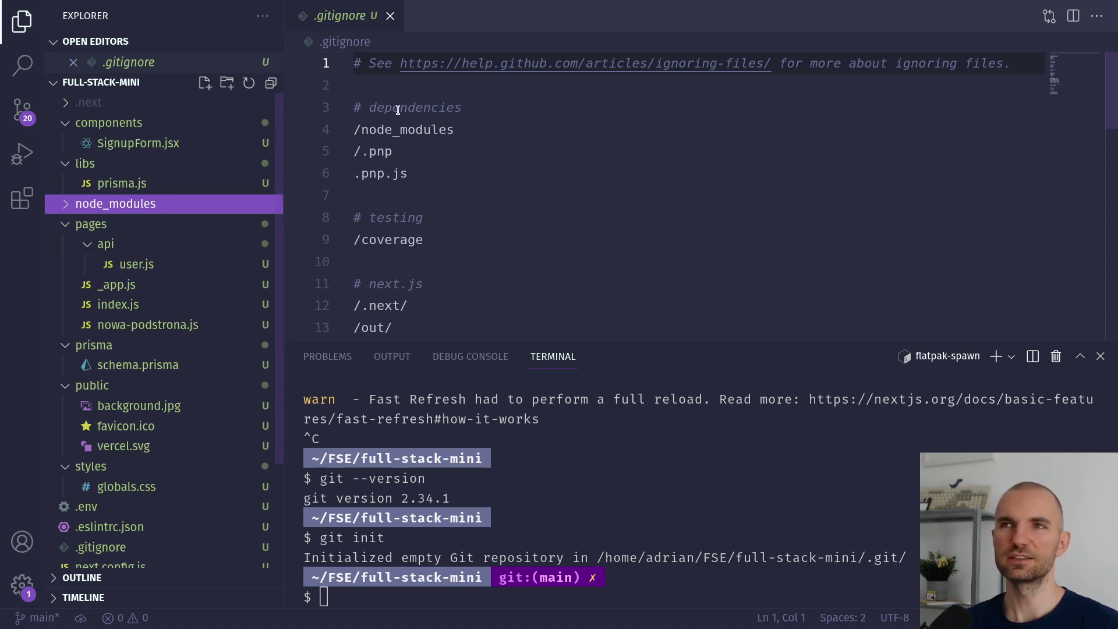
- Scroll down .gitignore and put the cursor at the end of the .env*.local line
scroll(447, 223, down, 6)
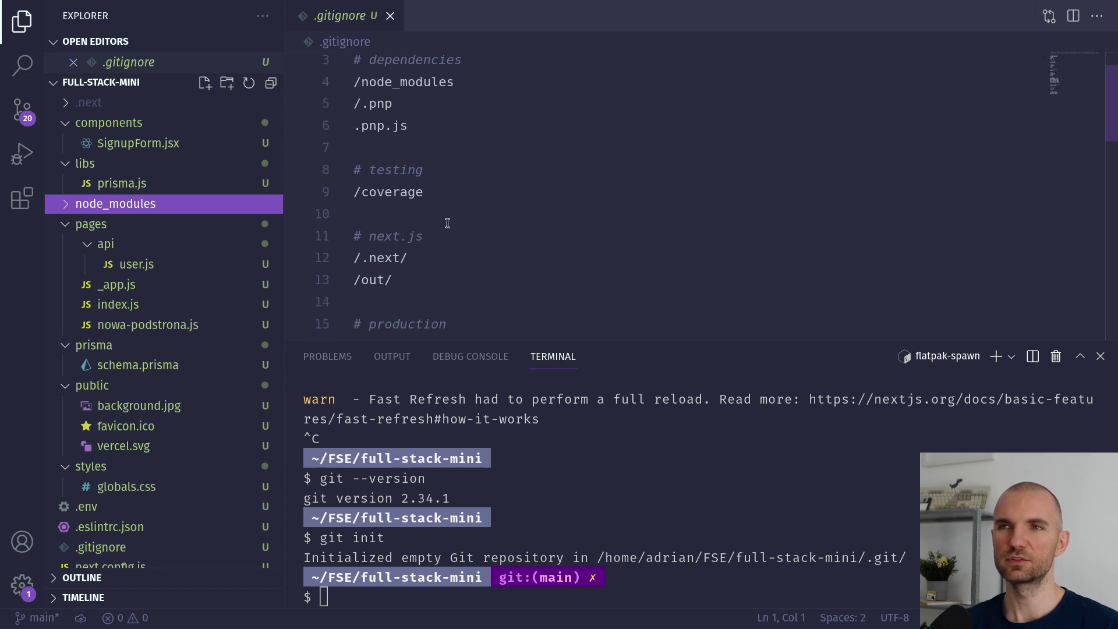
scroll(447, 224, down, 1)
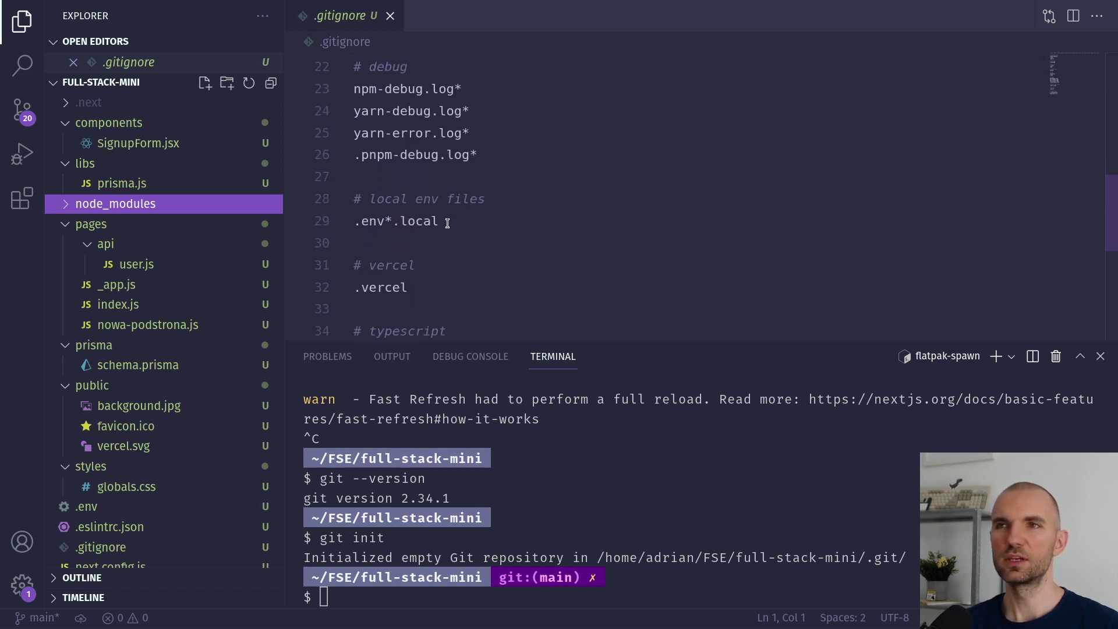
scroll(438, 190, down, 1)
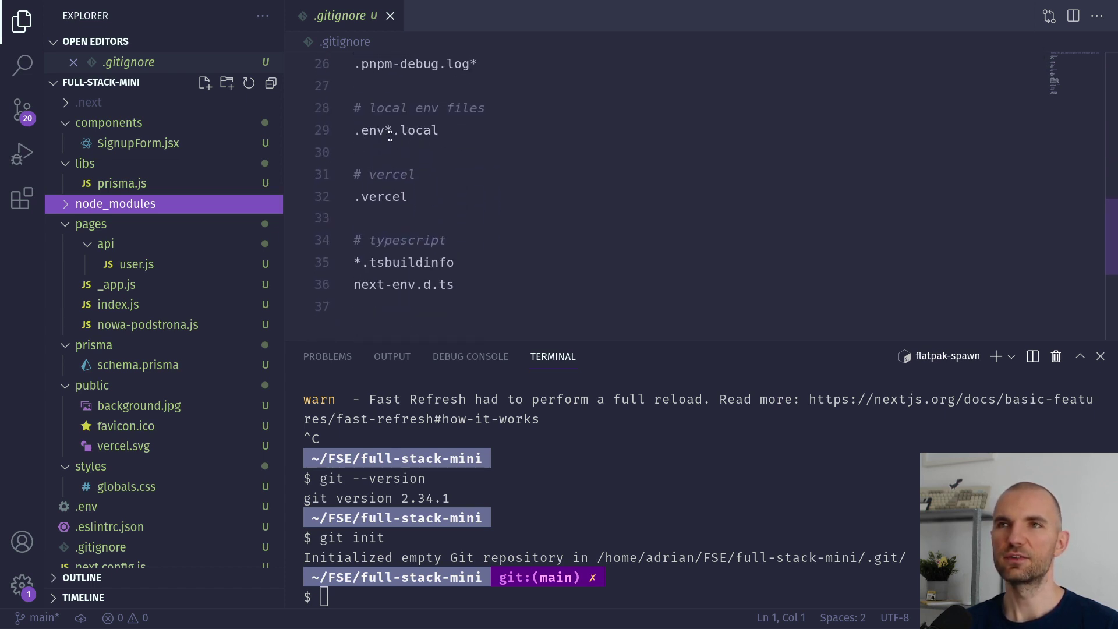
scroll(117, 350, down, 3)
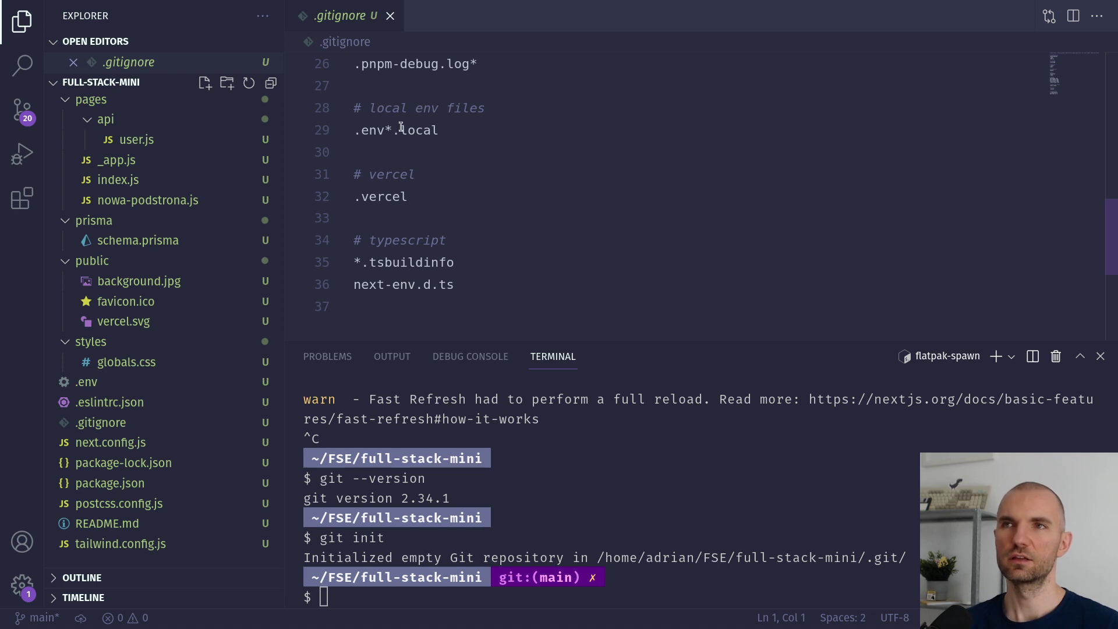
click(451, 127)
- Add a .evn line below .env*.local in .gitignore, save it, and open .env
key(Return)
text(.evn)
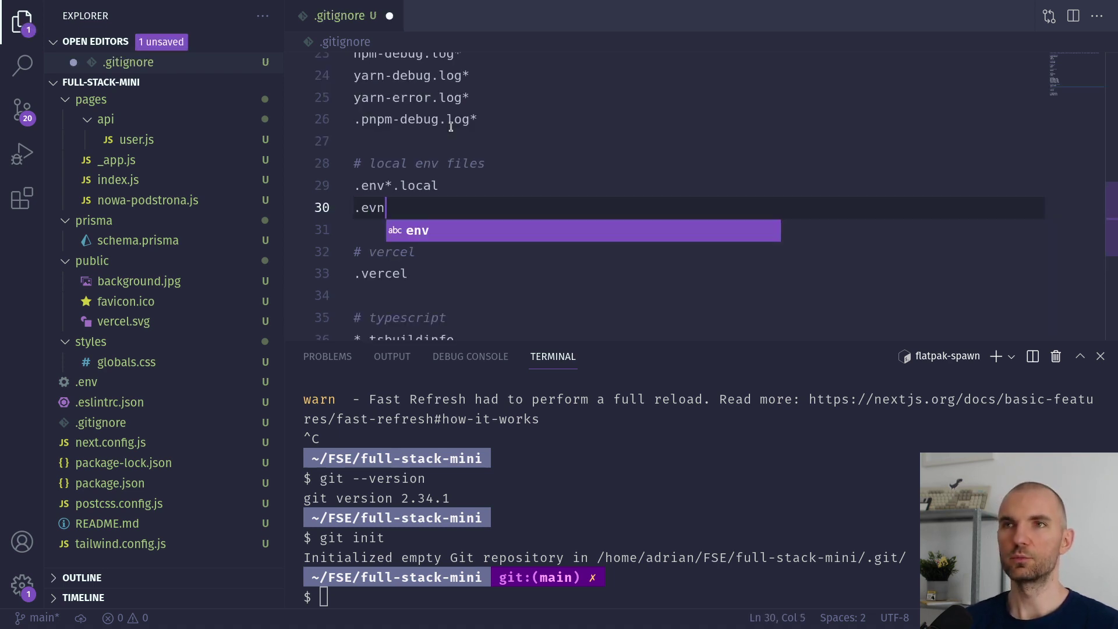
key(ctrl+s)
key(Escape)
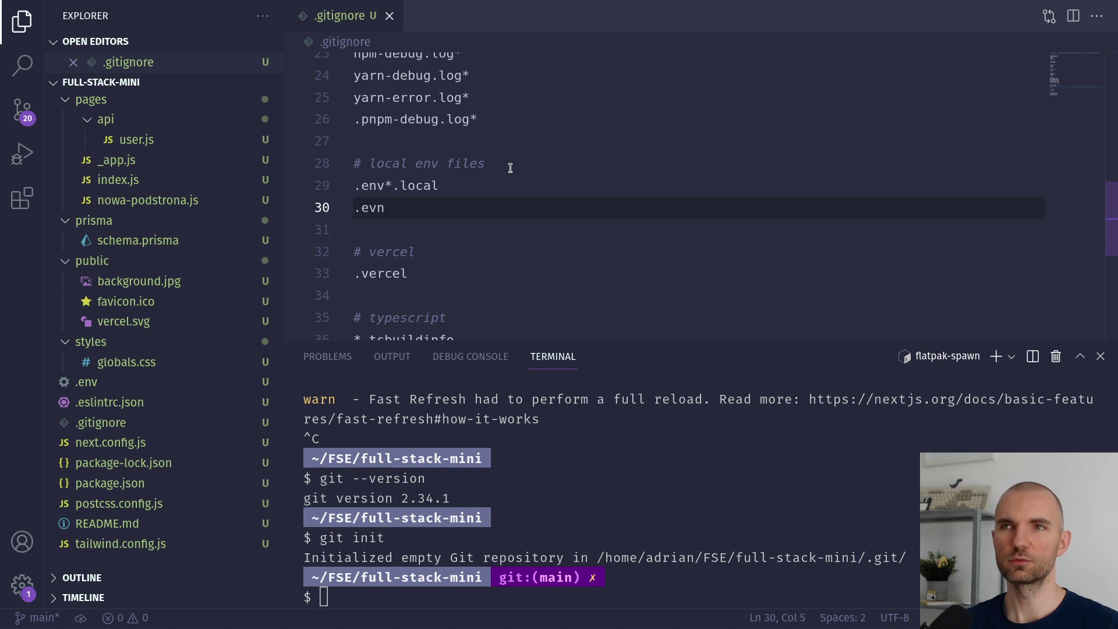
click(105, 385)
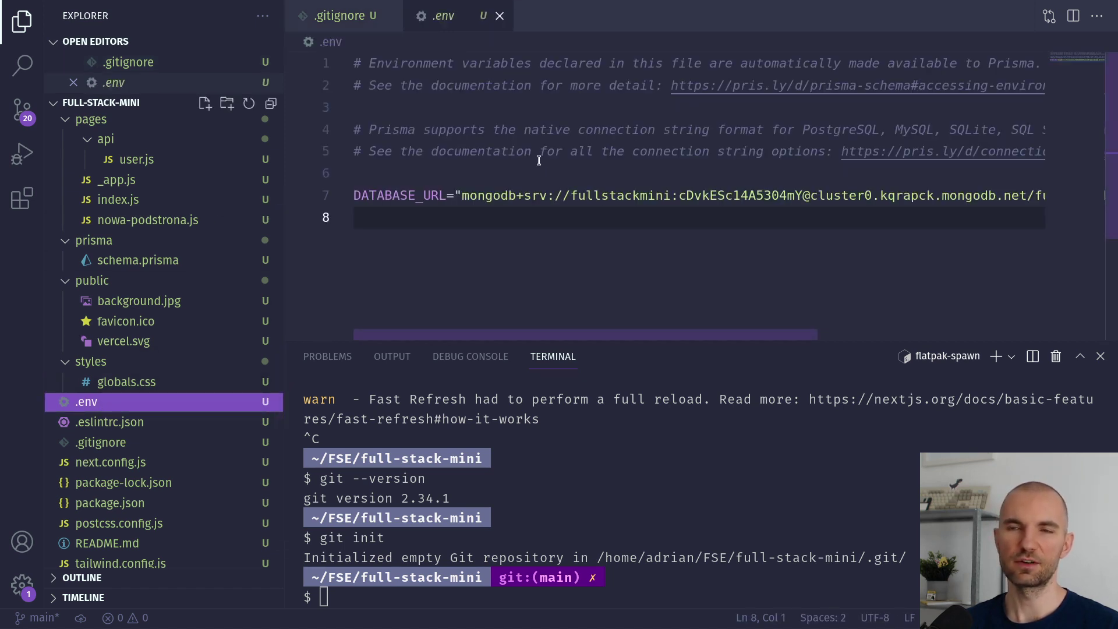
- Inspect the DATABASE_URL connection string in .env, close the tab, and switch to the browser
scroll(565, 162, right, 5)
scroll(566, 163, left, 5)
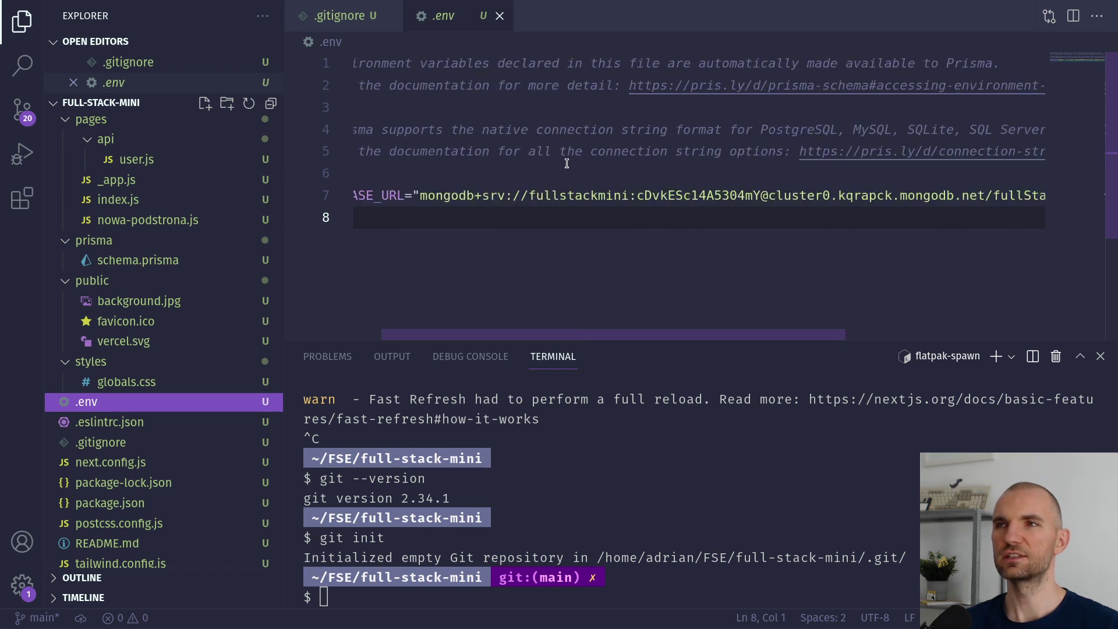
double_click(771, 195)
double_click(621, 196)
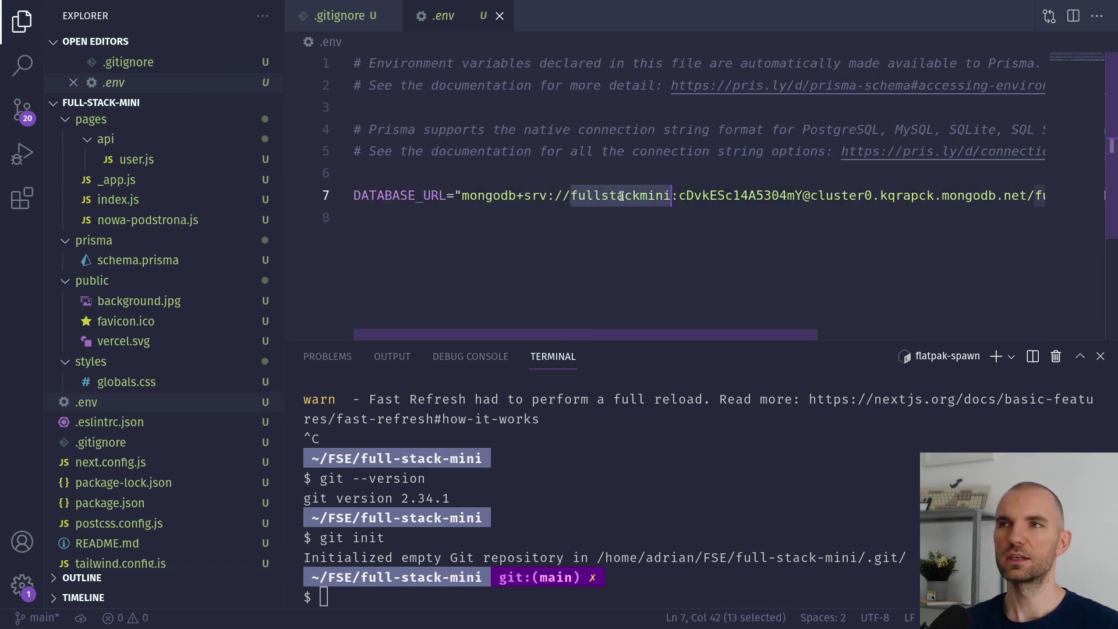
click(733, 203)
scroll(818, 198, right, 5)
scroll(820, 198, left, 4)
scroll(820, 198, left, 2)
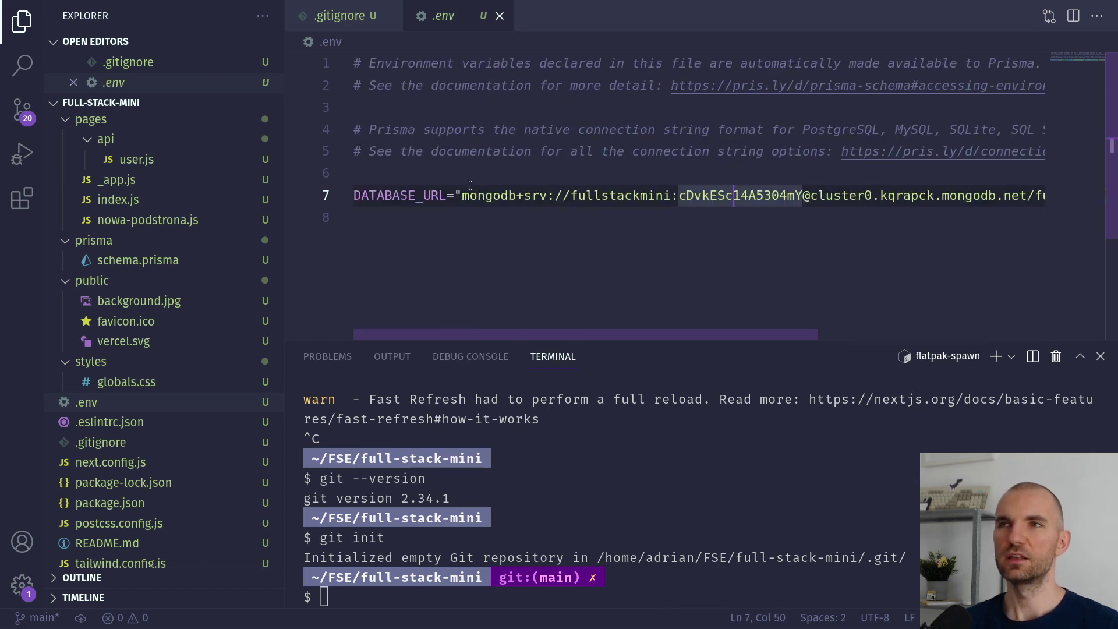
click(500, 16)
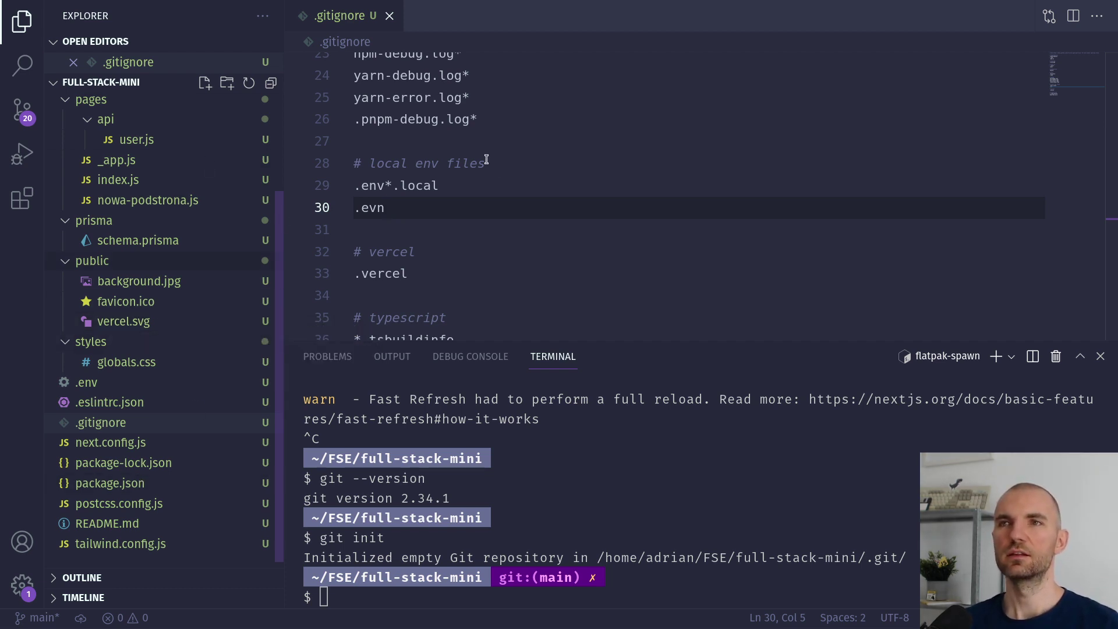
click(92, 385)
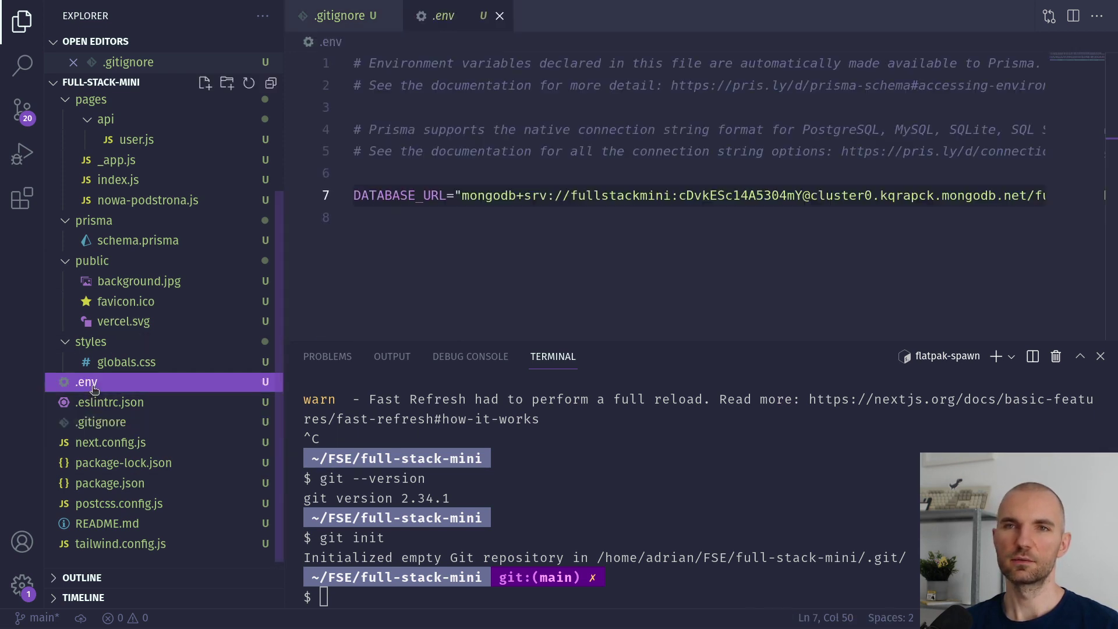
click(498, 15)
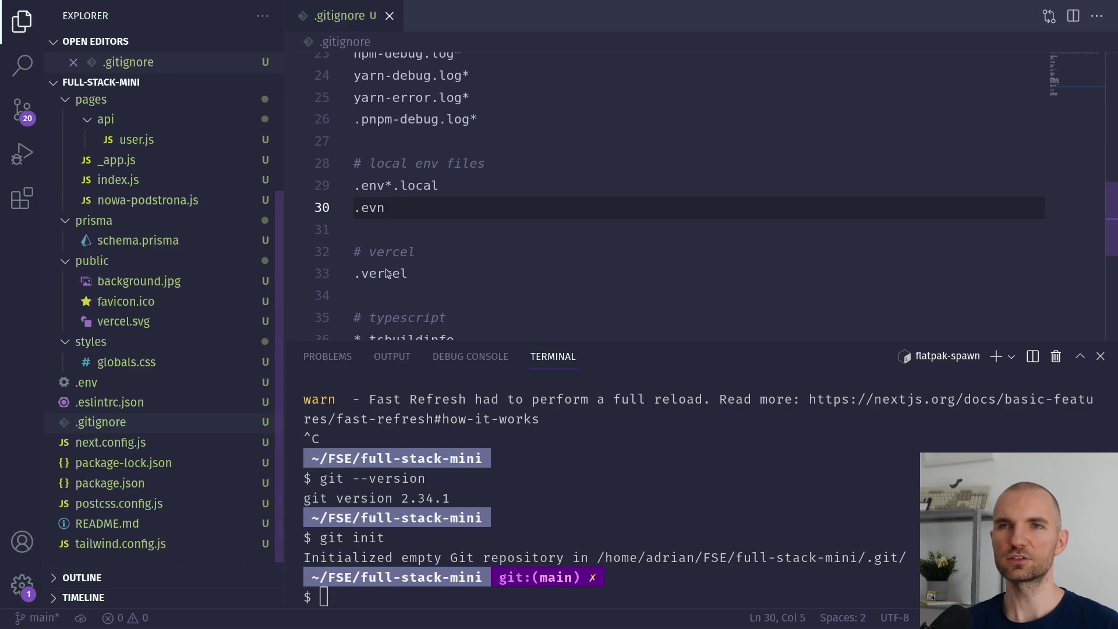
key(ctrl+alt+Left)
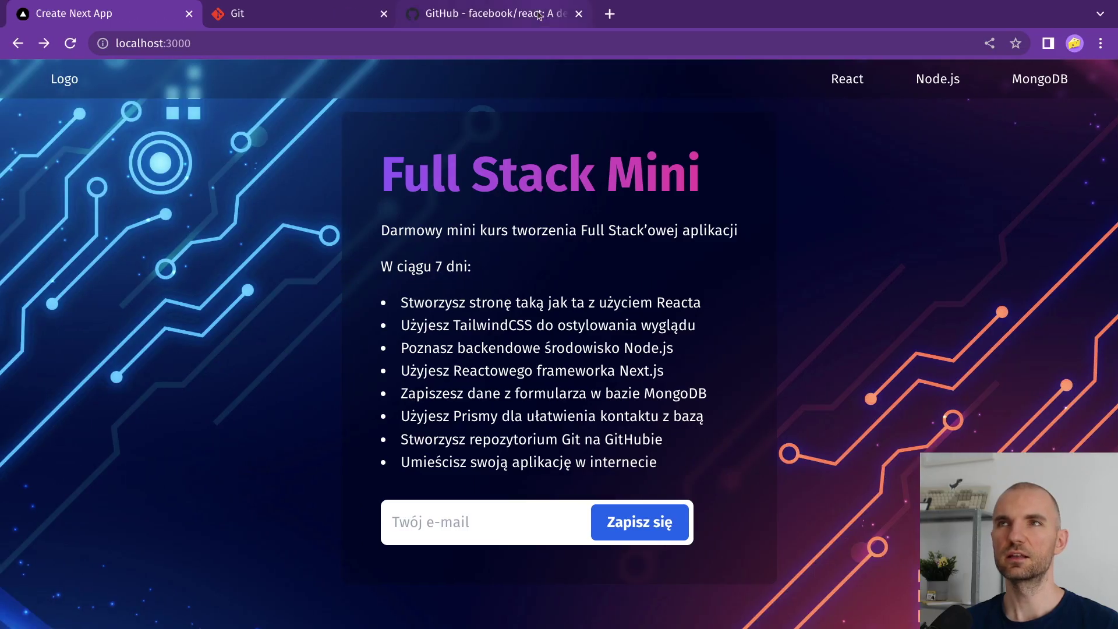
- Browse the facebook/react file list on GitHub, then return to the project's .gitignore in VS Code
click(539, 15)
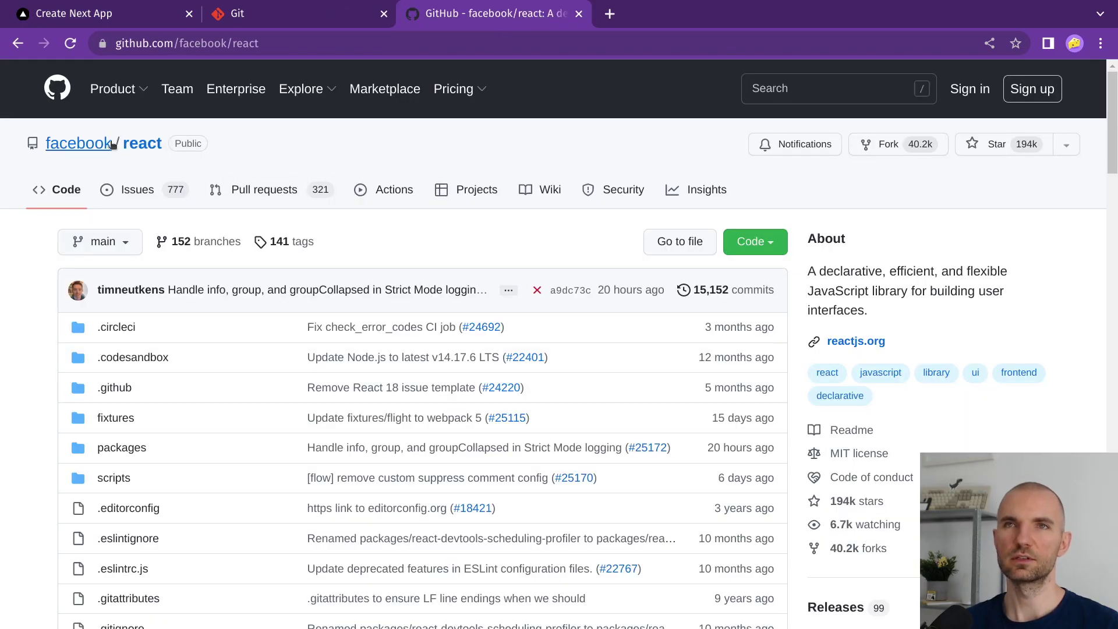
scroll(295, 397, down, 8)
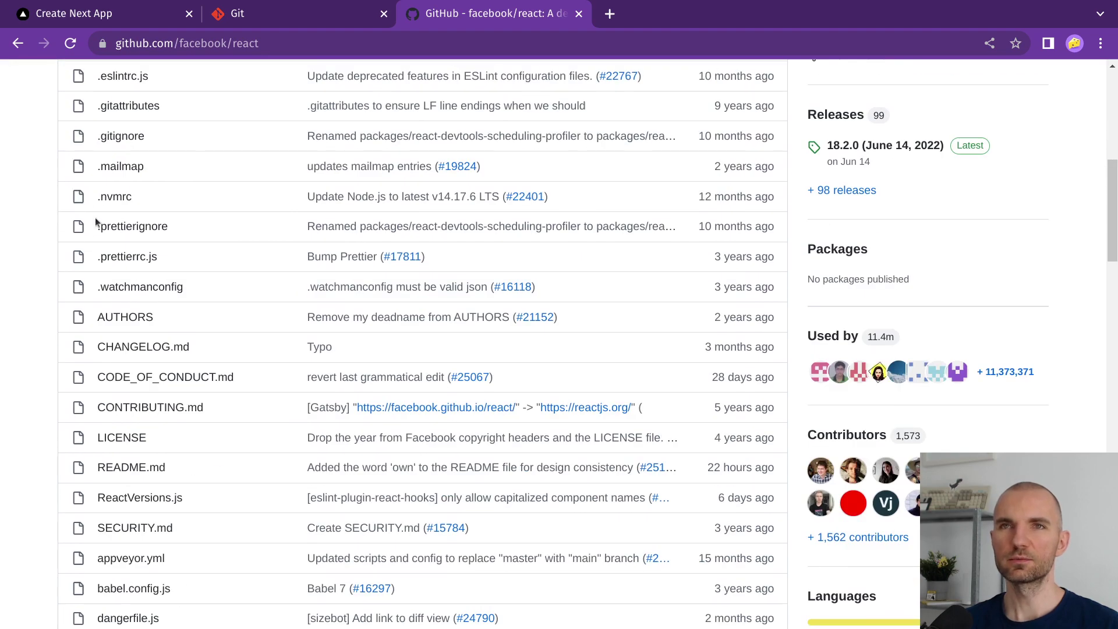
scroll(96, 212, down, 6)
scroll(151, 295, up, 15)
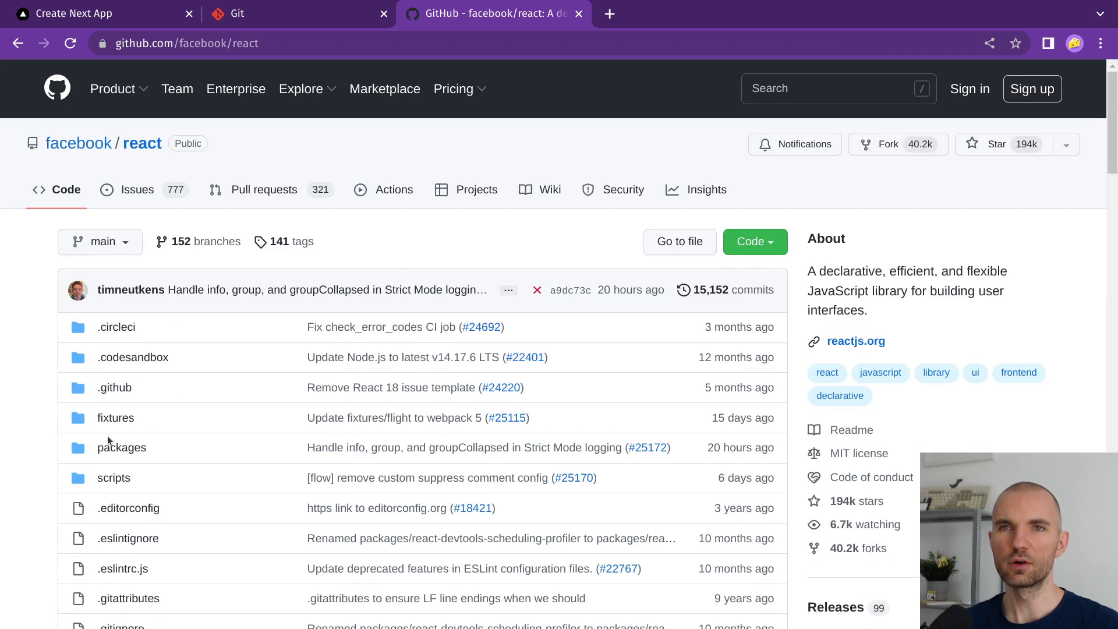
scroll(107, 436, down, 6)
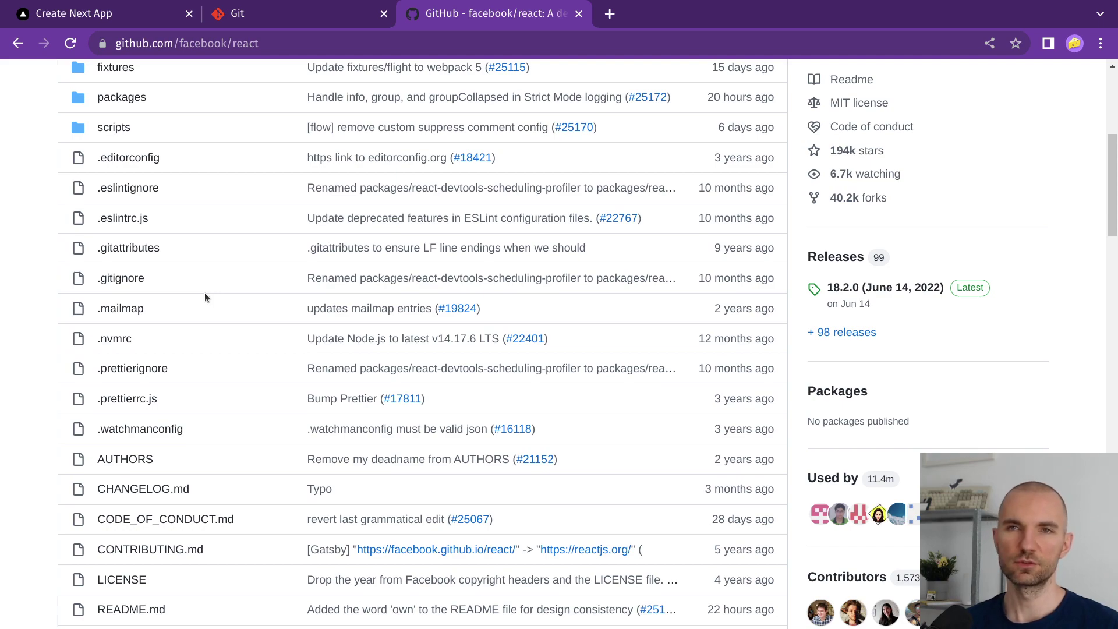
scroll(205, 293, down, 5)
scroll(204, 293, up, 12)
key(ctrl+alt+Right)
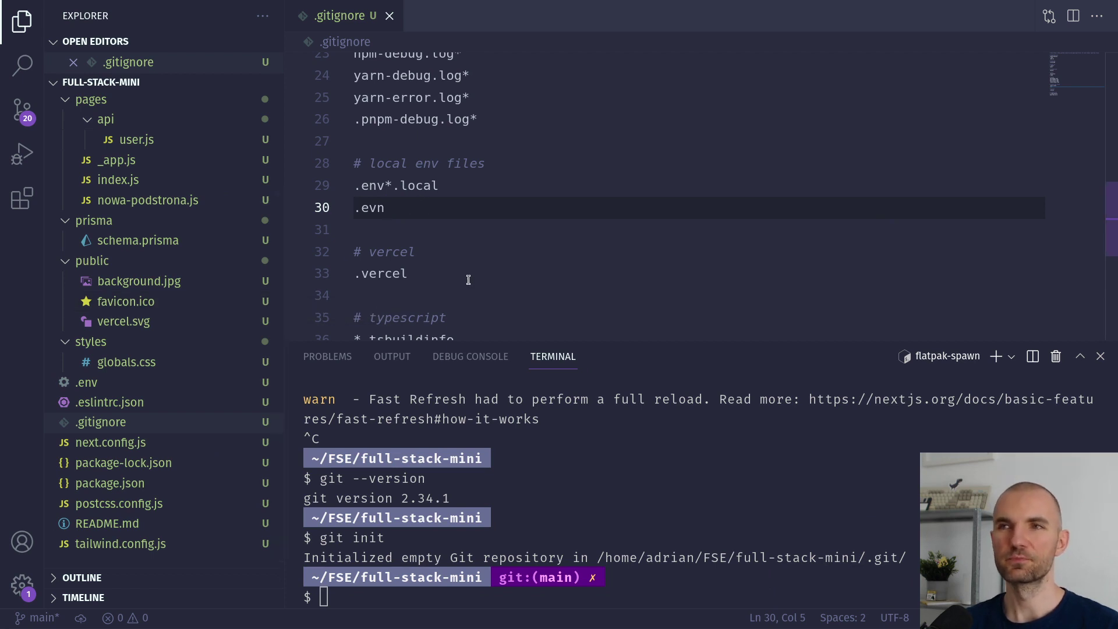
- Read through .gitignore once more and close its tab, leaving no files open
scroll(469, 287, down, 2)
scroll(468, 288, up, 2)
scroll(469, 288, up, 1)
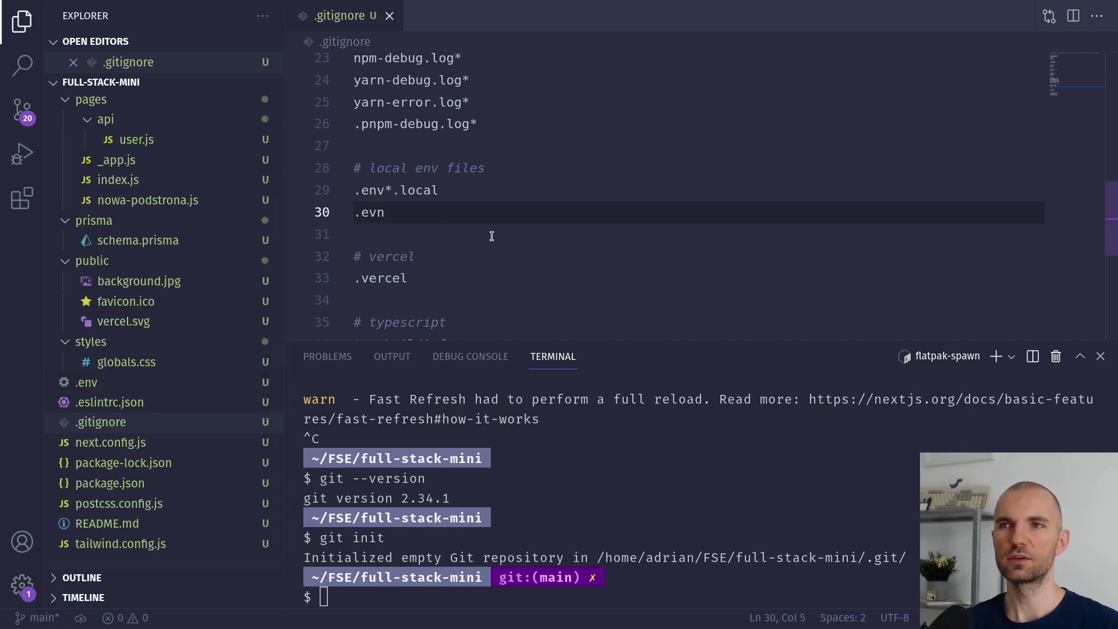
scroll(492, 236, down, 1)
scroll(493, 235, down, 2)
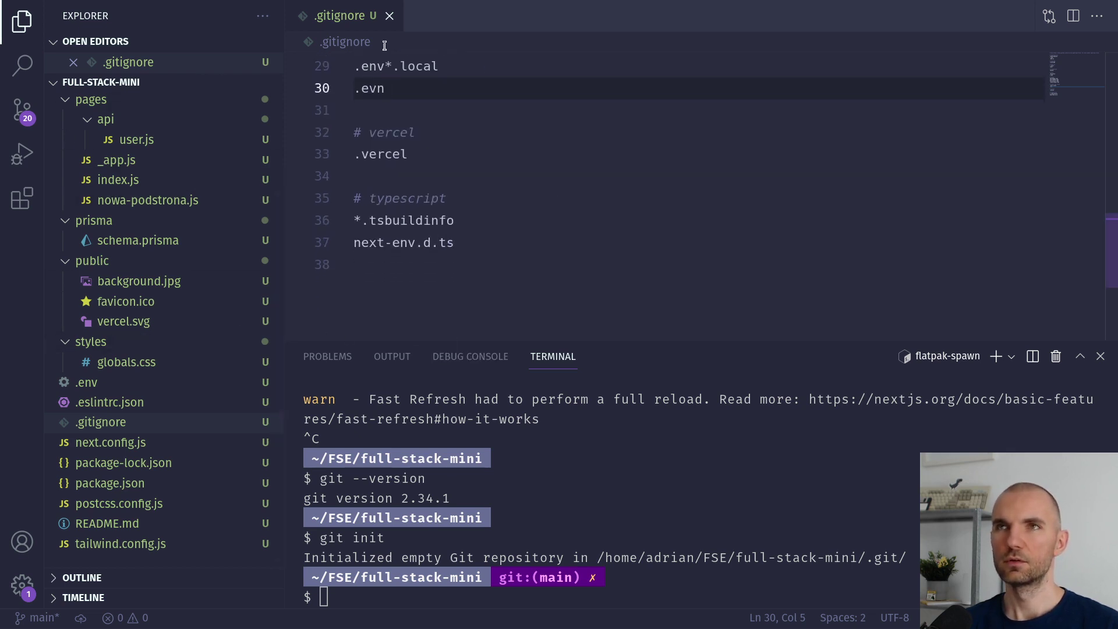
click(389, 14)
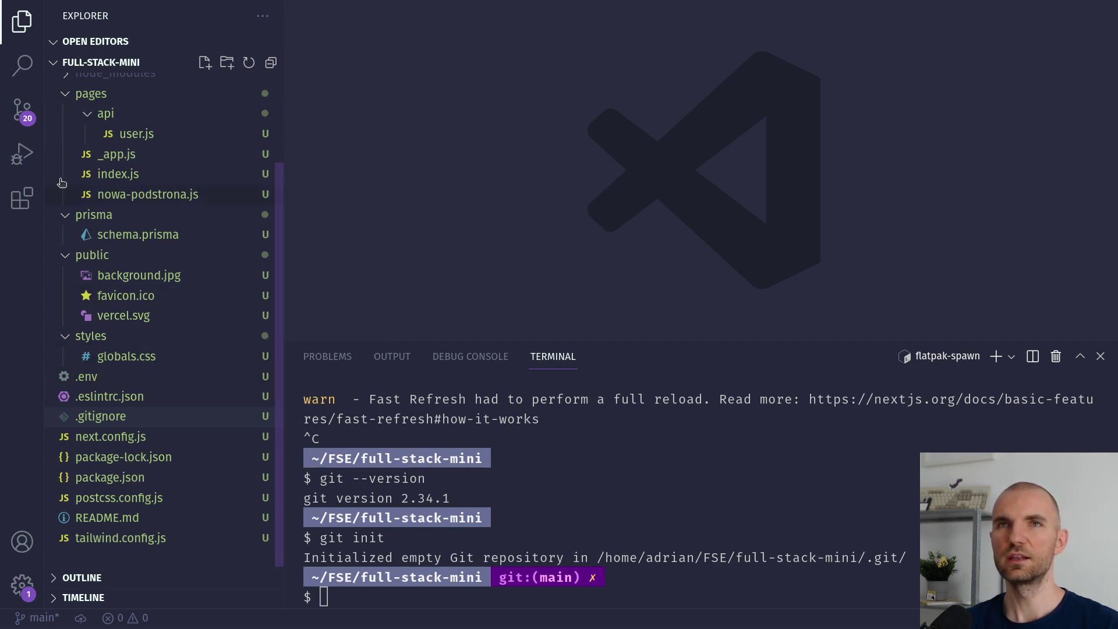
- Review the 20 untracked changes in Source Control, then reopen .gitignore from the Explorer
click(22, 109)
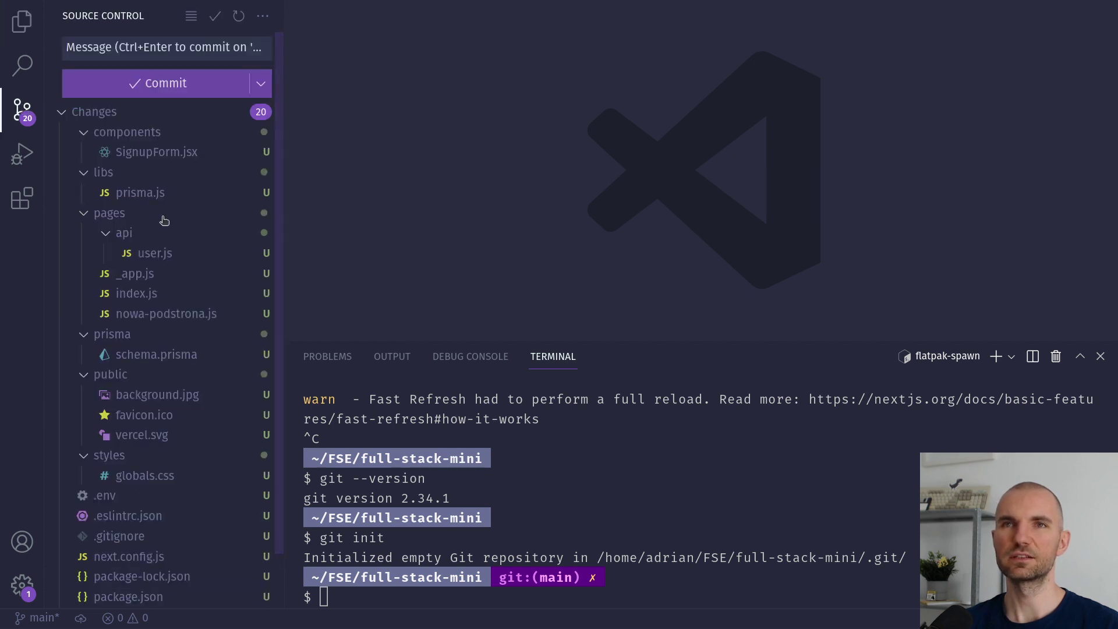
scroll(187, 330, down, 2)
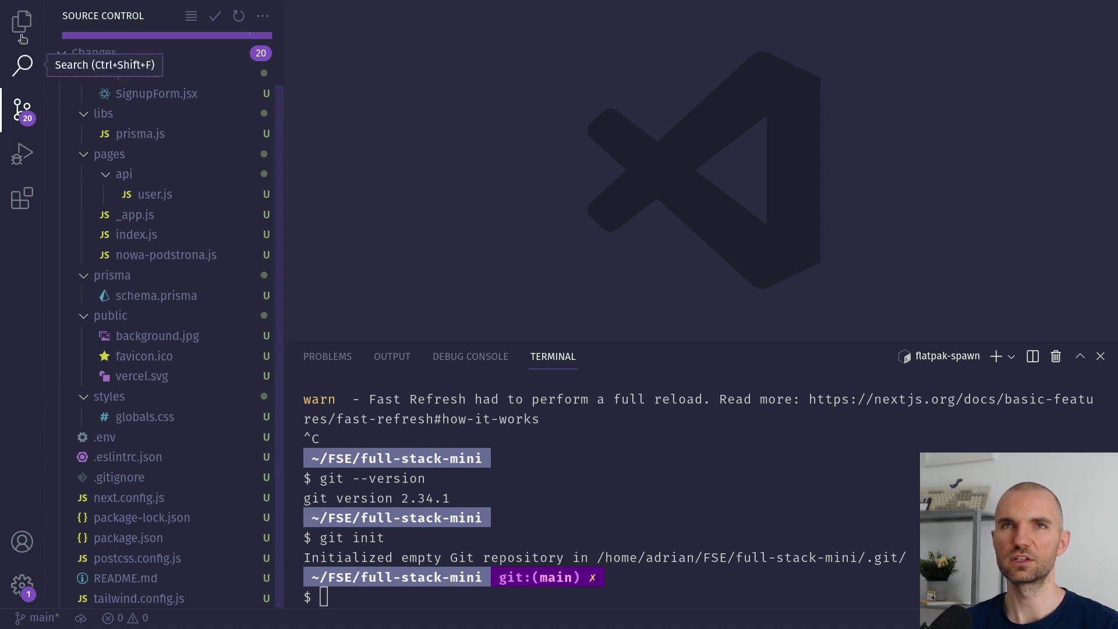
click(22, 22)
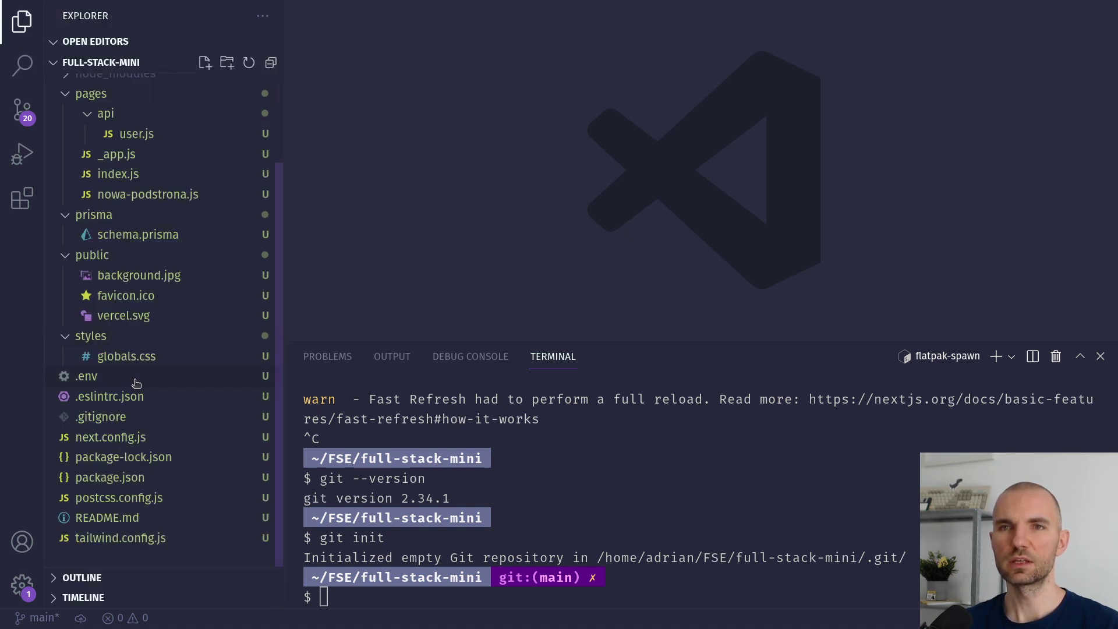
click(143, 417)
- Correct the .evn entry on line 30 to .env and save .gitignore
scroll(437, 172, up, 2)
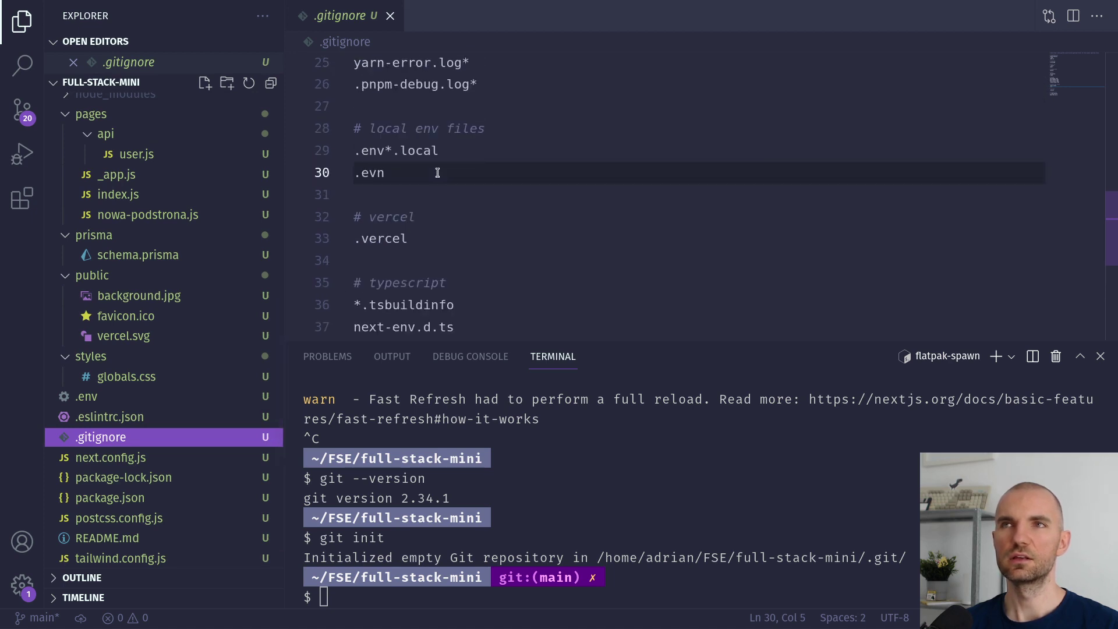
click(412, 170)
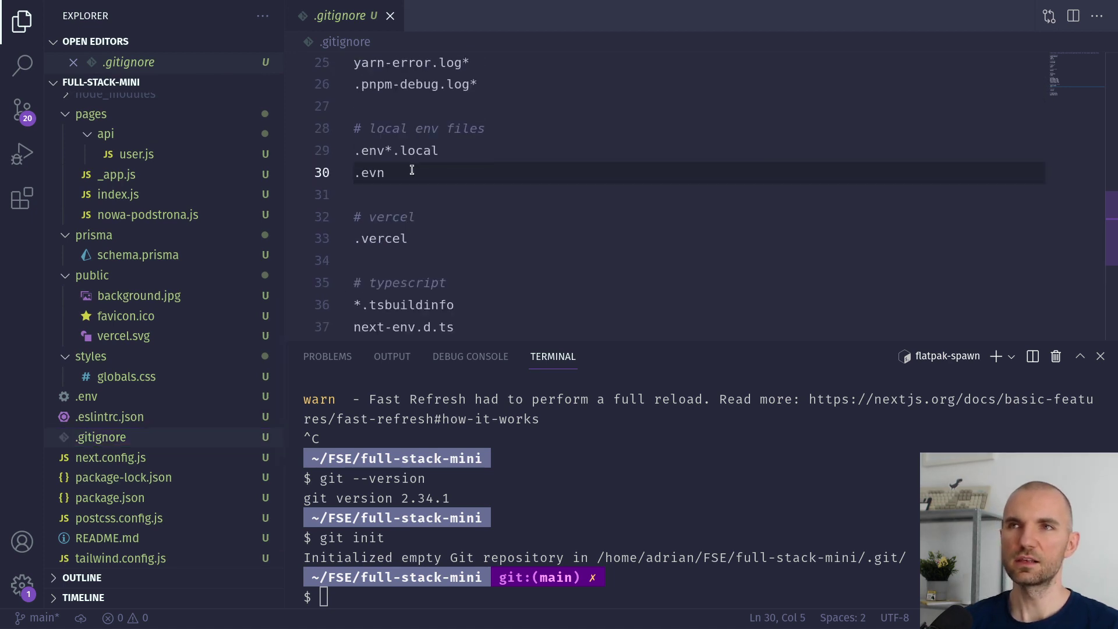
scroll(412, 169, up, 1)
key(BackSpace)
key(BackSpace)
text(nv)
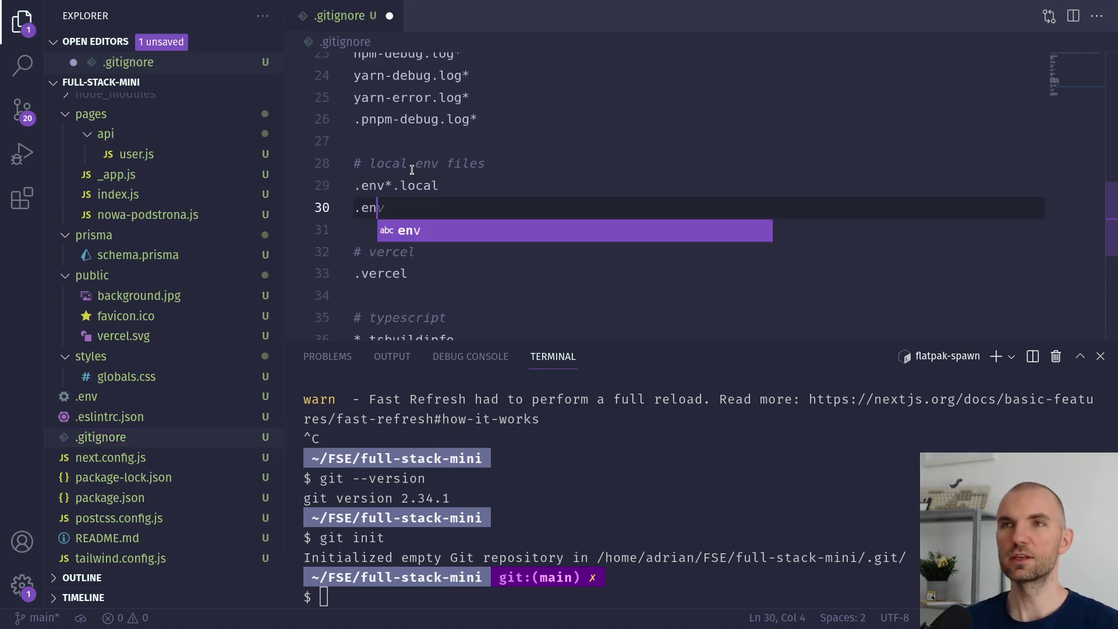
key(ctrl+s)
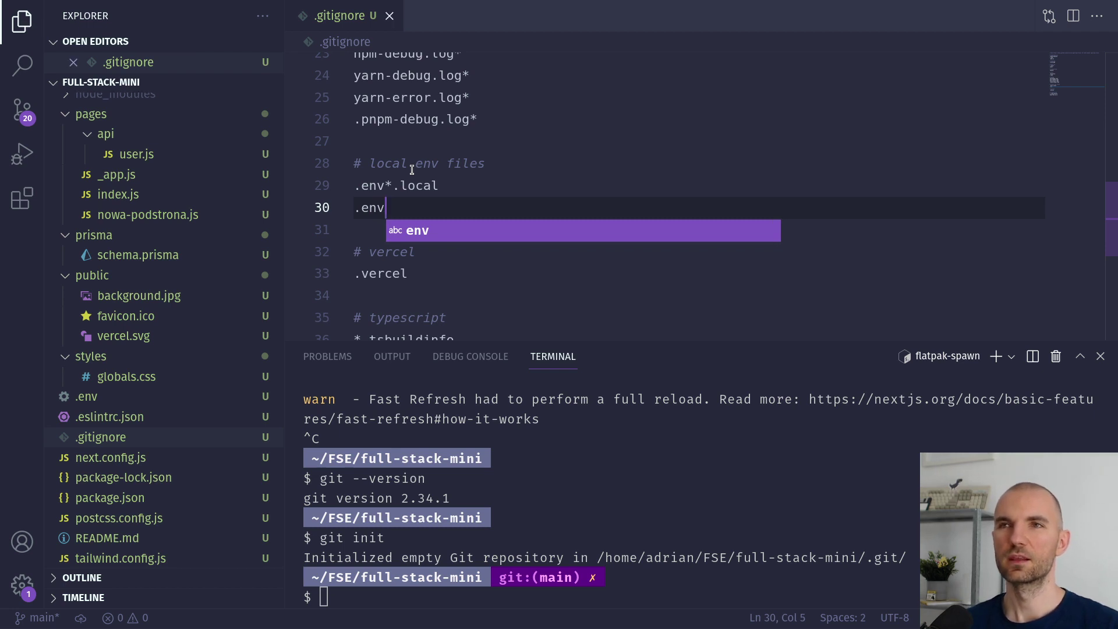
- Briefly recreate the .evn typo, undo back to .env, close the file, and enter git status
key(Escape)
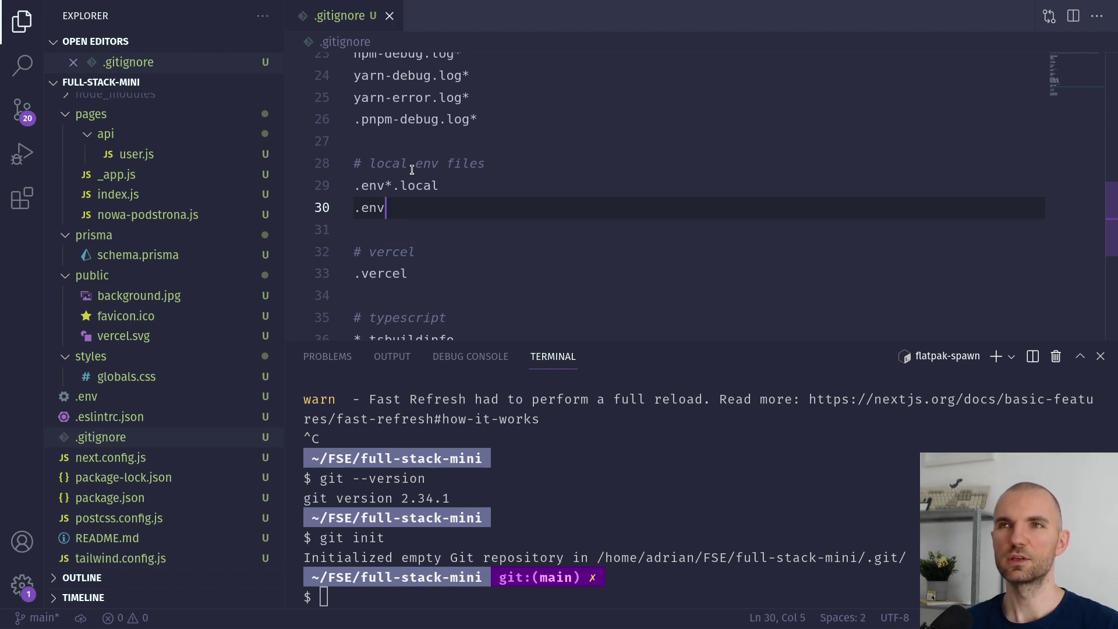
mouse_move(247, 87)
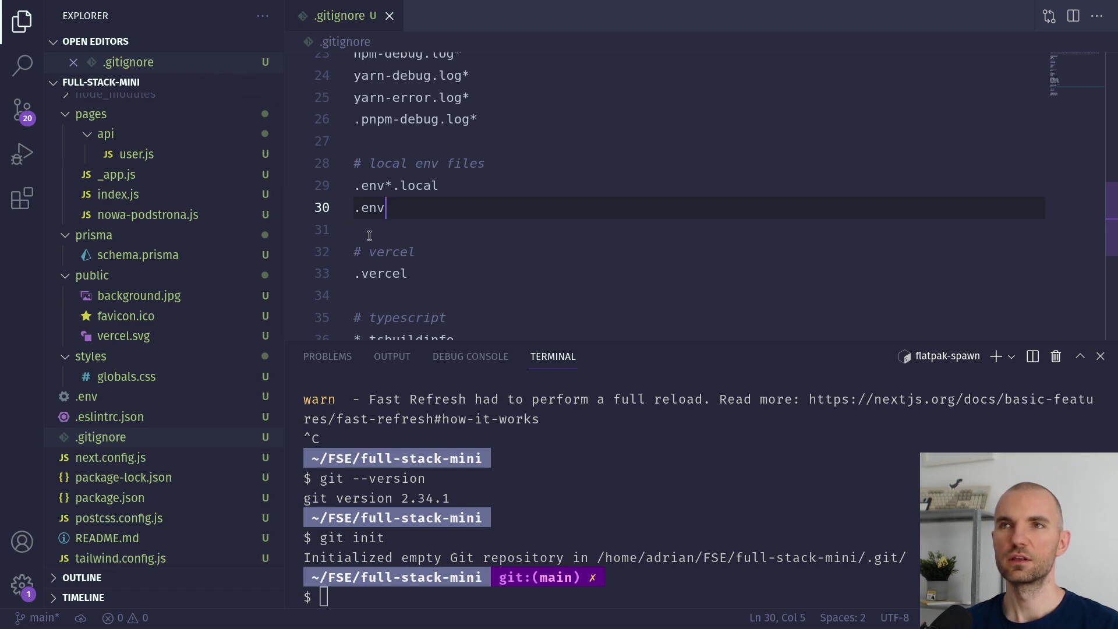
key(BackSpace)
key(BackSpace)
text(vn)
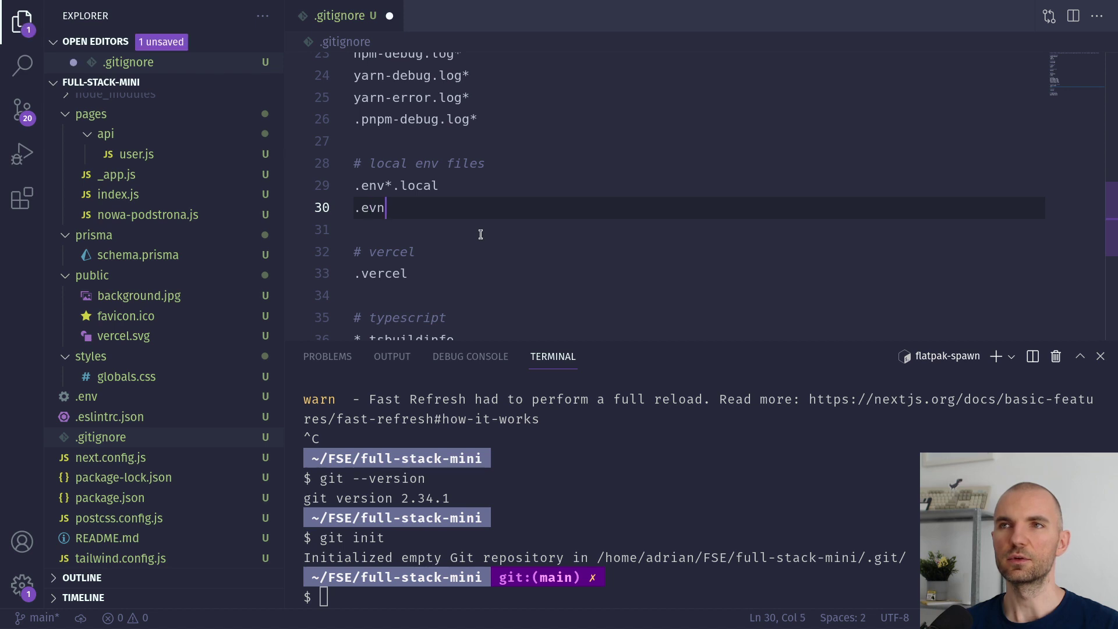
key(ctrl+z)
key(ctrl+z)
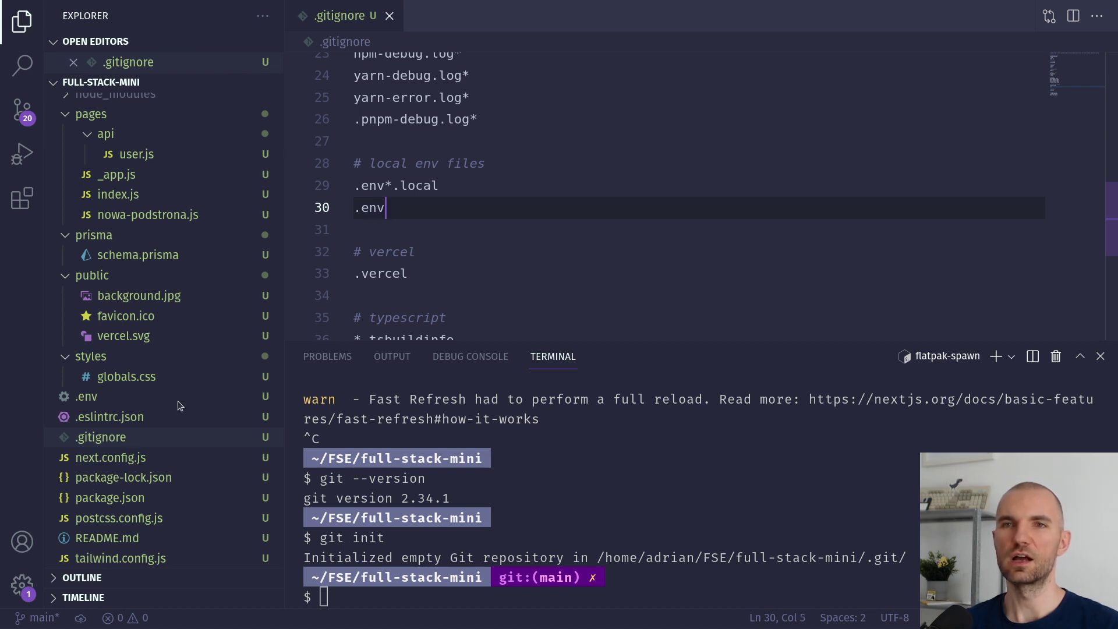
key(ctrl+w)
text(git )
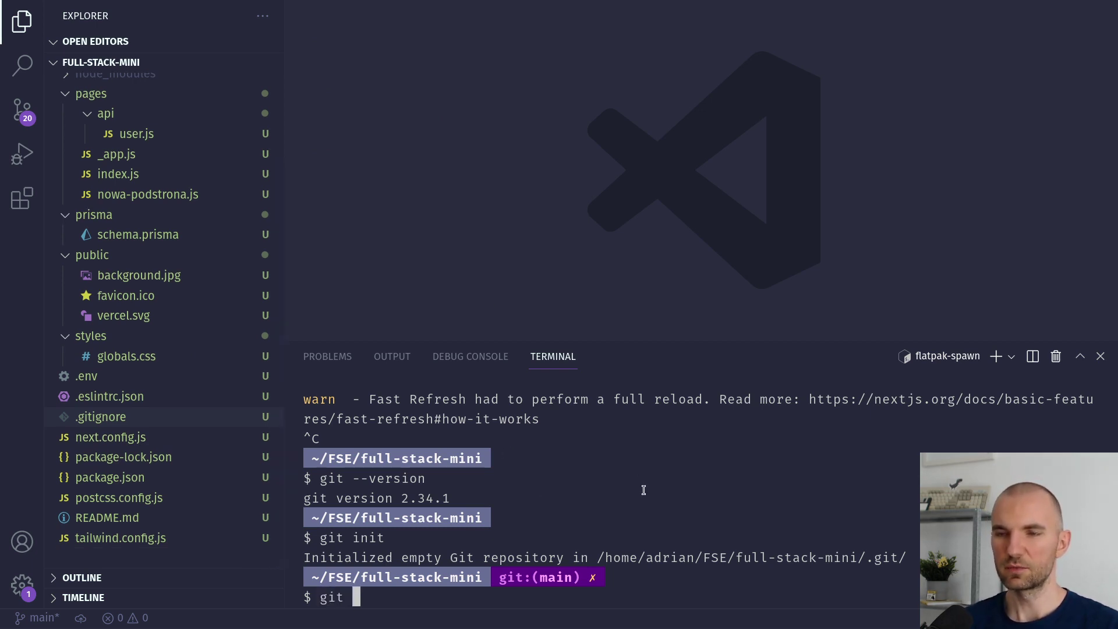
text(status)
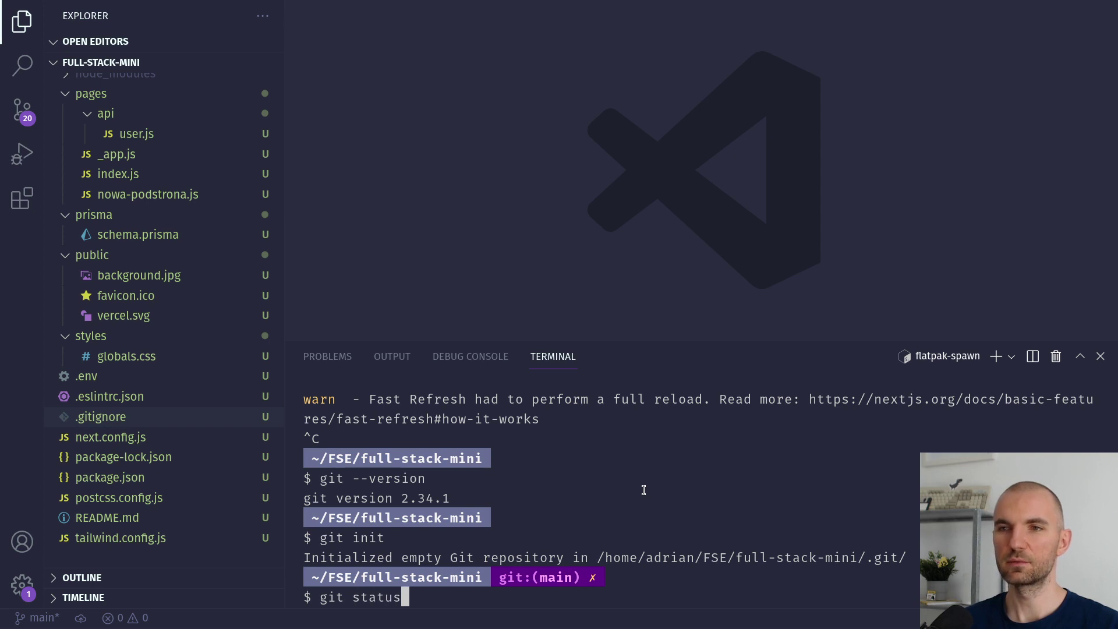
- Run git status and review the untracked files, with nothing yet added to commit
key(Return)
scroll(486, 482, up, 2)
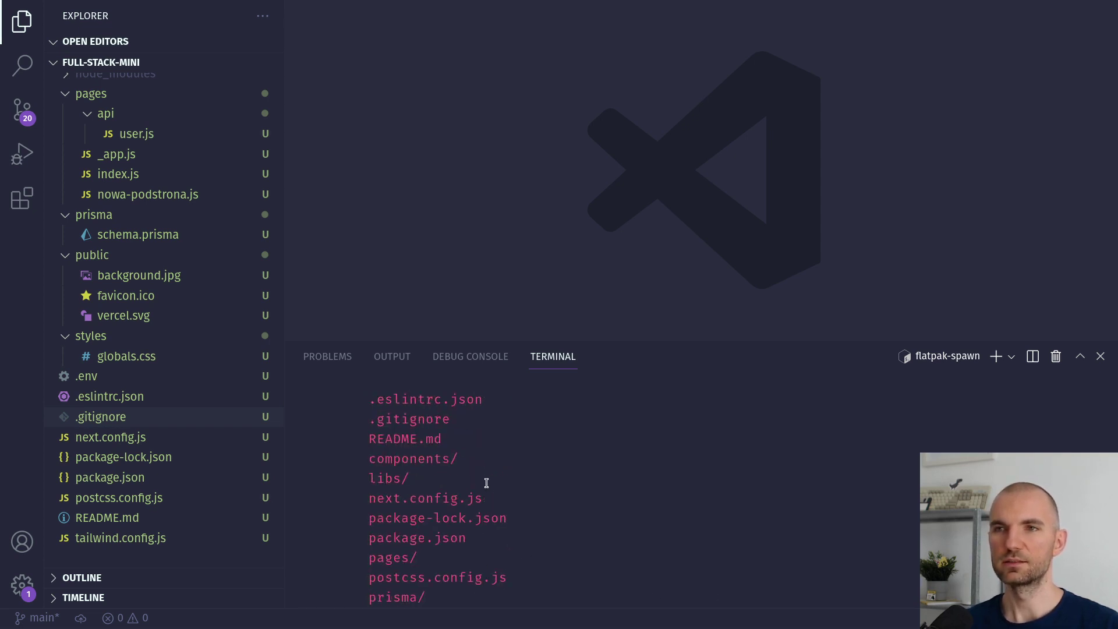
scroll(486, 483, up, 2)
scroll(486, 482, down, 3)
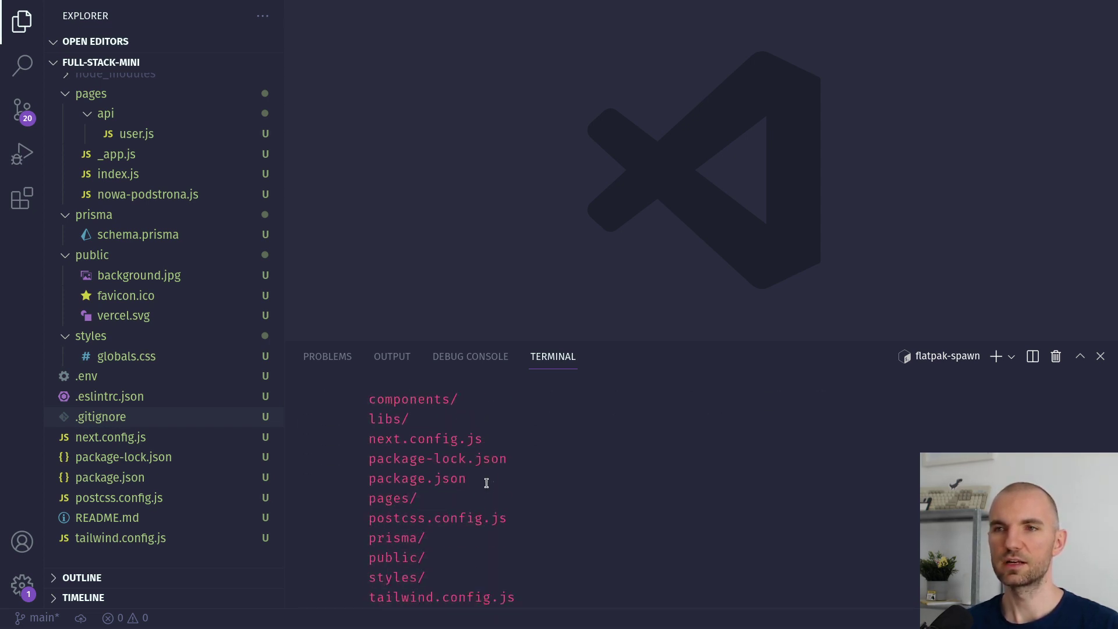
scroll(481, 500, down, 1)
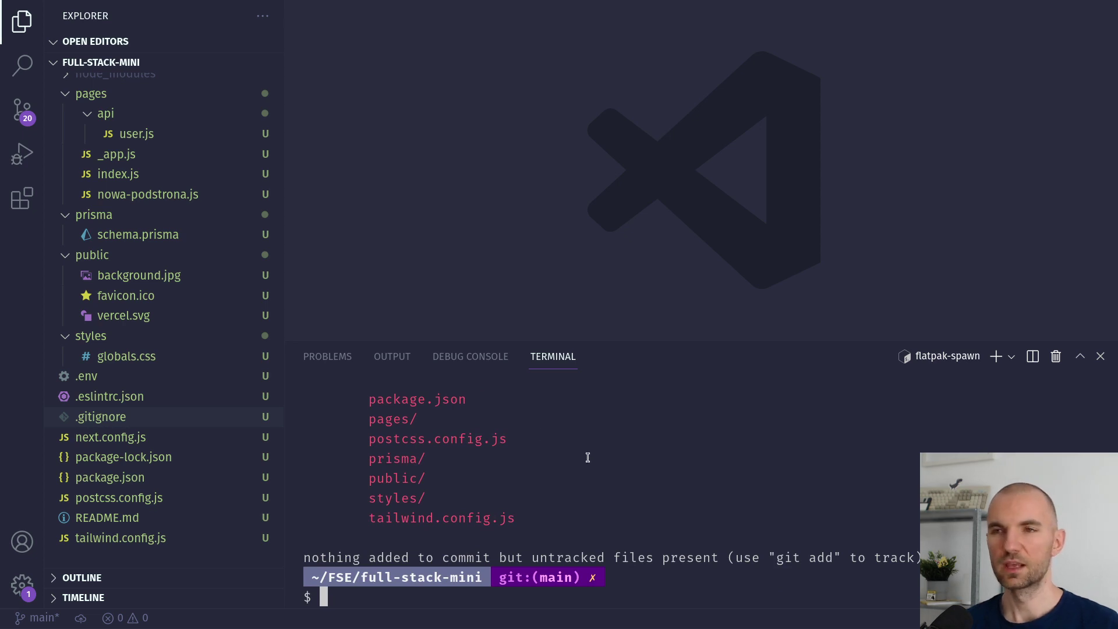
scroll(421, 445, up, 2)
scroll(421, 445, down, 2)
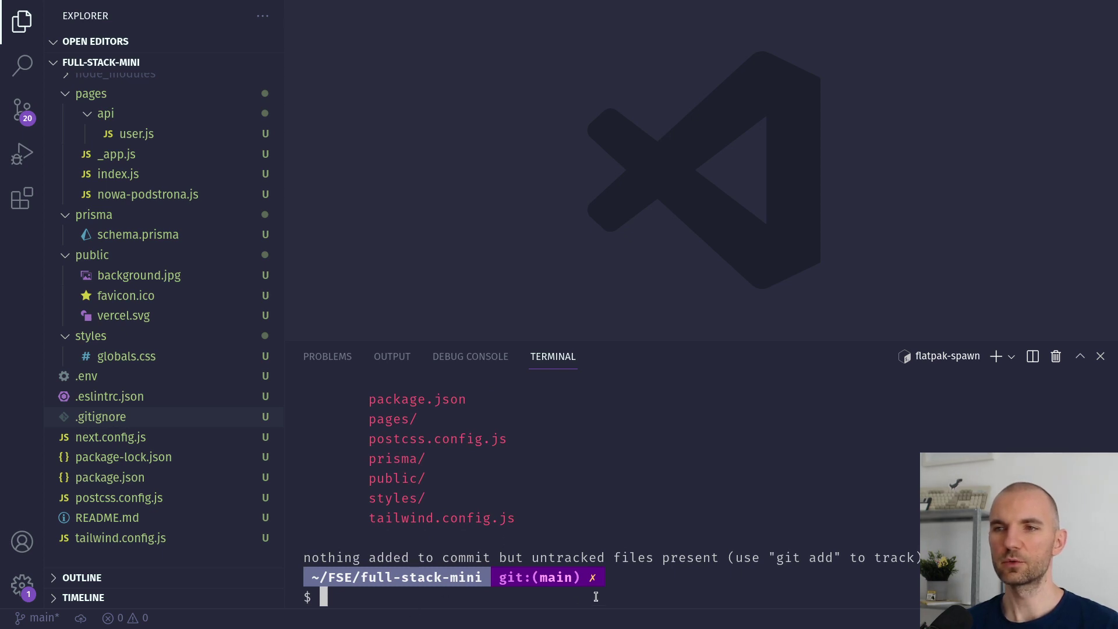
- Show Source Control and scroll the 20 untracked changes across components, pages, prisma, public and styles
click(13, 108)
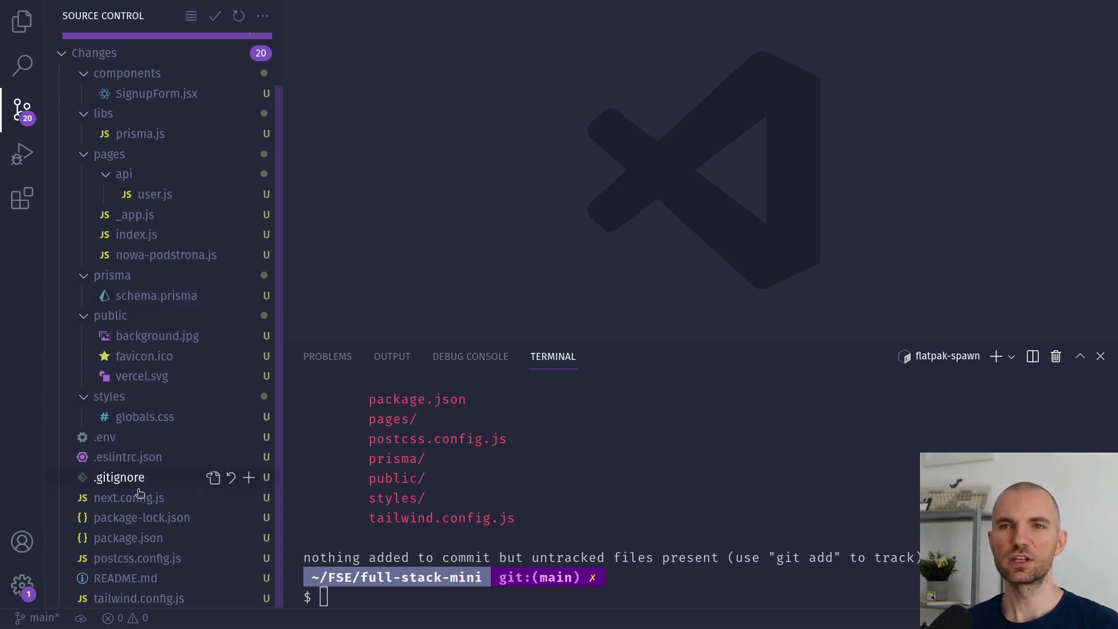
scroll(168, 366, up, 2)
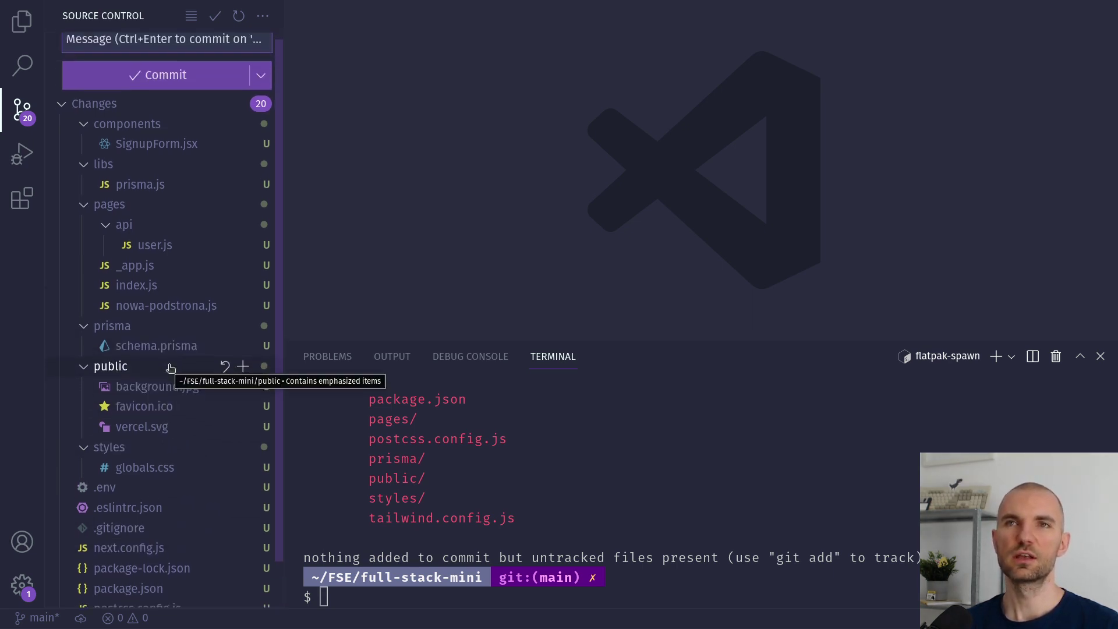
scroll(169, 367, down, 2)
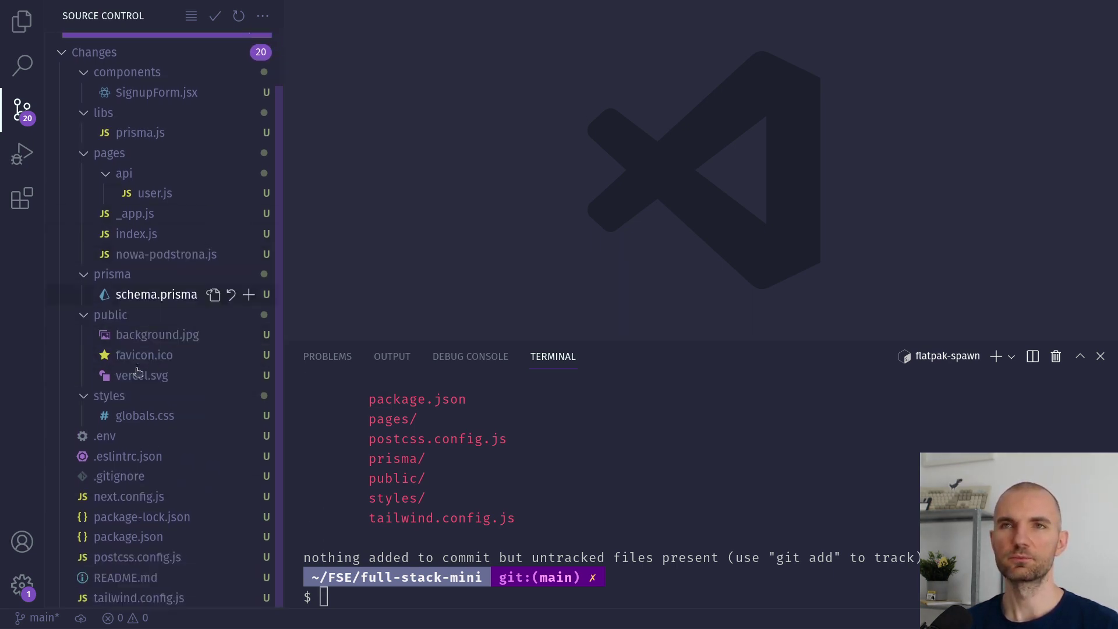
scroll(170, 235, up, 2)
scroll(170, 236, up, 1)
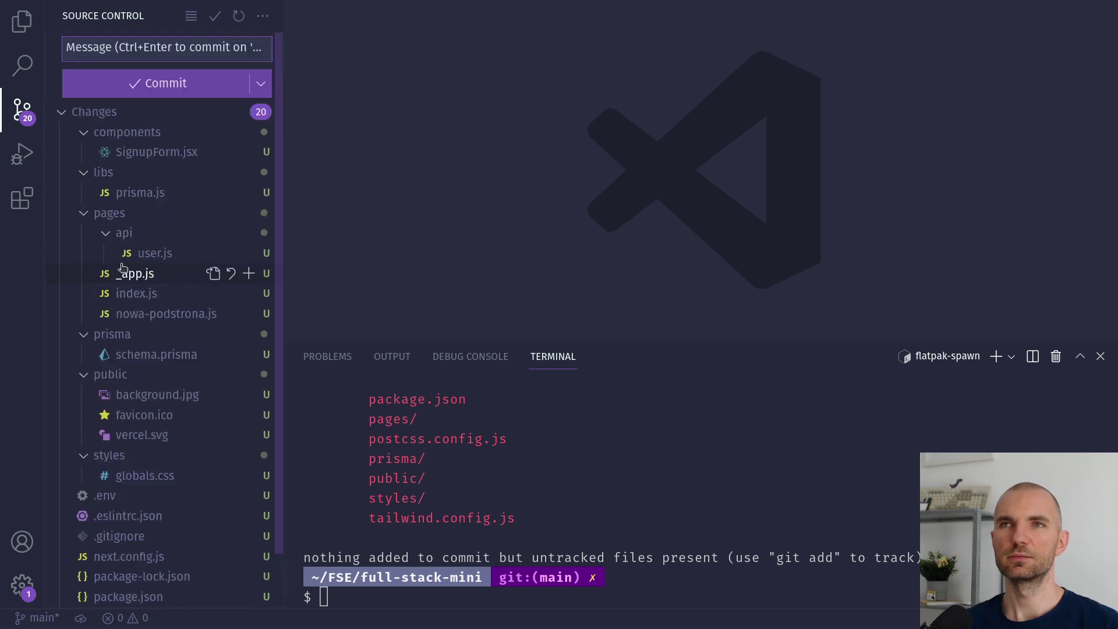
- Stage all changes (19 staged) and read the git output explaining .env was ignored by .gitignore
click(235, 111)
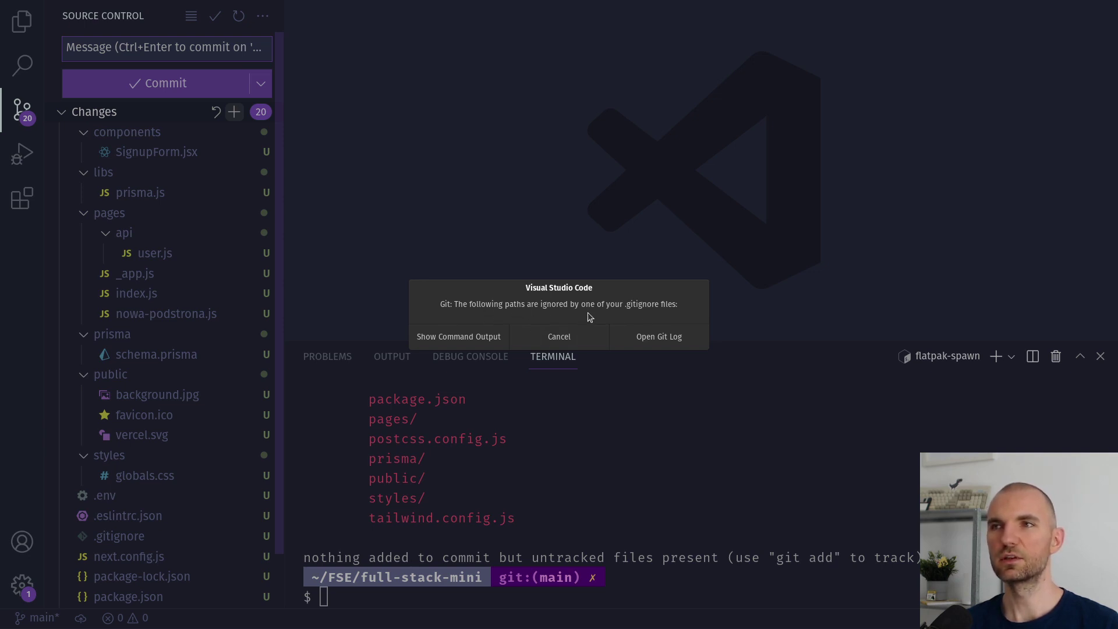
click(473, 346)
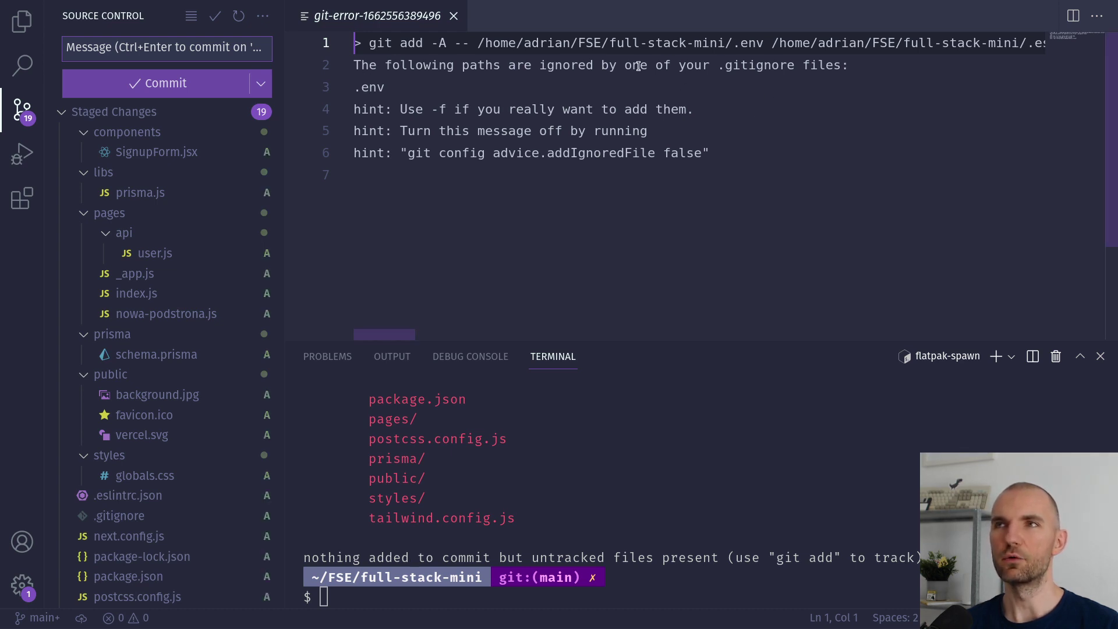
click(766, 65)
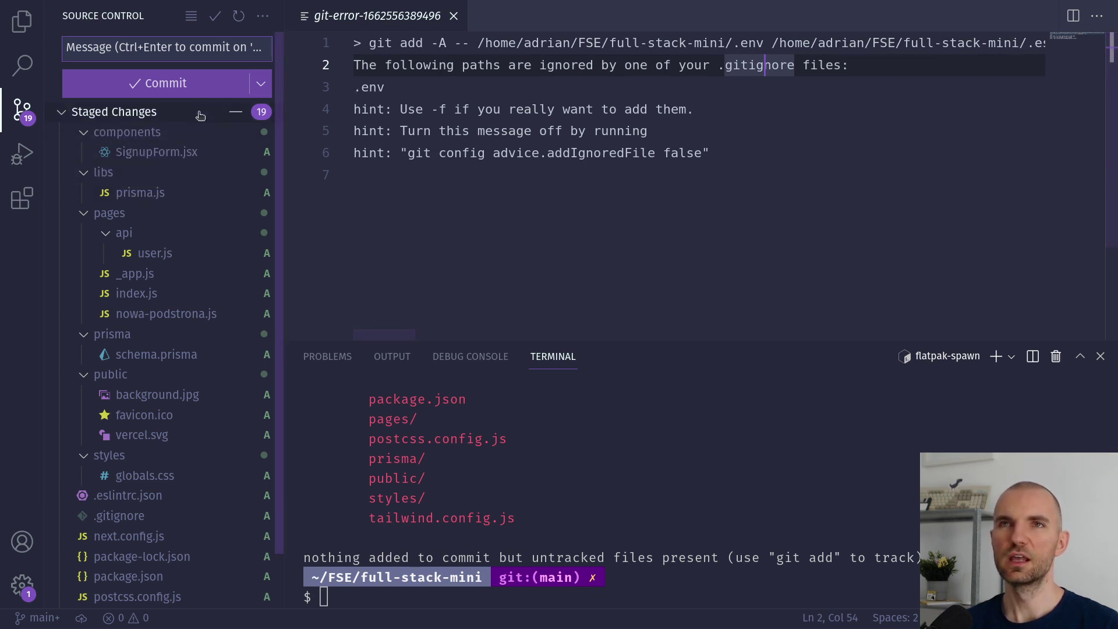
scroll(175, 349, down, 2)
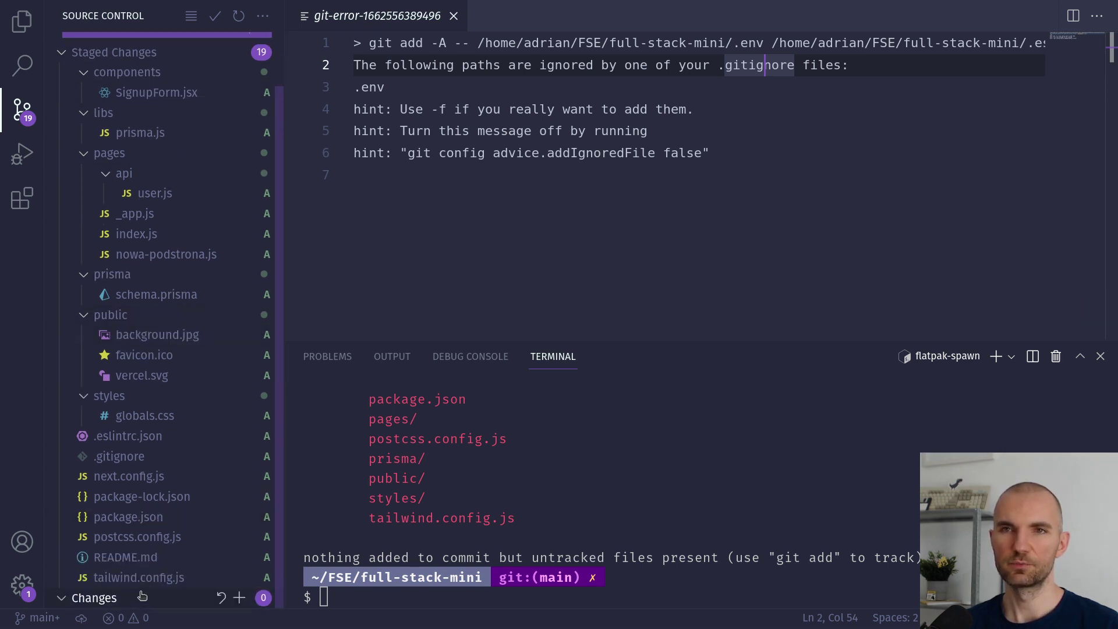
scroll(227, 419, up, 2)
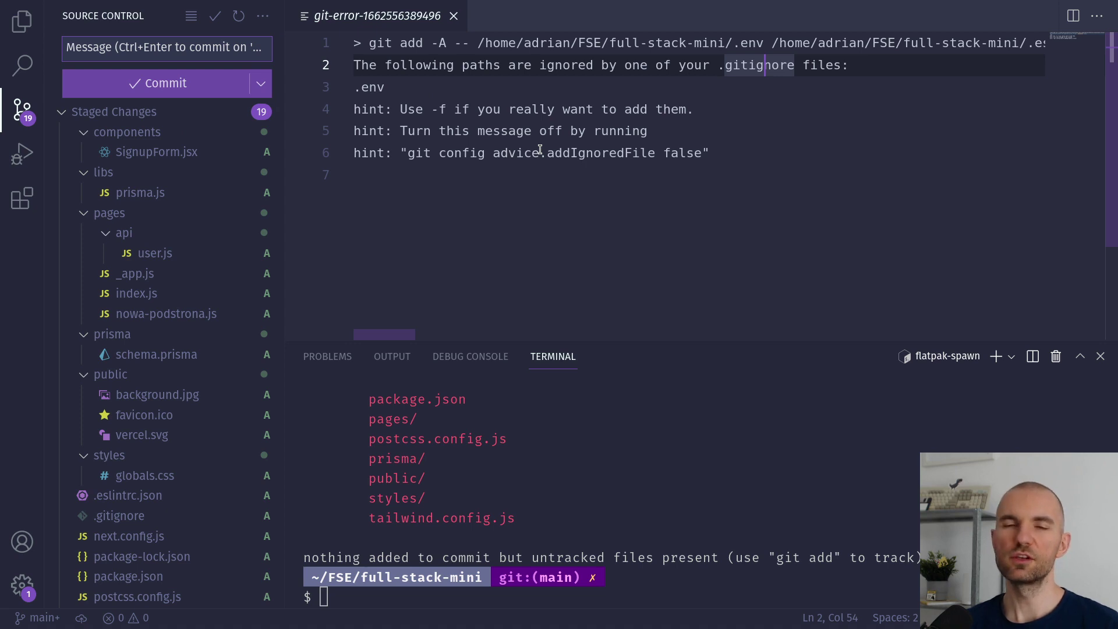
click(454, 16)
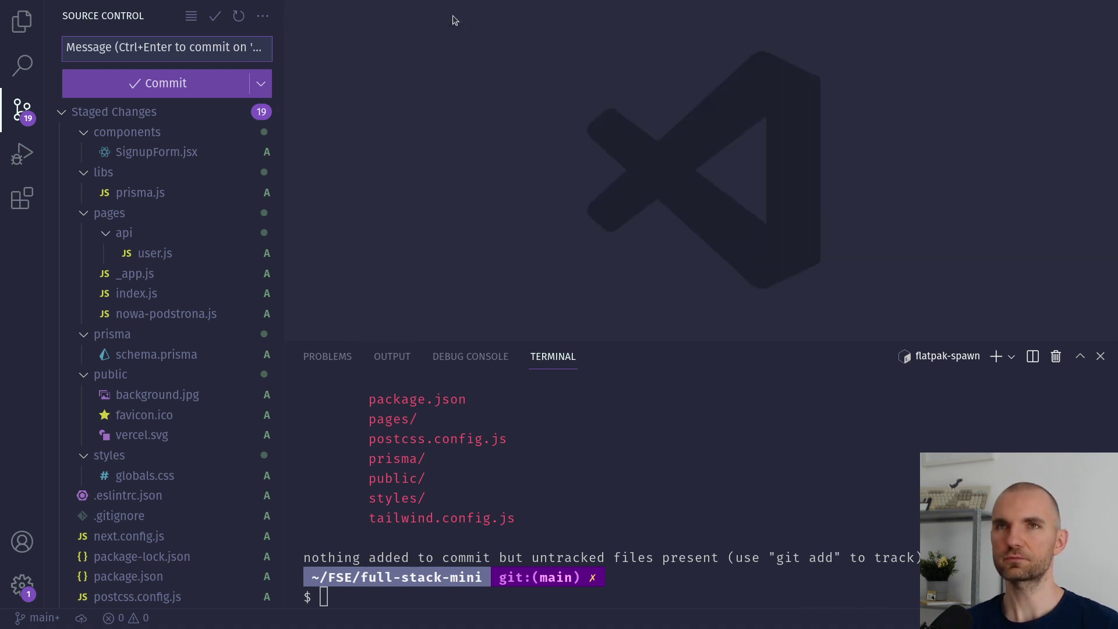
scroll(156, 305, down, 2)
scroll(156, 306, up, 2)
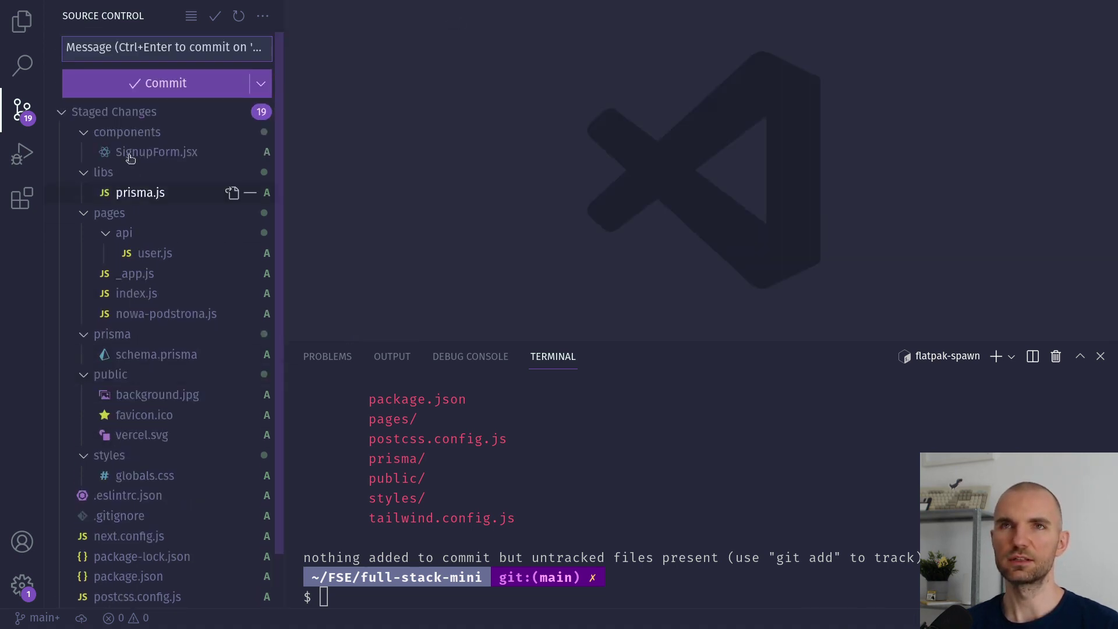
scroll(146, 395, down, 2)
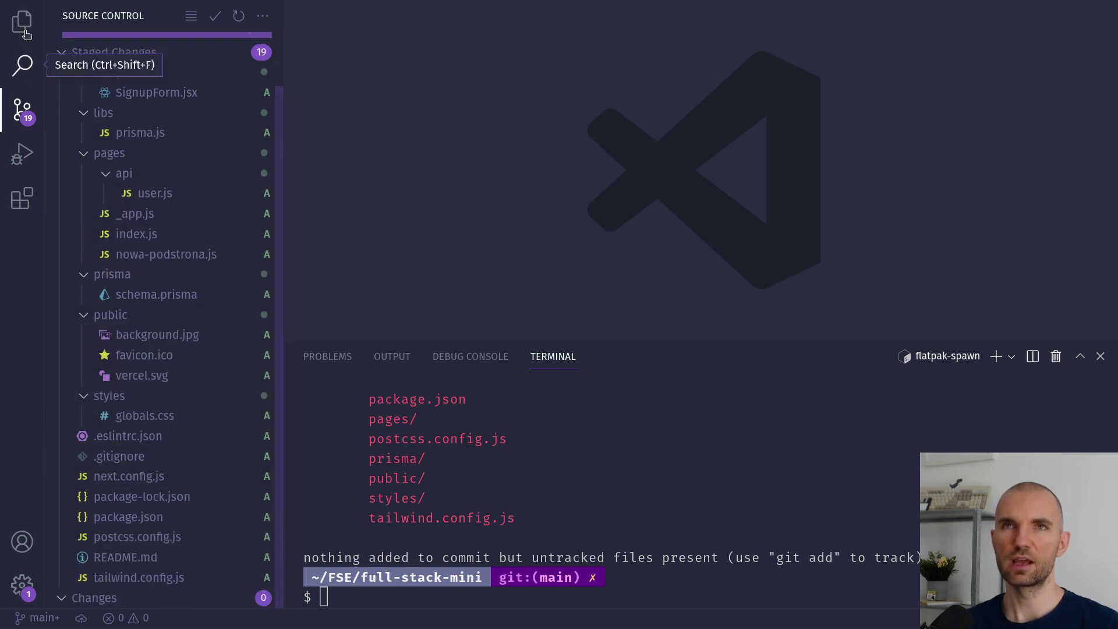
click(21, 25)
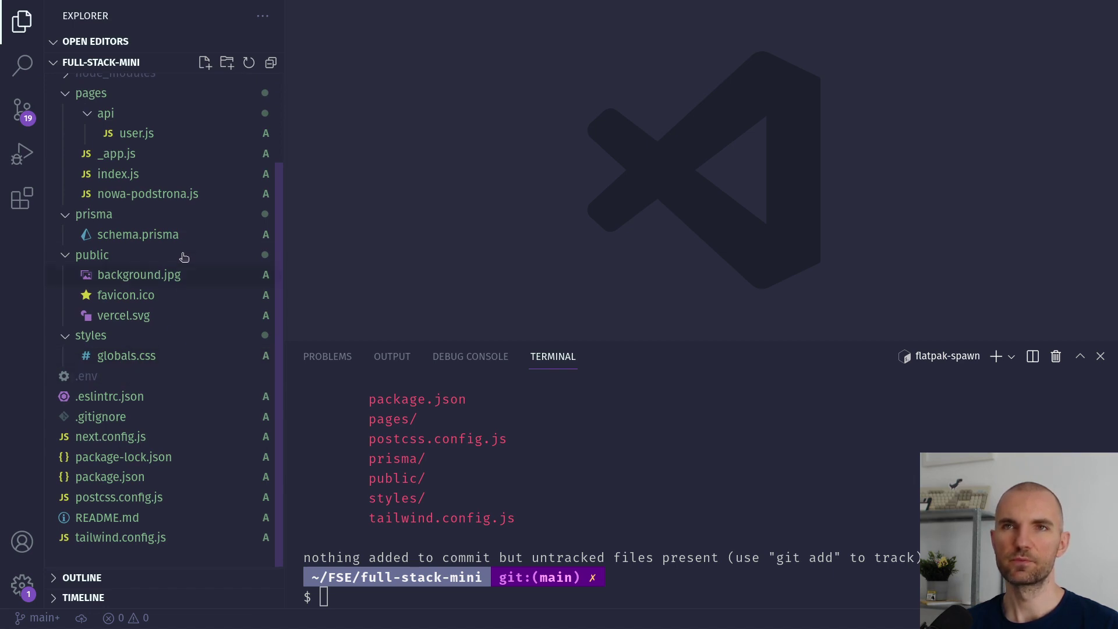
scroll(173, 319, up, 3)
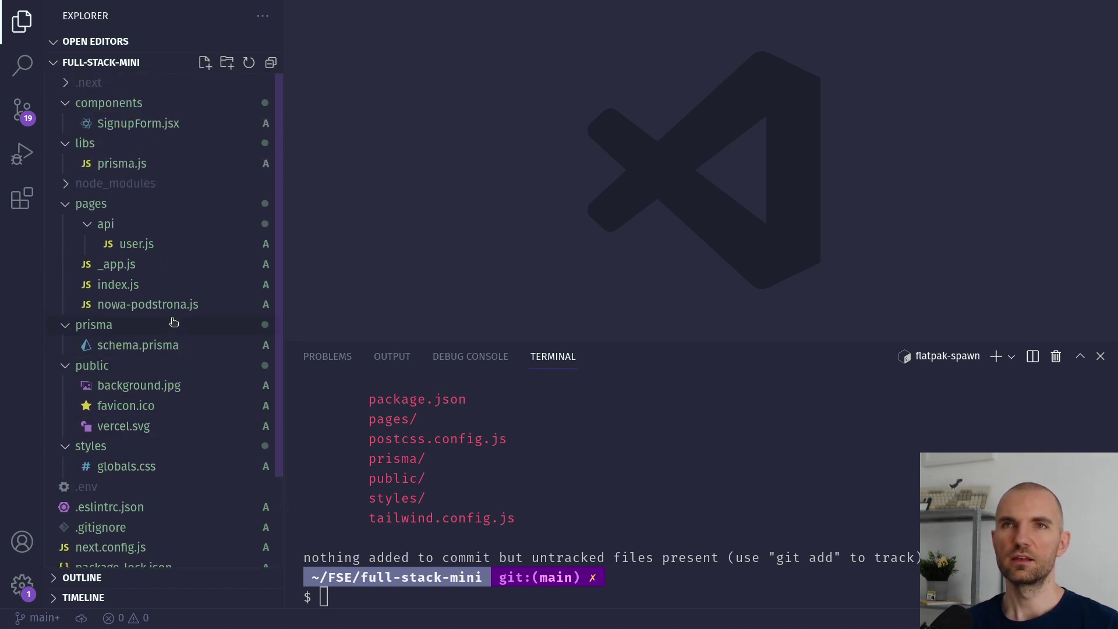
click(22, 110)
scroll(227, 209, up, 2)
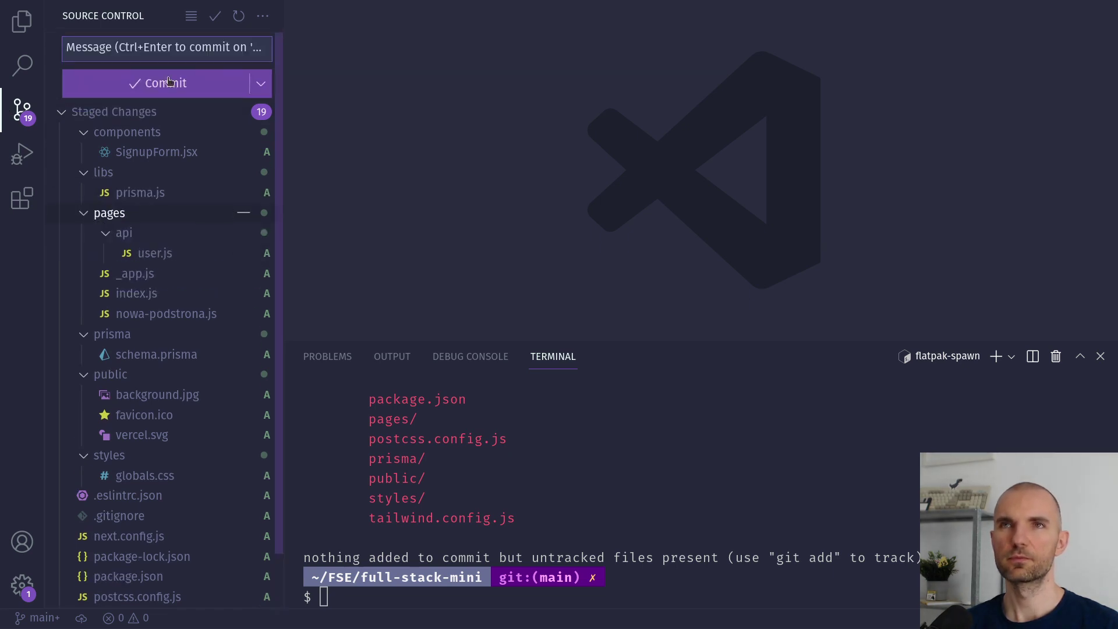
scroll(174, 282, down, 2)
scroll(170, 294, up, 2)
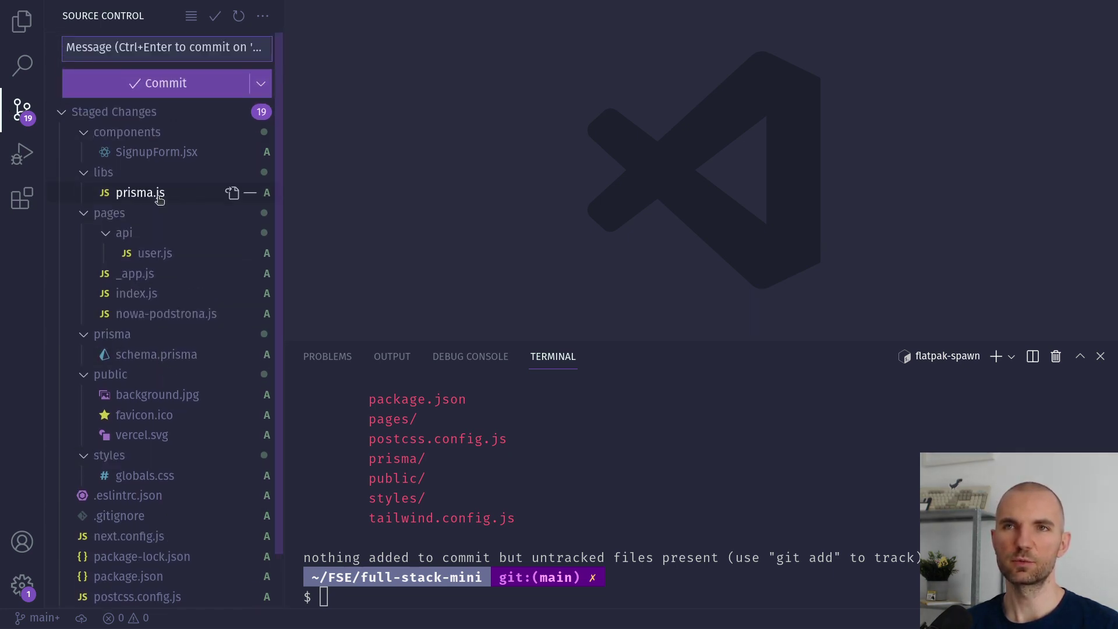
scroll(156, 192, down, 2)
scroll(178, 401, up, 2)
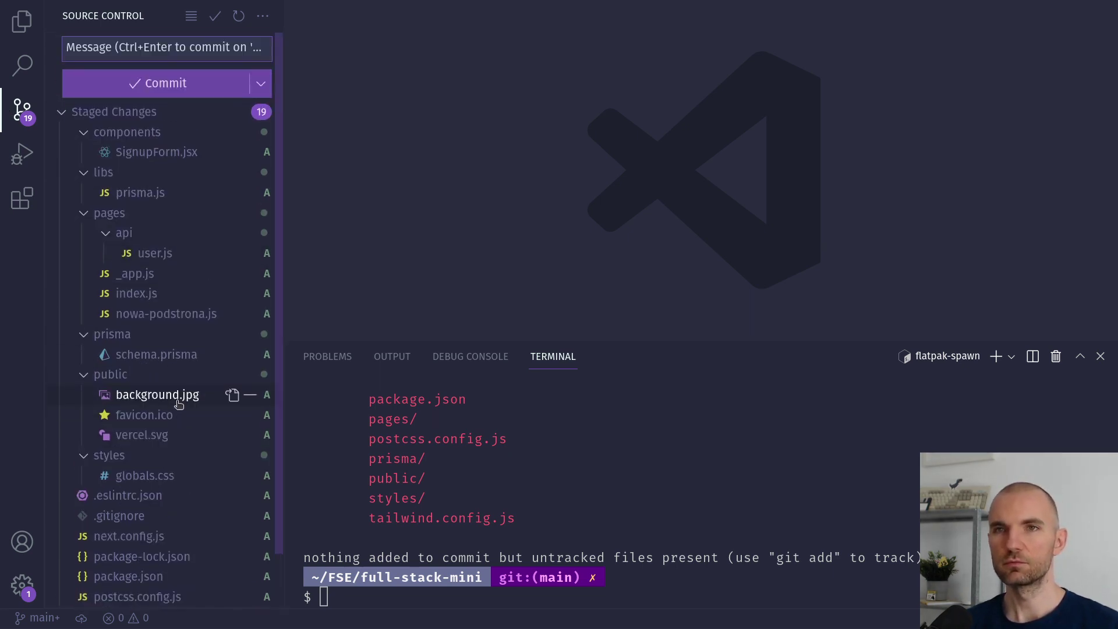
click(174, 51)
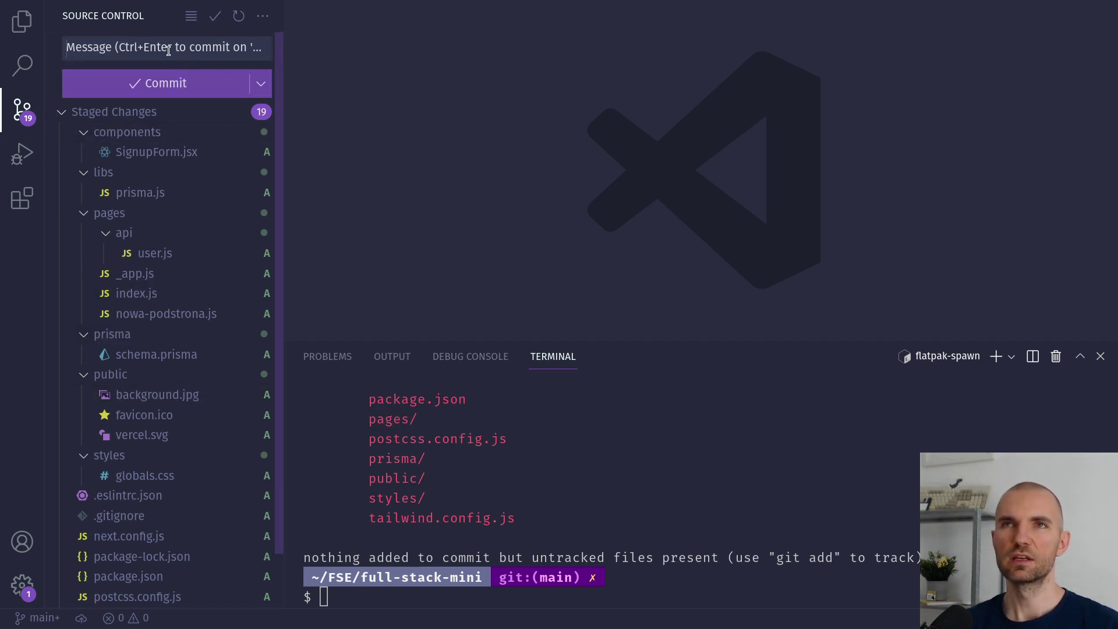
- Run git status in the terminal to list the staged new files, then partly retype a git command
click(660, 452)
text(git status)
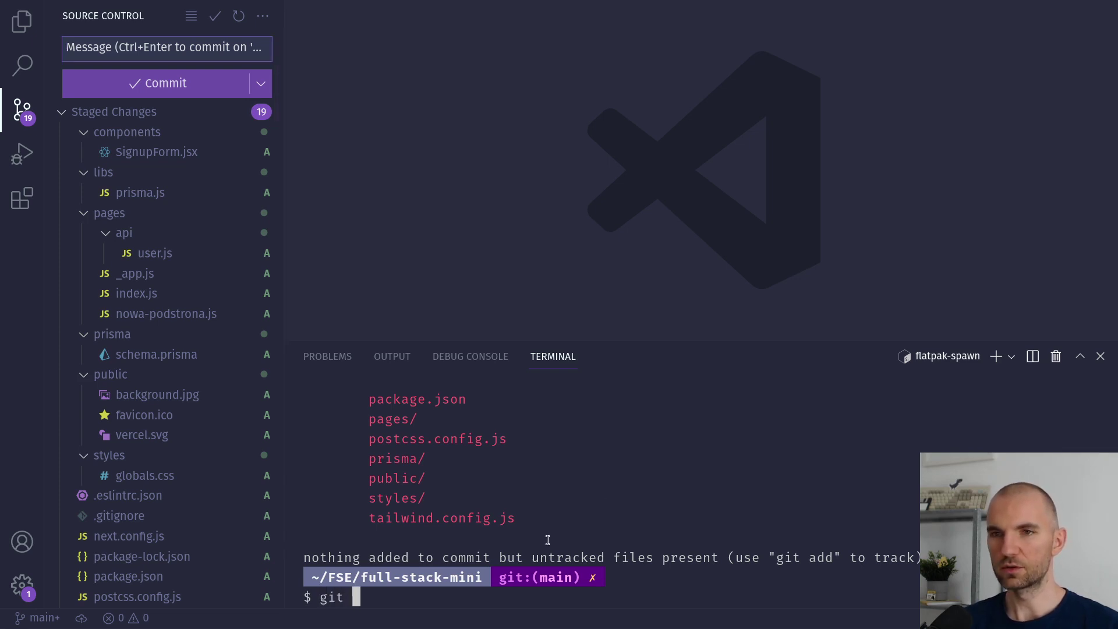
key(Return)
scroll(474, 494, up, 5)
scroll(475, 549, down, 5)
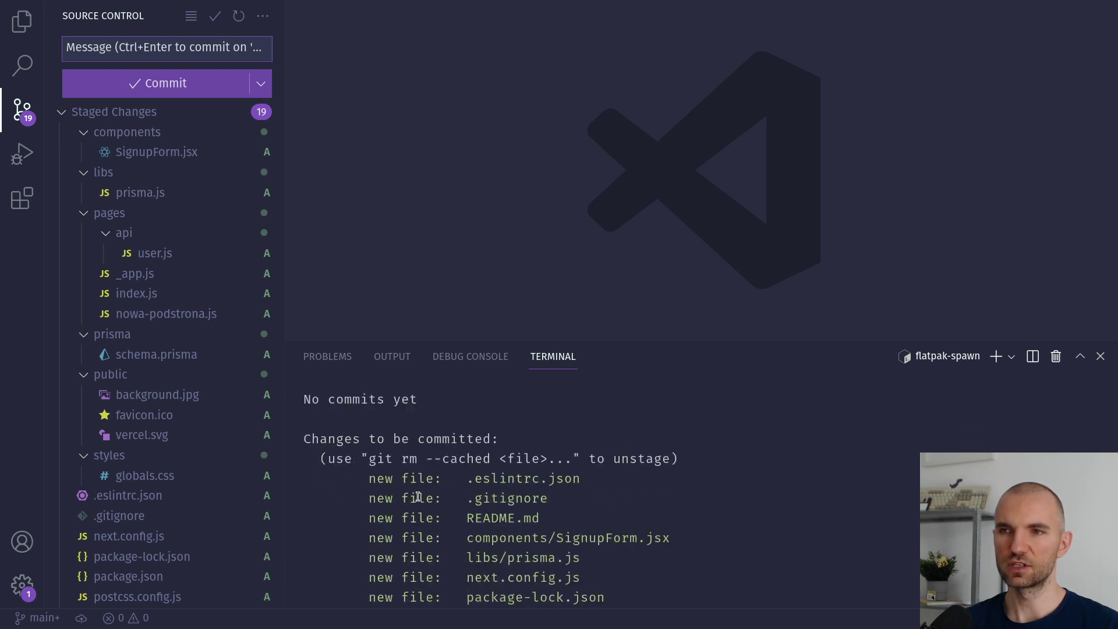
text(git commit)
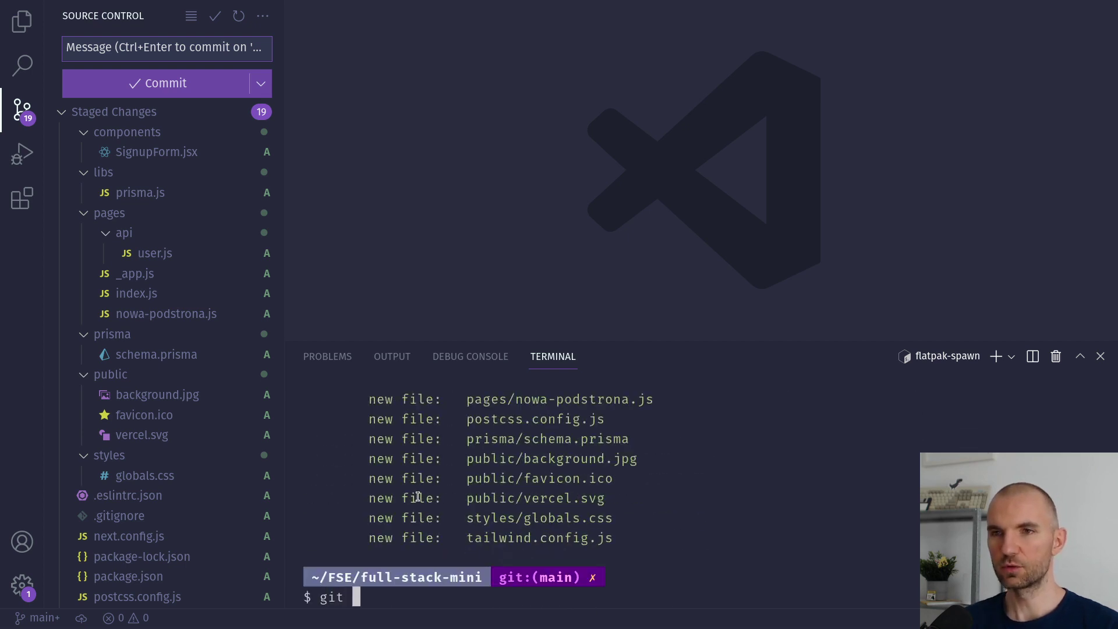
key(BackSpace)
key(BackSpace)
key(BackSpace)
key(BackSpace)
key(BackSpace)
key(BackSpace)
key(BackSpace)
key(BackSpace)
key(BackSpace)
key(BackSpace)
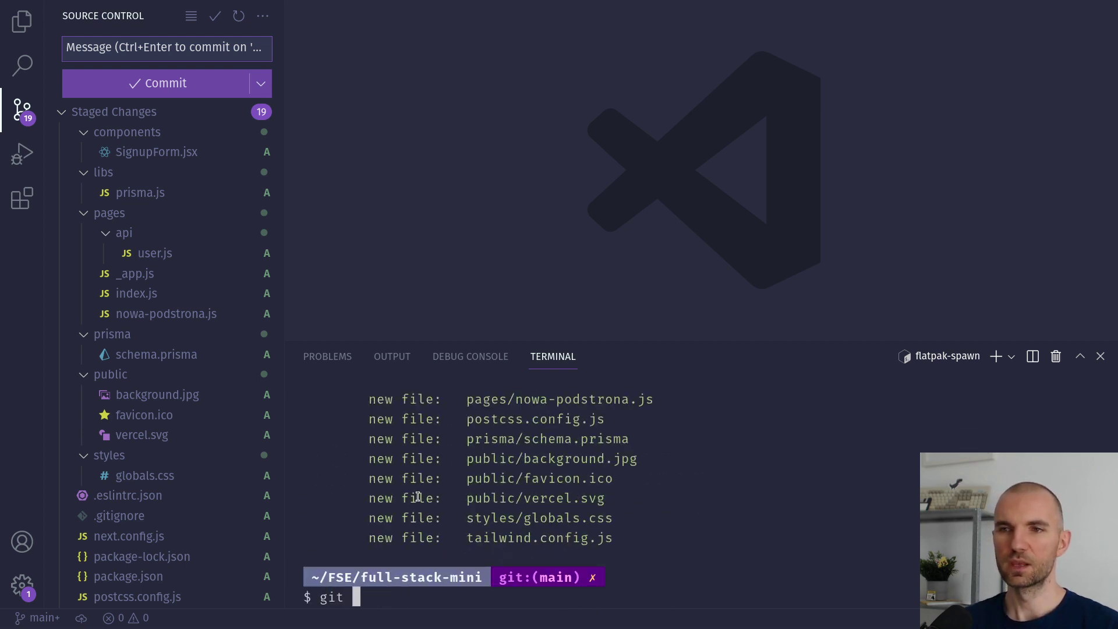
text(git)
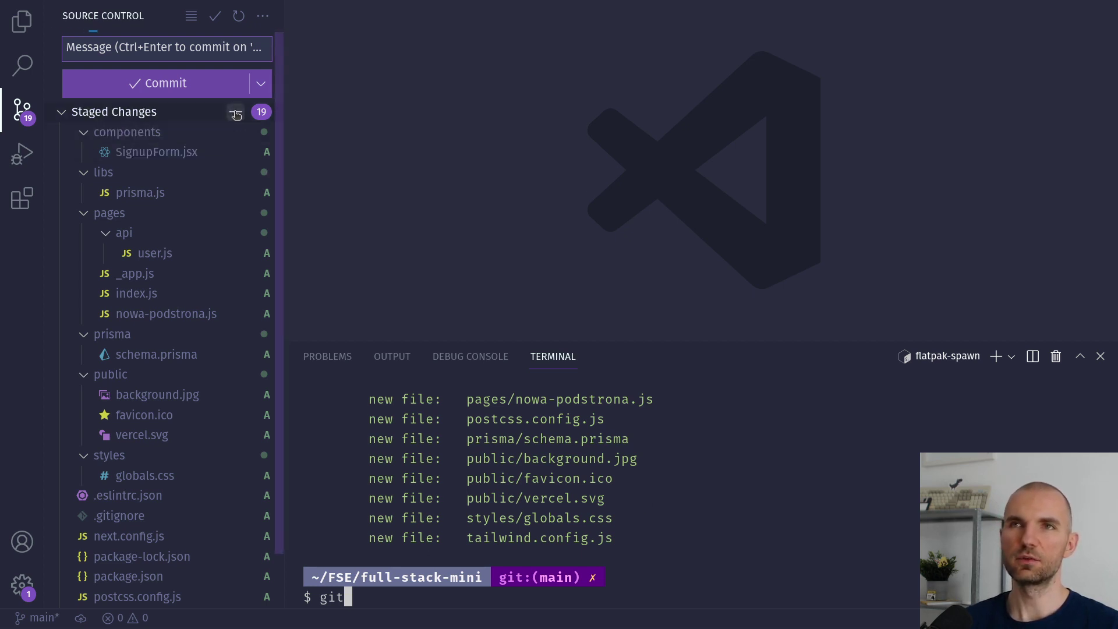
- Unstage all 19 staged files with Unstage All Changes
click(236, 114)
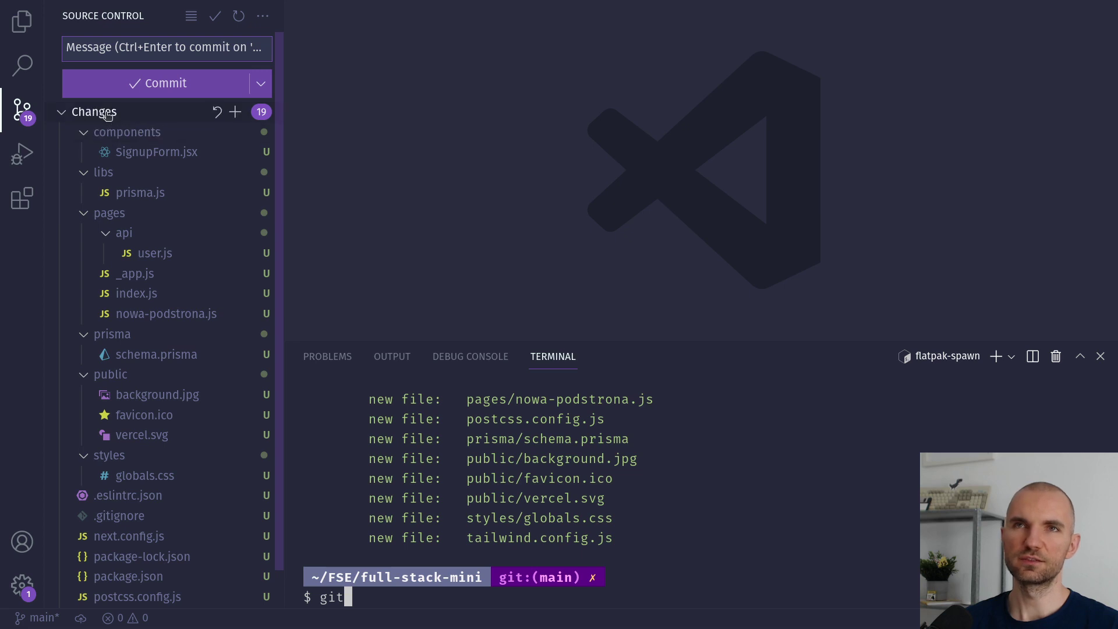
scroll(163, 346, down, 1)
scroll(165, 357, up, 1)
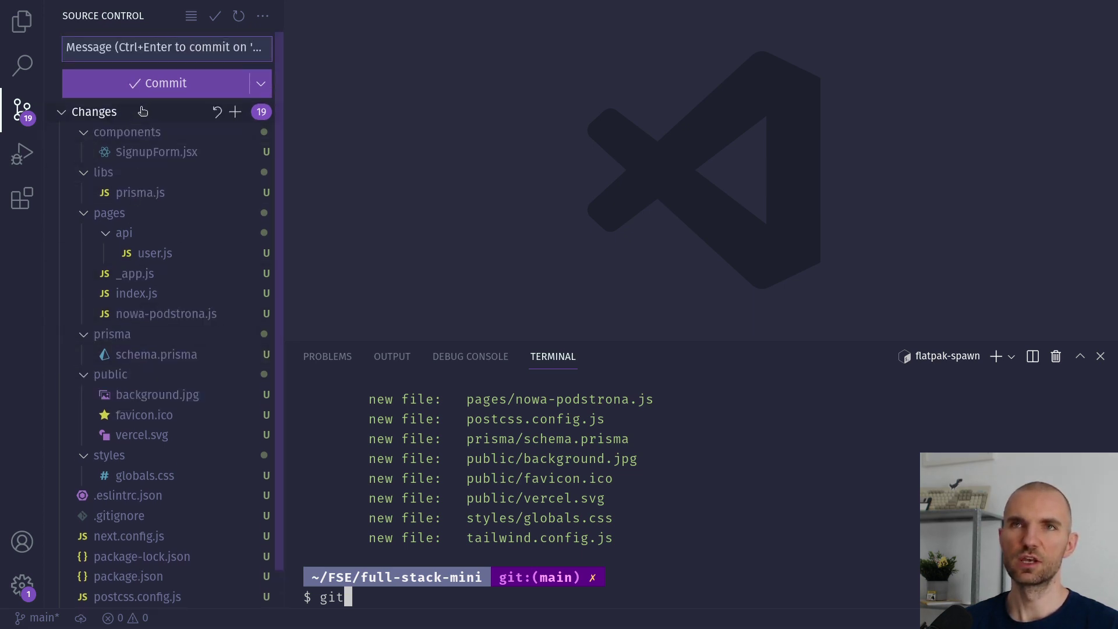
- Run git status to confirm only untracked files remain and nothing is added to commit
text(status)
key(Return)
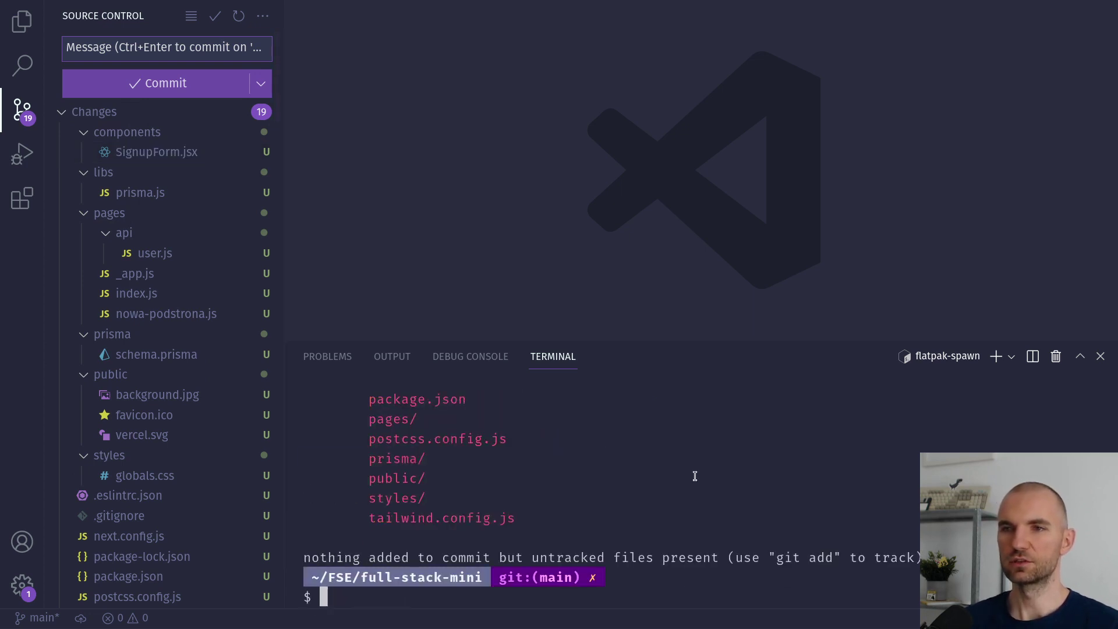
scroll(389, 487, up, 5)
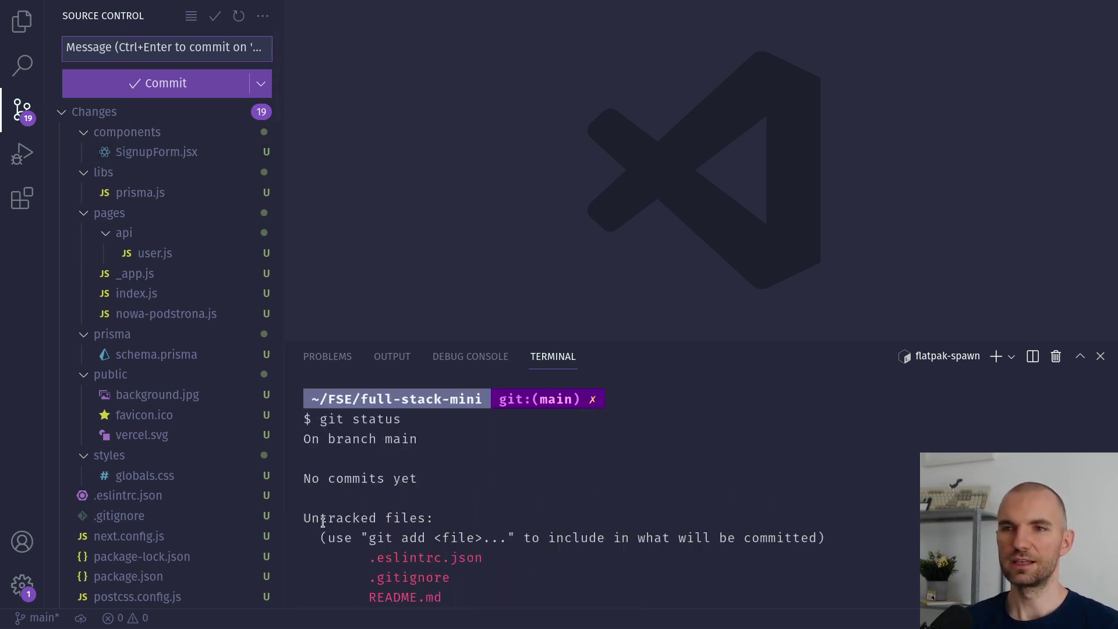
scroll(468, 545, down, 5)
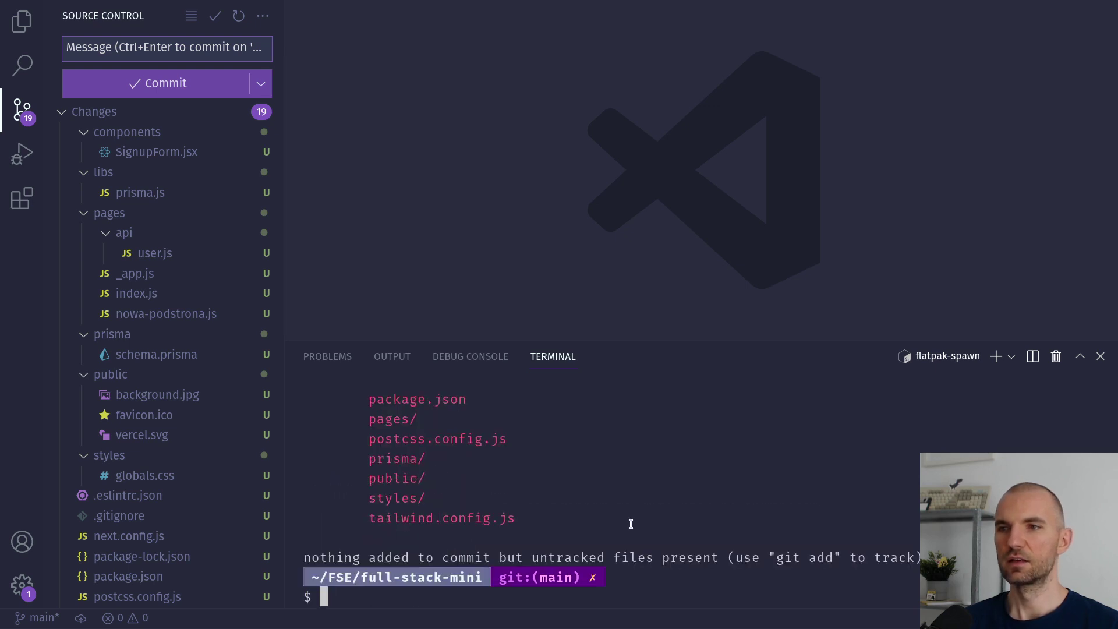
- Run git add . to restage all 19 files, each marked A under Staged Changes
text(git add )
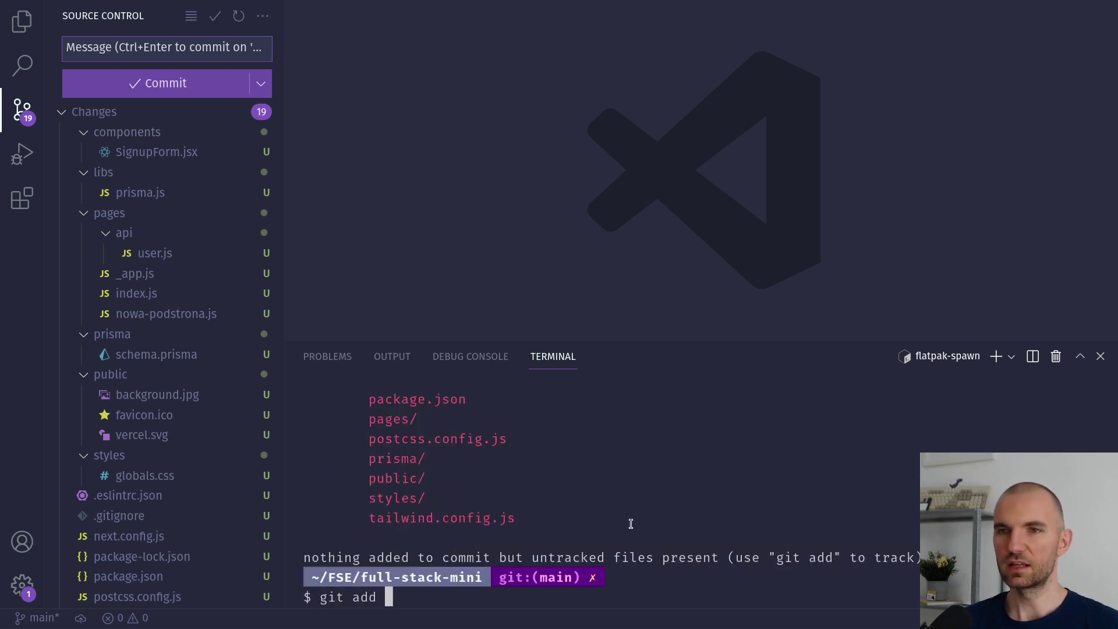
text(.)
key(Return)
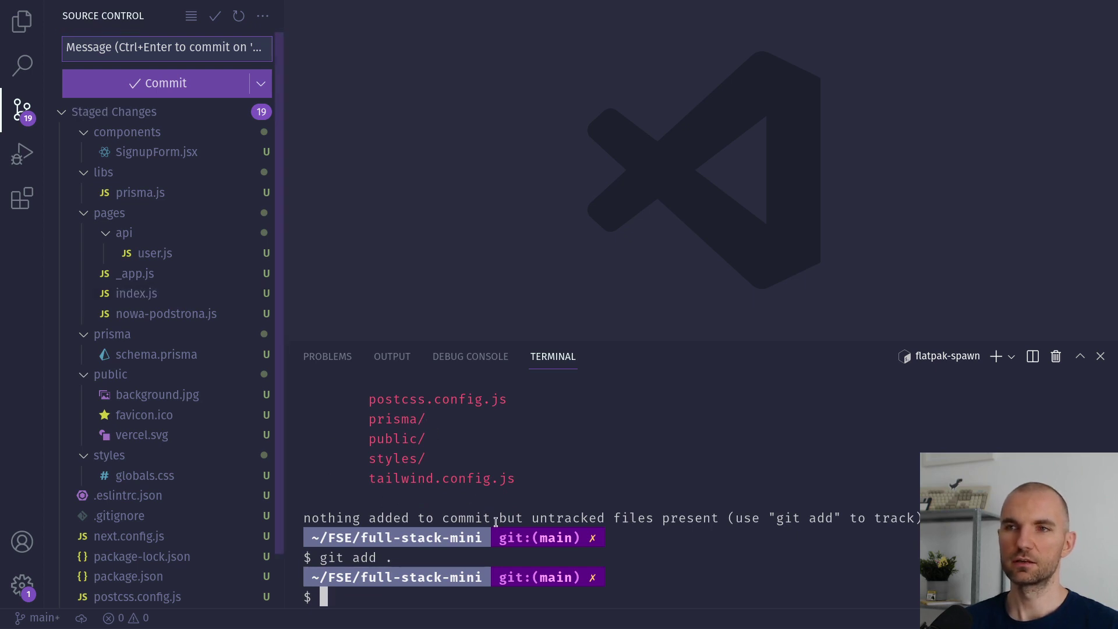
scroll(503, 482, up, 4)
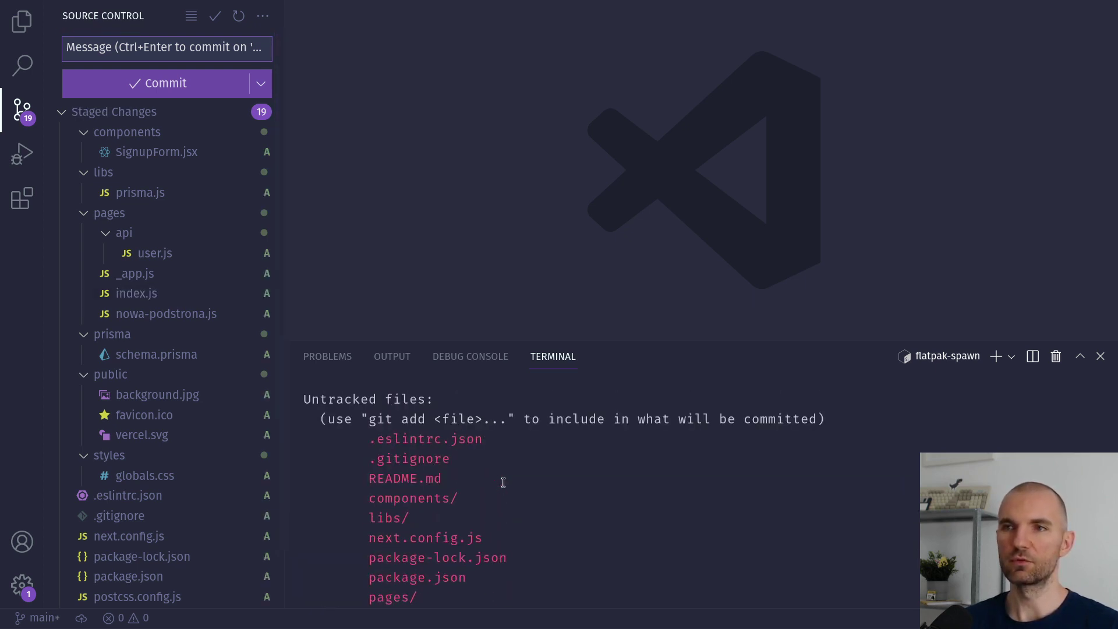
scroll(504, 482, up, 1)
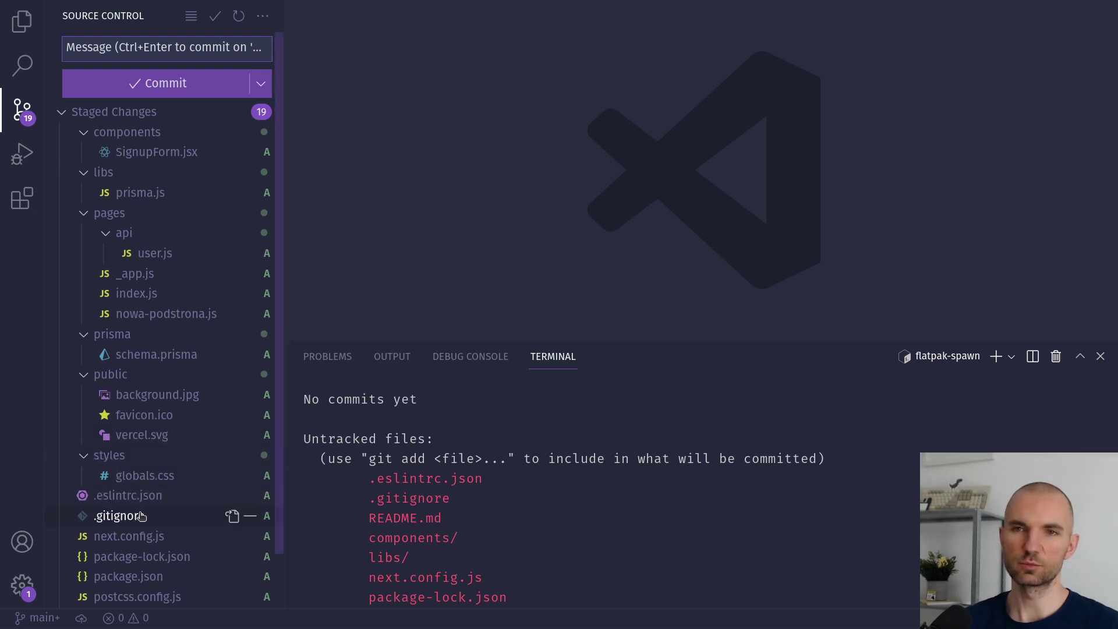
scroll(472, 503, down, 5)
scroll(472, 503, down, 1)
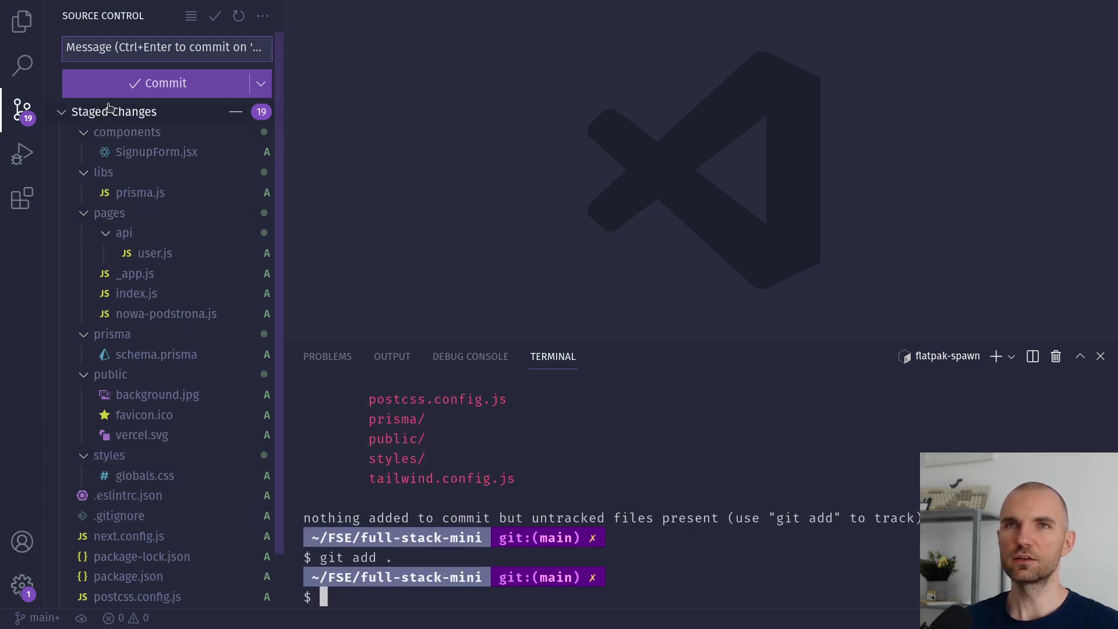
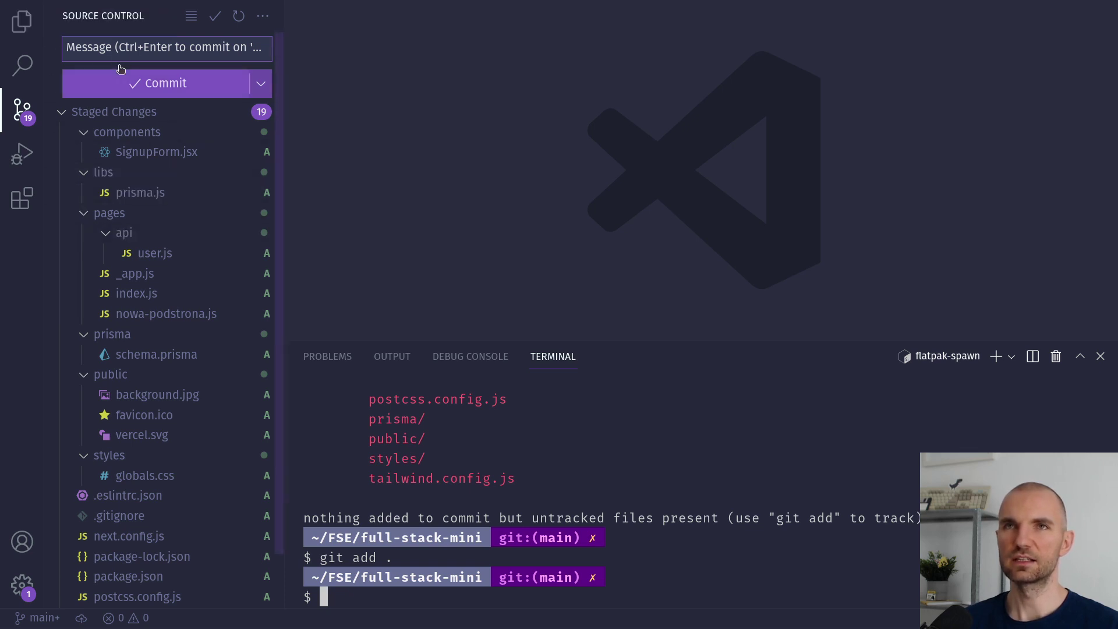
- Type and then clear 'Initial commit' in the commit box, and enter git commit in the terminal
click(138, 46)
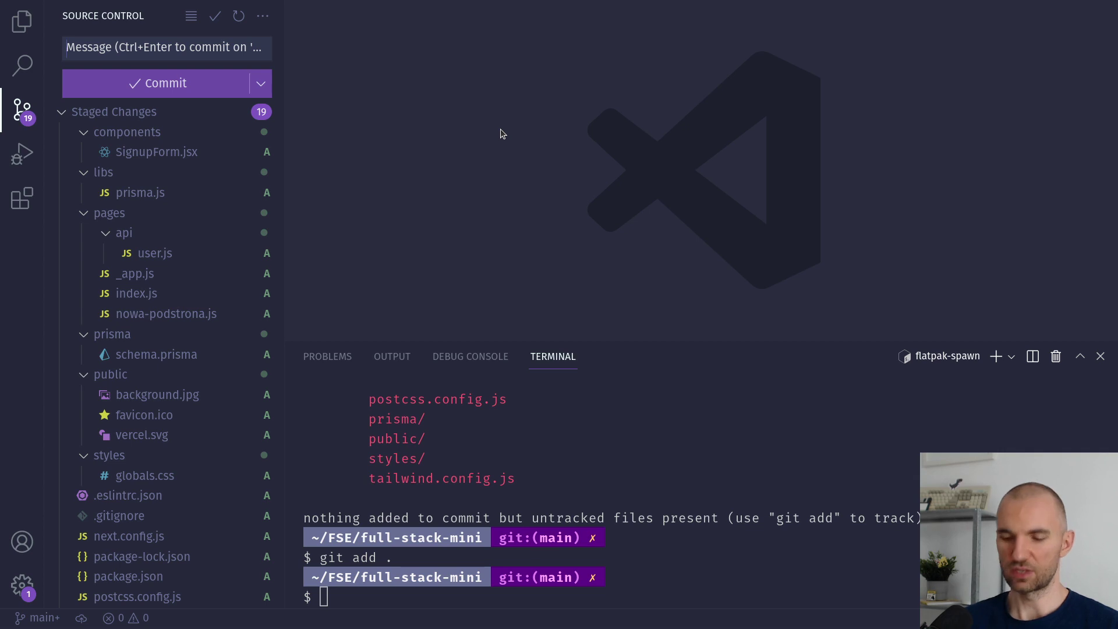
text(Initial commit)
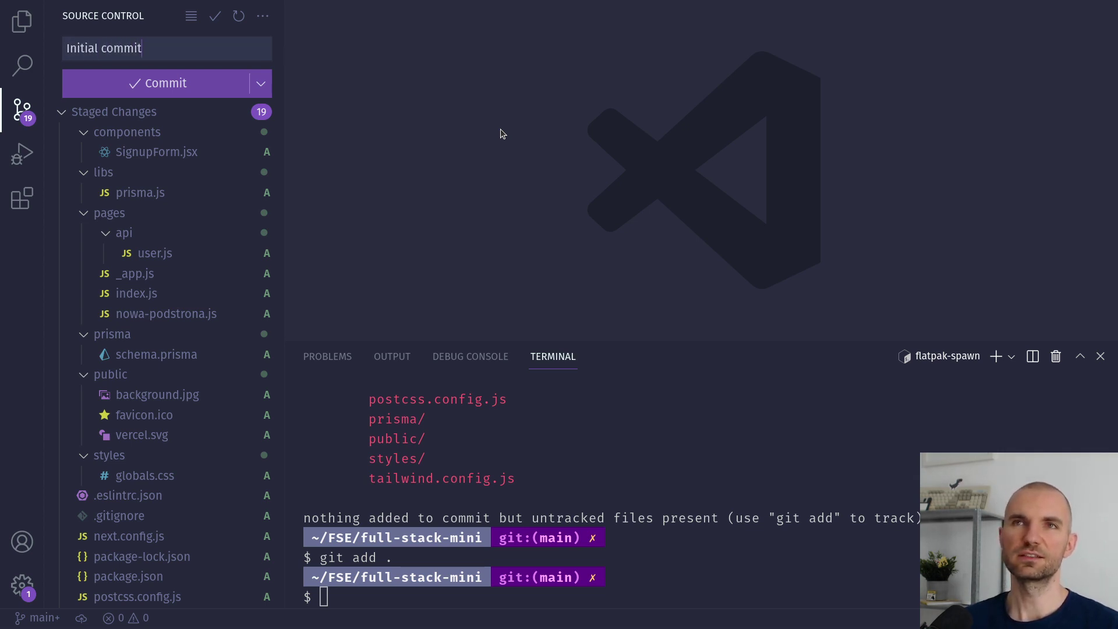
key(ctrl+a)
key(BackSpace)
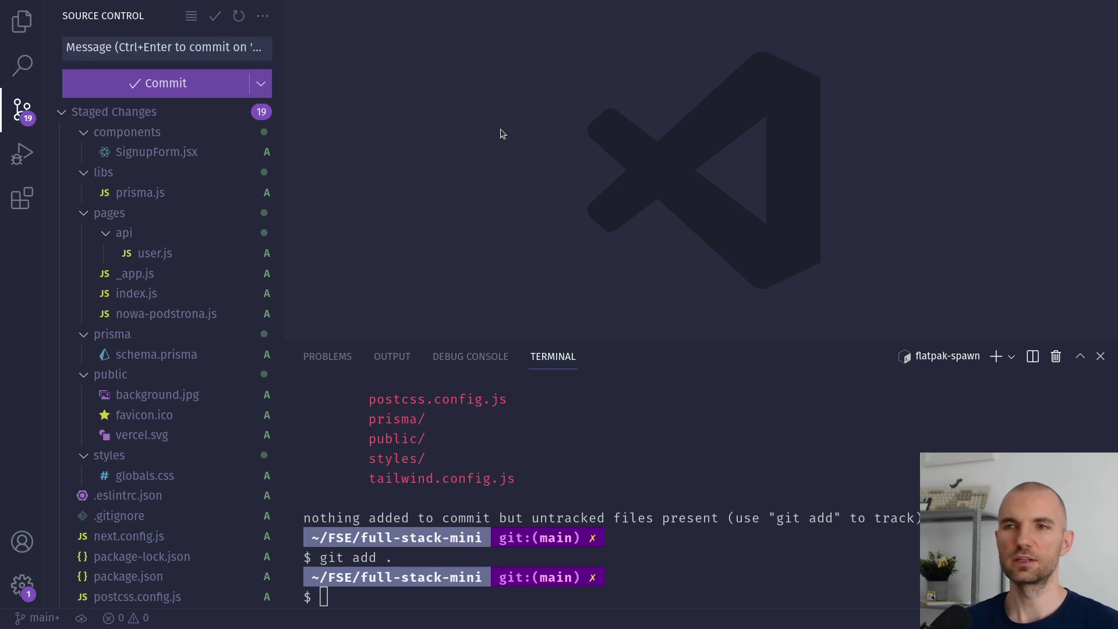
click(595, 442)
text(git commit)
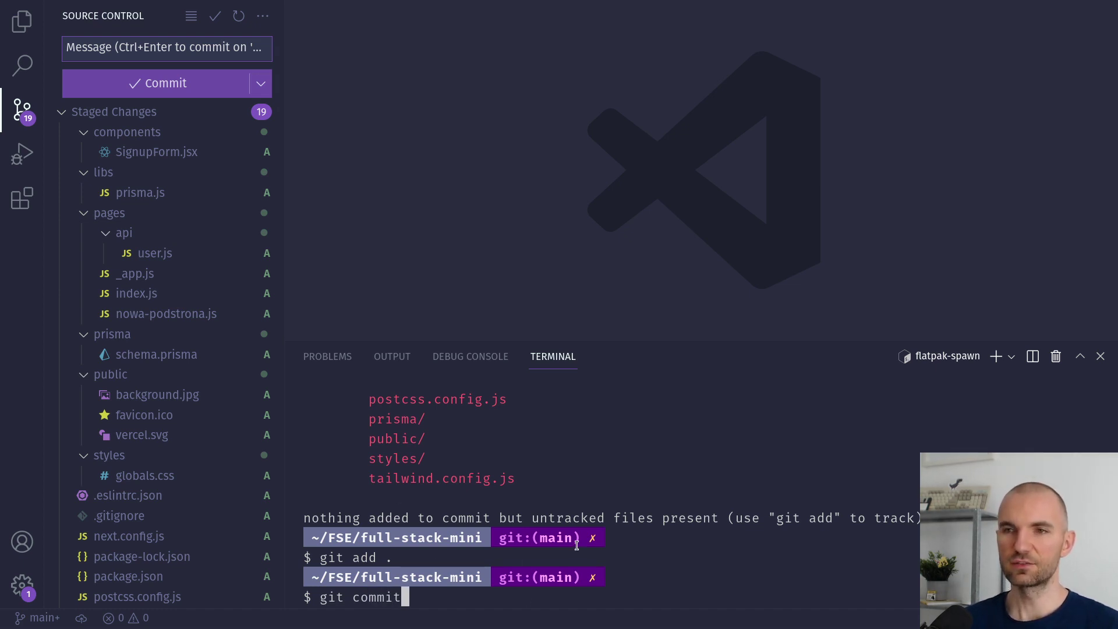
- Run git commit and look through the vim template listing the staged files
key(Return)
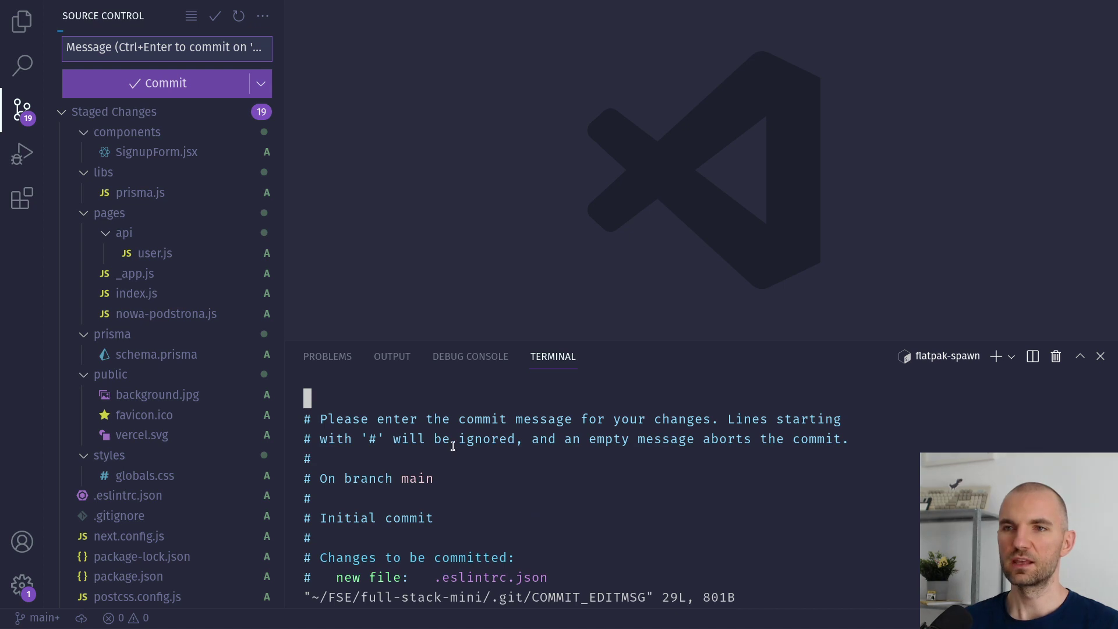
scroll(467, 476, down, 3)
scroll(468, 480, up, 3)
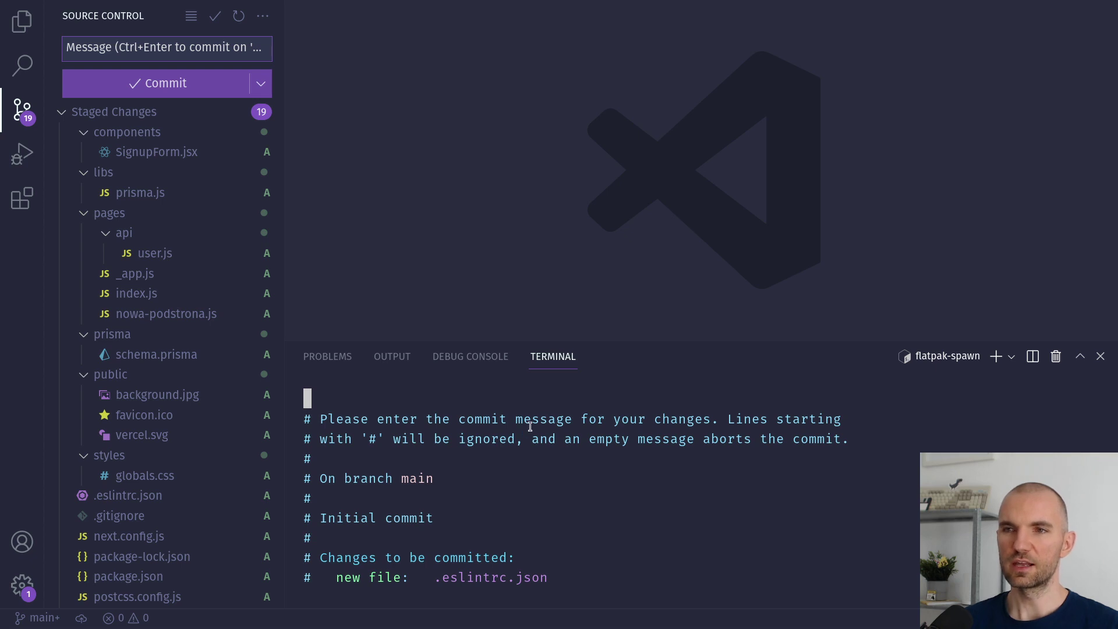
scroll(530, 427, down, 6)
scroll(530, 426, up, 6)
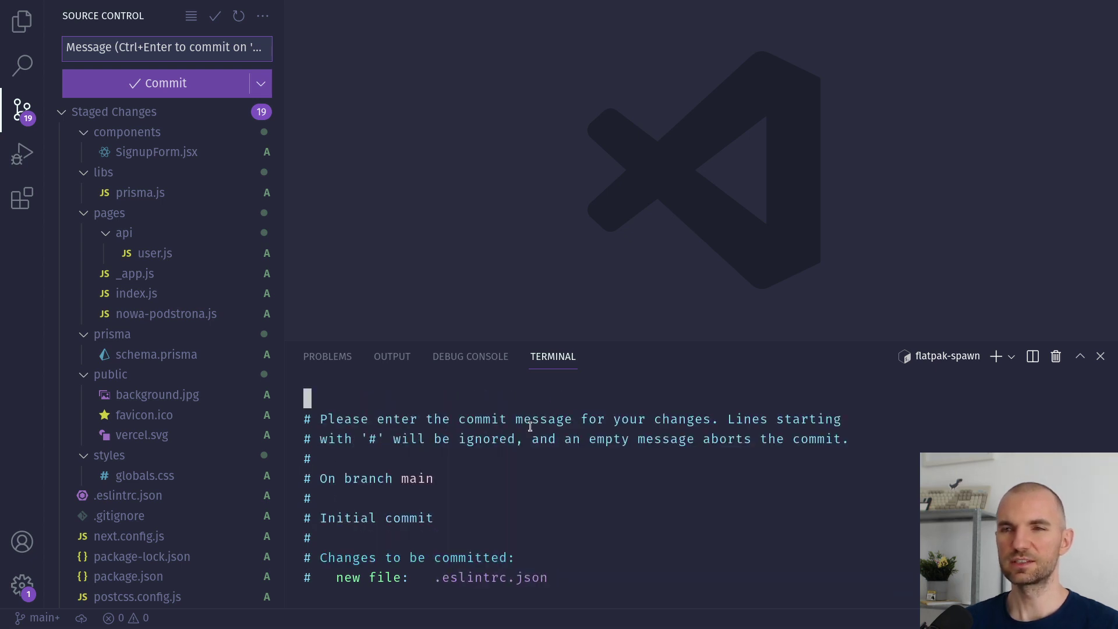
key(Down)
key(Down)
key(Down)
key(Down)
key(Down)
key(Up)
key(Up)
key(Up)
key(Up)
key(Up)
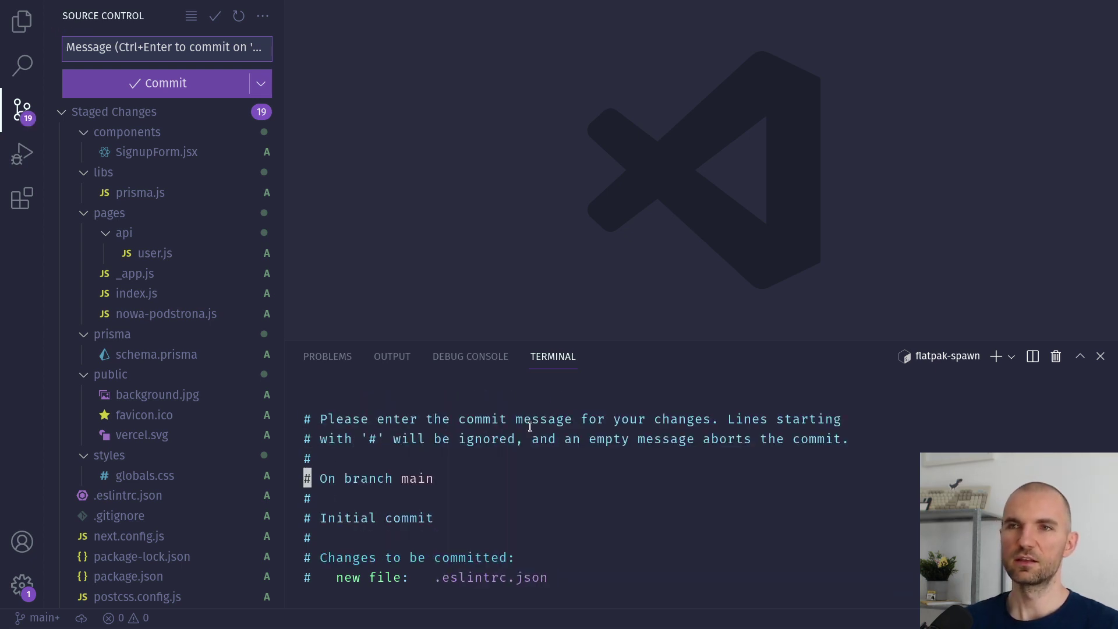
key(Down)
key(Down)
key(Down)
key(Down)
key(Down)
key(Down)
key(Down)
key(Down)
key(Down)
key(Down)
key(Down)
key(Down)
key(Down)
key(Down)
key(Down)
key(Down)
key(Down)
key(Down)
key(Down)
key(Down)
key(Up)
key(Up)
key(Up)
key(Up)
key(Up)
key(Up)
key(Up)
key(Up)
key(Up)
key(Up)
key(Up)
key(Up)
key(Up)
key(Up)
key(Up)
key(Up)
key(Up)
key(Up)
key(Up)
key(Up)
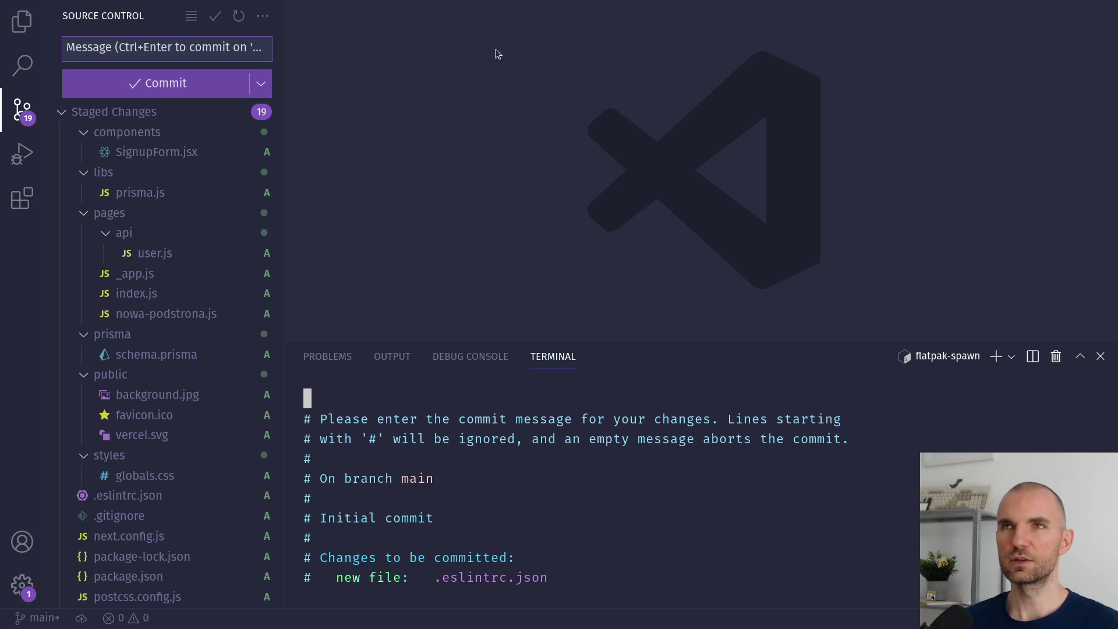
- Quit the commit editor with :q, aborting the commit for an empty message
double_click(436, 61)
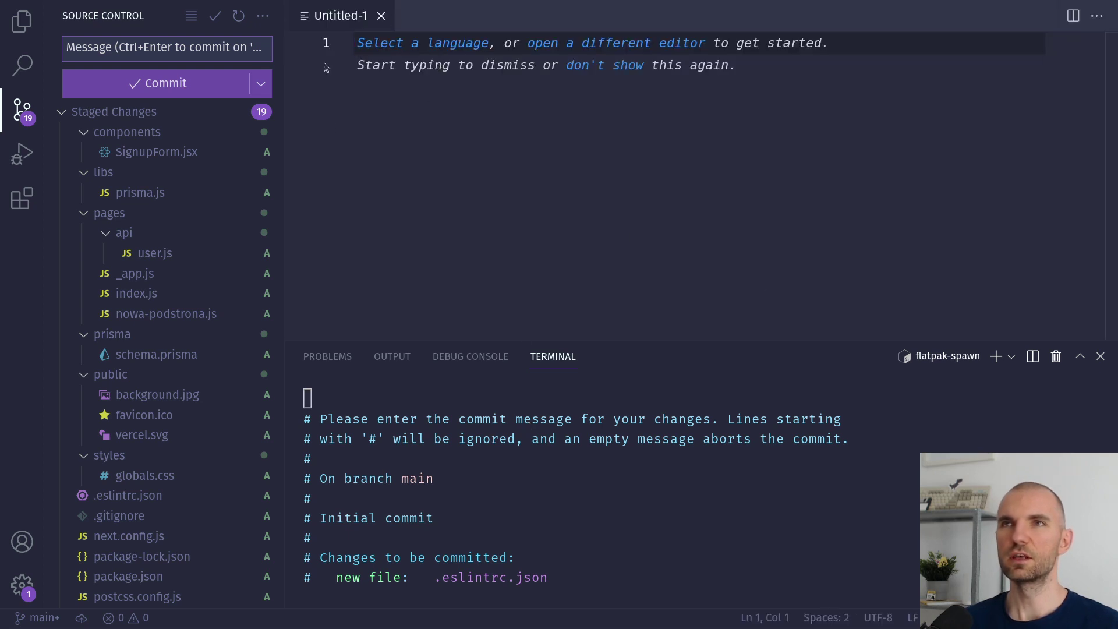
click(380, 15)
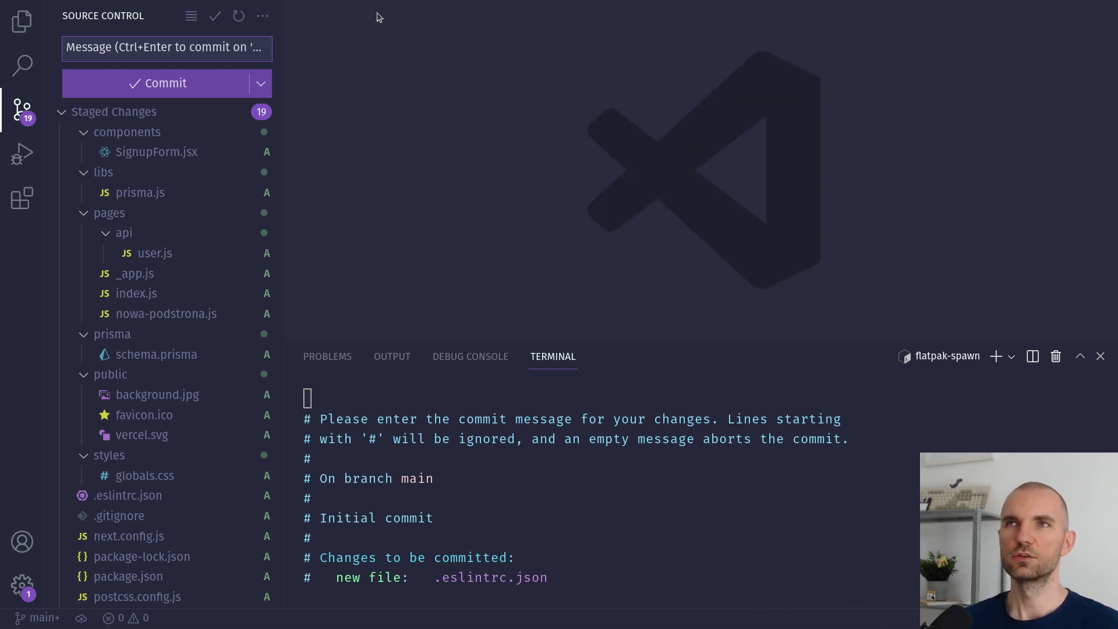
click(511, 468)
text(:q)
key(Return)
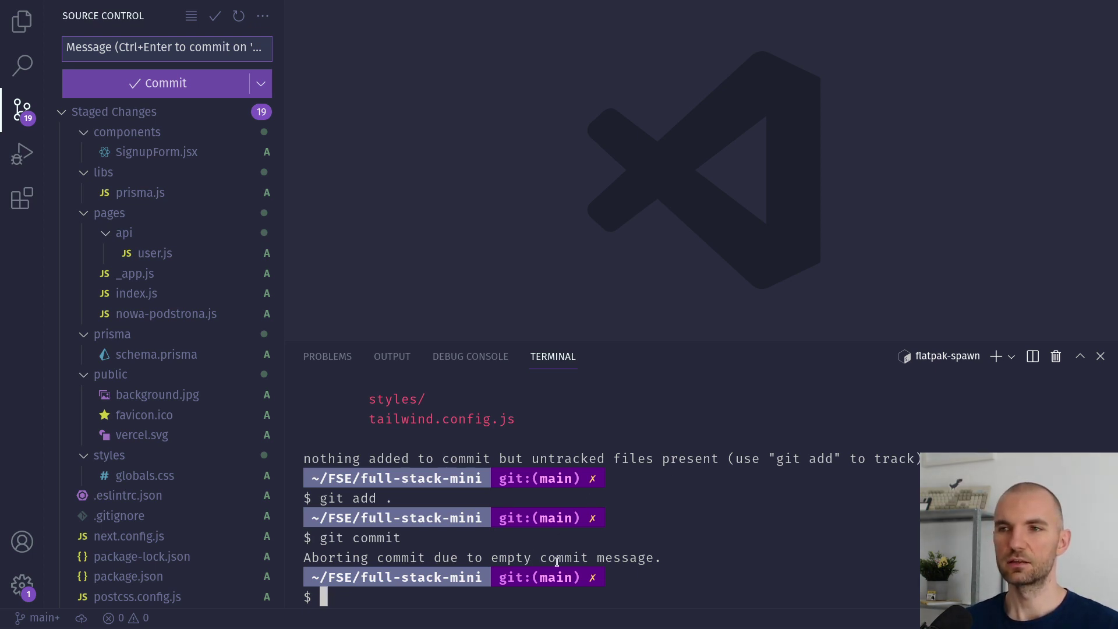
- Commit the staged files from Source Control with the message 'Pierwszy commit'
click(168, 49)
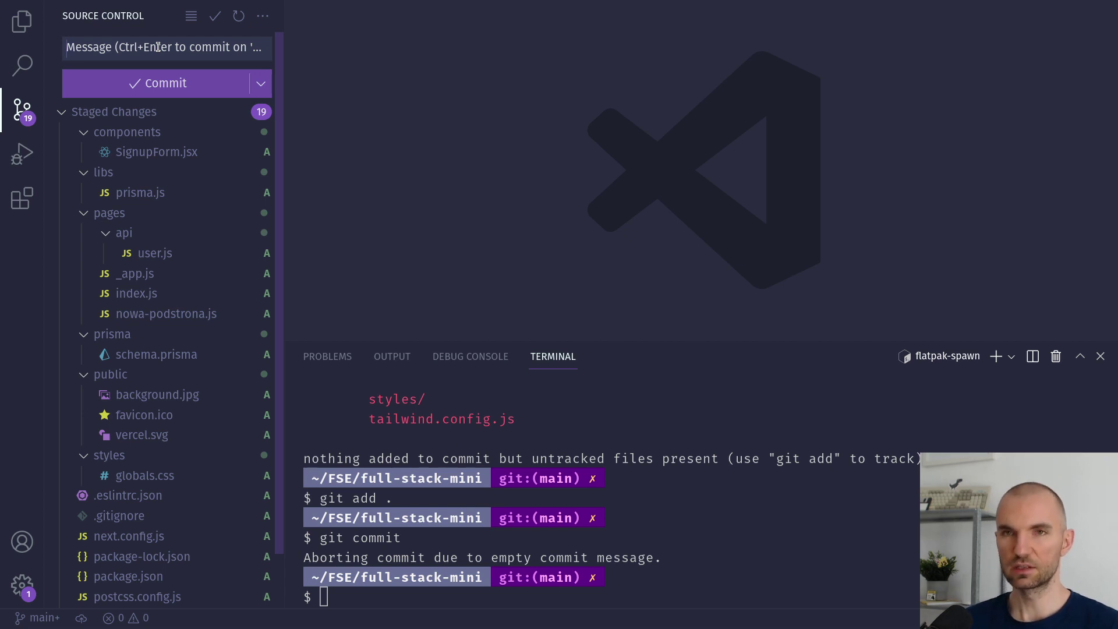
click(157, 47)
text(Pie)
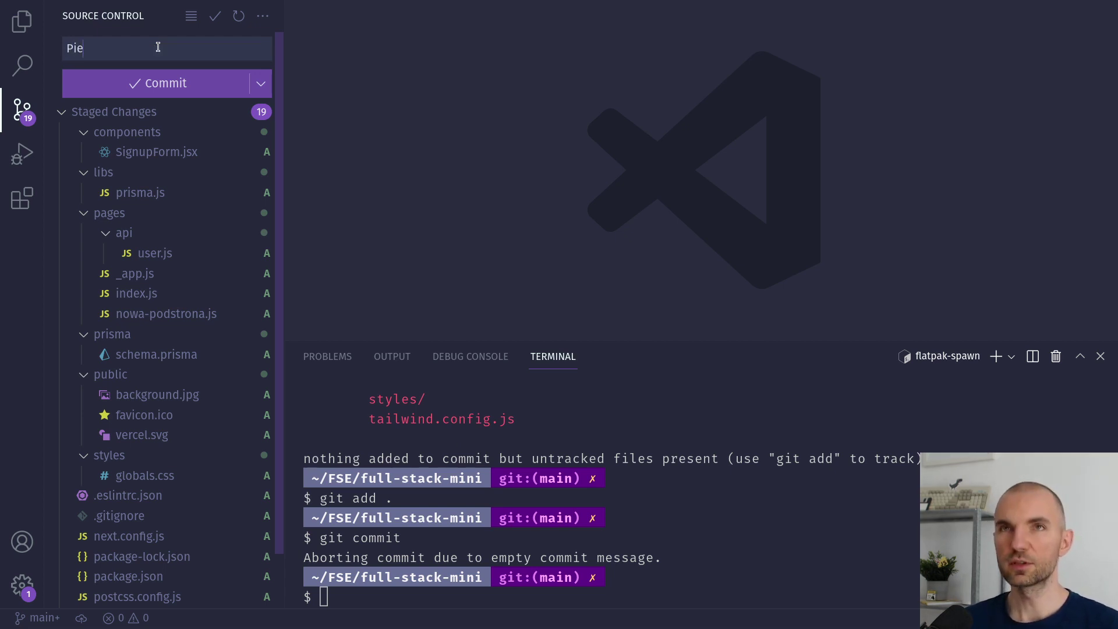
text(rwszy commit)
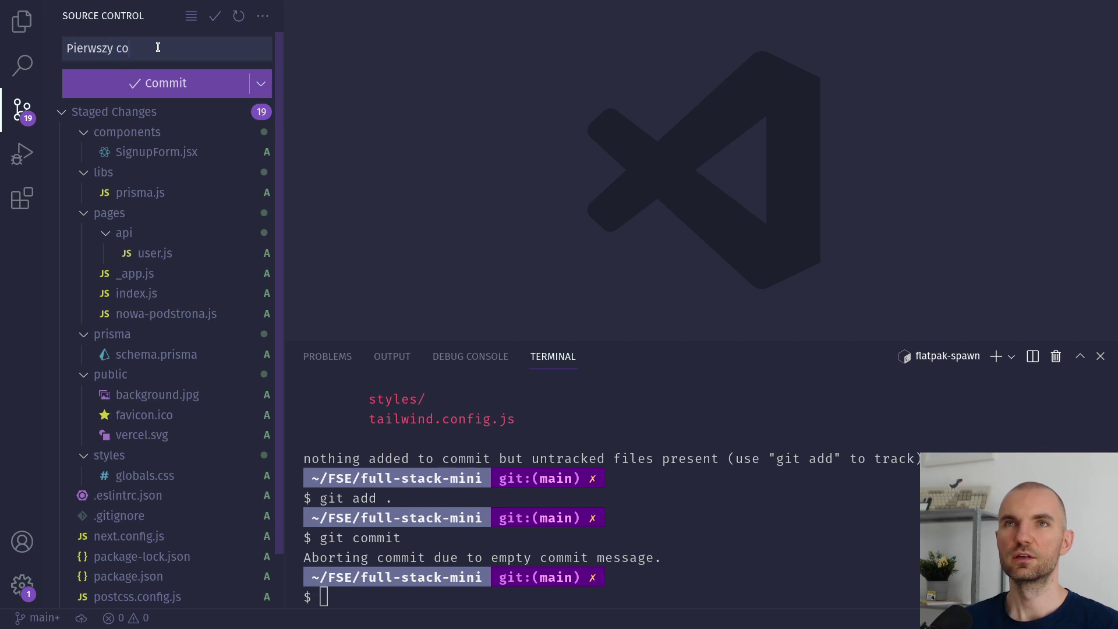
click(160, 84)
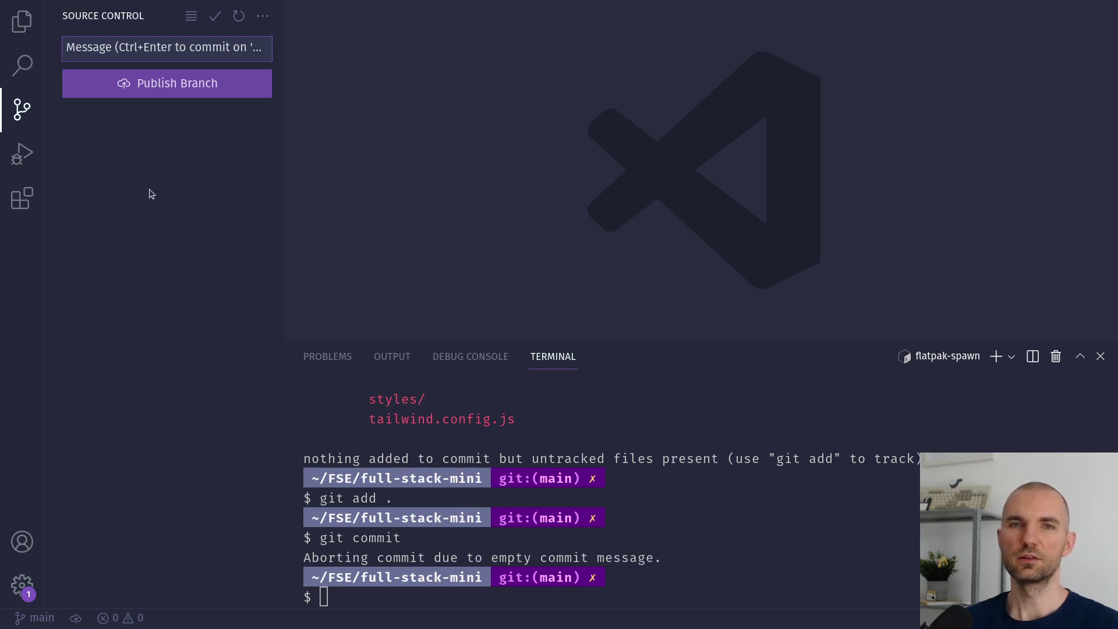
click(694, 517)
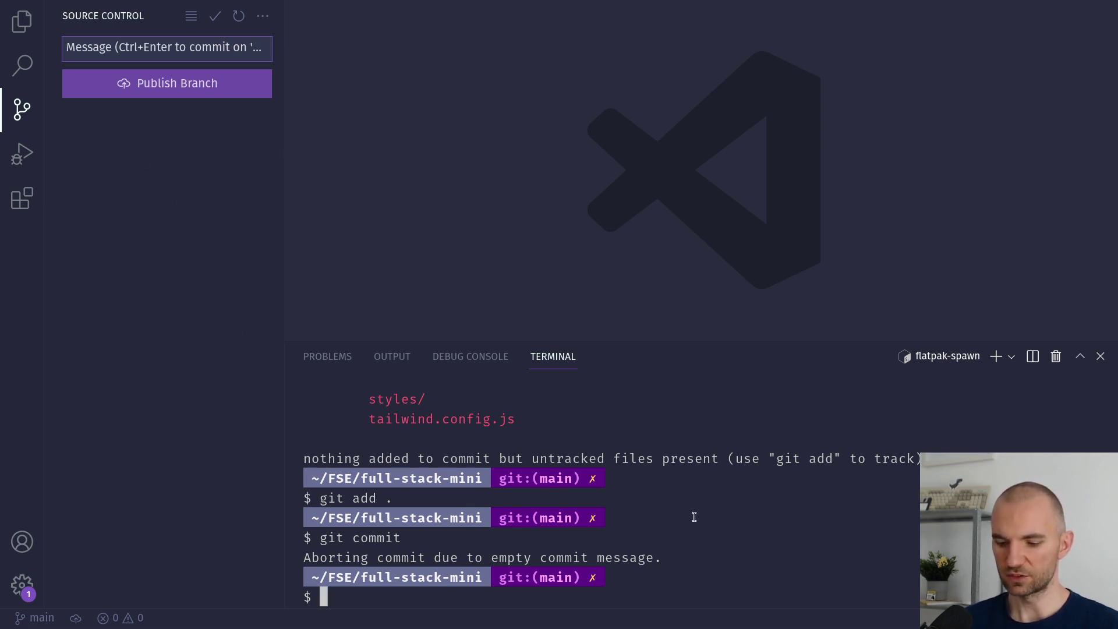
- Run git status to confirm nothing to commit on main, and show the file Explorer
text(git status)
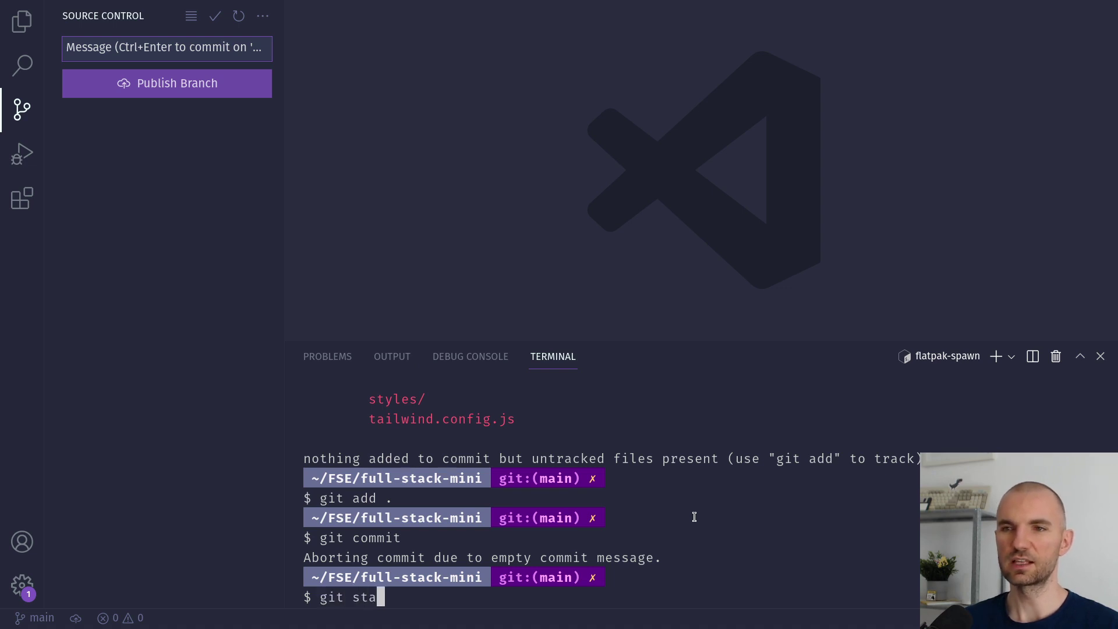
key(Return)
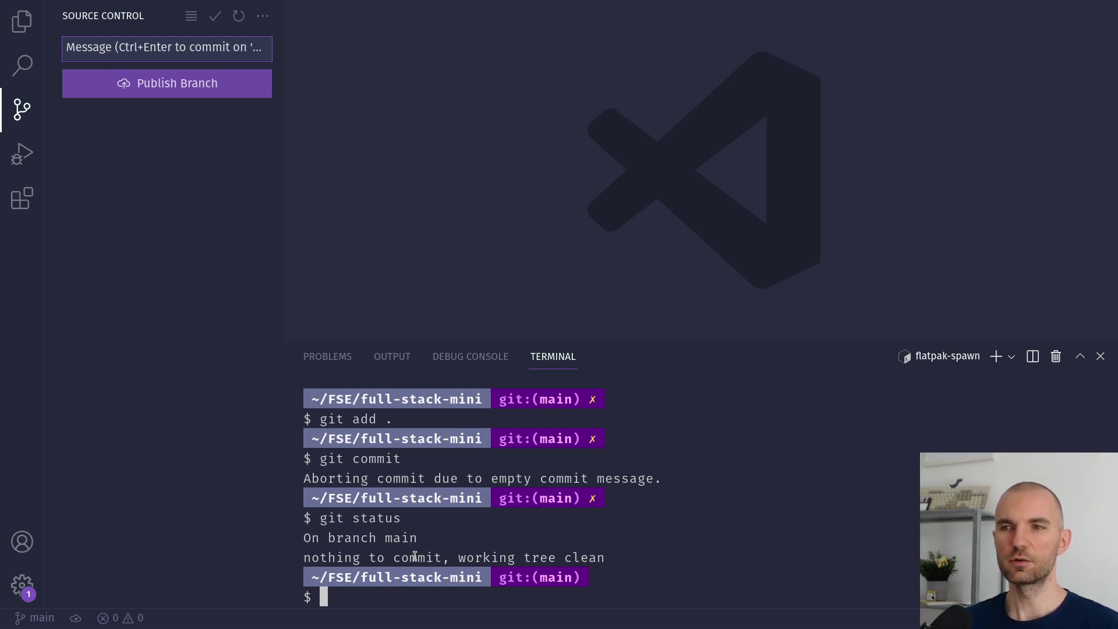
click(22, 22)
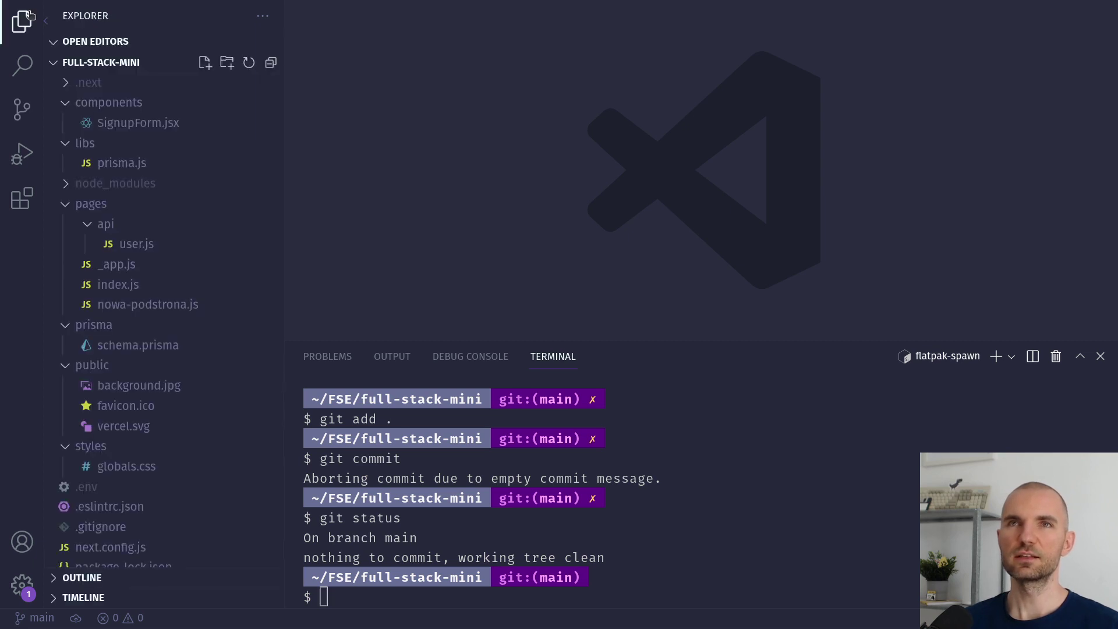
- Open index.js, add a blank line after line 5, and save it
click(150, 290)
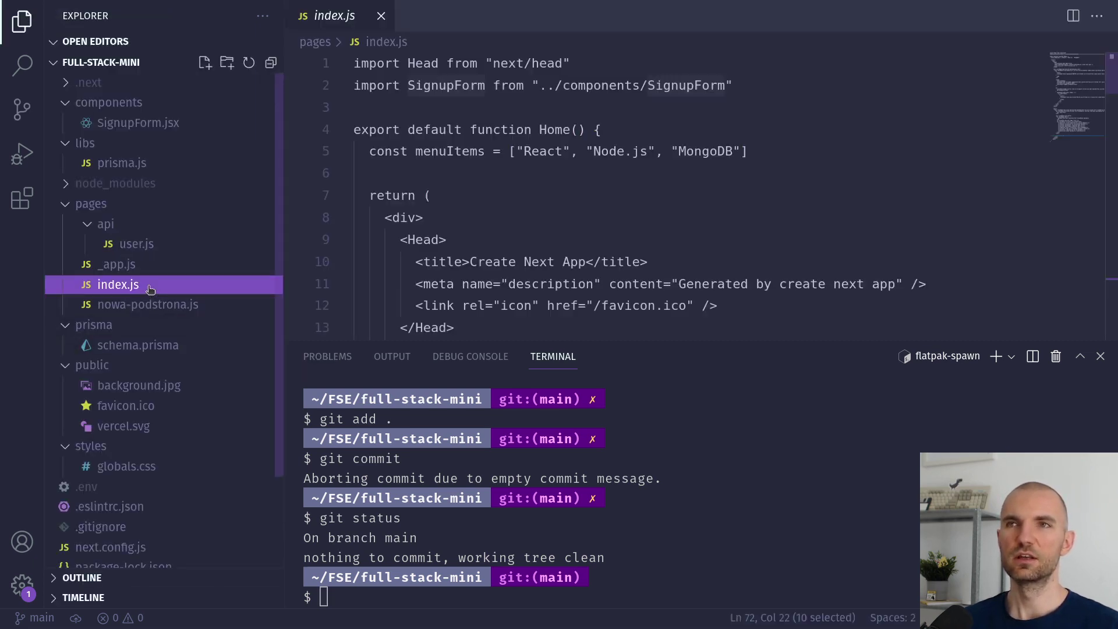
click(416, 167)
key(Return)
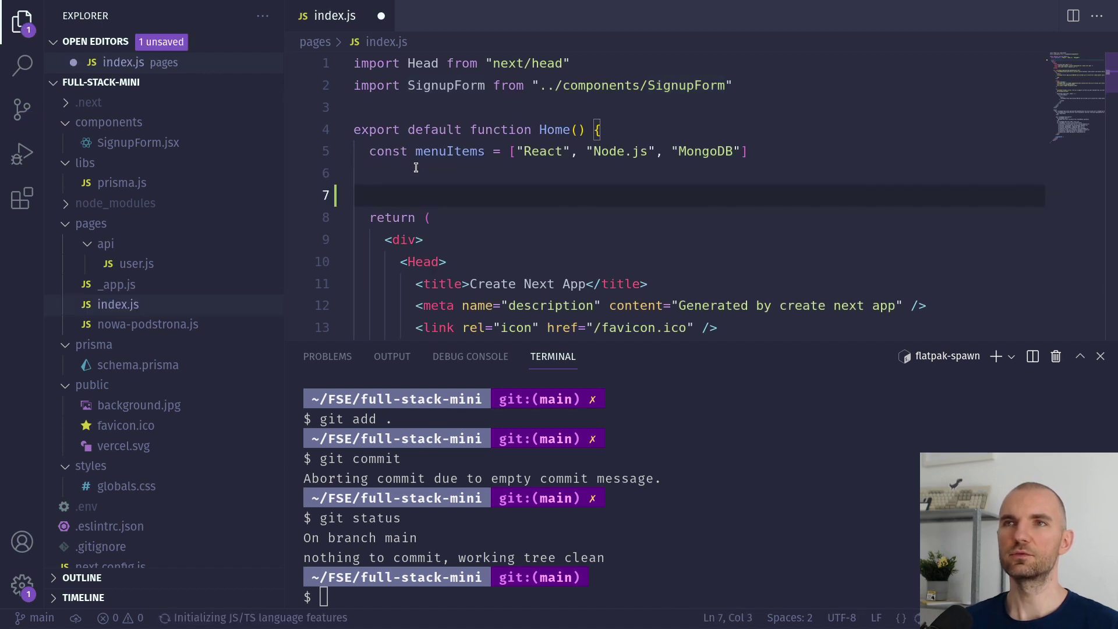
key(ctrl+s)
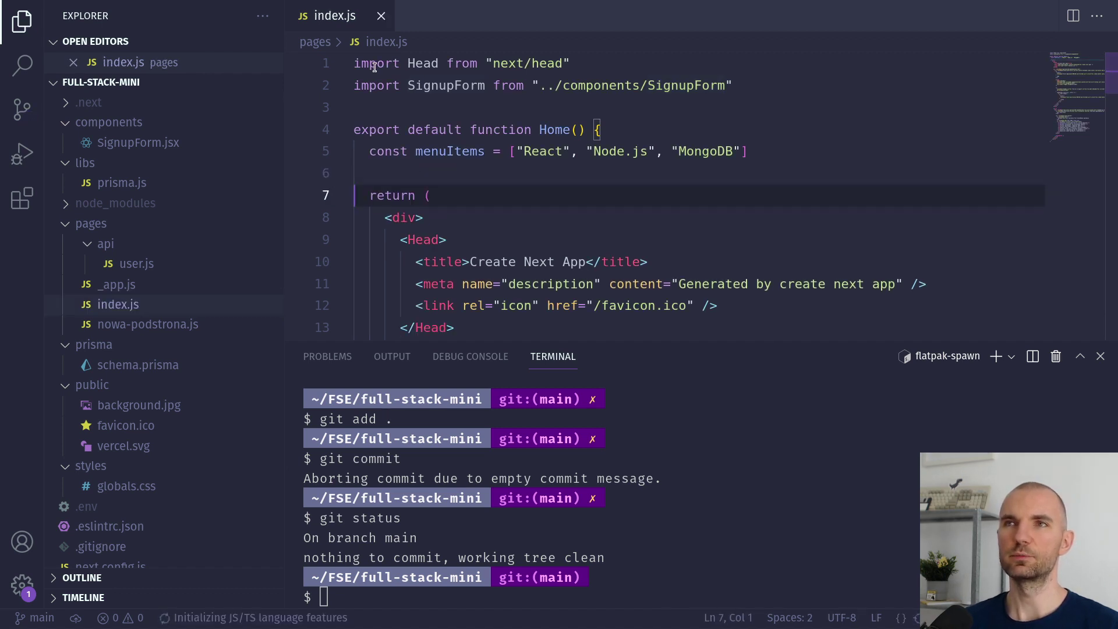
- Change the first menuItems entry from React to QReact and save index.js
click(632, 135)
key(Right)
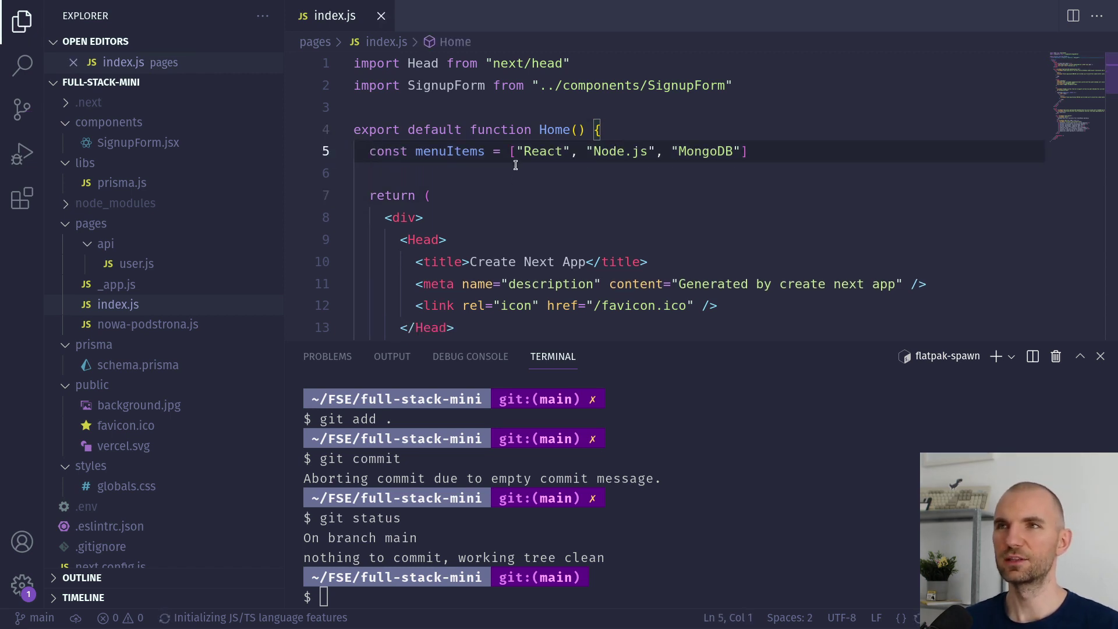
click(522, 154)
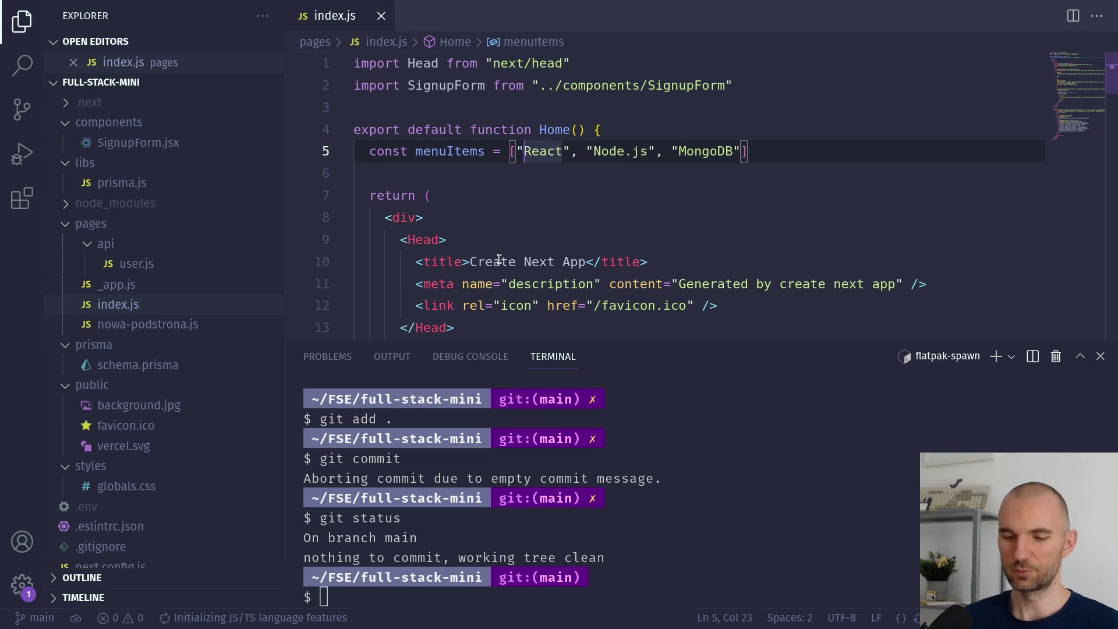
text(Q)
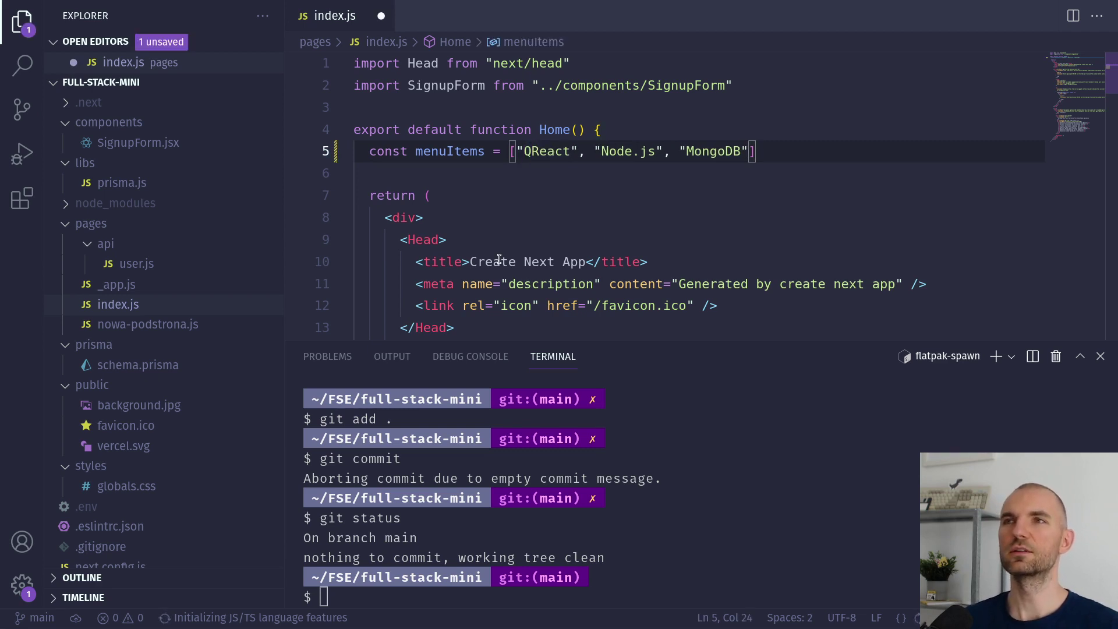
key(ctrl+s)
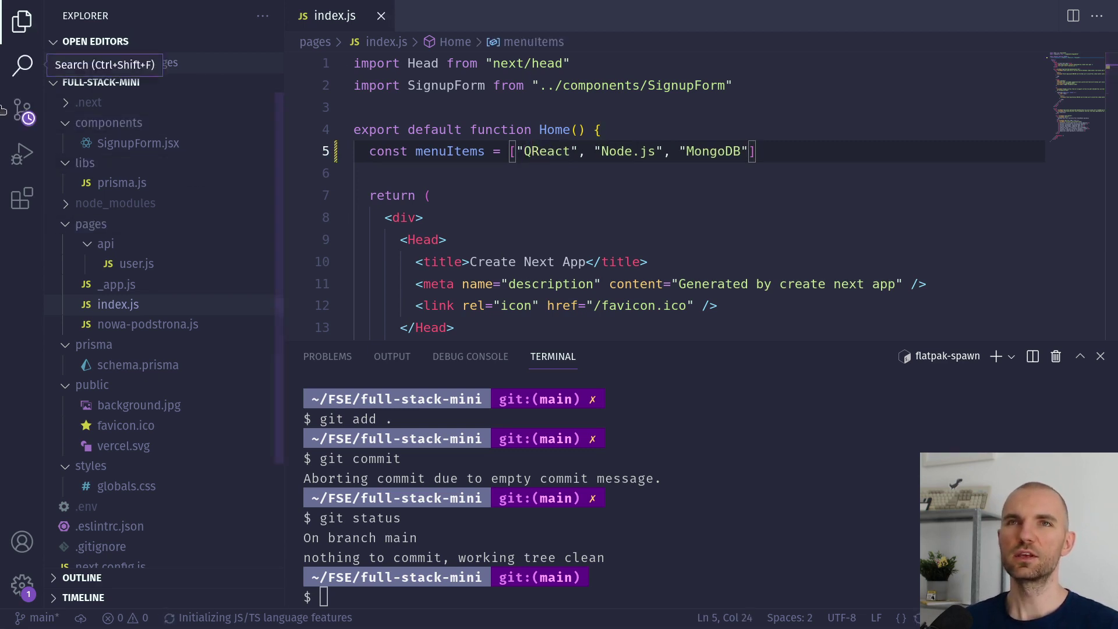
click(23, 109)
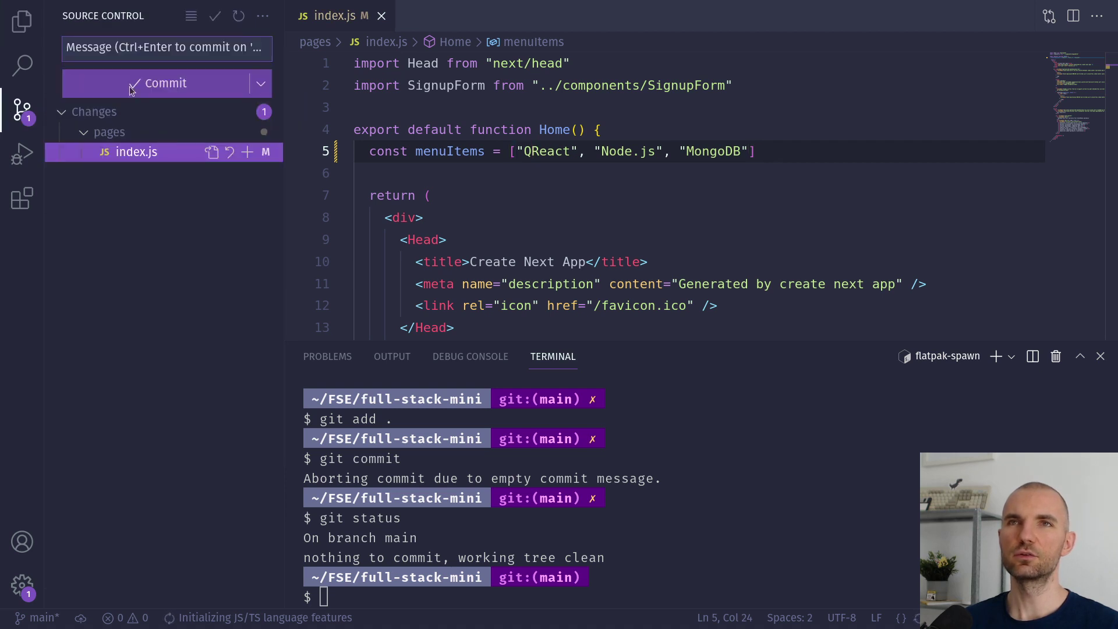
- View the index.js diff against the committed version in Source Control
click(140, 150)
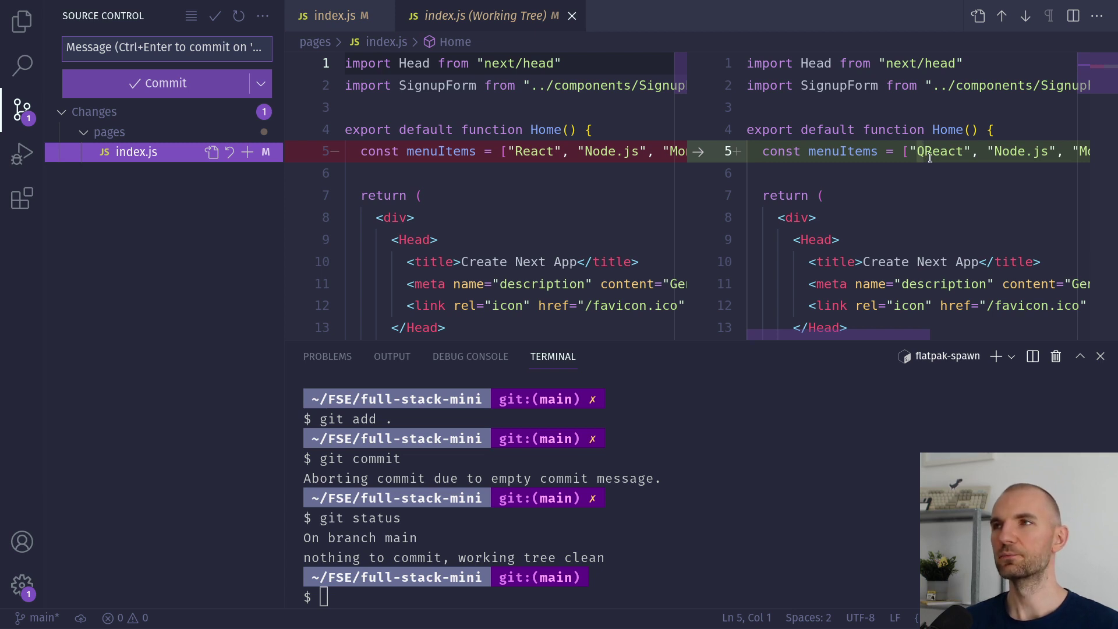
scroll(930, 158, right, 2)
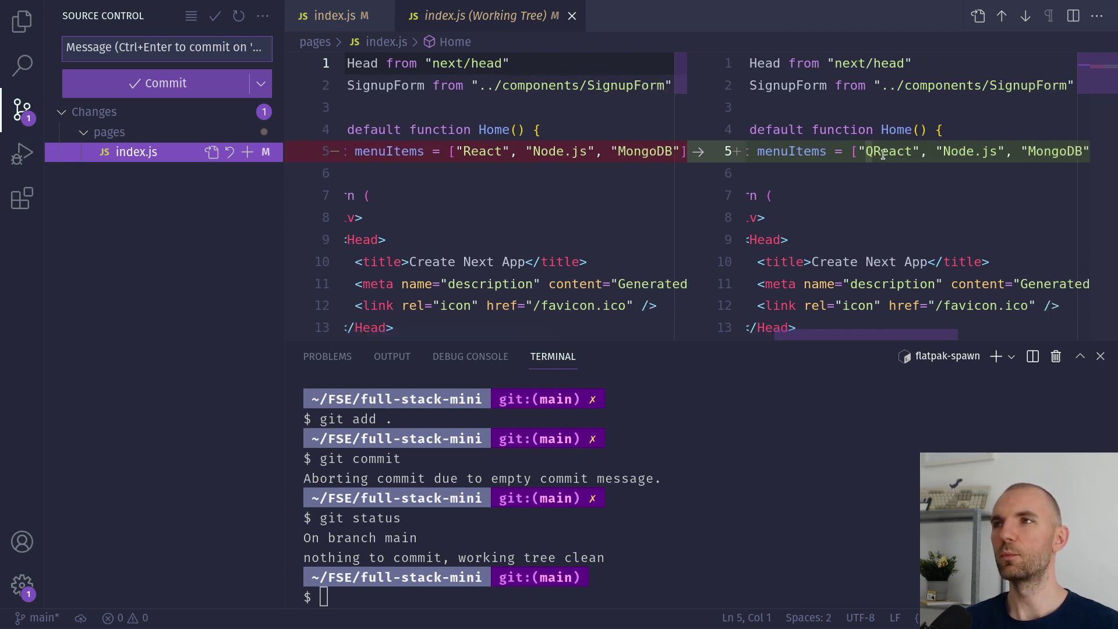
scroll(748, 151, left, 2)
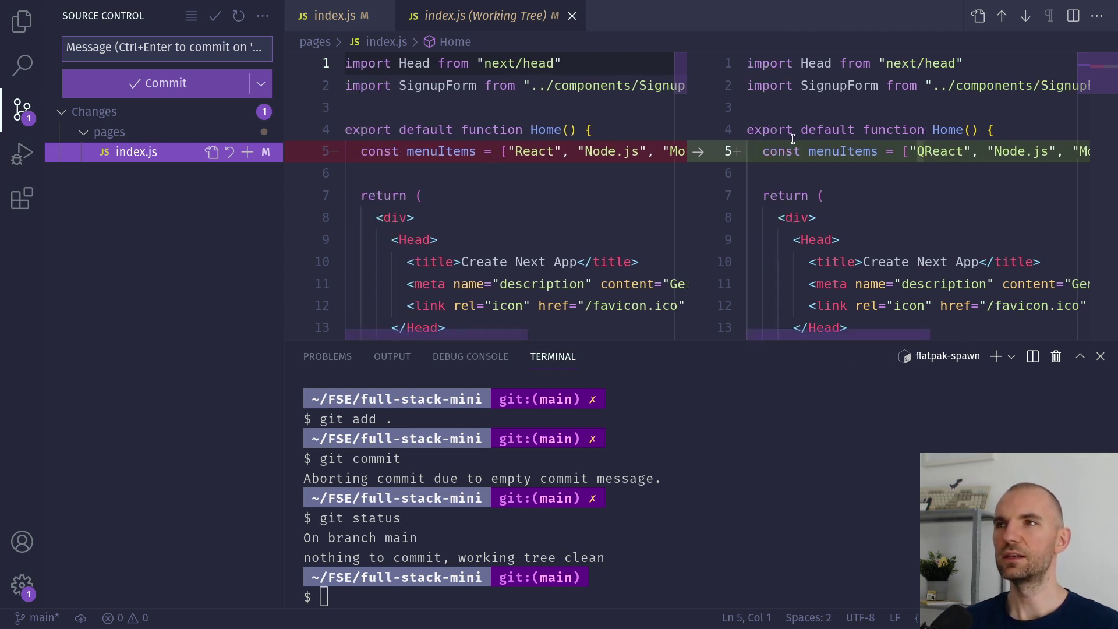
scroll(794, 153, right, 2)
scroll(902, 153, left, 2)
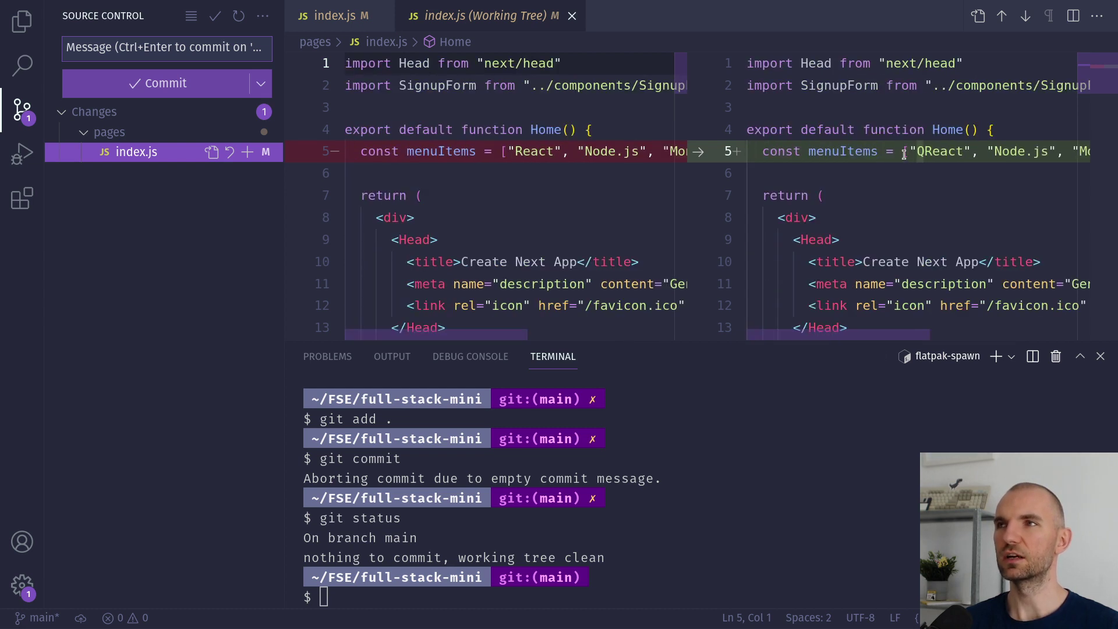
scroll(549, 153, right, 3)
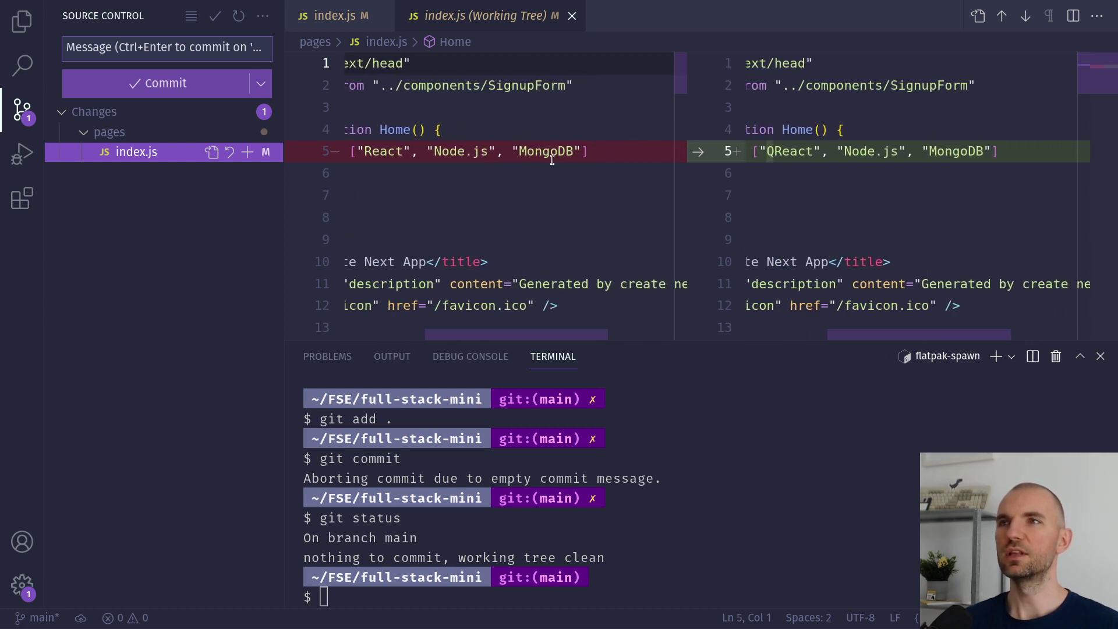
scroll(447, 147, left, 3)
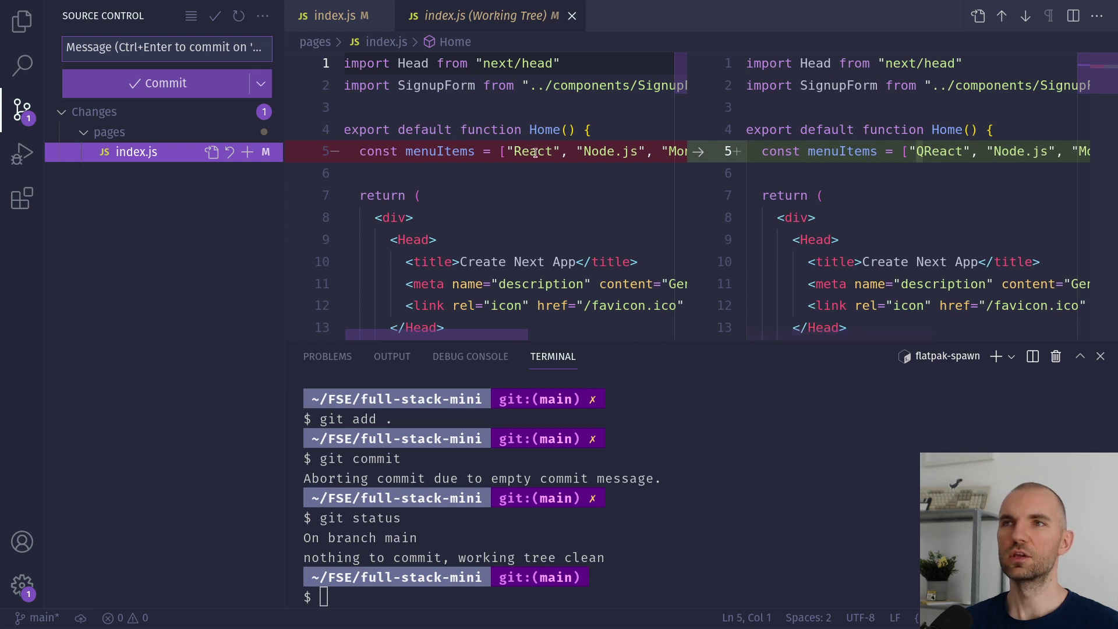
scroll(548, 152, right, 3)
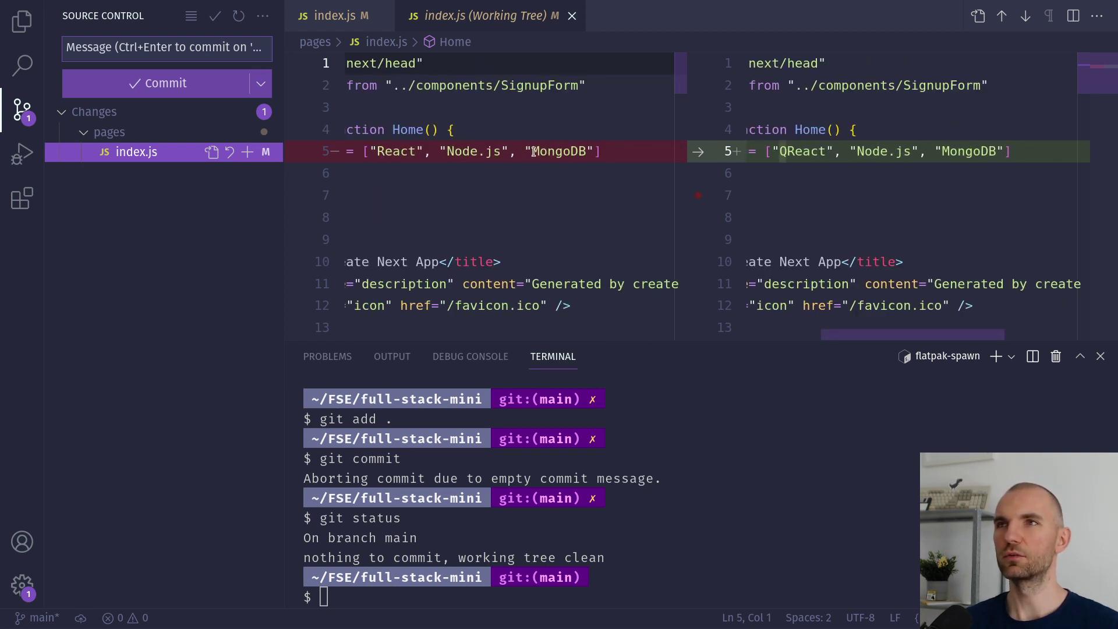
scroll(594, 153, left, 3)
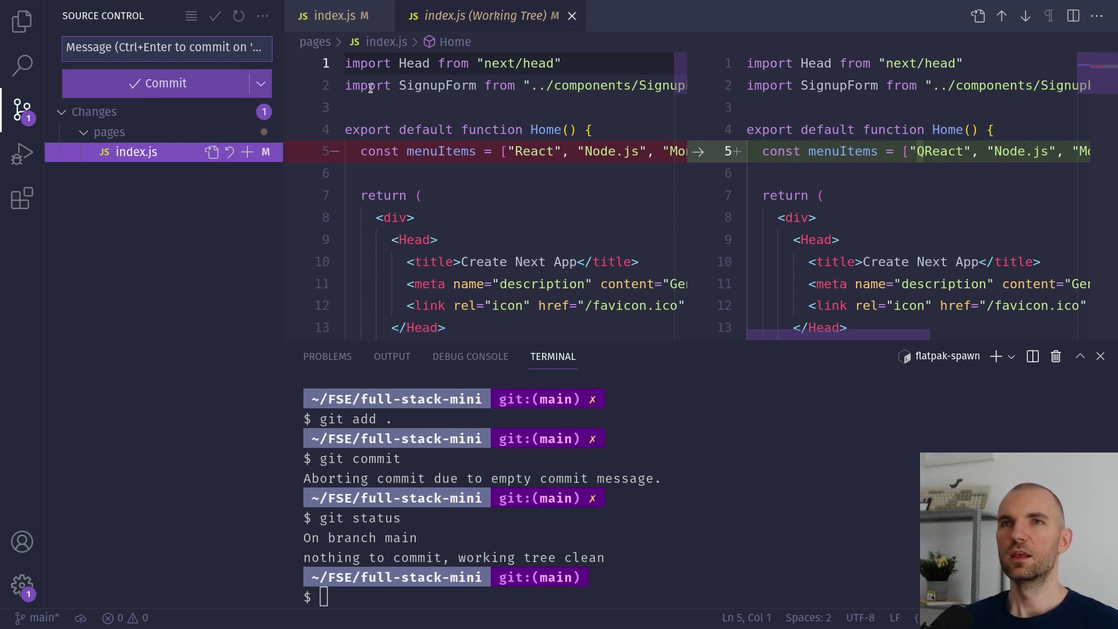
- Discard the index.js changes, confirm, and close the diff and editor tabs
click(229, 153)
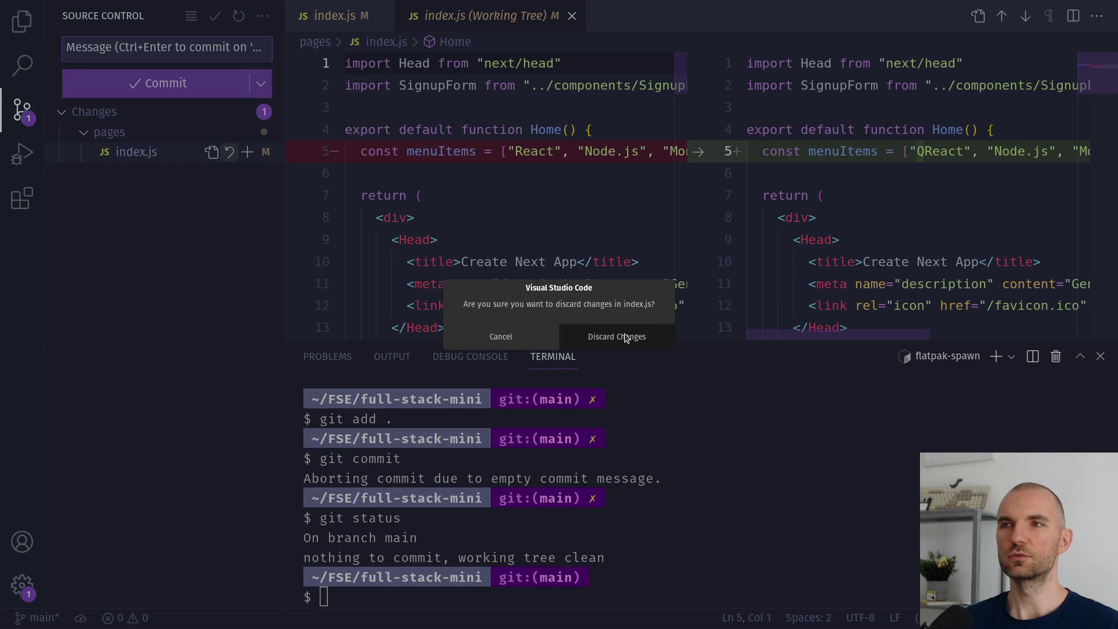
click(625, 338)
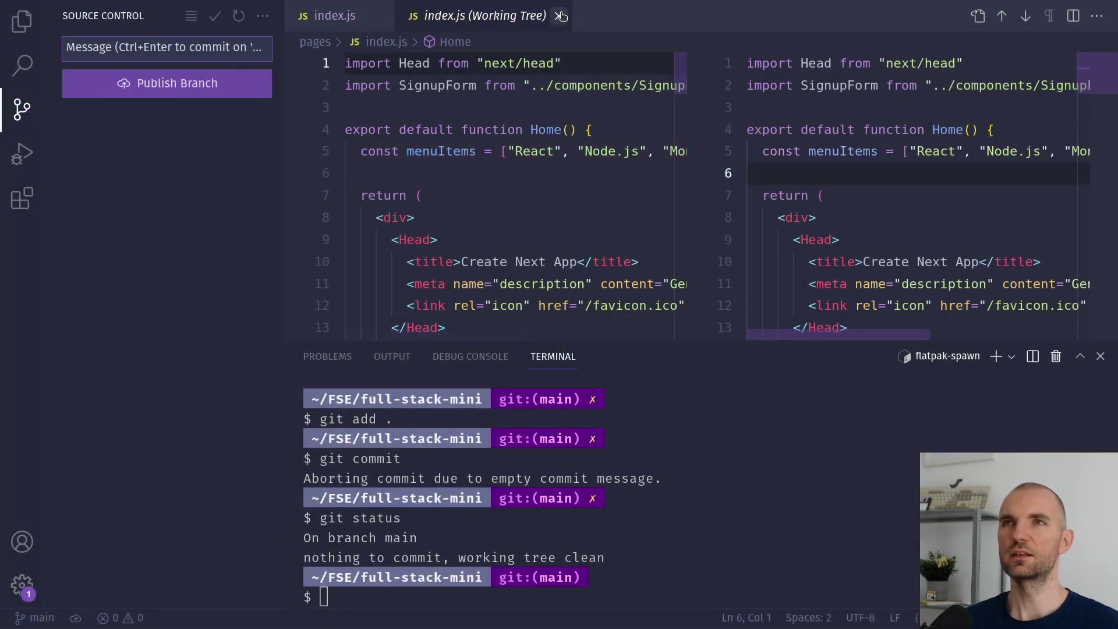
click(558, 15)
click(21, 22)
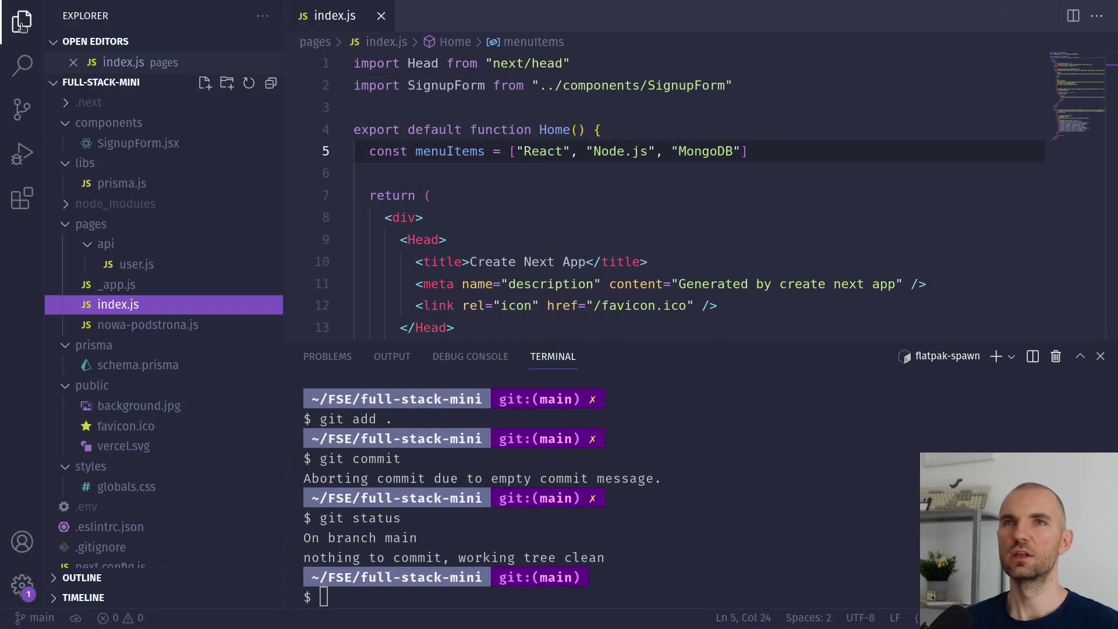
click(381, 16)
- Run git log to show the single 'Pierwszy commit' and select its hash
click(765, 533)
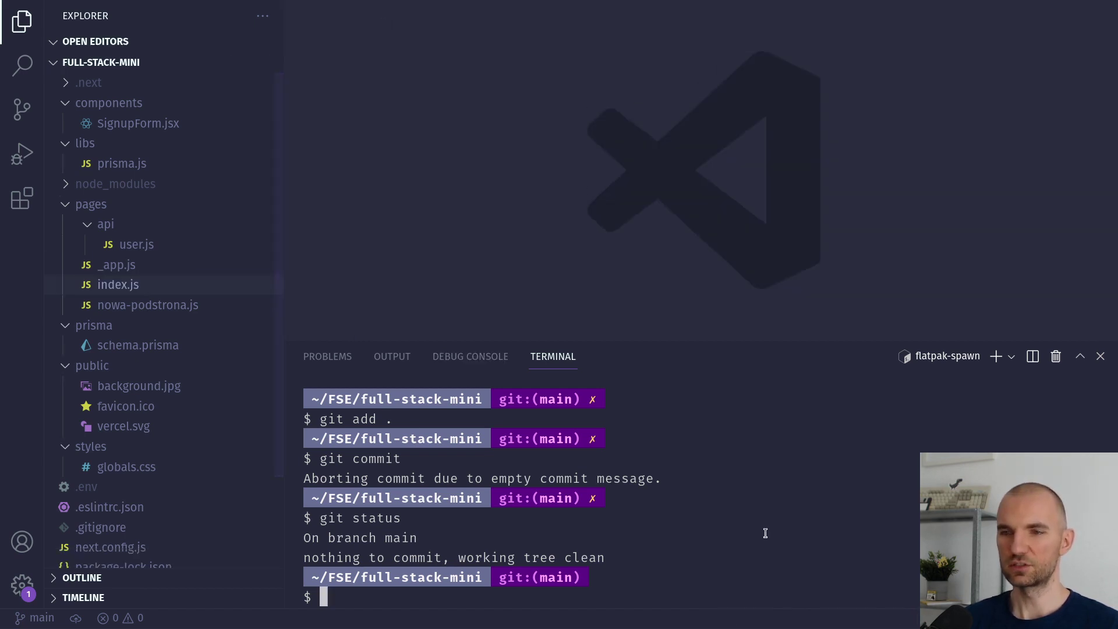
text(git )
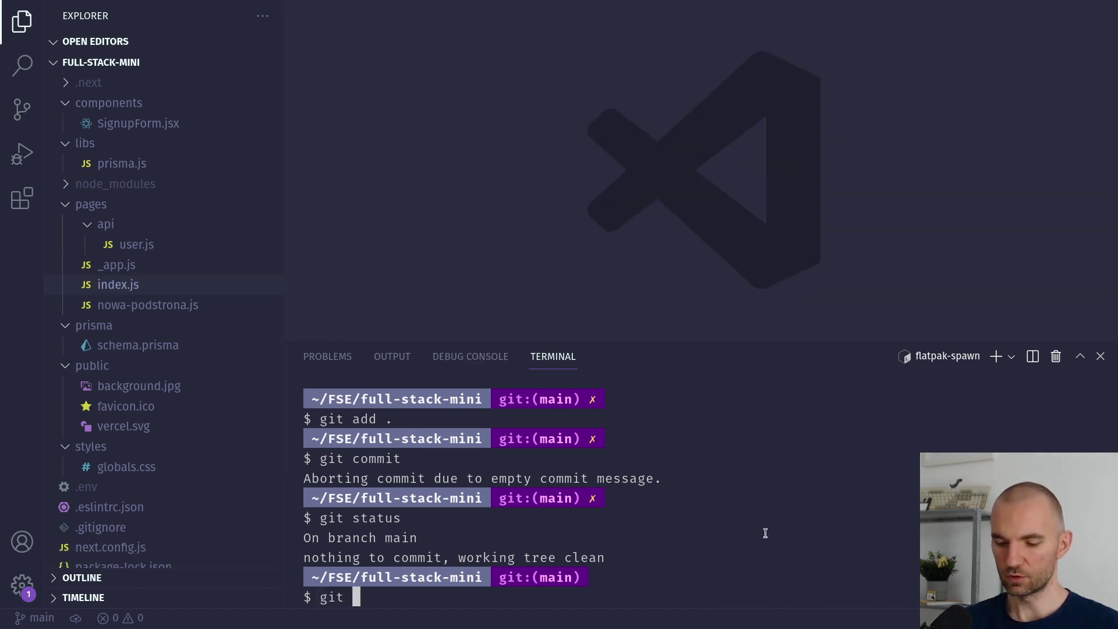
text(log)
key(Return)
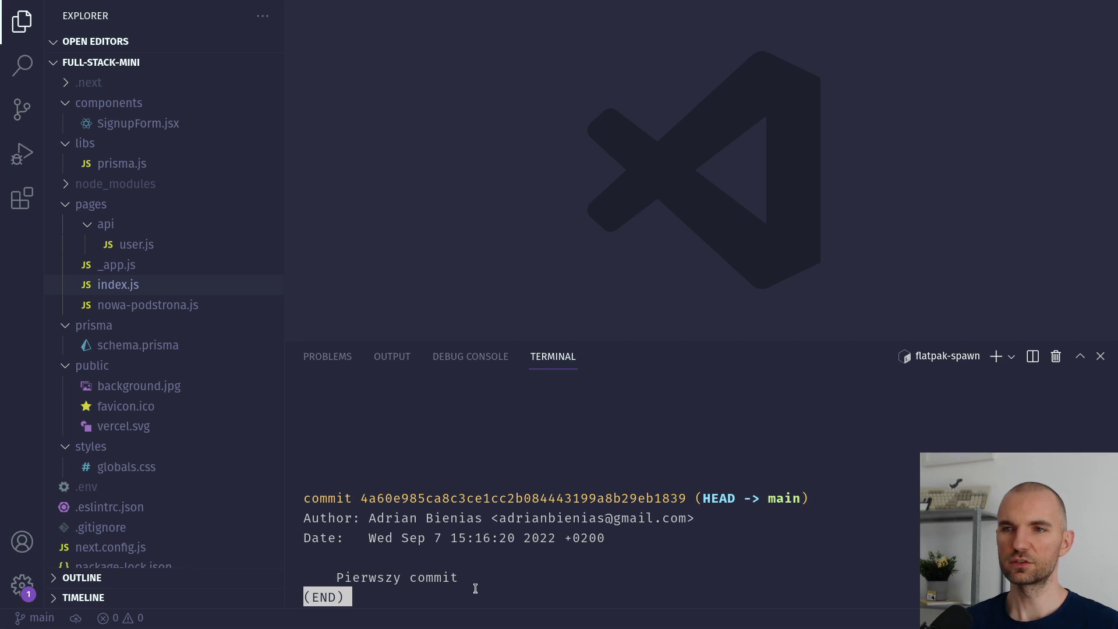
drag(361, 496, 683, 498)
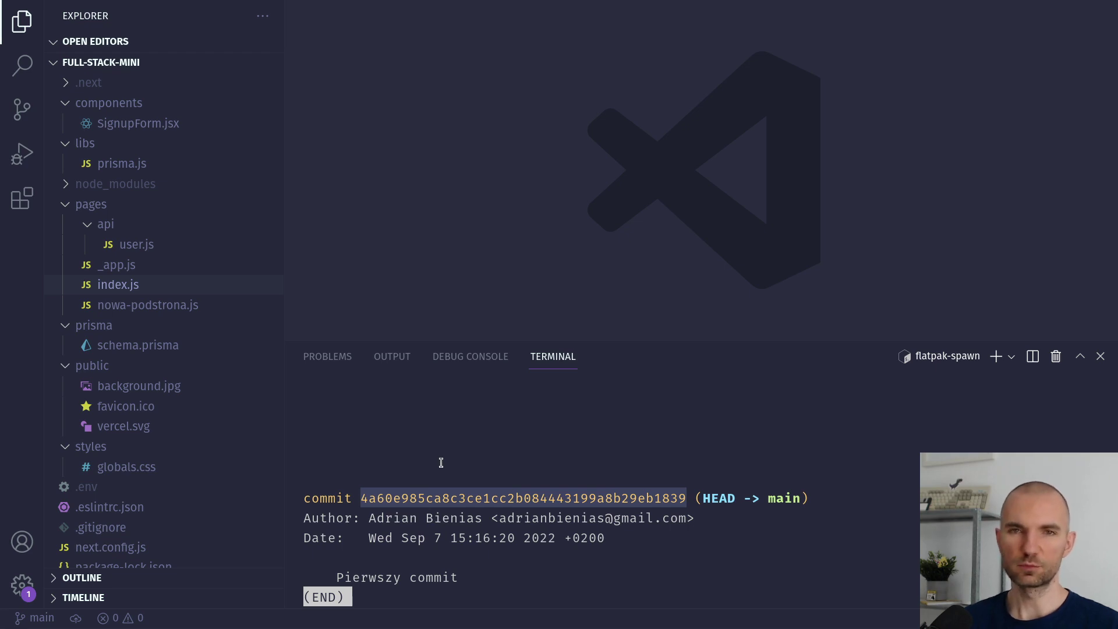
- Exit the log pager with q and abandon the partial git checkout command
text(q)
text(git c)
text(hecko)
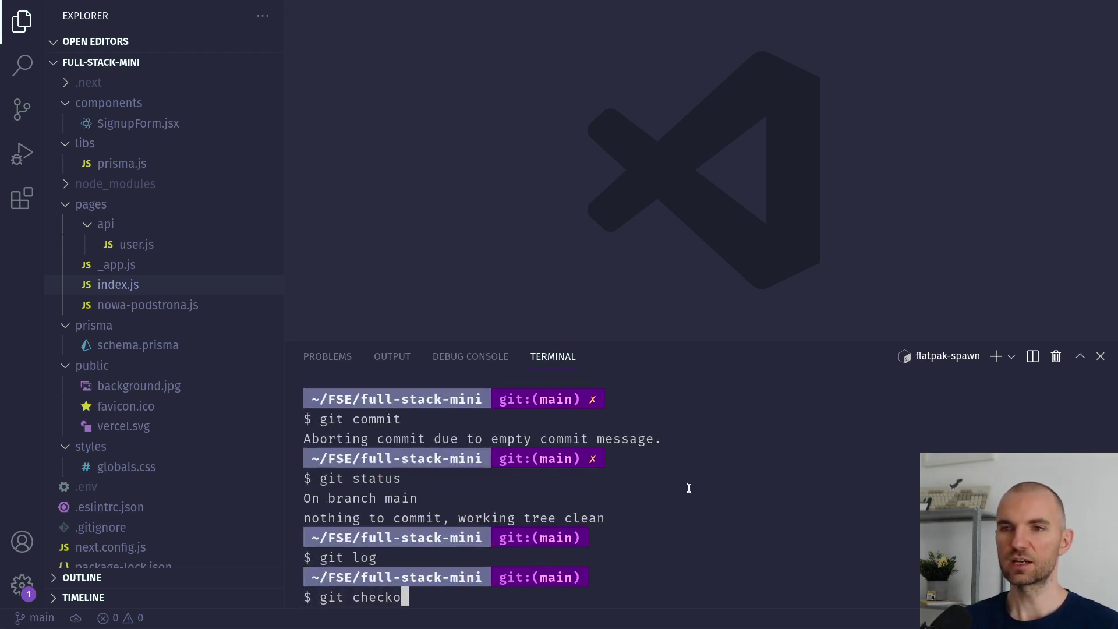
text(ut 12124124)
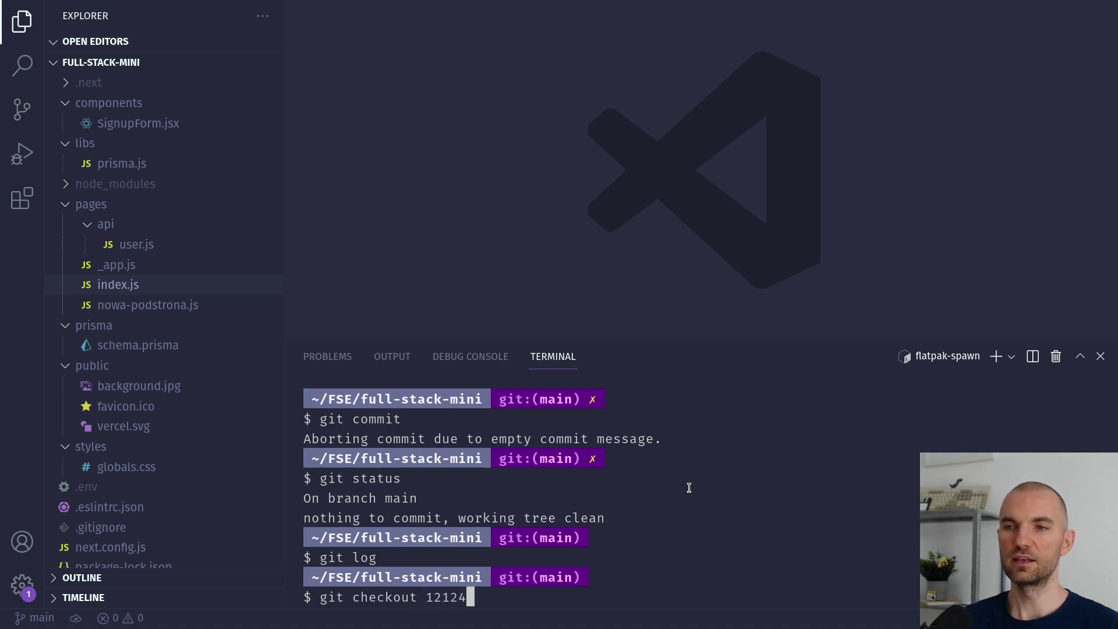
key(BackSpace)
key(BackSpace)
key(BackSpace)
key(BackSpace)
key(BackSpace)
key(BackSpace)
key(BackSpace)
key(BackSpace)
key(BackSpace)
key(BackSpace)
key(BackSpace)
key(BackSpace)
key(BackSpace)
key(BackSpace)
key(BackSpace)
key(BackSpace)
key(BackSpace)
key(BackSpace)
key(BackSpace)
key(BackSpace)
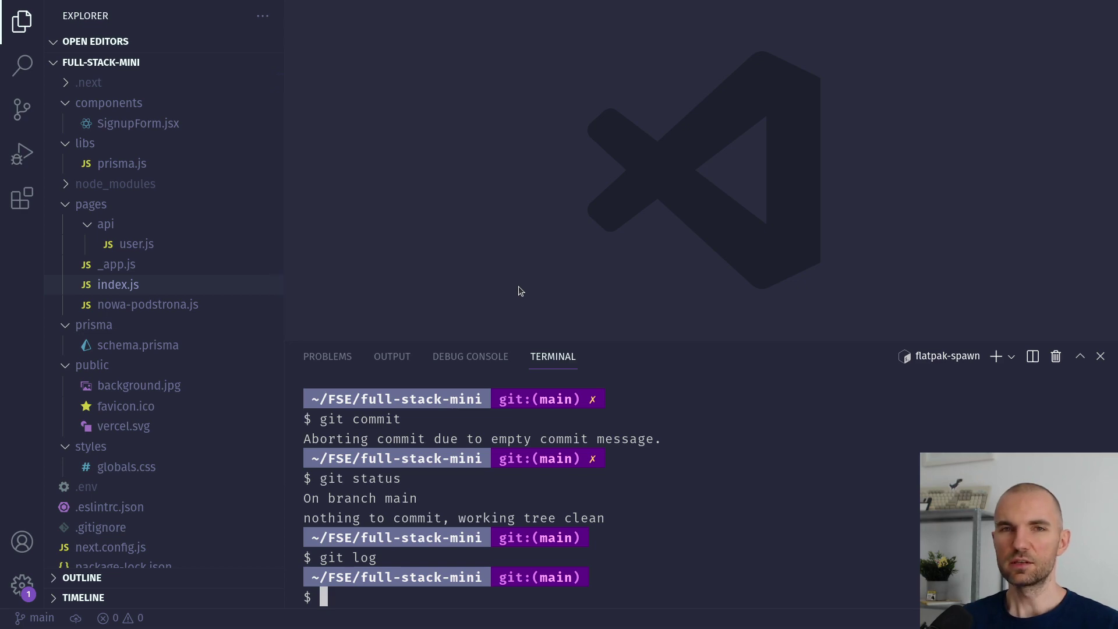
key(alt+Tab)
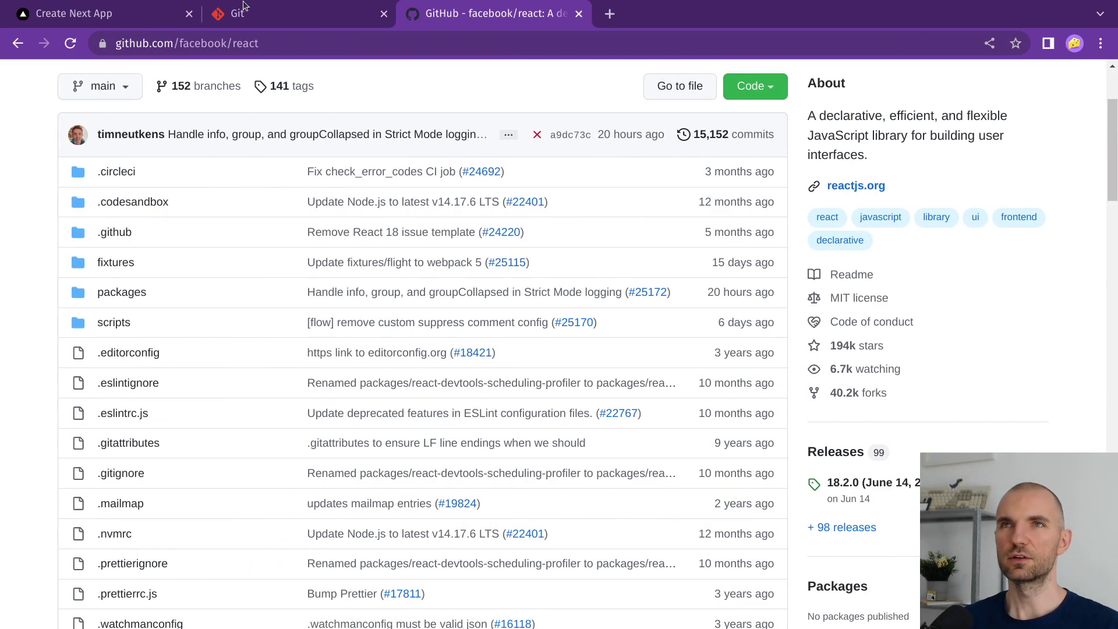
- View the running app at localhost:3000, then bring up the facebook/react GitHub page
click(89, 17)
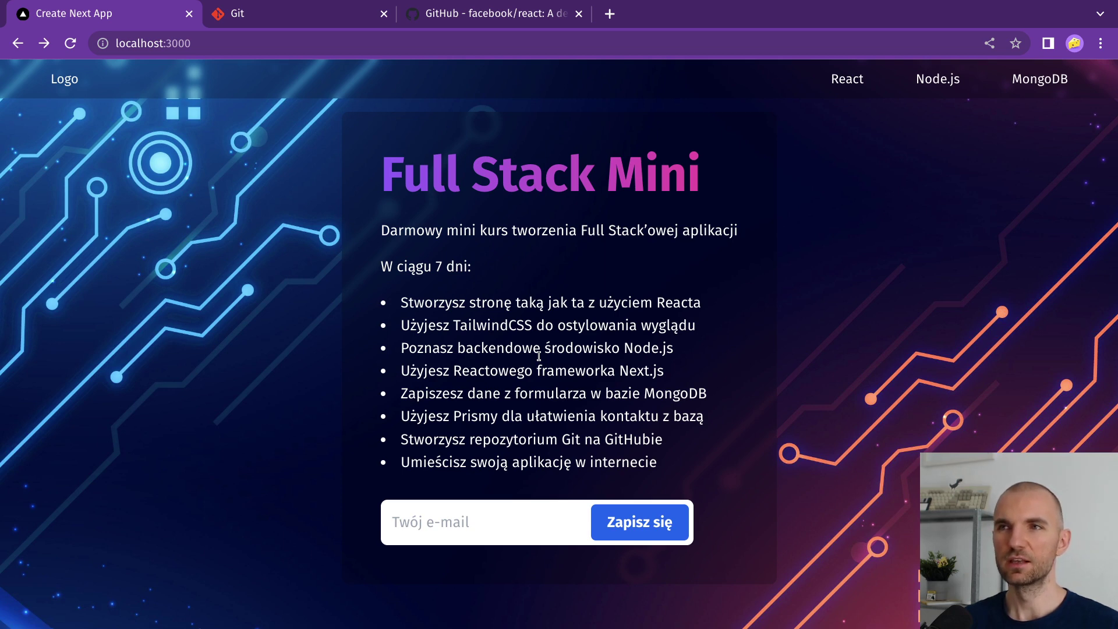
key(alt+Tab)
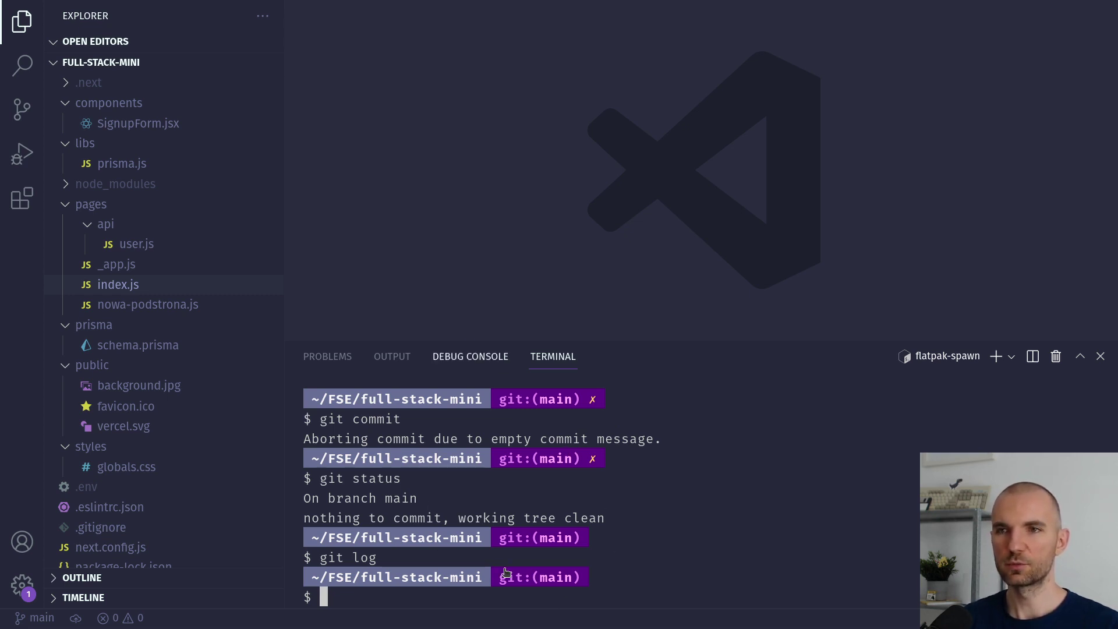
key(ctrl+alt+Left)
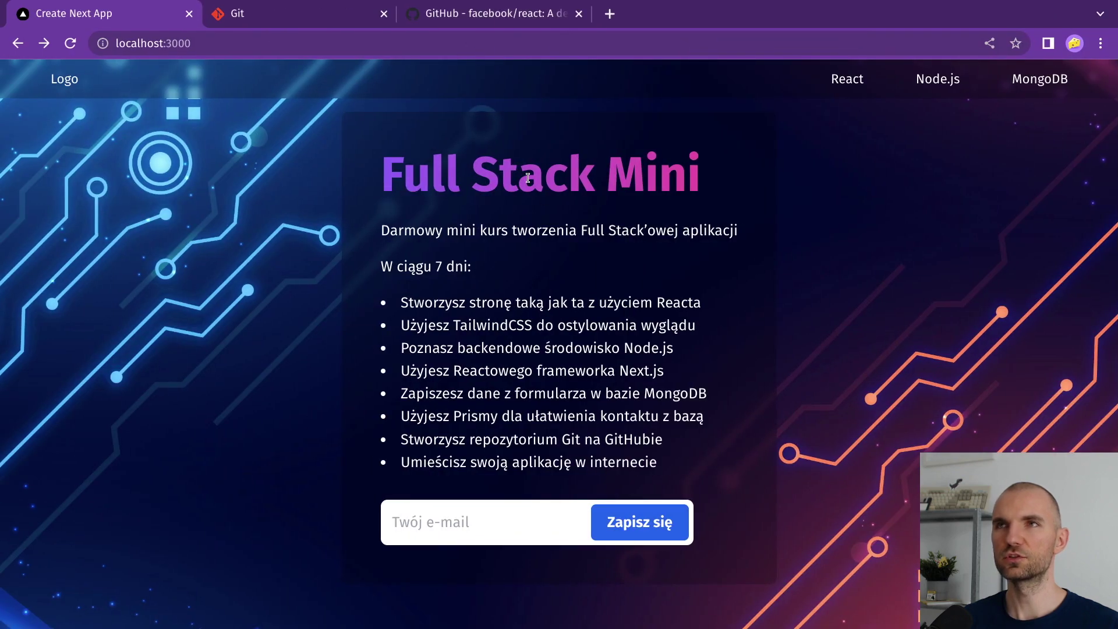
click(488, 13)
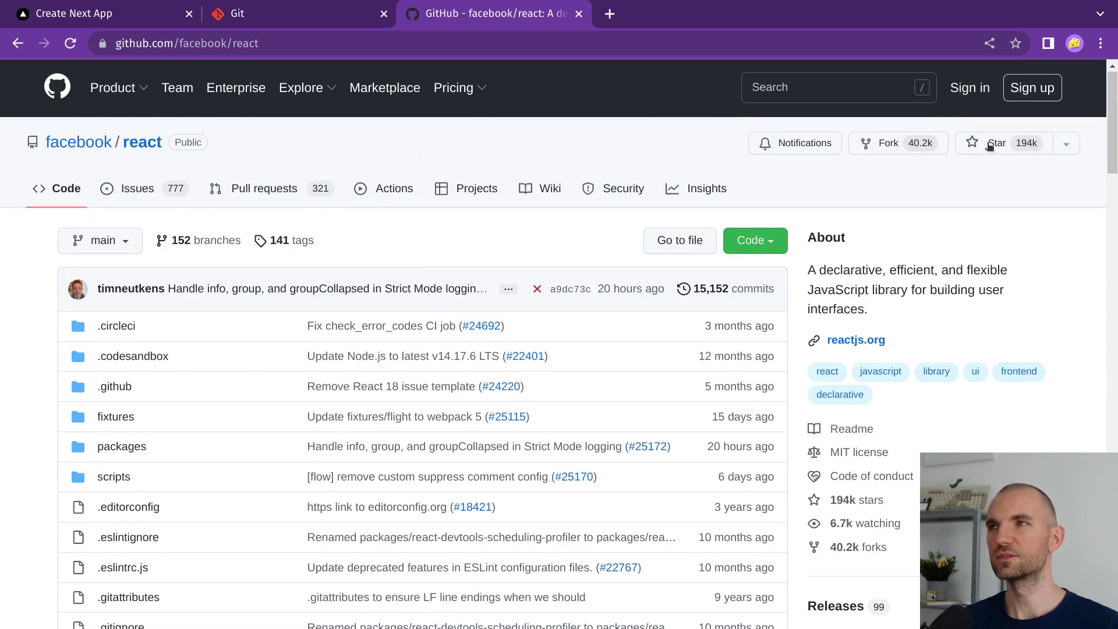
- Start GitHub sign-up, enter the email address with its typos fixed, and continue
click(1035, 85)
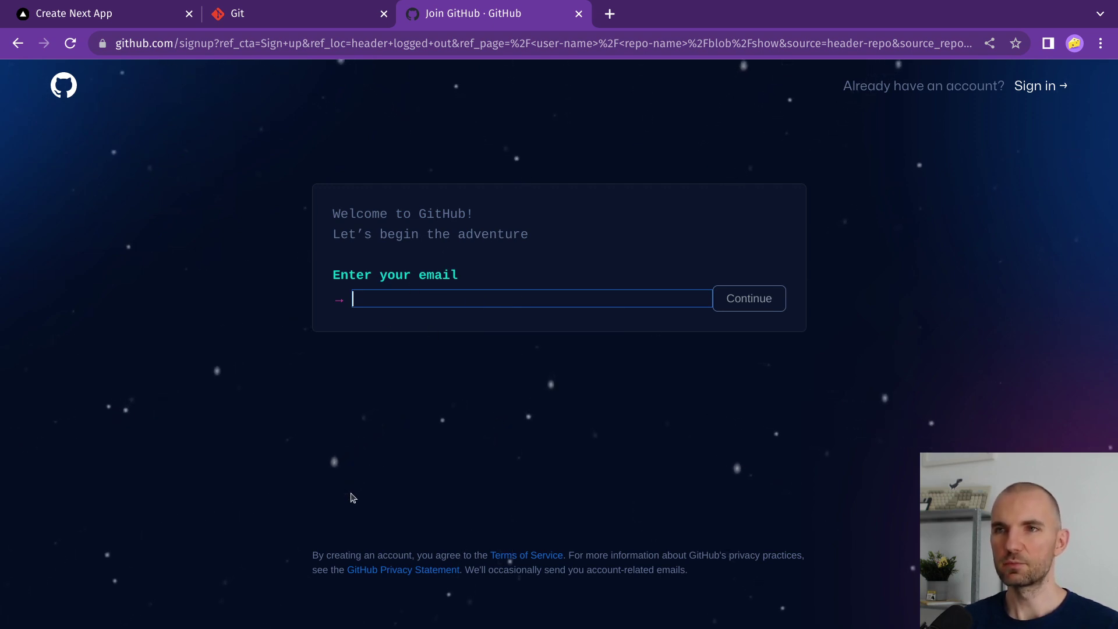
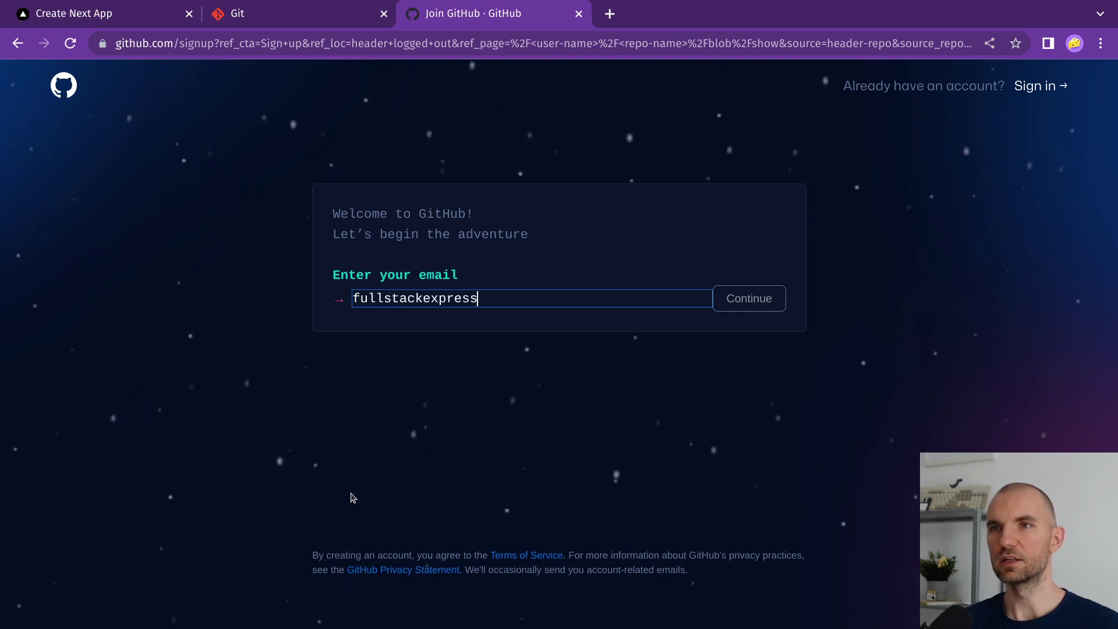
key(Return)
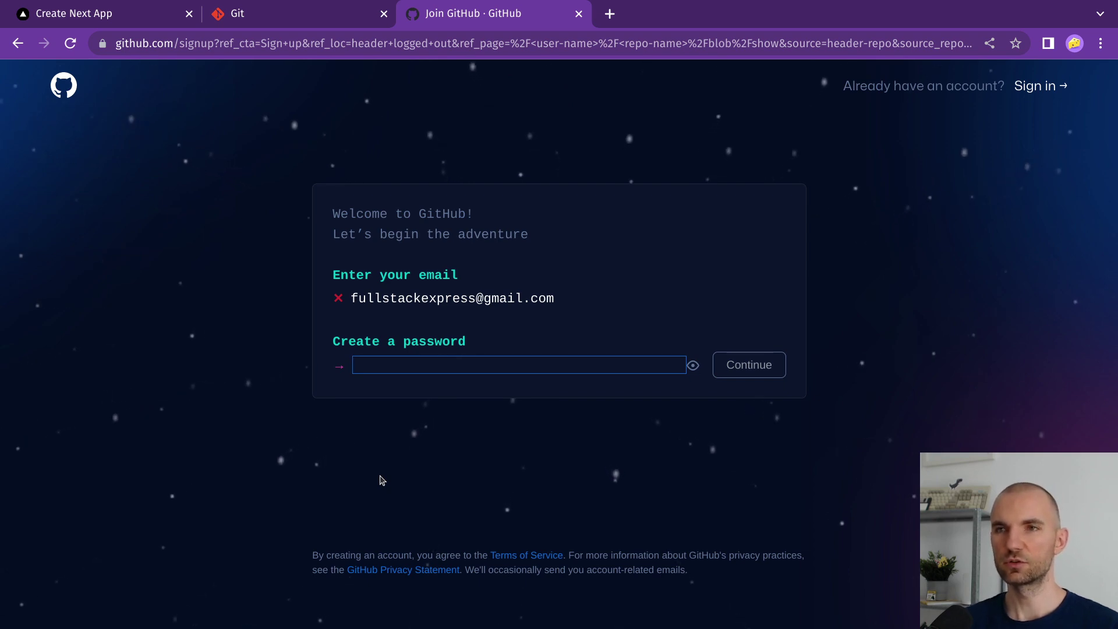
- Replace the rejected signup passwords with a pasted long password rated 'Password is strong'
text(•••••••••)
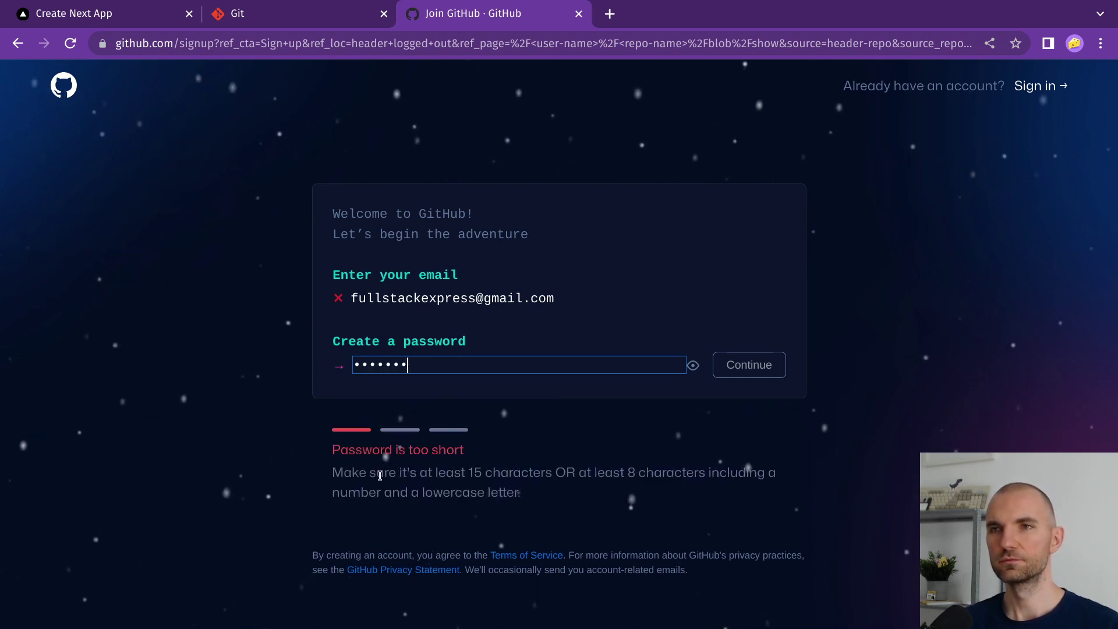
text(•••)
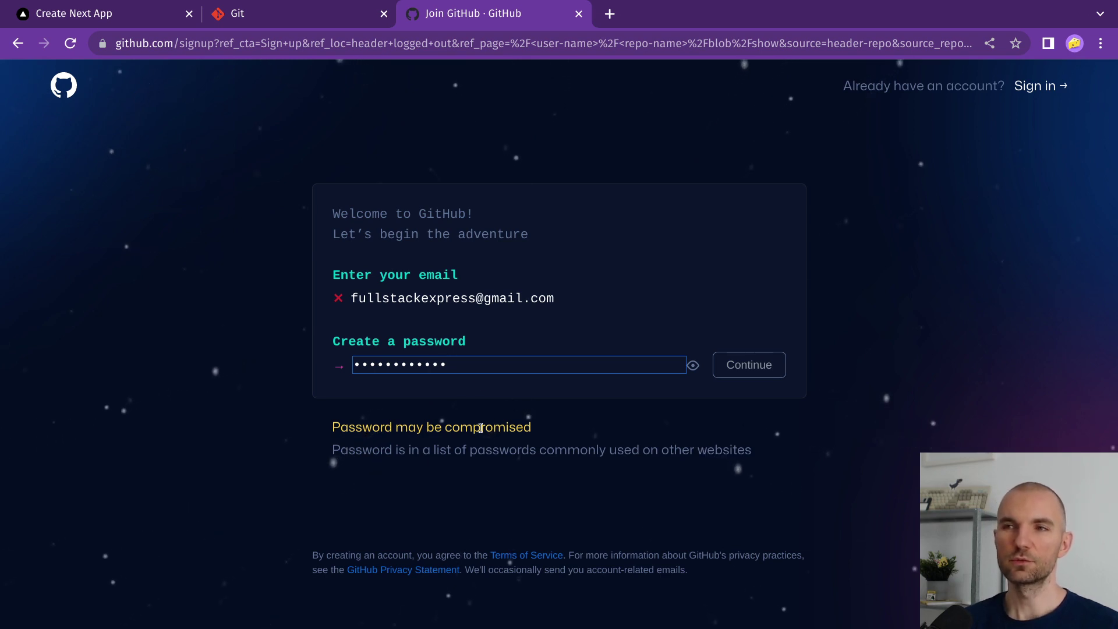
key(ctrl+a)
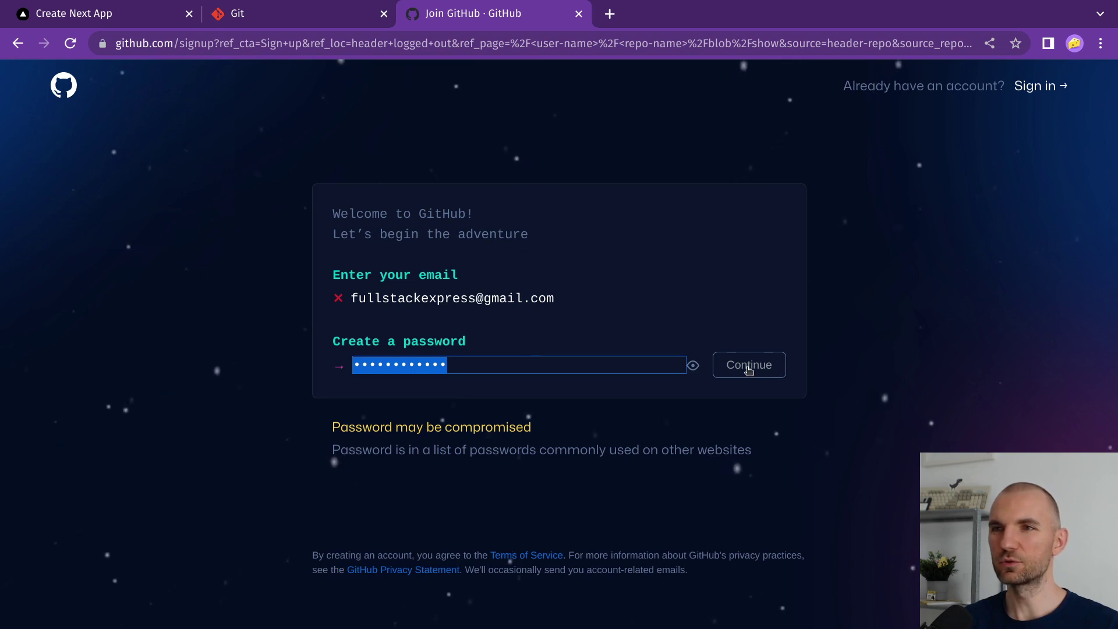
text(******)
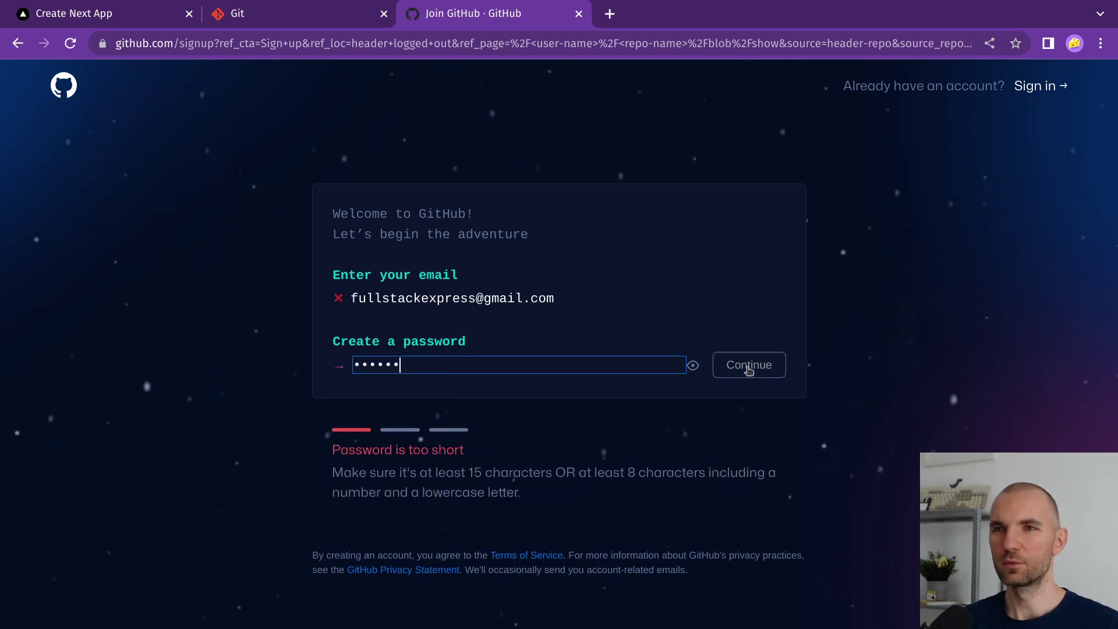
text(******)
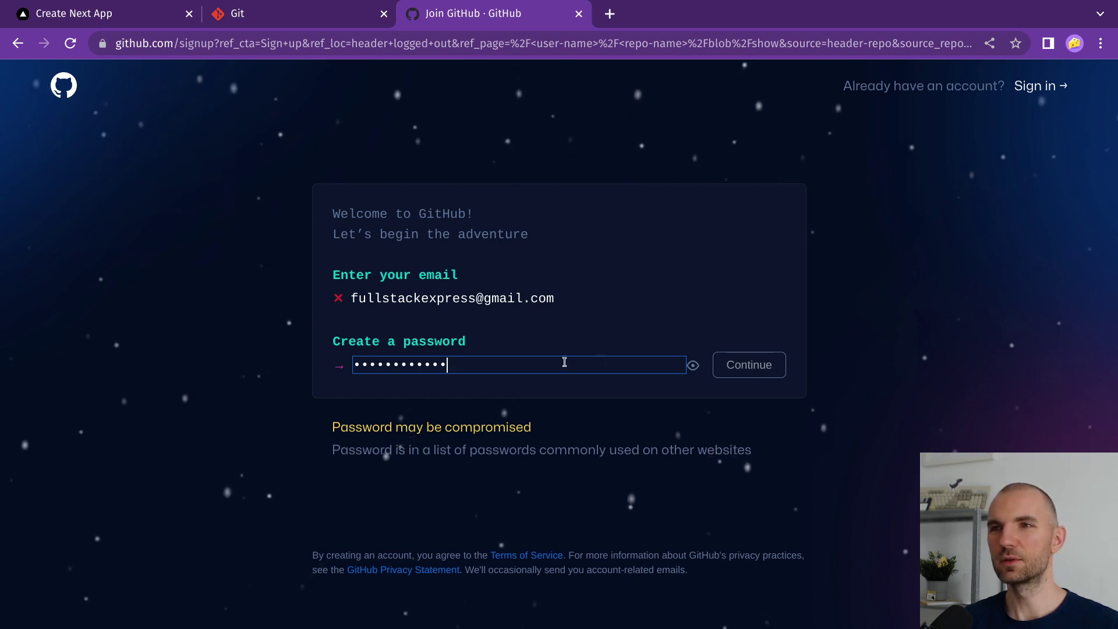
key(ctrl+a)
key(BackSpace)
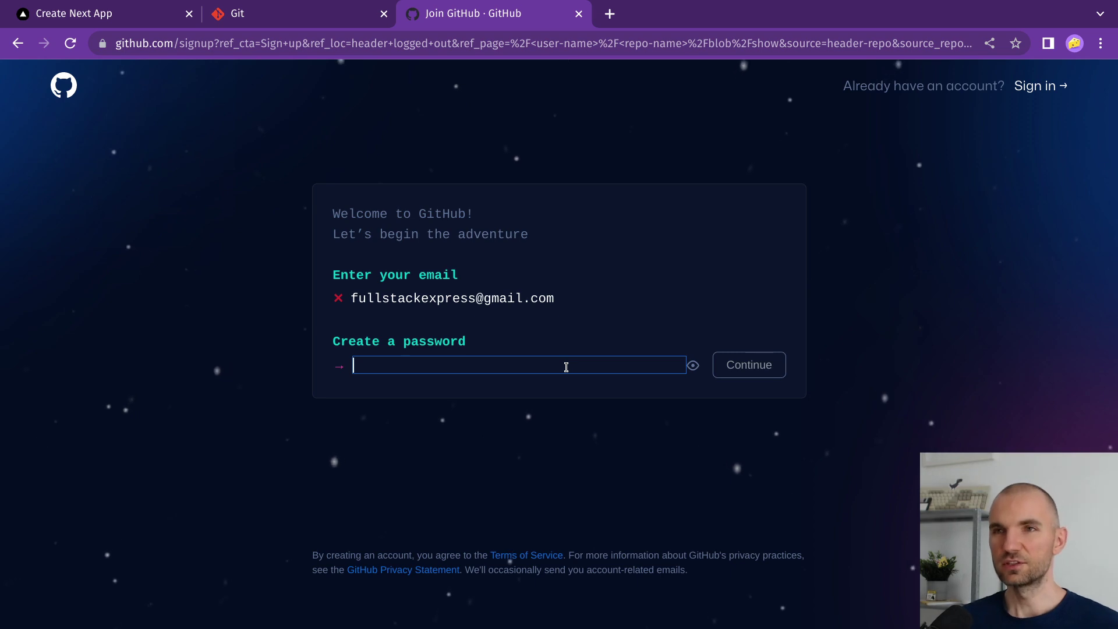
text(••••••••••••)
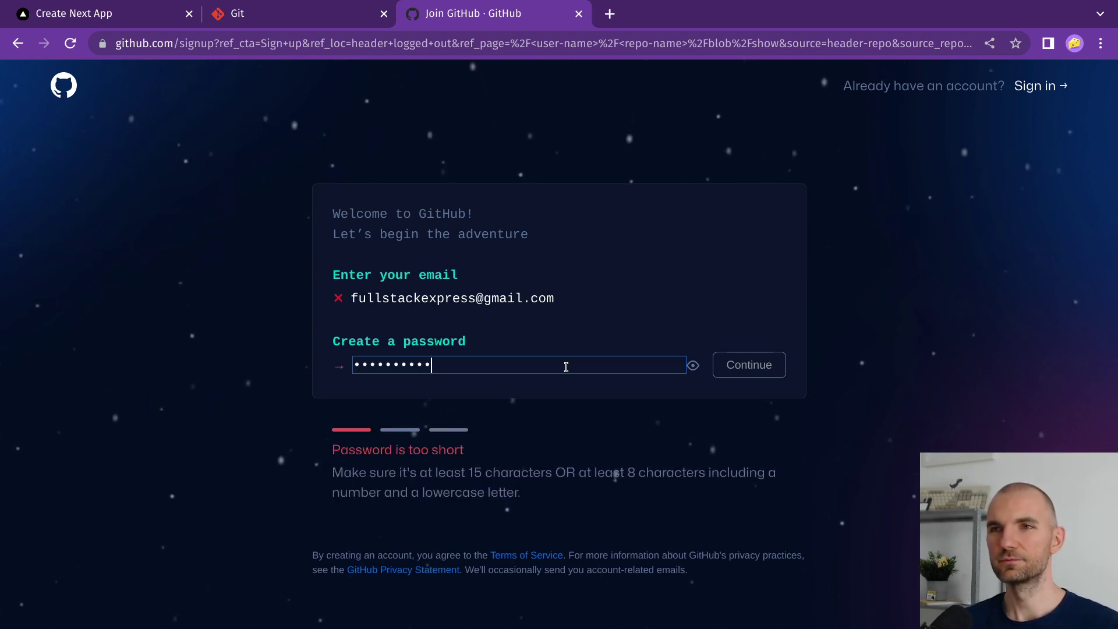
text(••••)
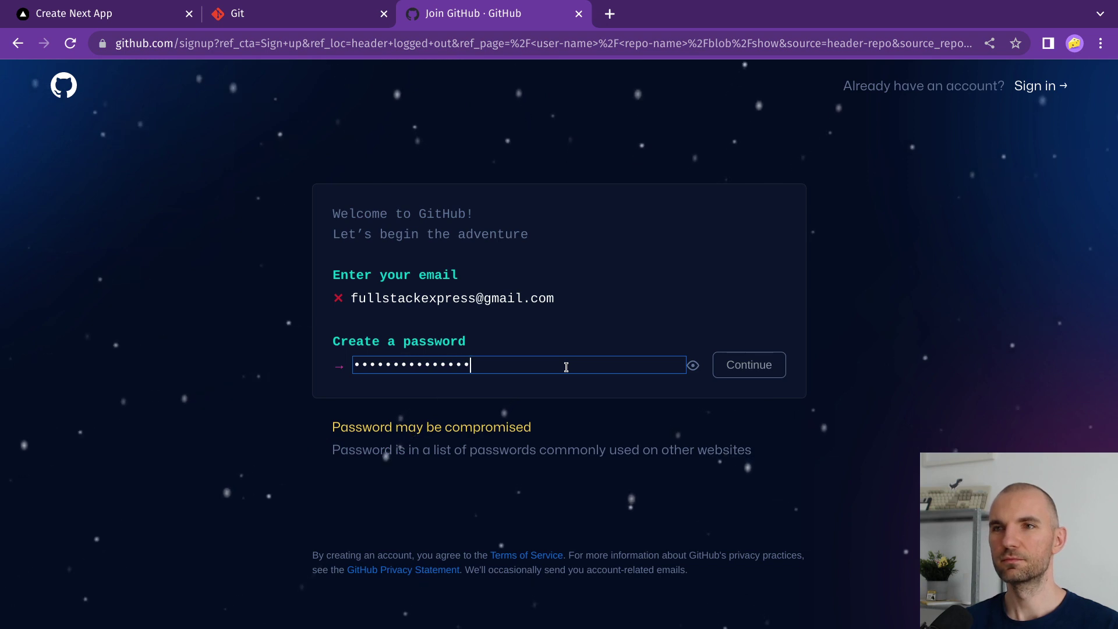
text(•••••••)
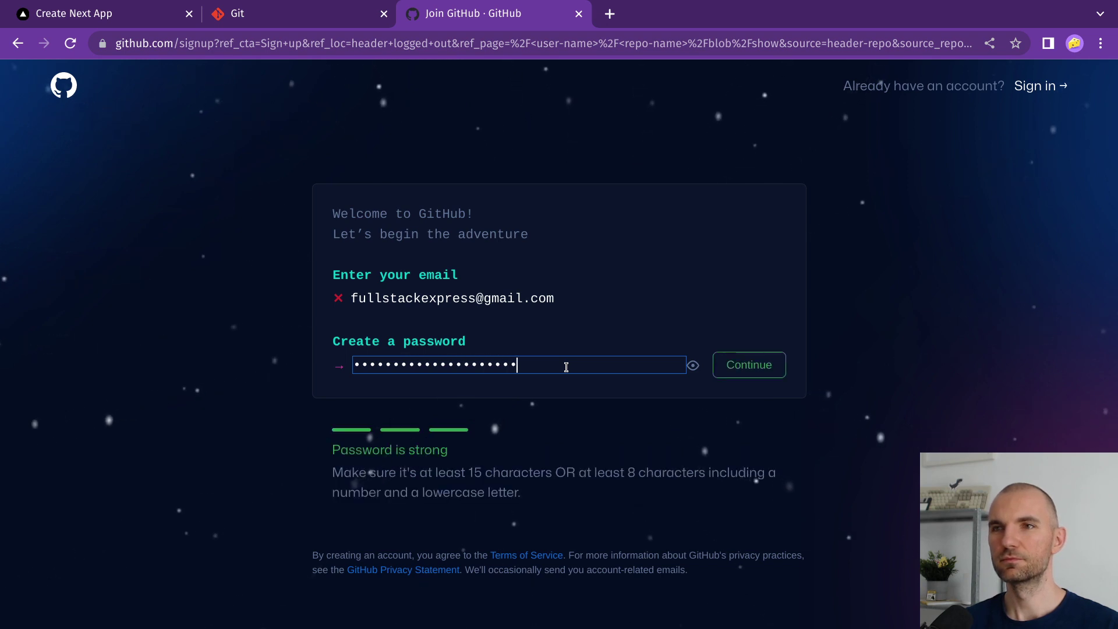
text(•)
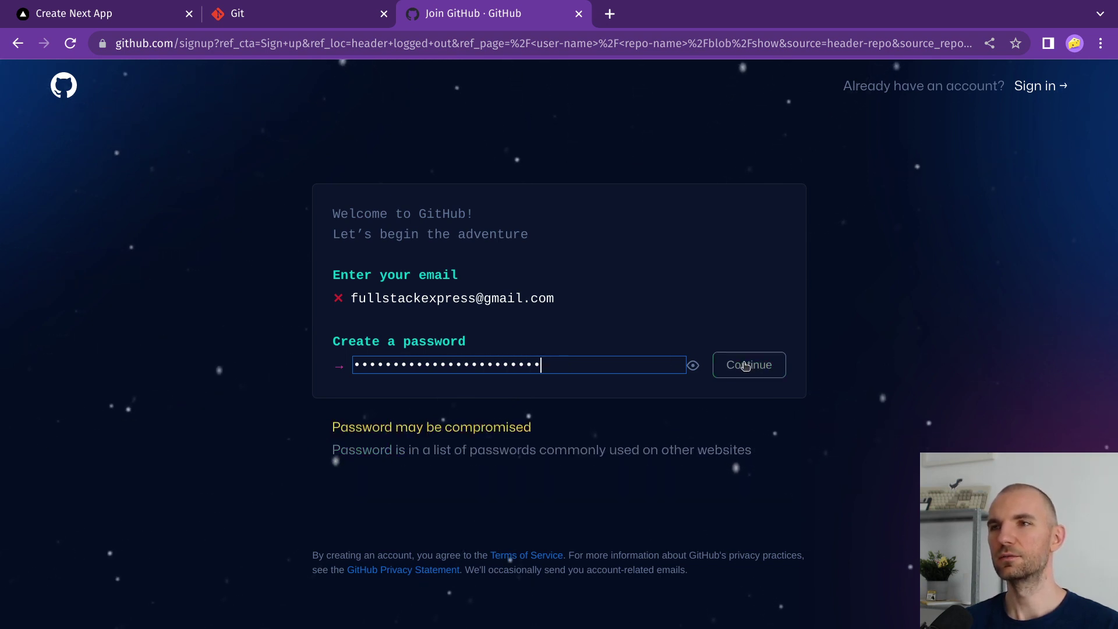
key(ctrl+a)
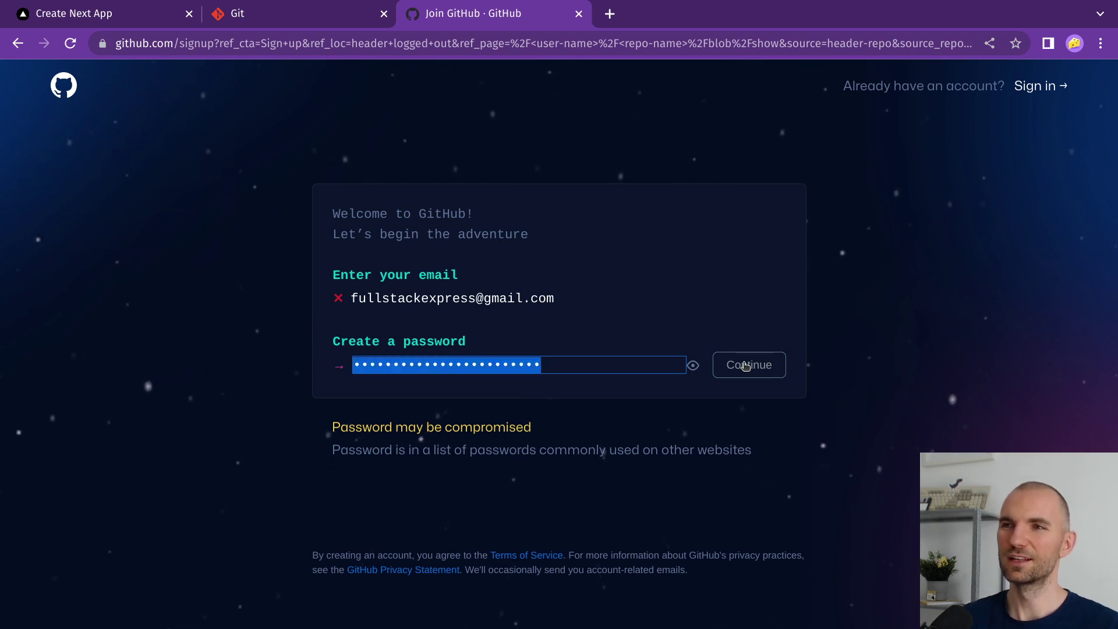
key(BackSpace)
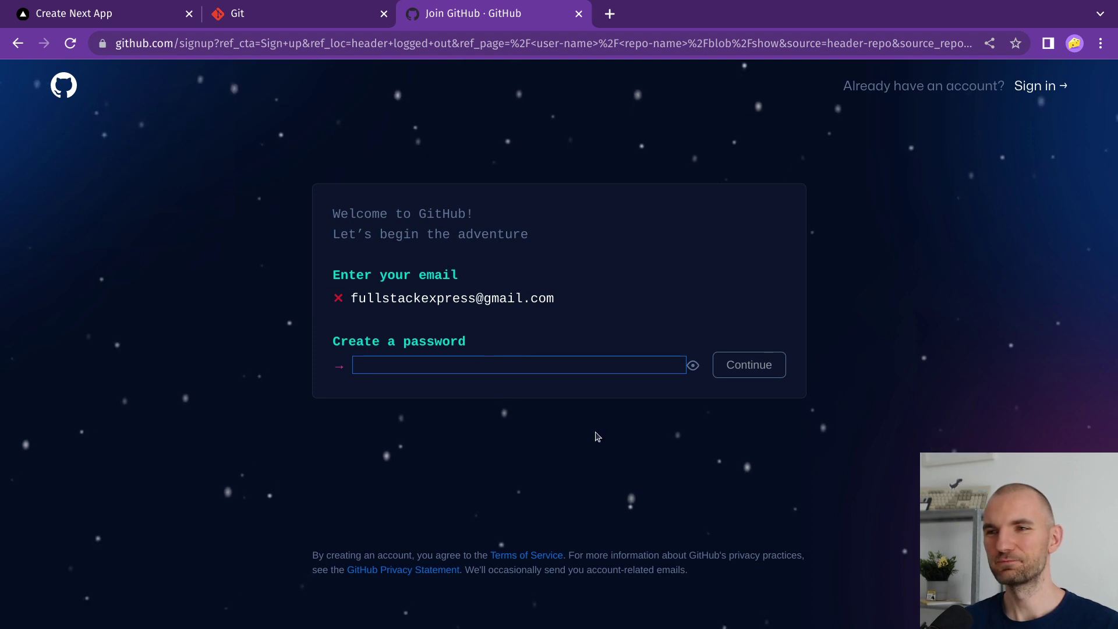
key(ctrl+v)
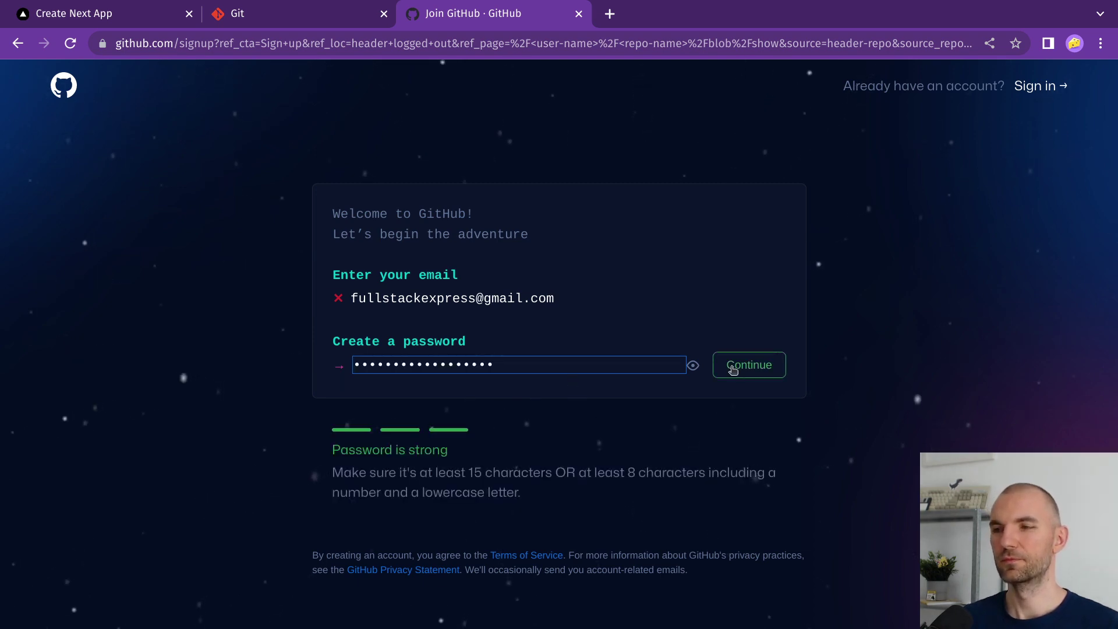
- Choose the username 'fullstackexpress' and answer n to decline product-update emails
click(732, 370)
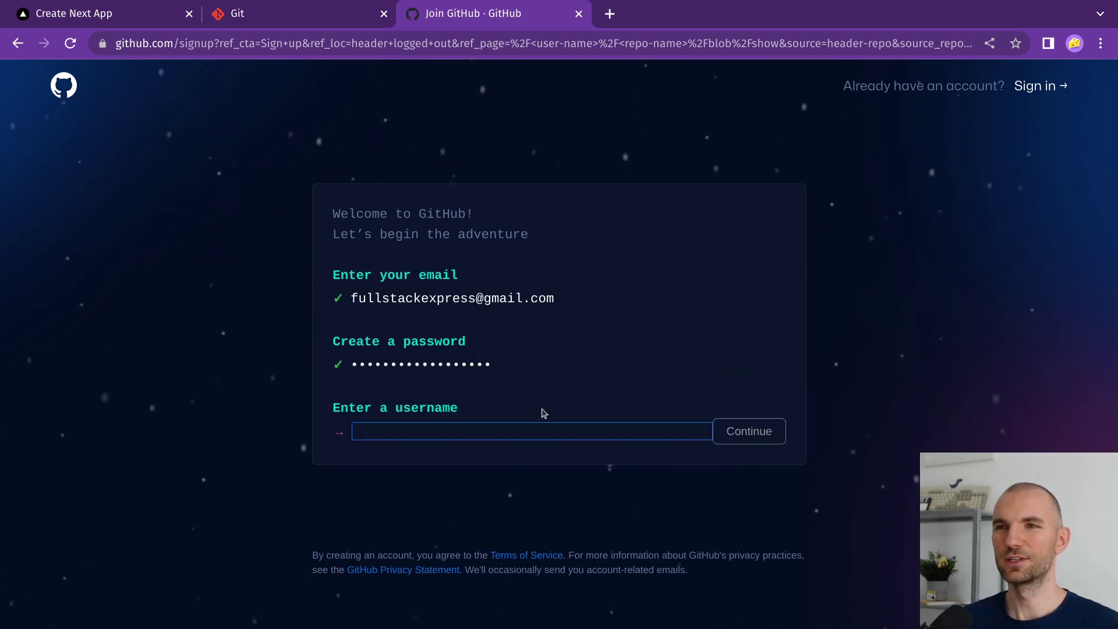
text(fu)
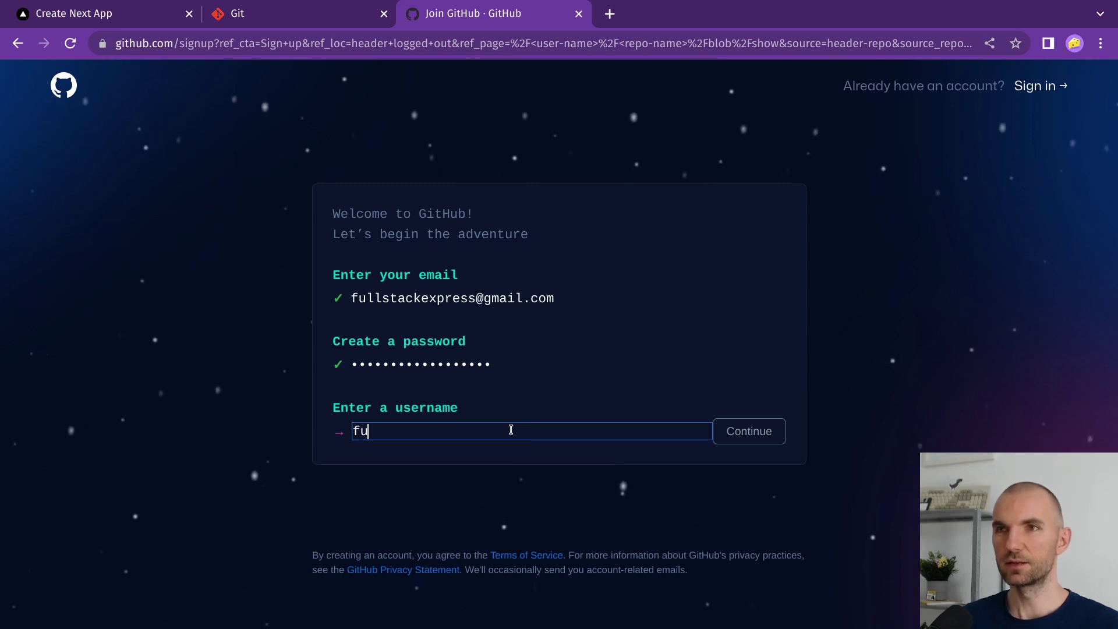
text(llstackexp)
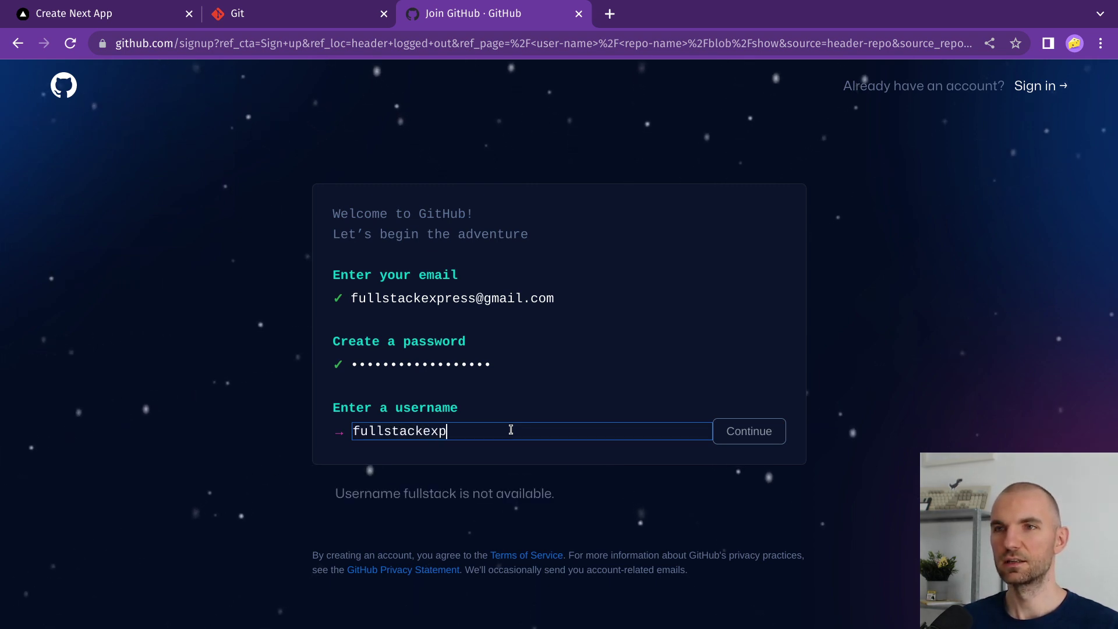
text(ress)
click(776, 431)
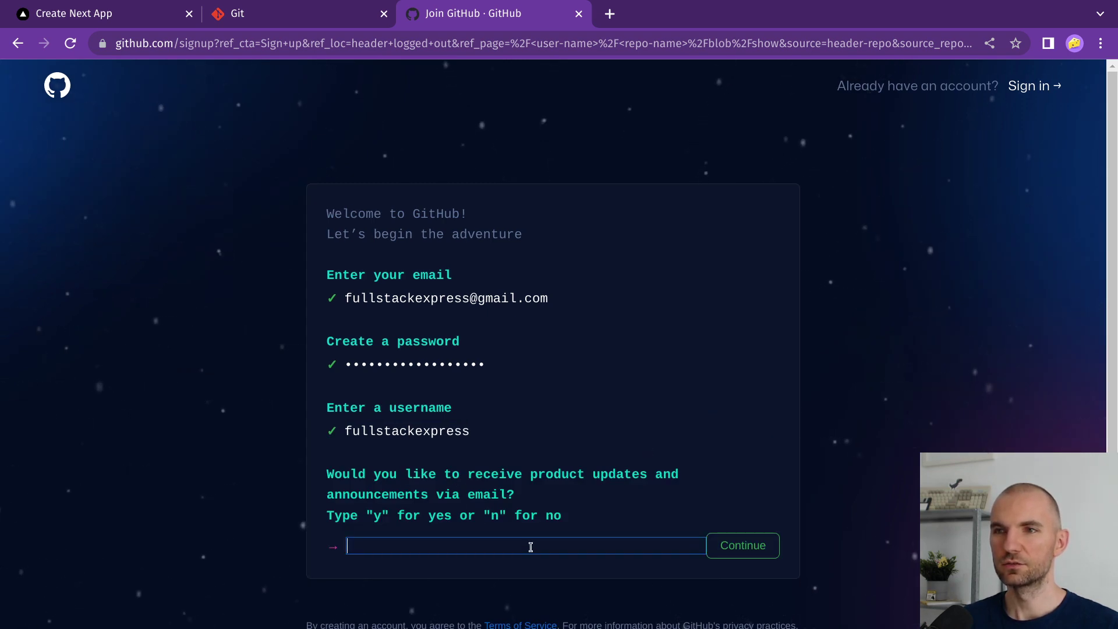
text(n)
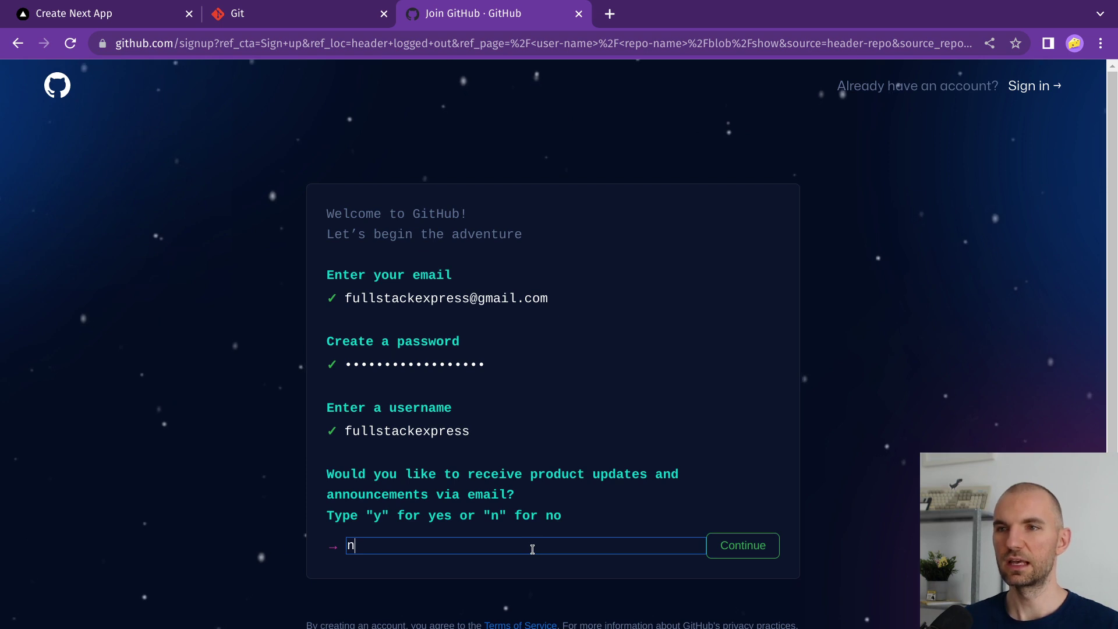
key(Return)
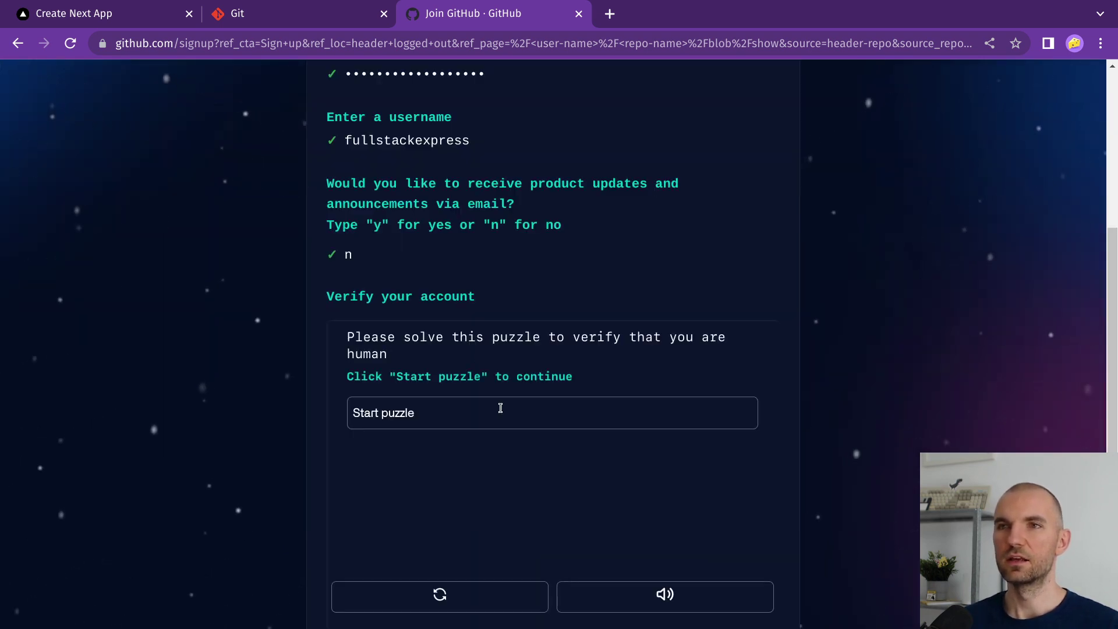
- Pass the spiral-galaxy verification puzzle, create the account, and resubmit the email to reach the password step
click(483, 412)
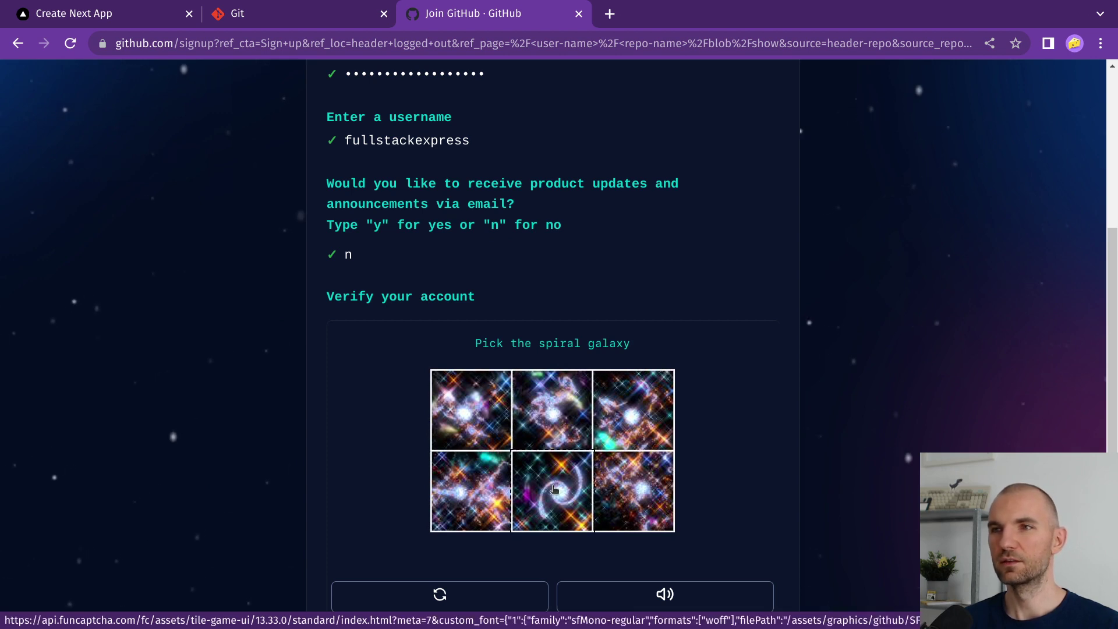
click(553, 489)
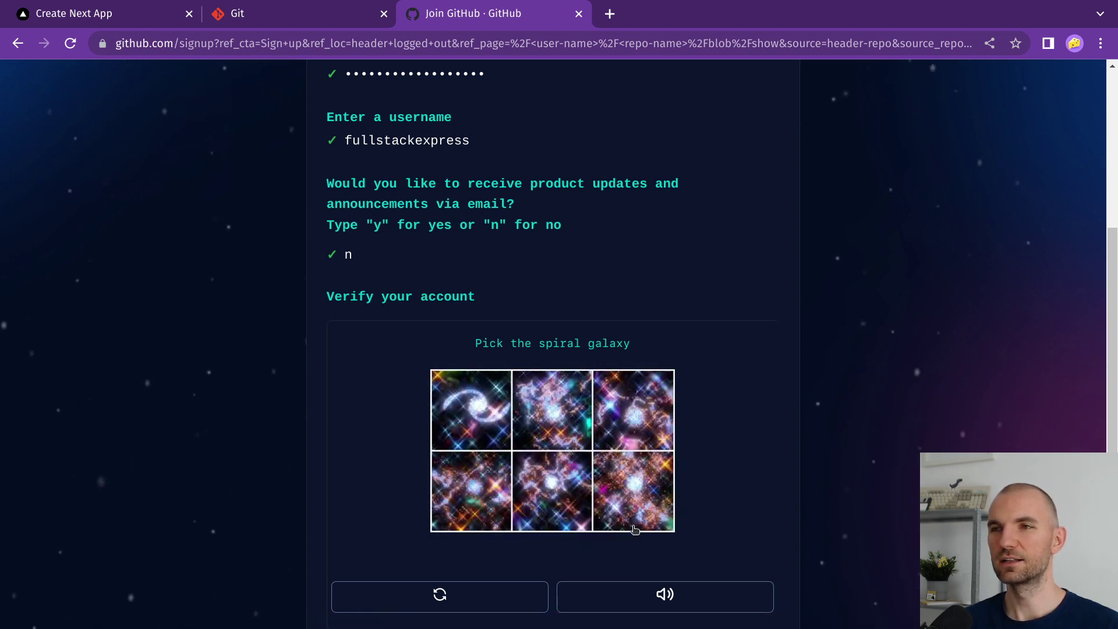
click(488, 409)
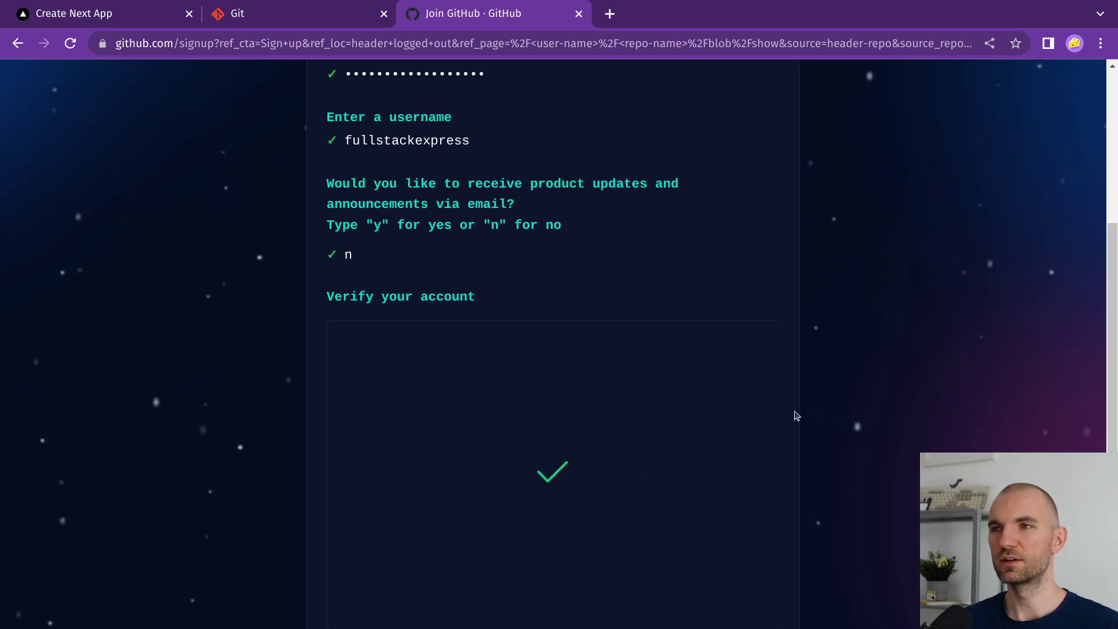
scroll(795, 415, down, 3)
click(623, 467)
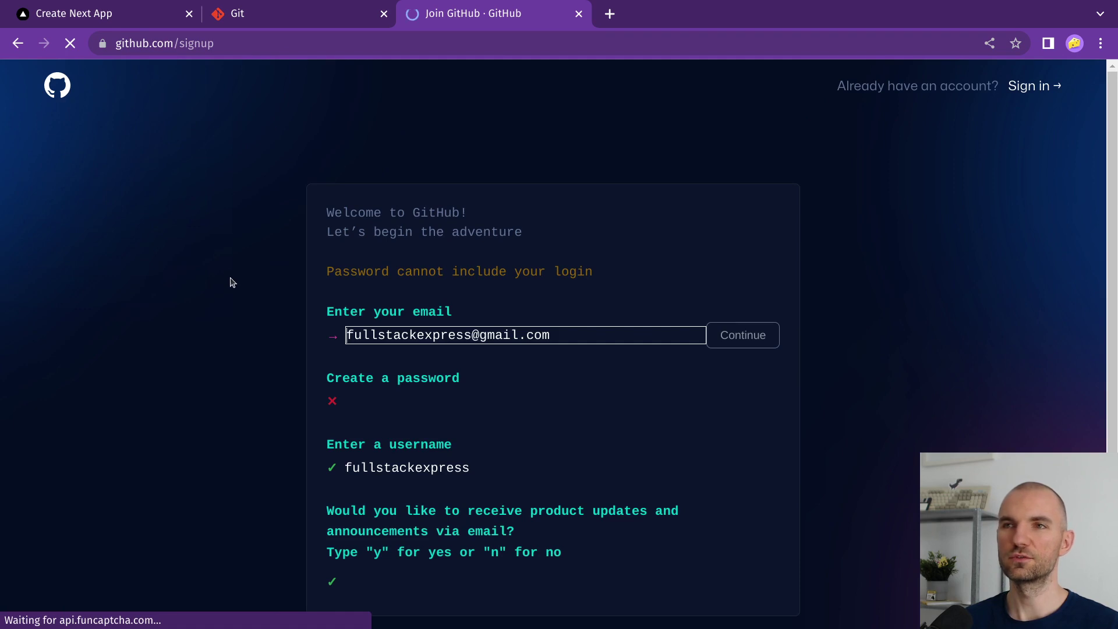
scroll(241, 372, down, 2)
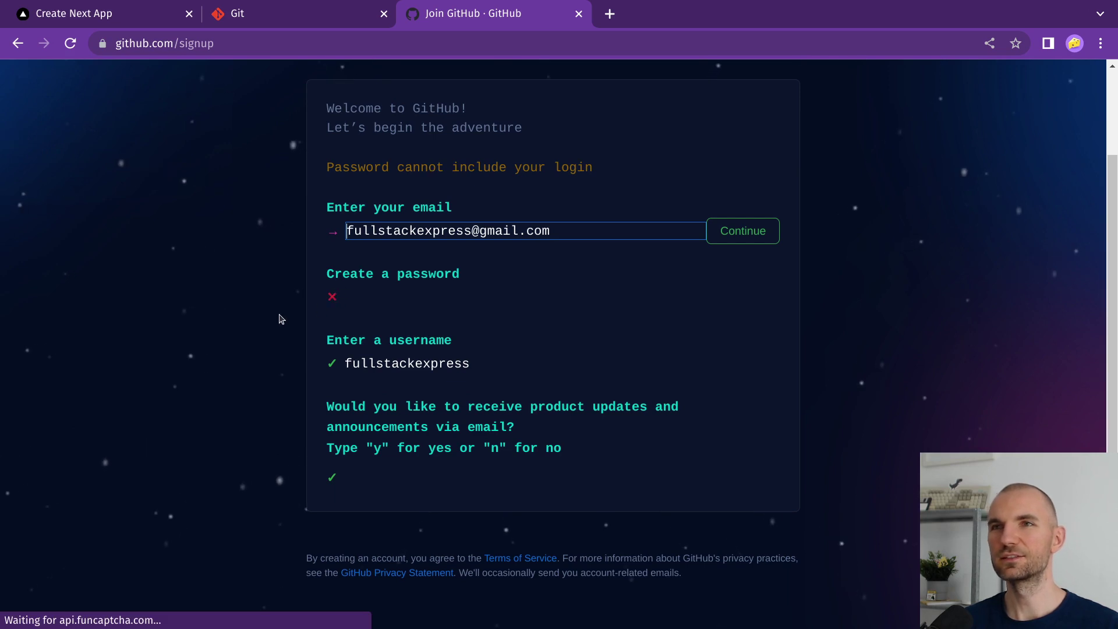
scroll(280, 319, up, 1)
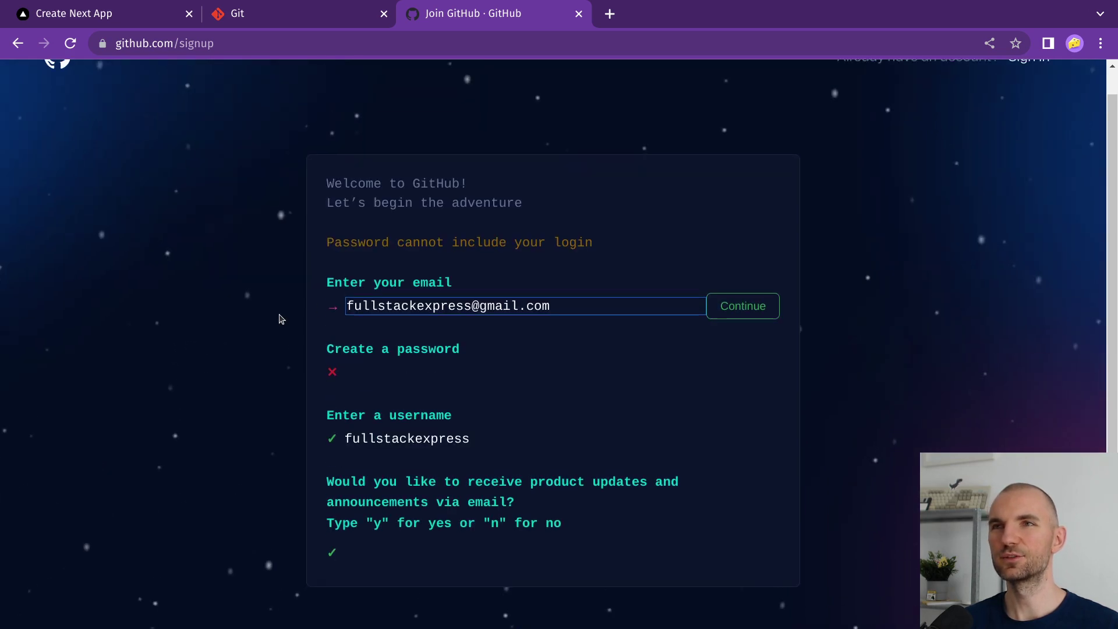
click(755, 316)
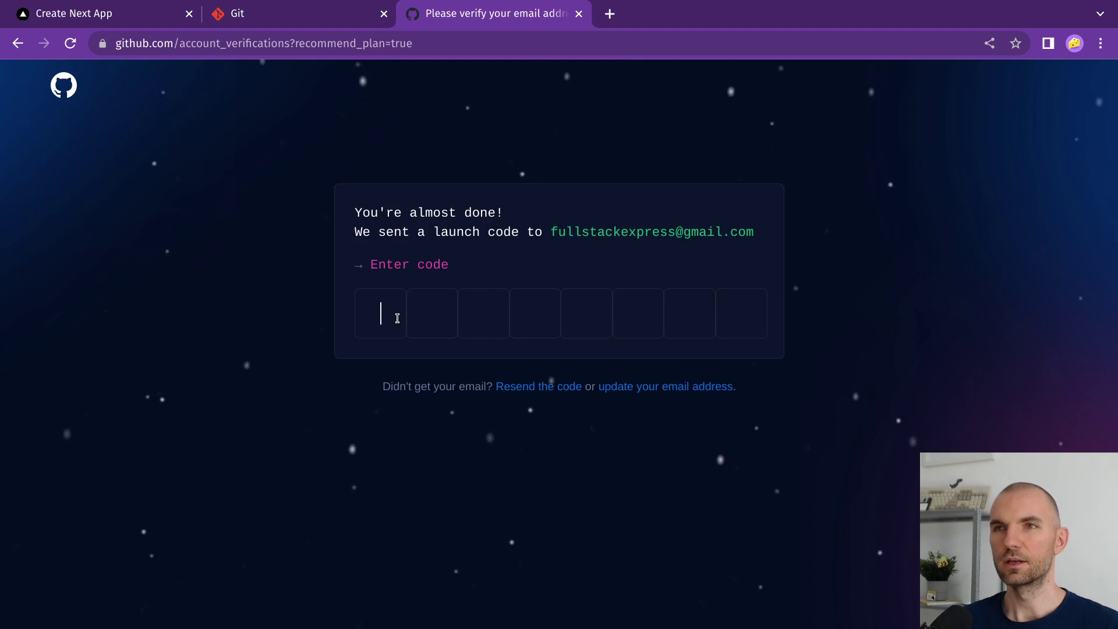
- Paste the emailed launch code and answer that only you will work on projects
click(397, 317)
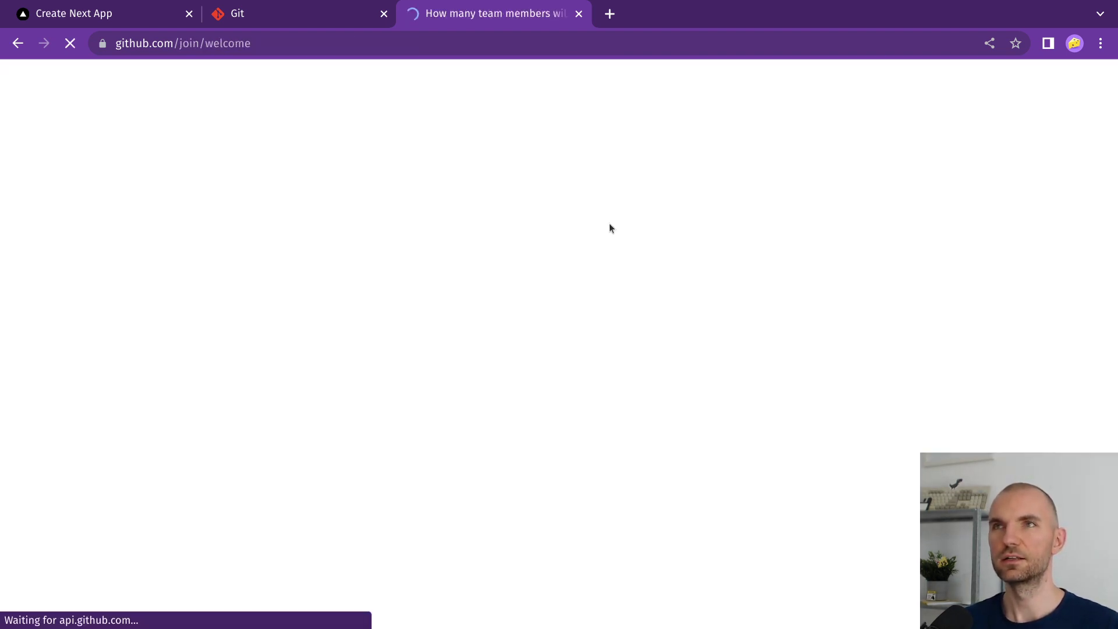
scroll(618, 332, down, 2)
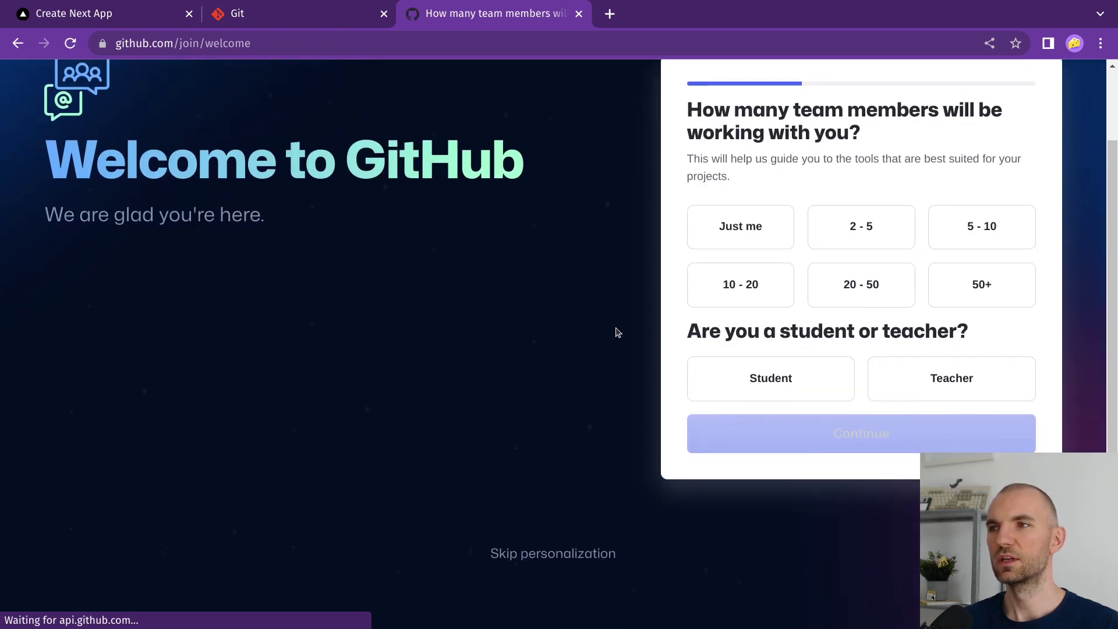
click(747, 240)
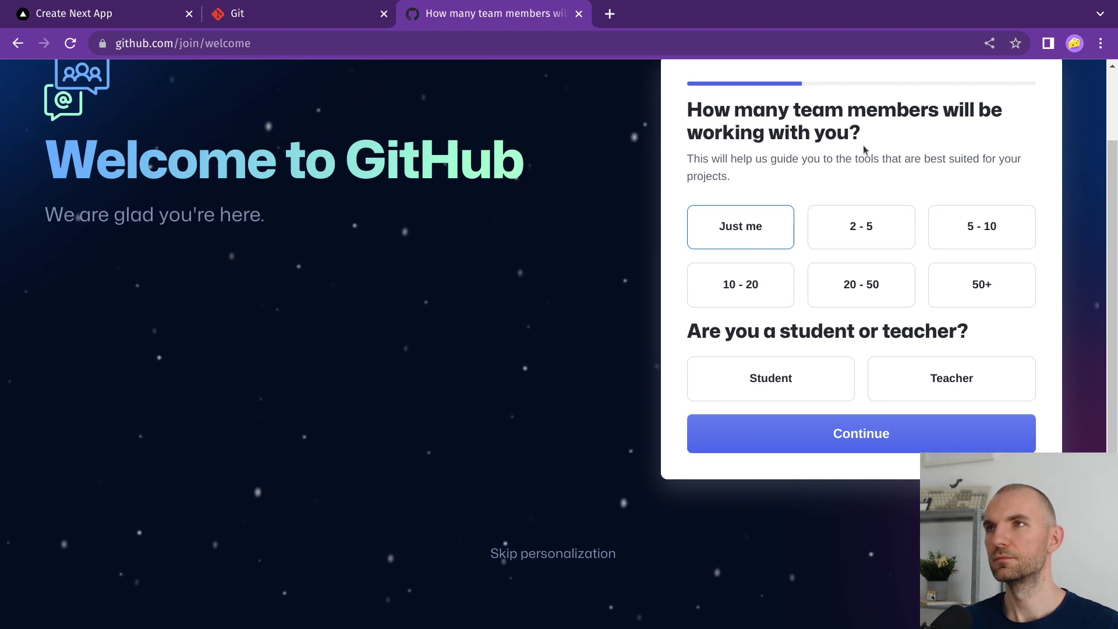
scroll(862, 149, up, 1)
click(818, 427)
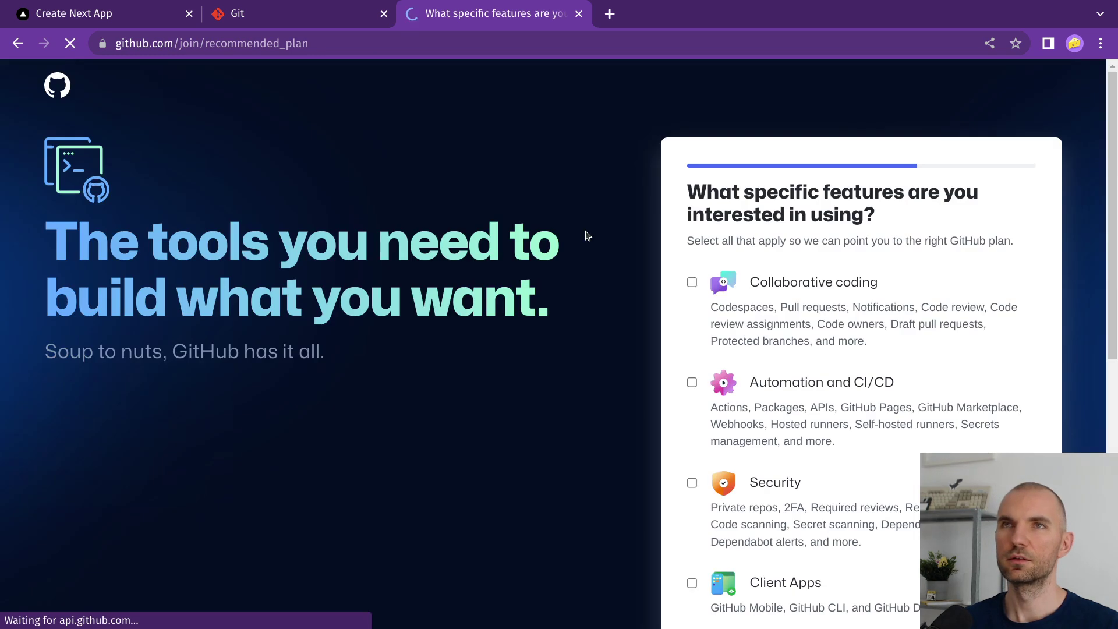
- Skip the feature personalization questions to reach the dashboard
scroll(642, 299, down, 5)
scroll(715, 383, down, 3)
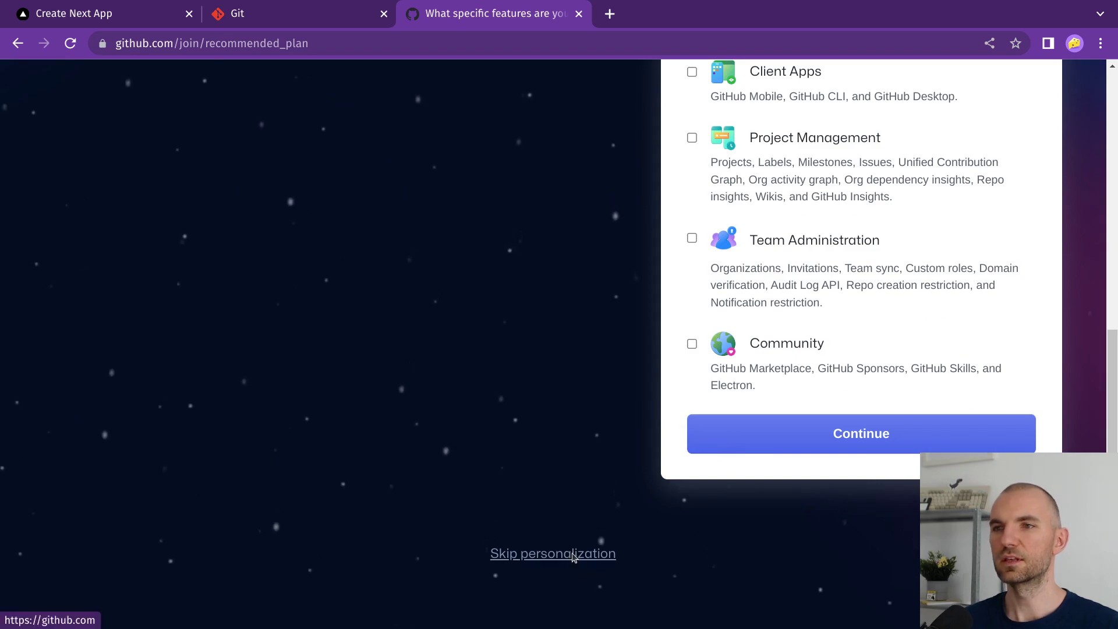
click(575, 554)
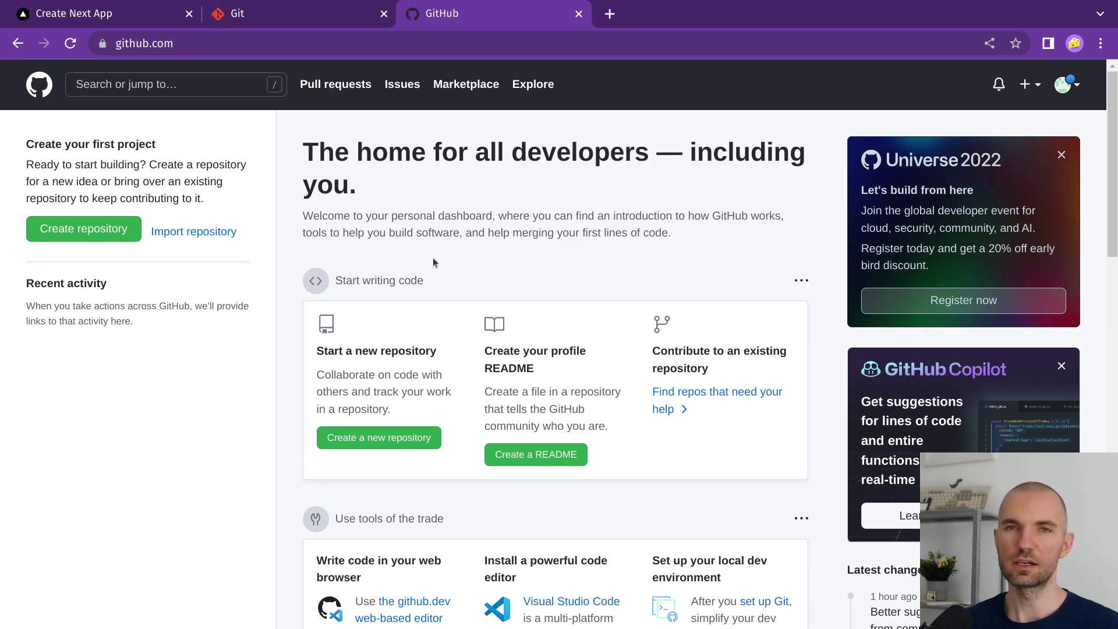
- Start a new repository named 'mini', review the Owner choices, and set visibility to Private
click(90, 229)
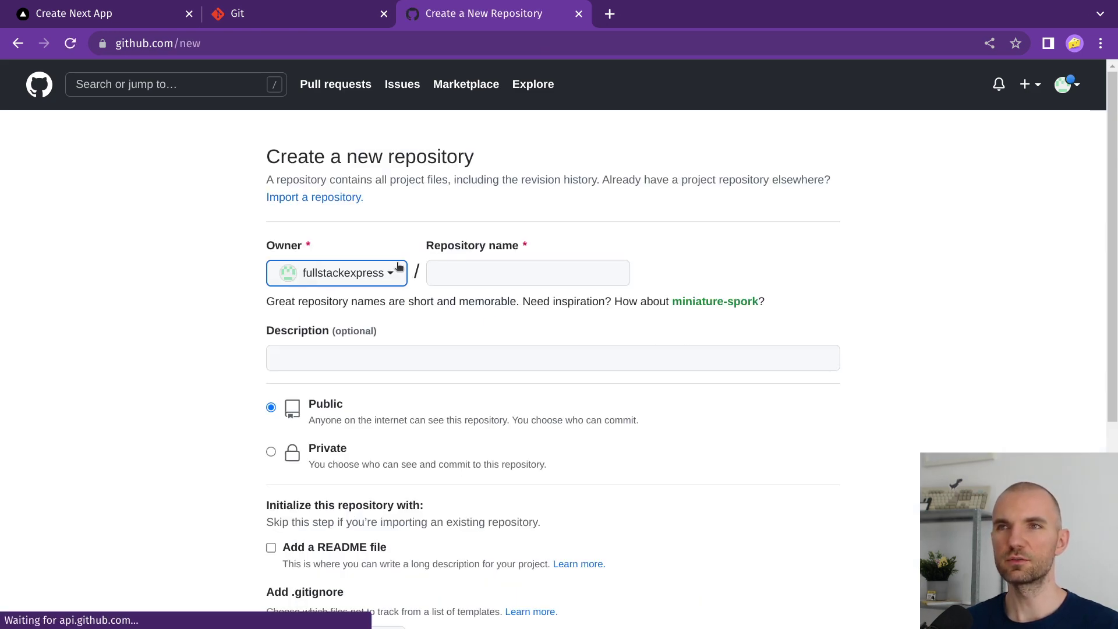
click(494, 274)
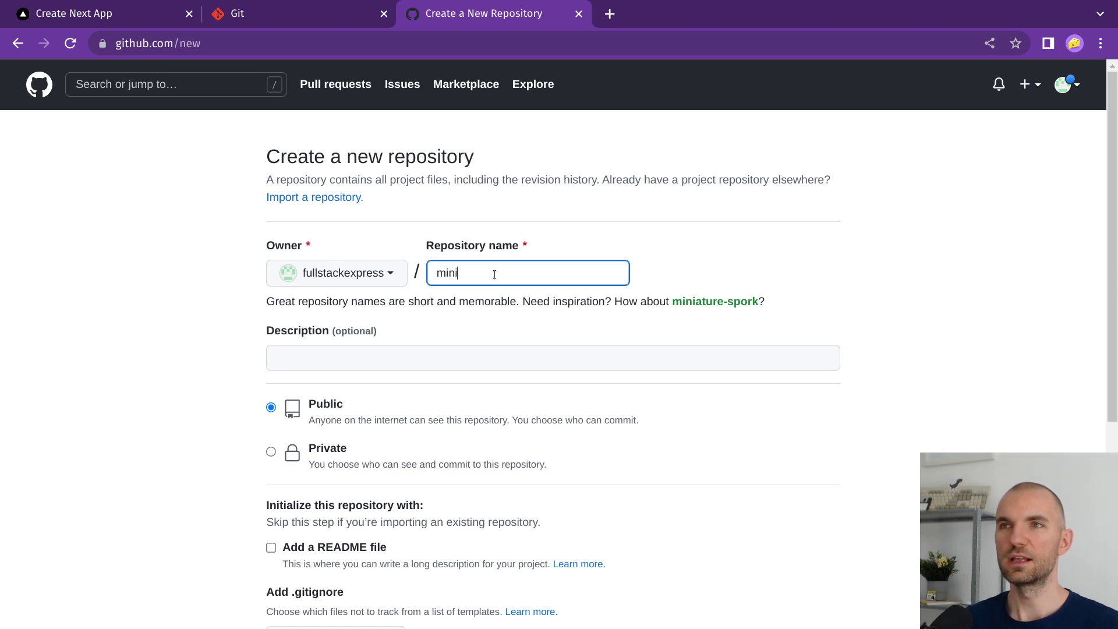
click(350, 273)
click(231, 289)
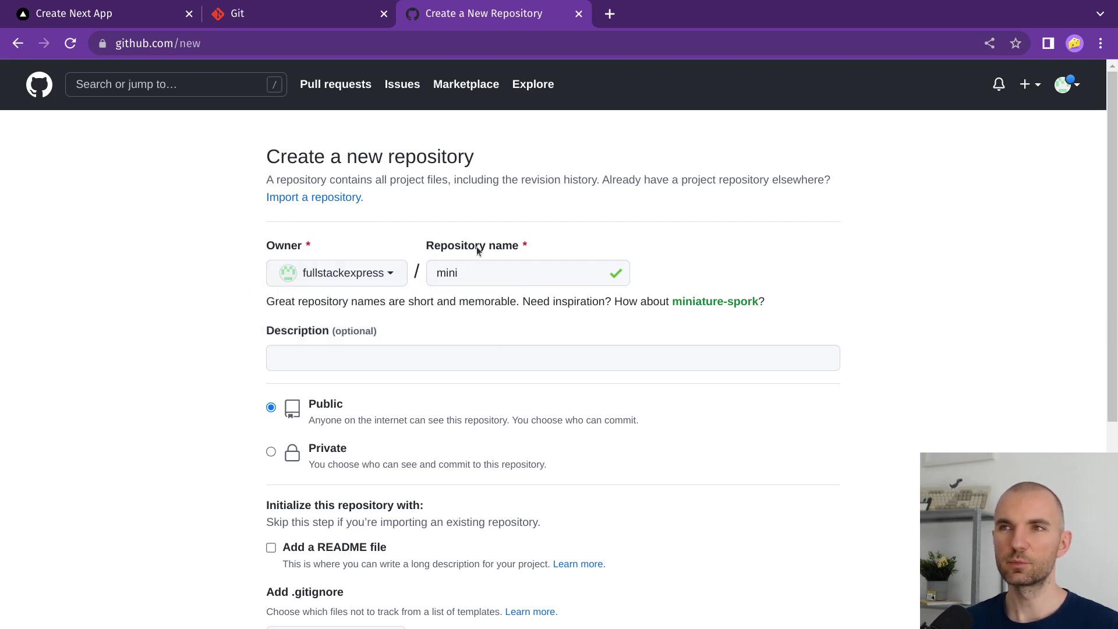
click(499, 271)
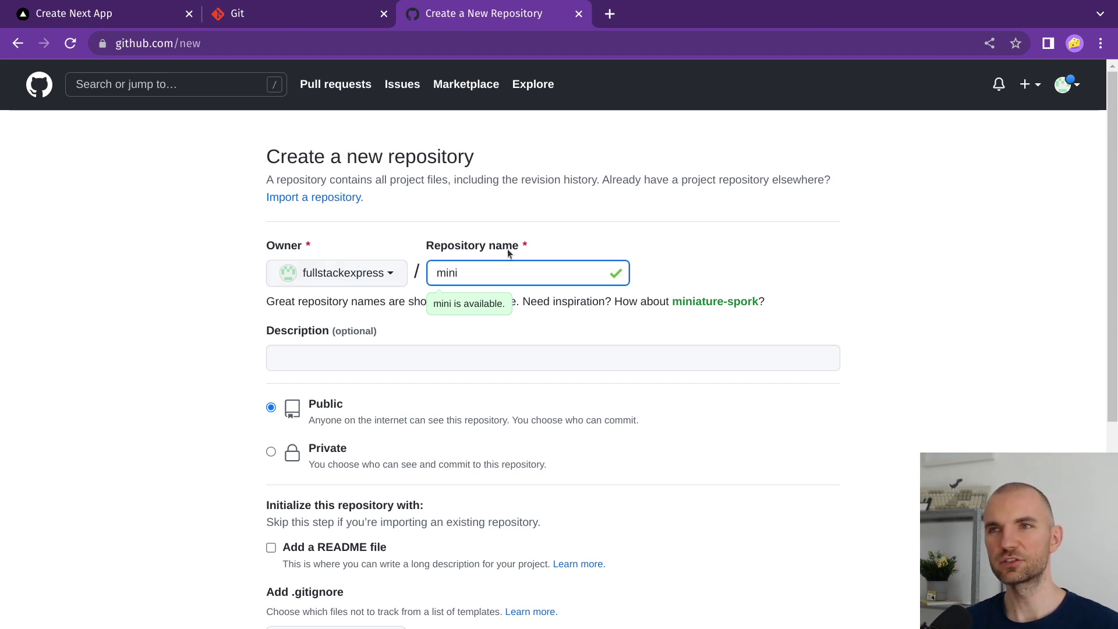
click(268, 265)
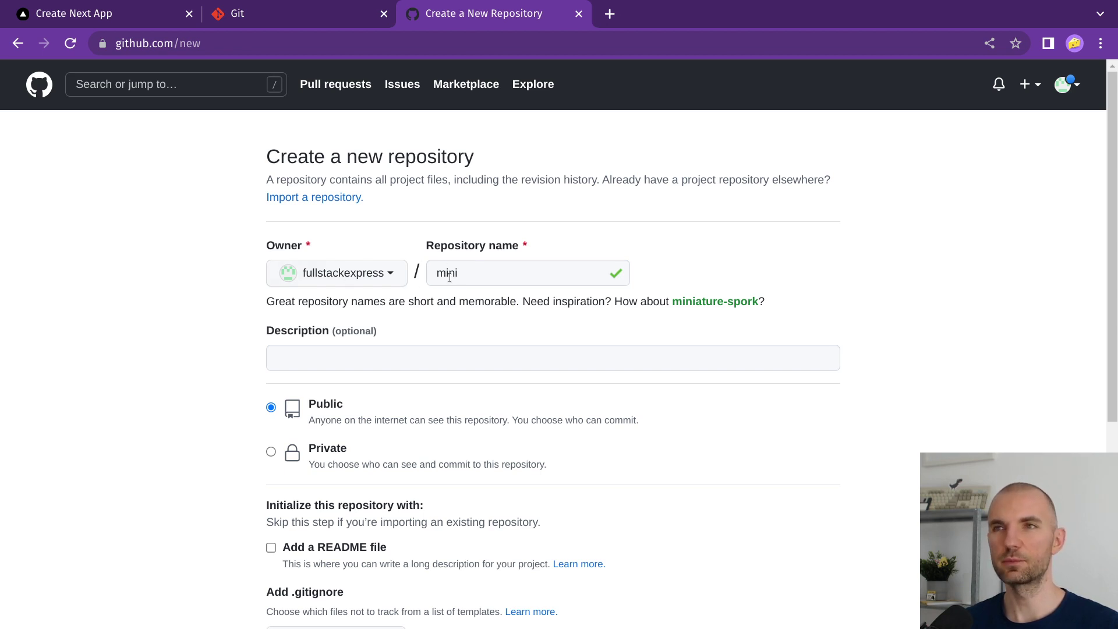
scroll(223, 295, down, 1)
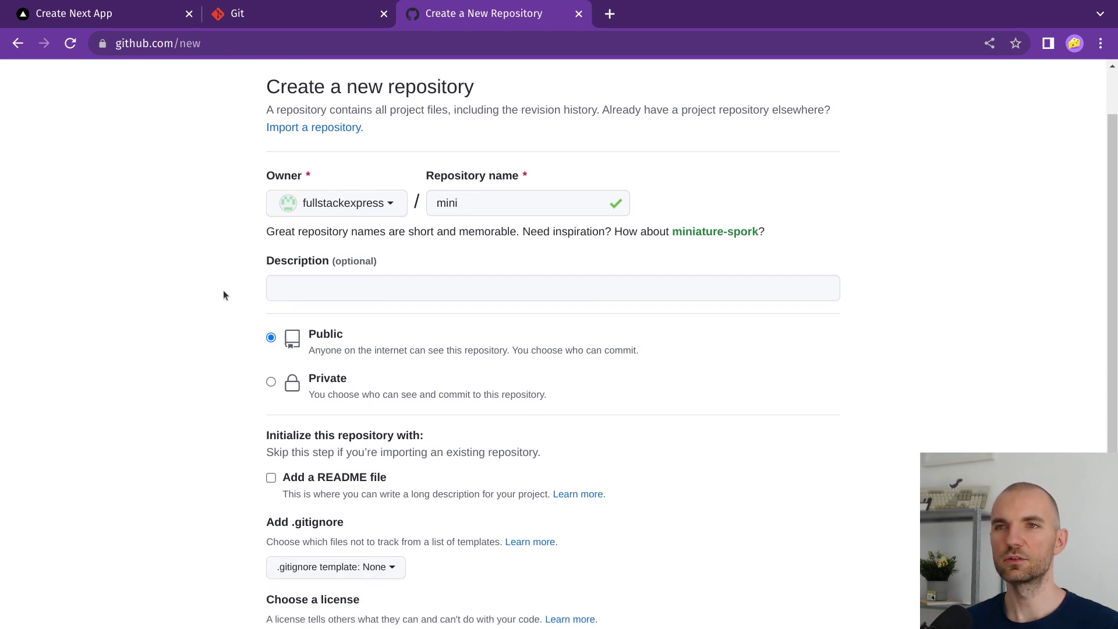
click(331, 383)
- Switch 'mini' back to Public with no README, gitignore or license, and create the repository
click(335, 336)
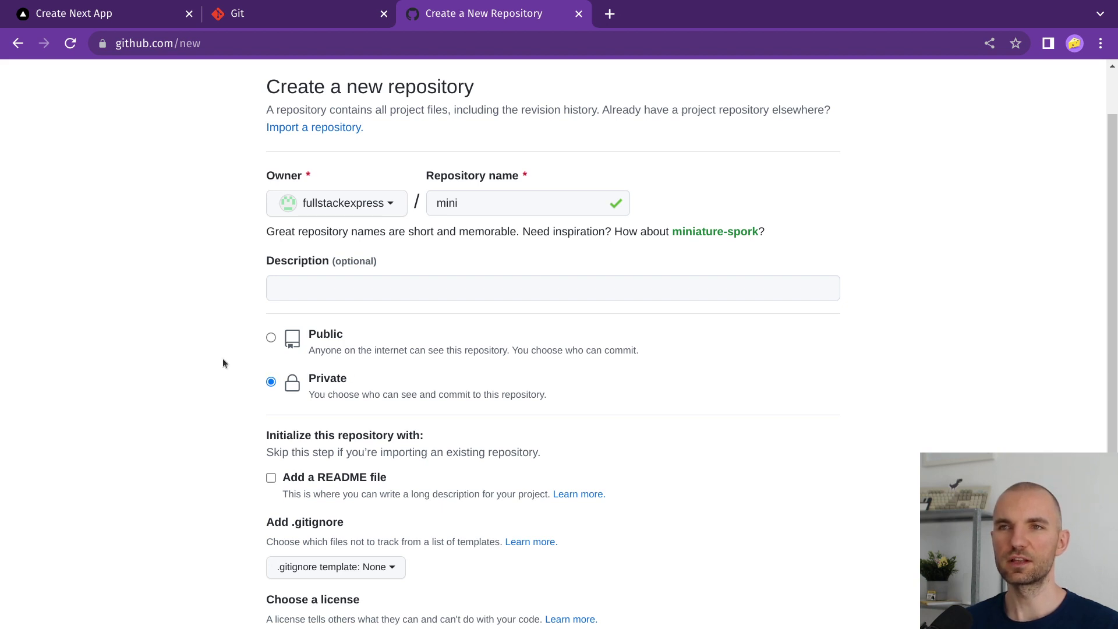
scroll(309, 123, up, 2)
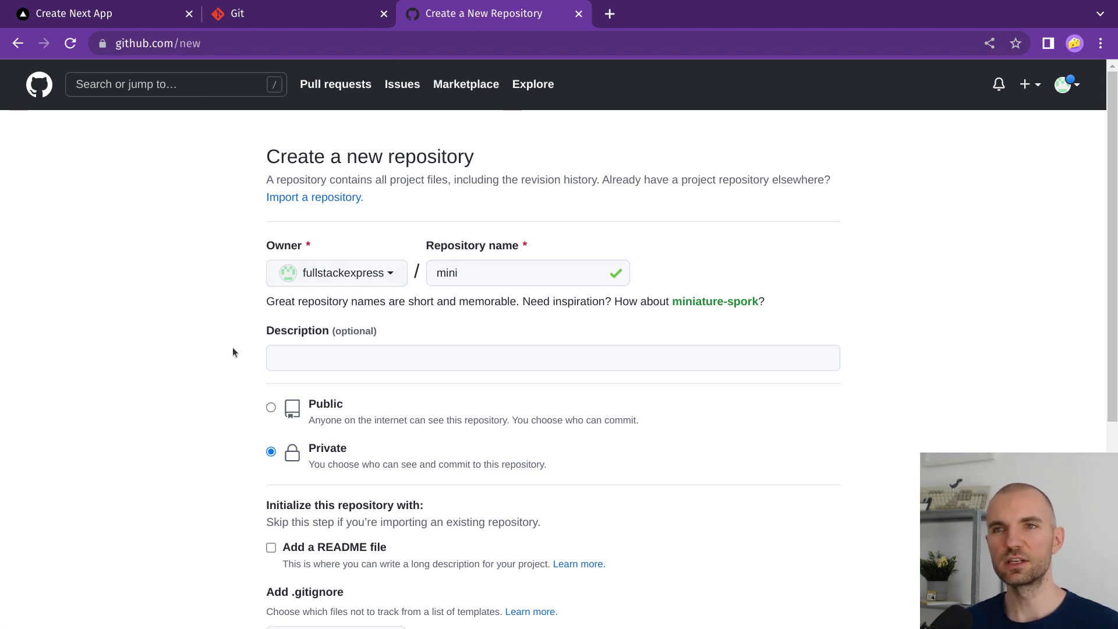
scroll(233, 353, down, 4)
scroll(233, 344, down, 2)
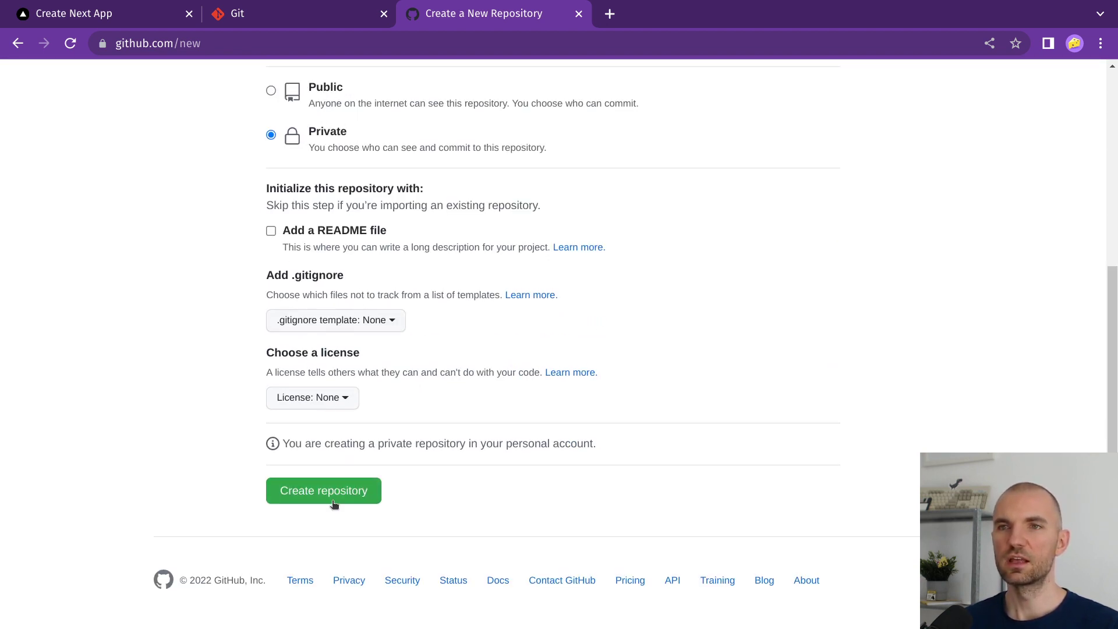
click(326, 94)
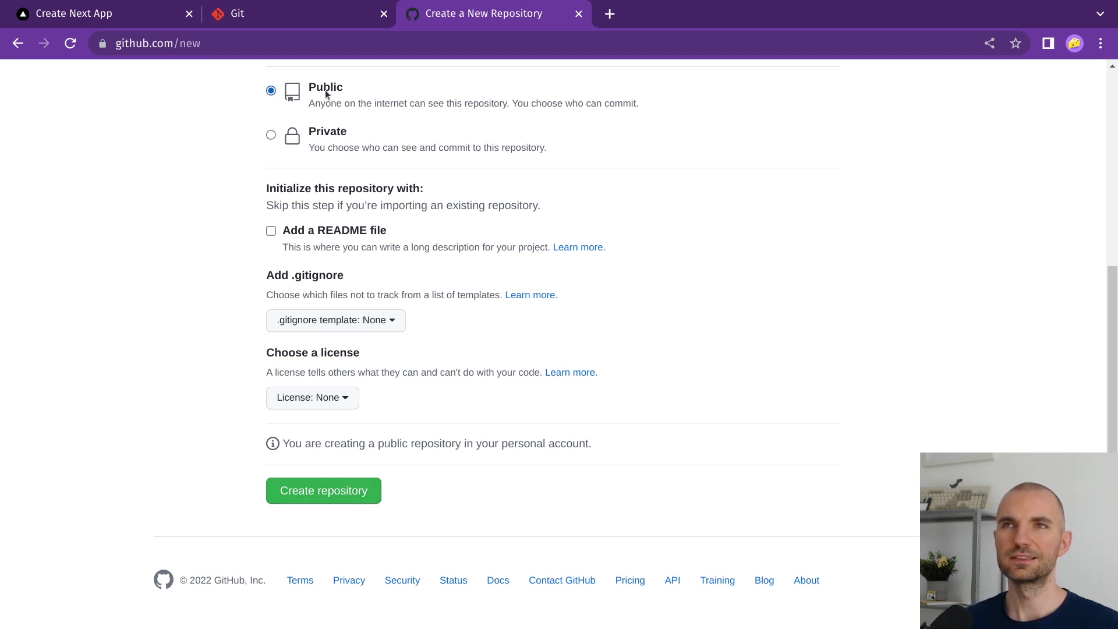
scroll(216, 210, up, 4)
scroll(217, 211, up, 2)
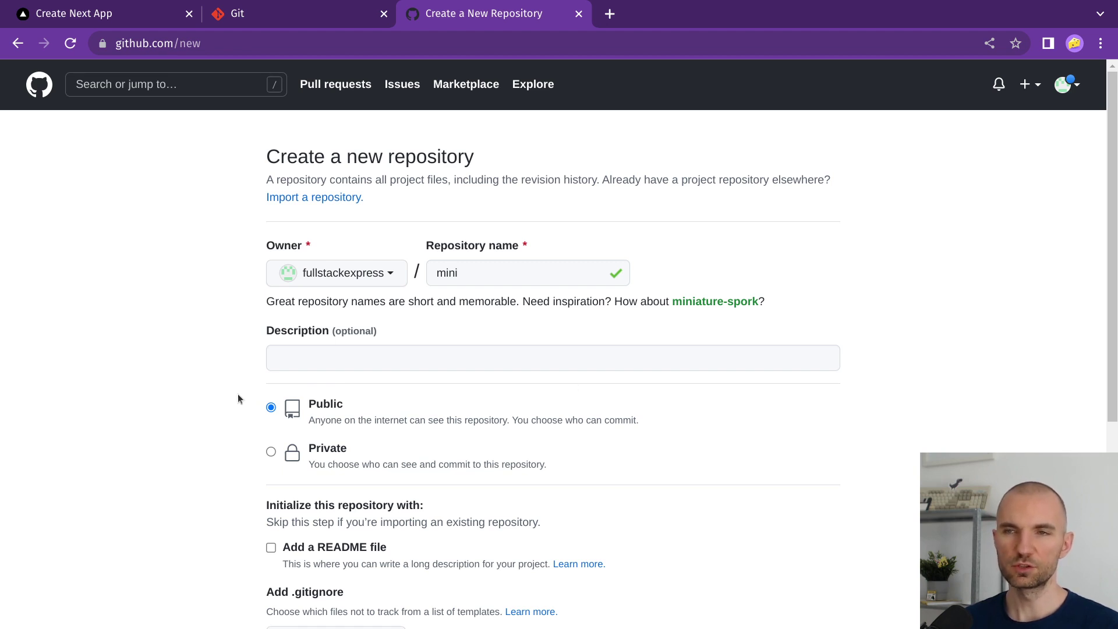
scroll(238, 396, down, 5)
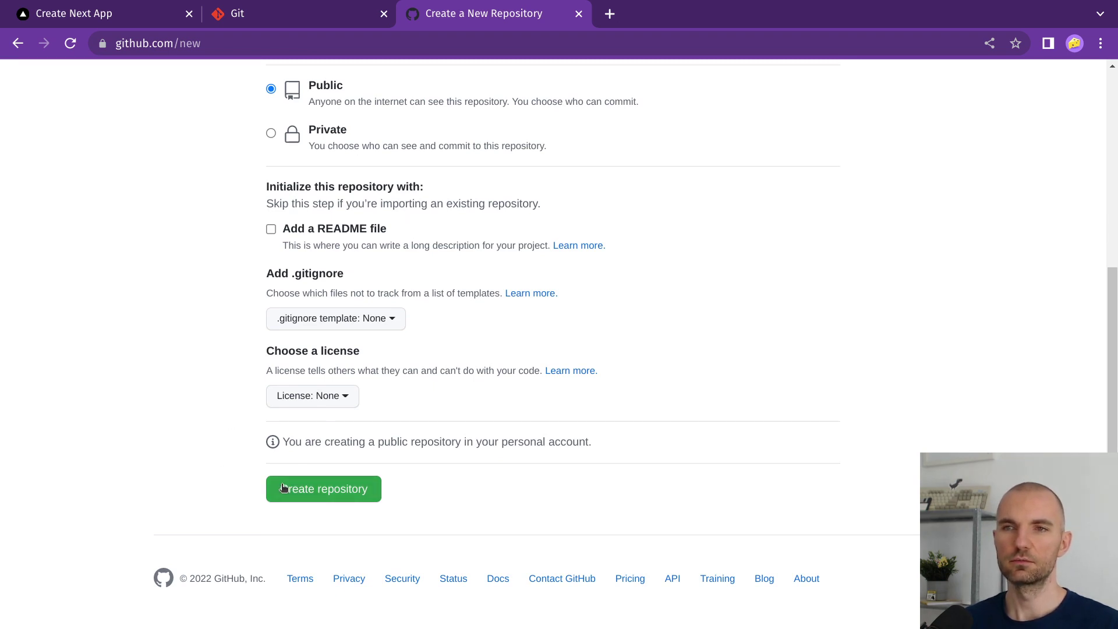
click(283, 488)
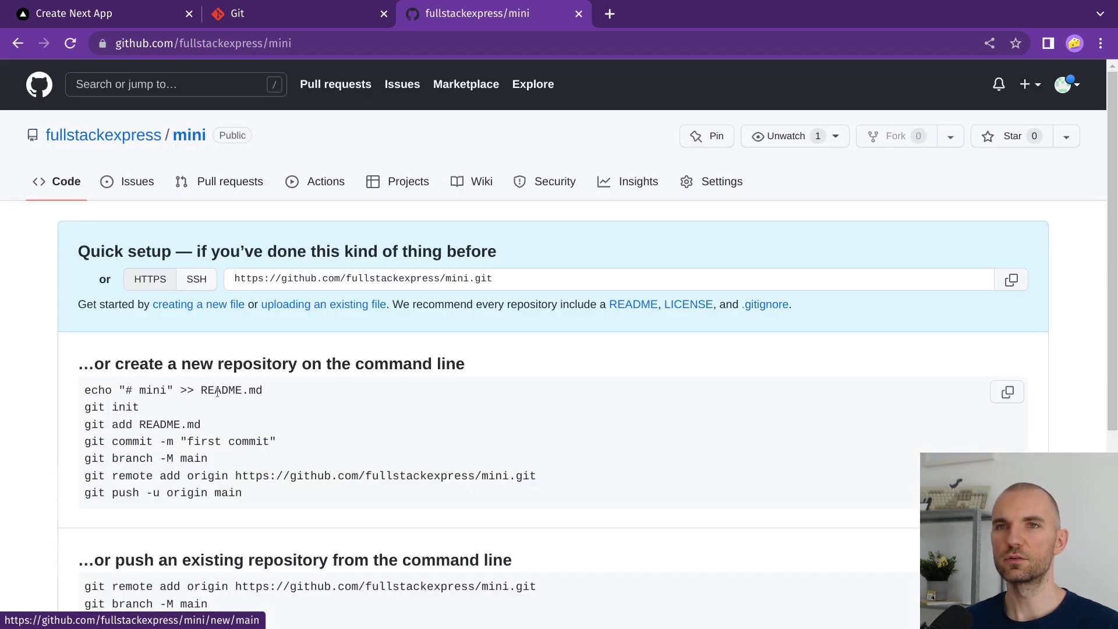
- Scroll to the push-an-existing-repository commands, then return to VS Code
scroll(219, 390, down, 5)
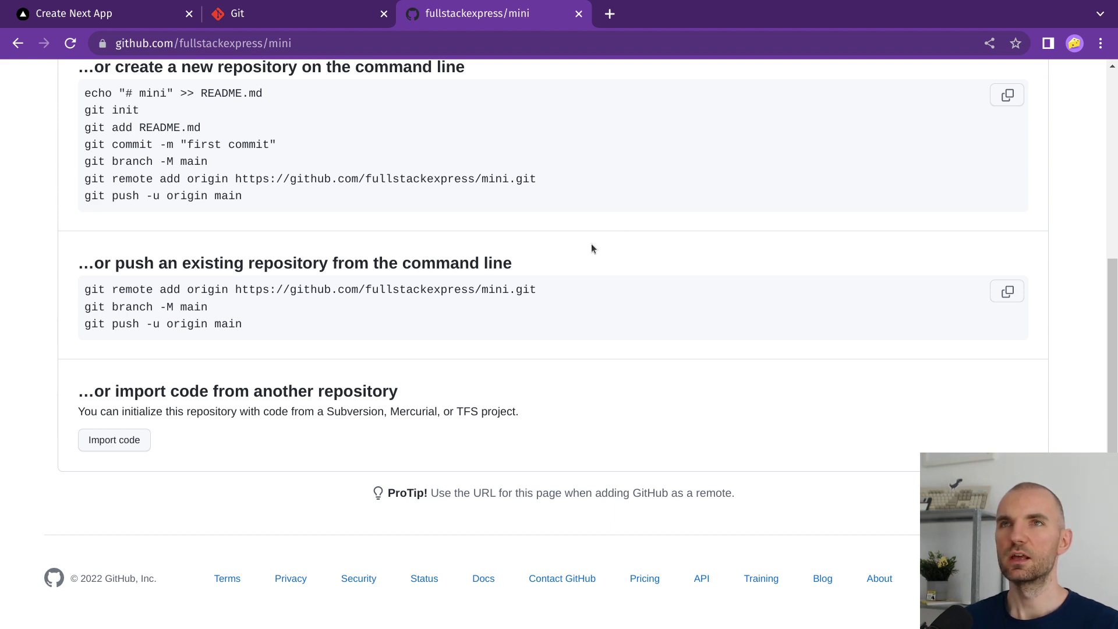
key(super+Page_Down)
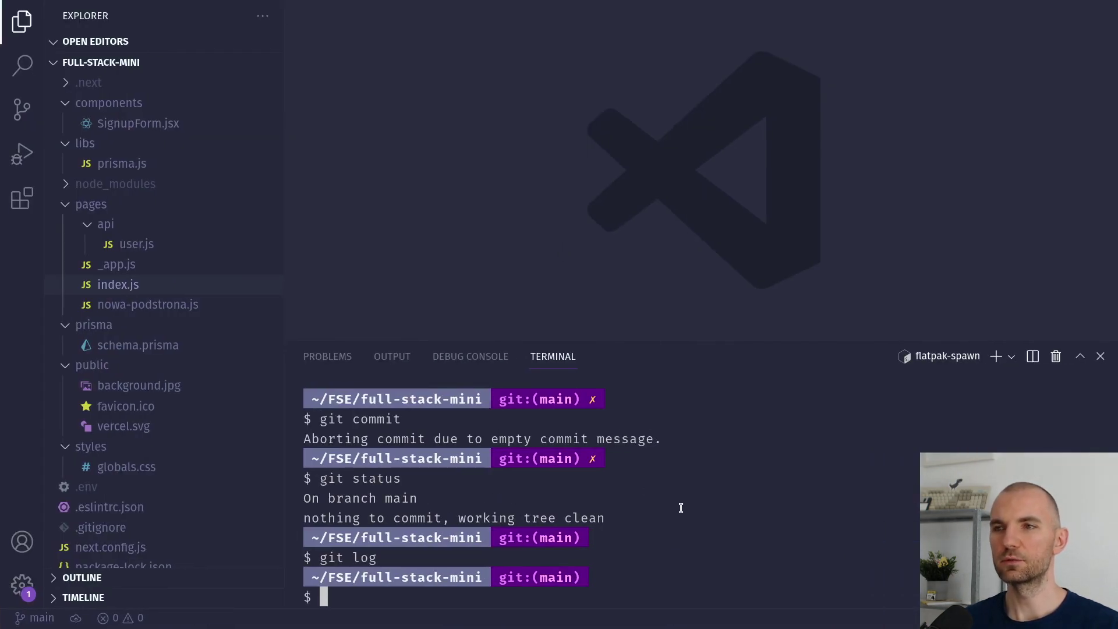
- Run the remote add, branch -M main and push commands, retrying git push -u origin main; both fail
text(git remote add origin https://github.com/fullstackexpress/mini.git git branch -M main git push -u origin main)
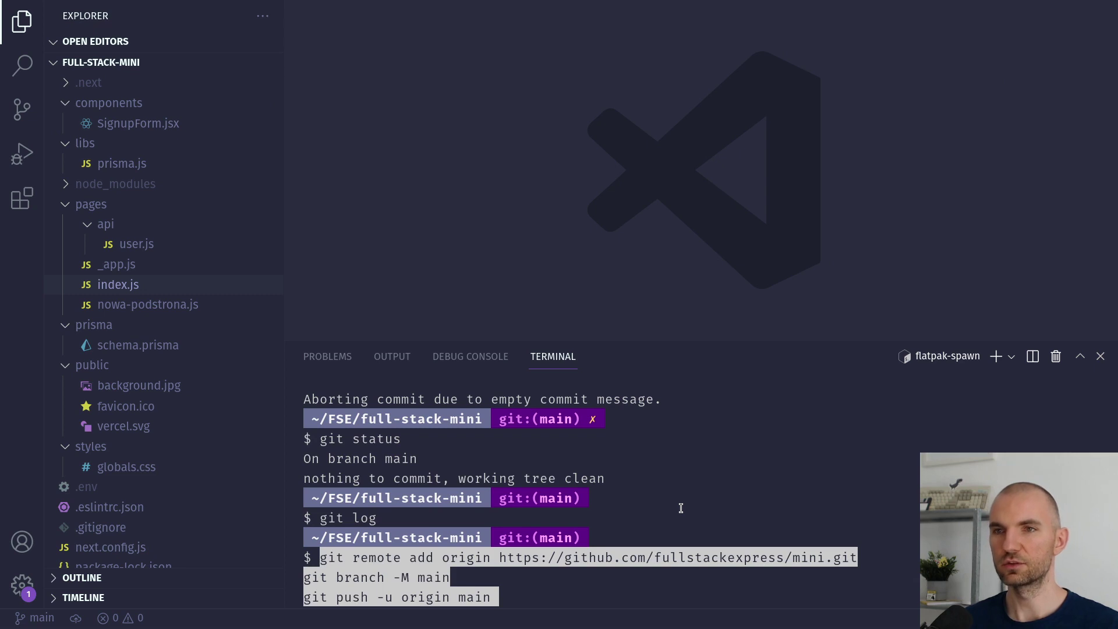
key(Return)
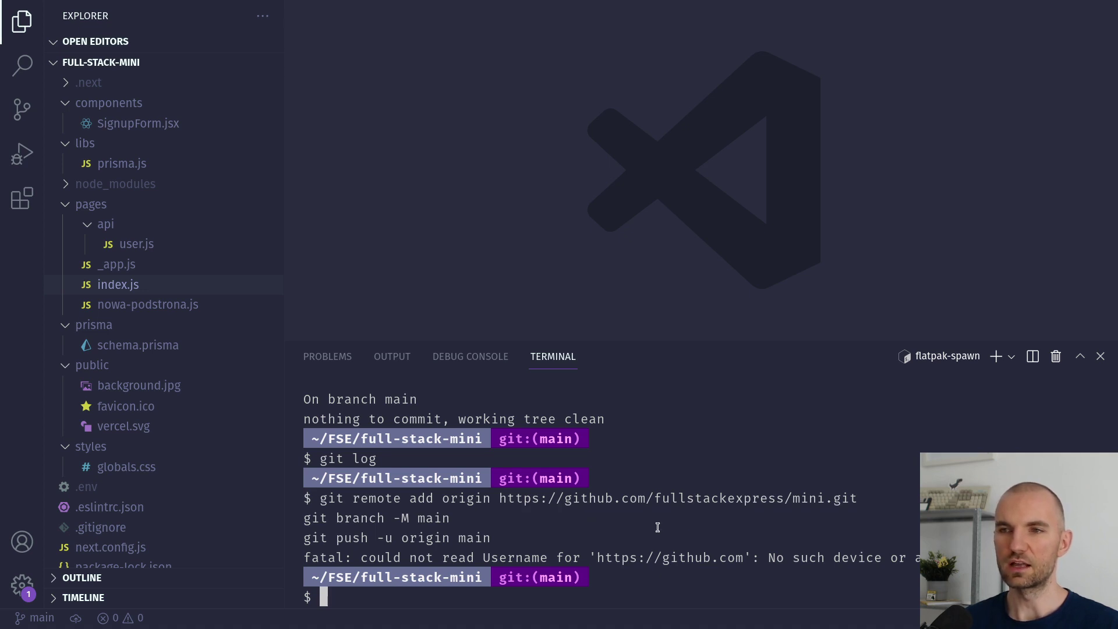
key(Up)
key(Return)
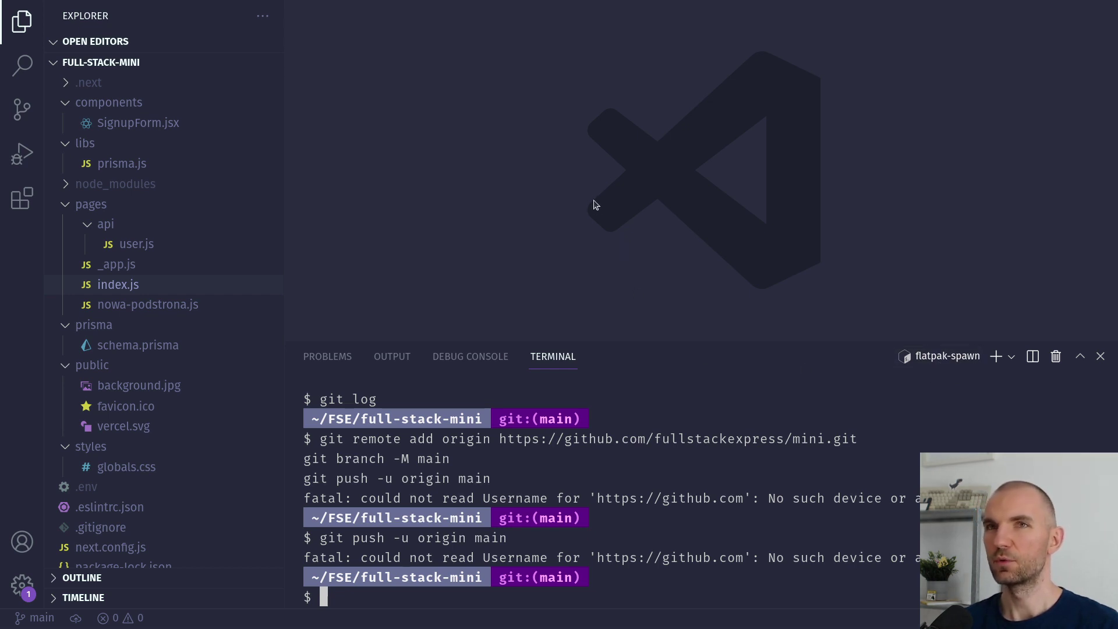
key(F12)
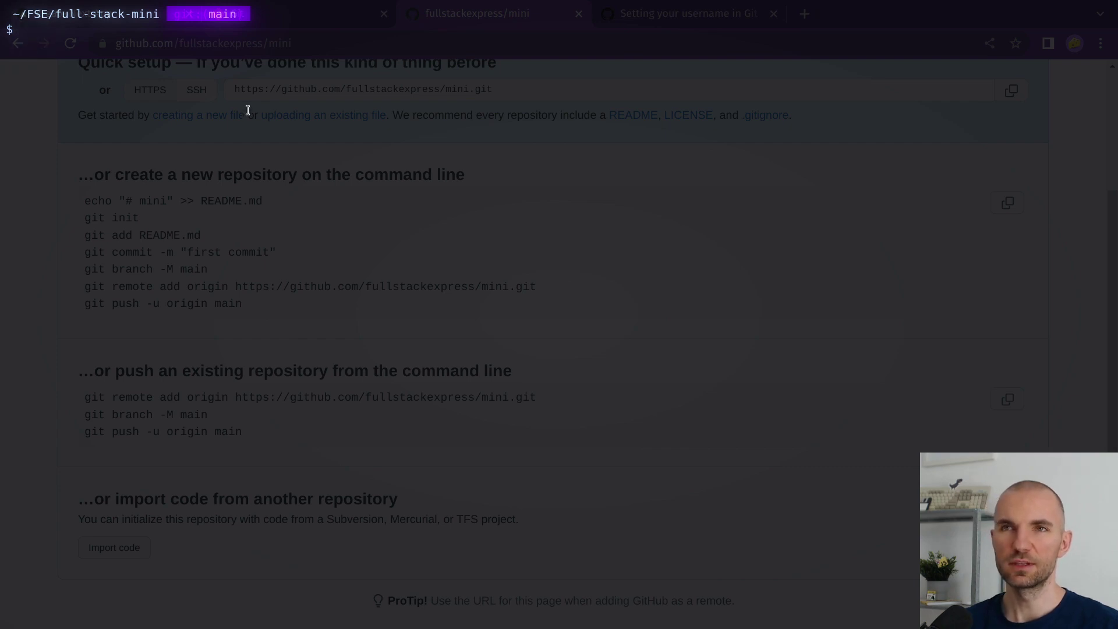
- Check the Windows desktop terminals, then hide the drop-down terminal to reveal the git push line
key(ctrl+Left)
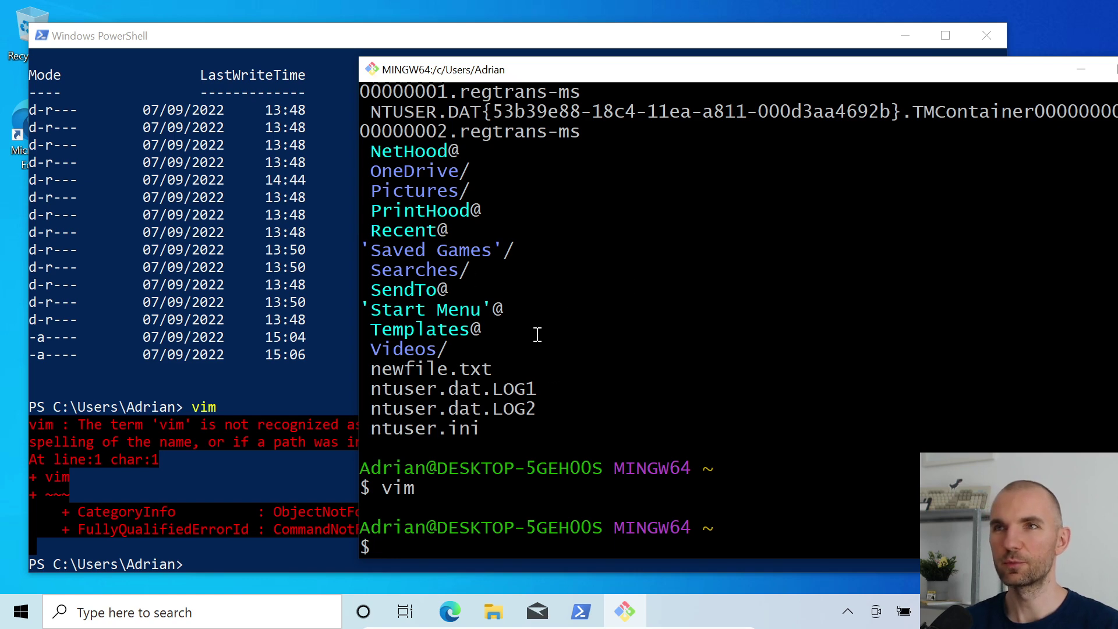
key(ctrl+super+Right)
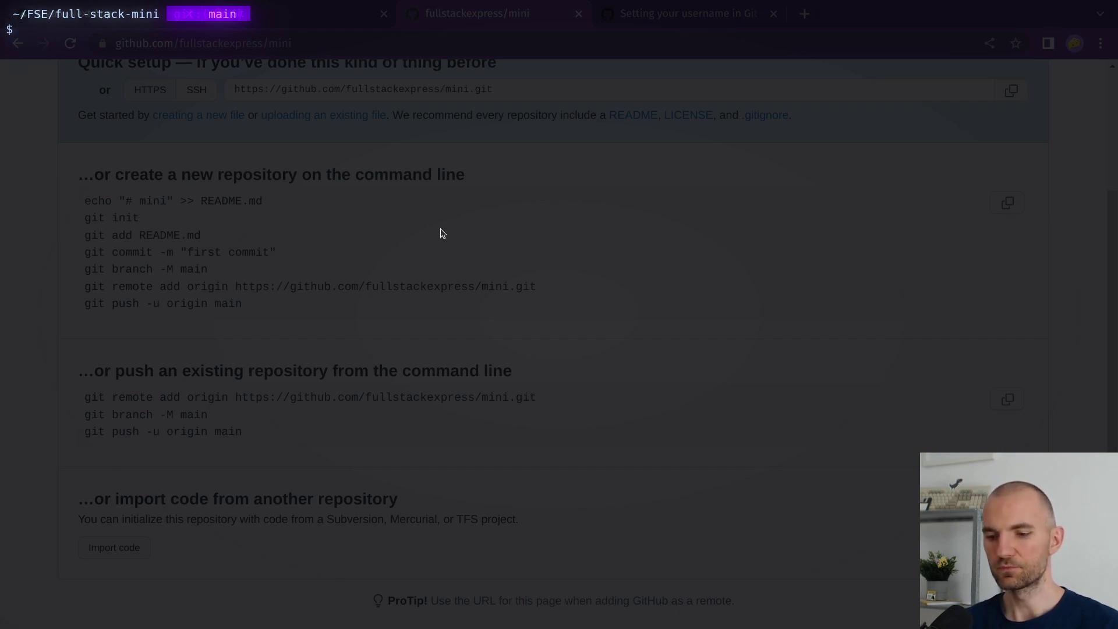
key(F12)
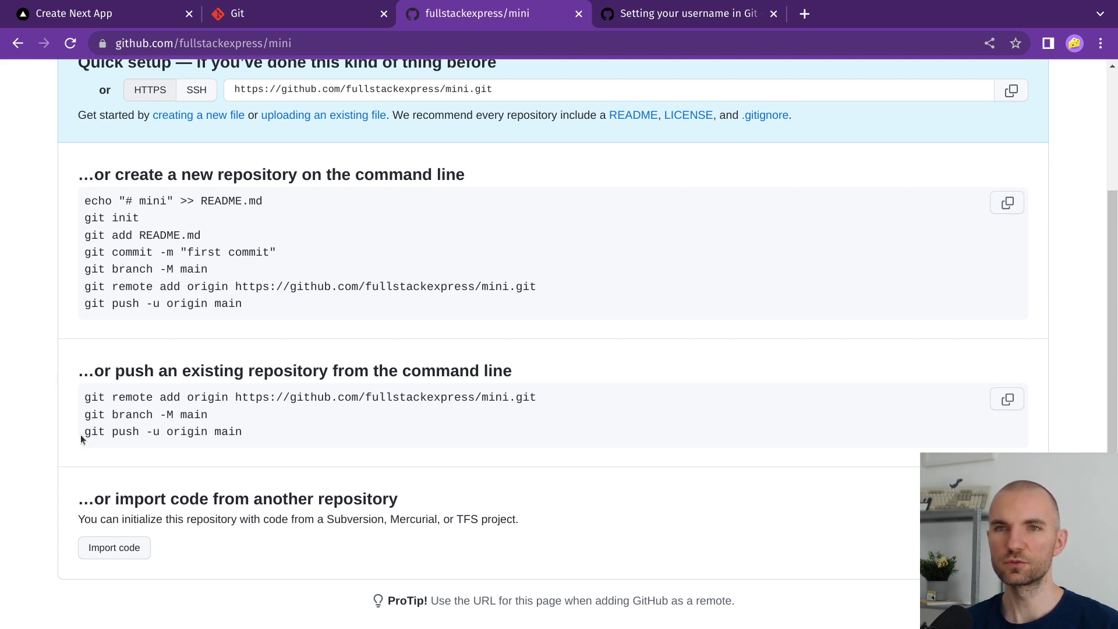
drag(246, 434, 85, 431)
click(85, 432)
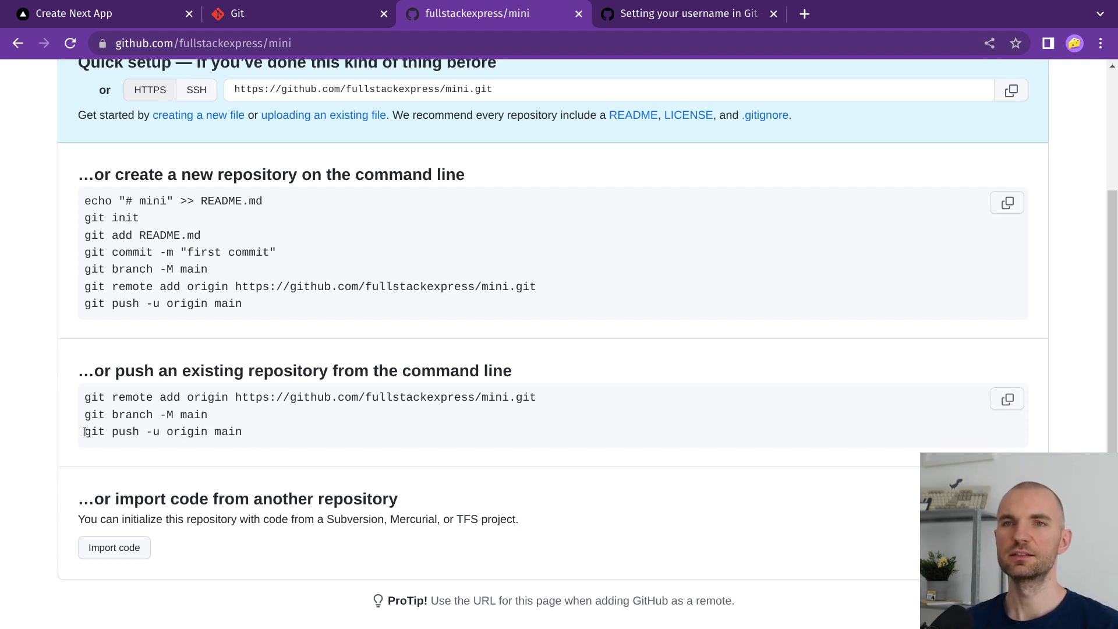